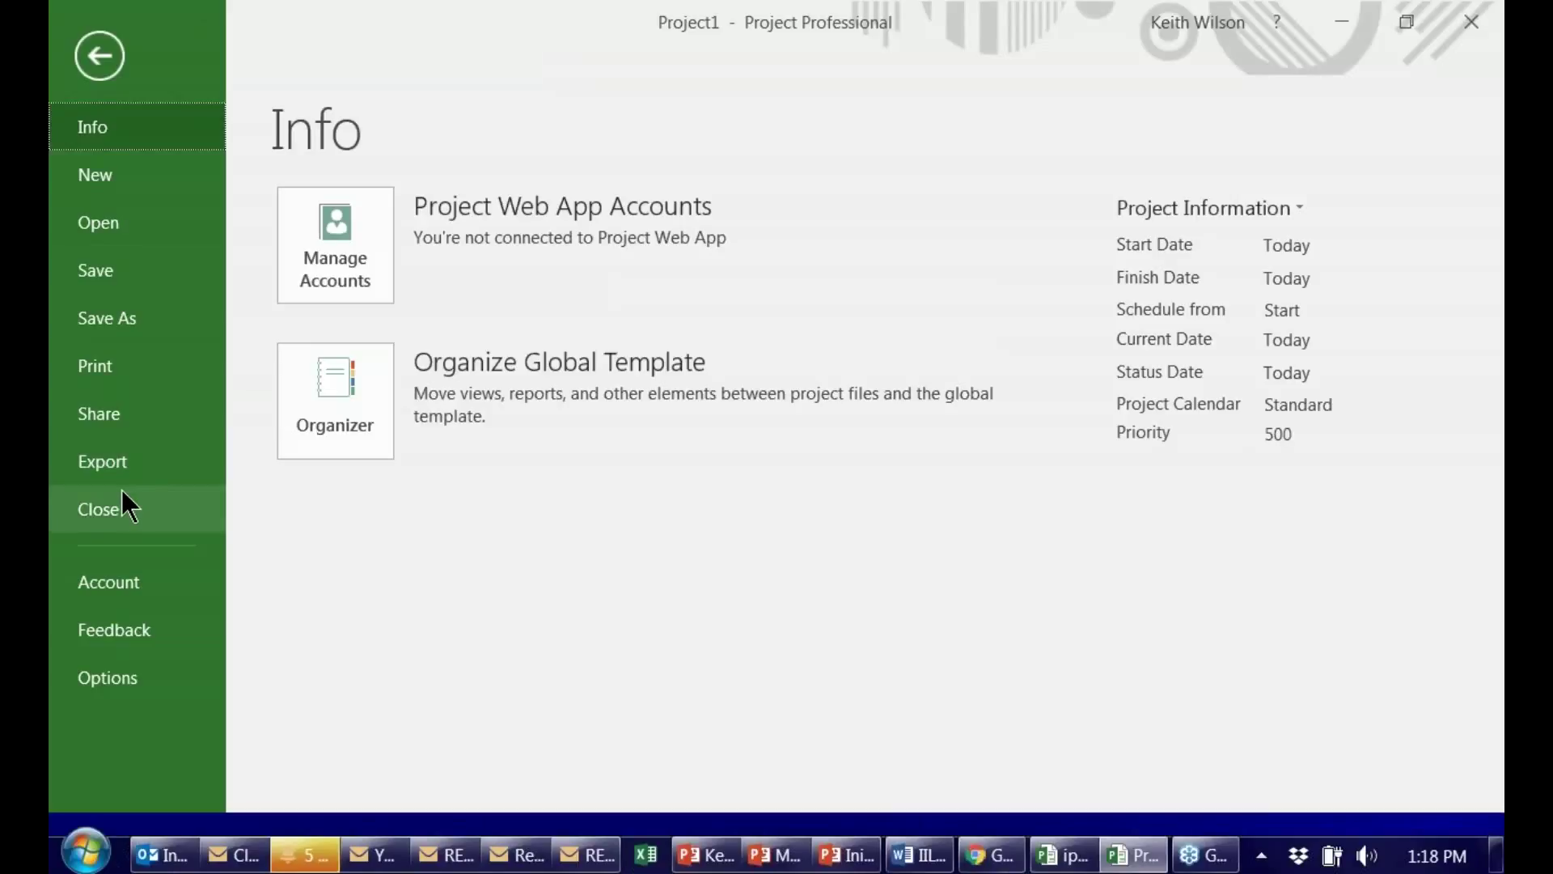
Create a project from the Scrum Project template and add a task named User Story under No Sprint.
{"action": "left_click", "coordinate": [99, 191]}
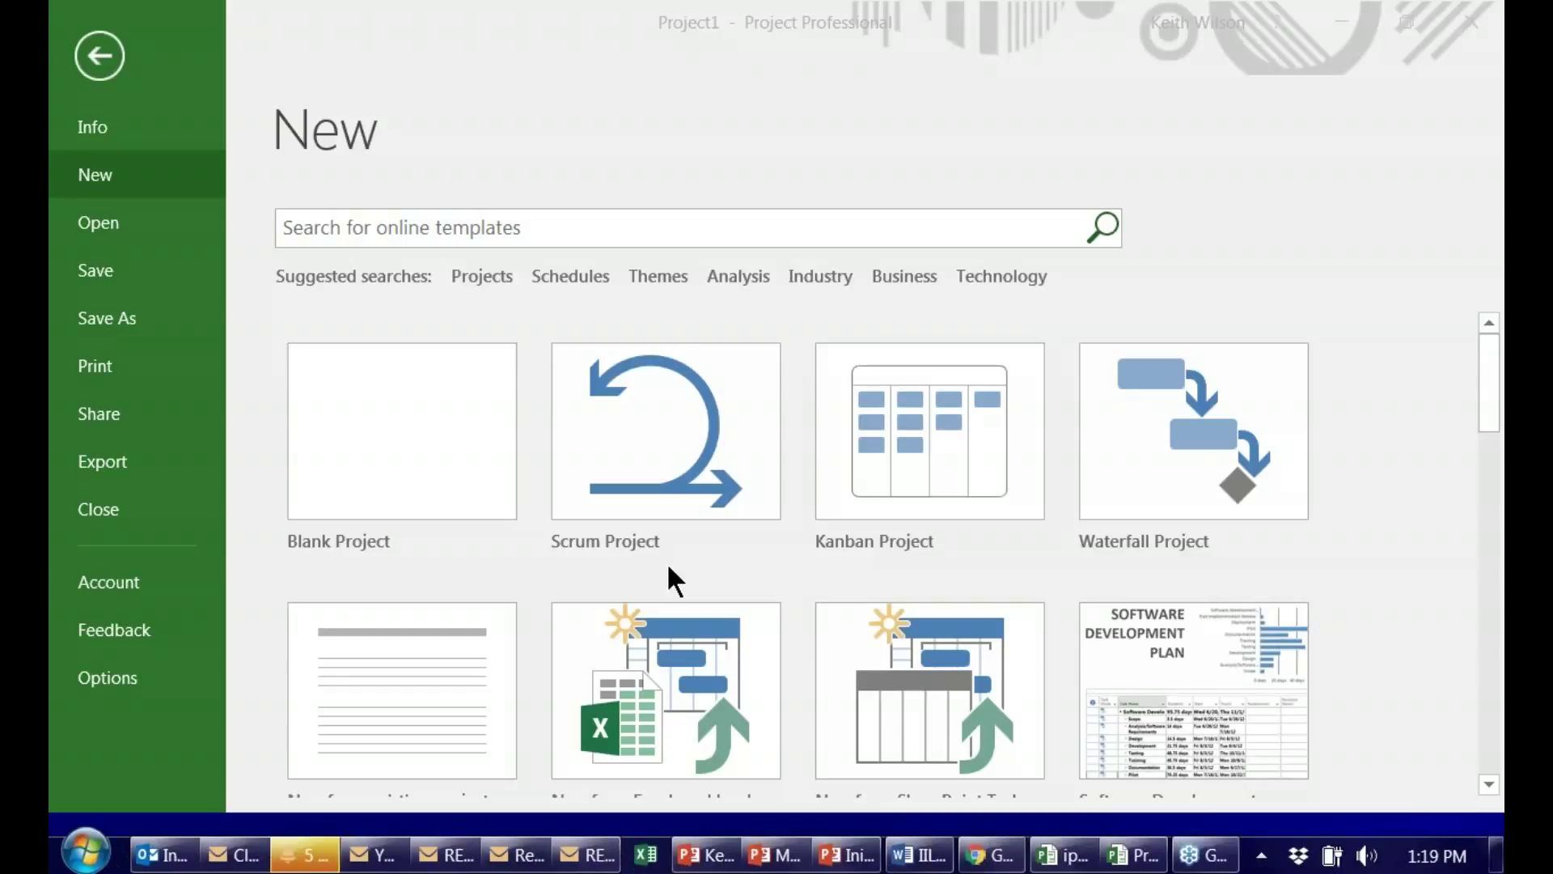
{"action": "left_click", "coordinate": [672, 453]}
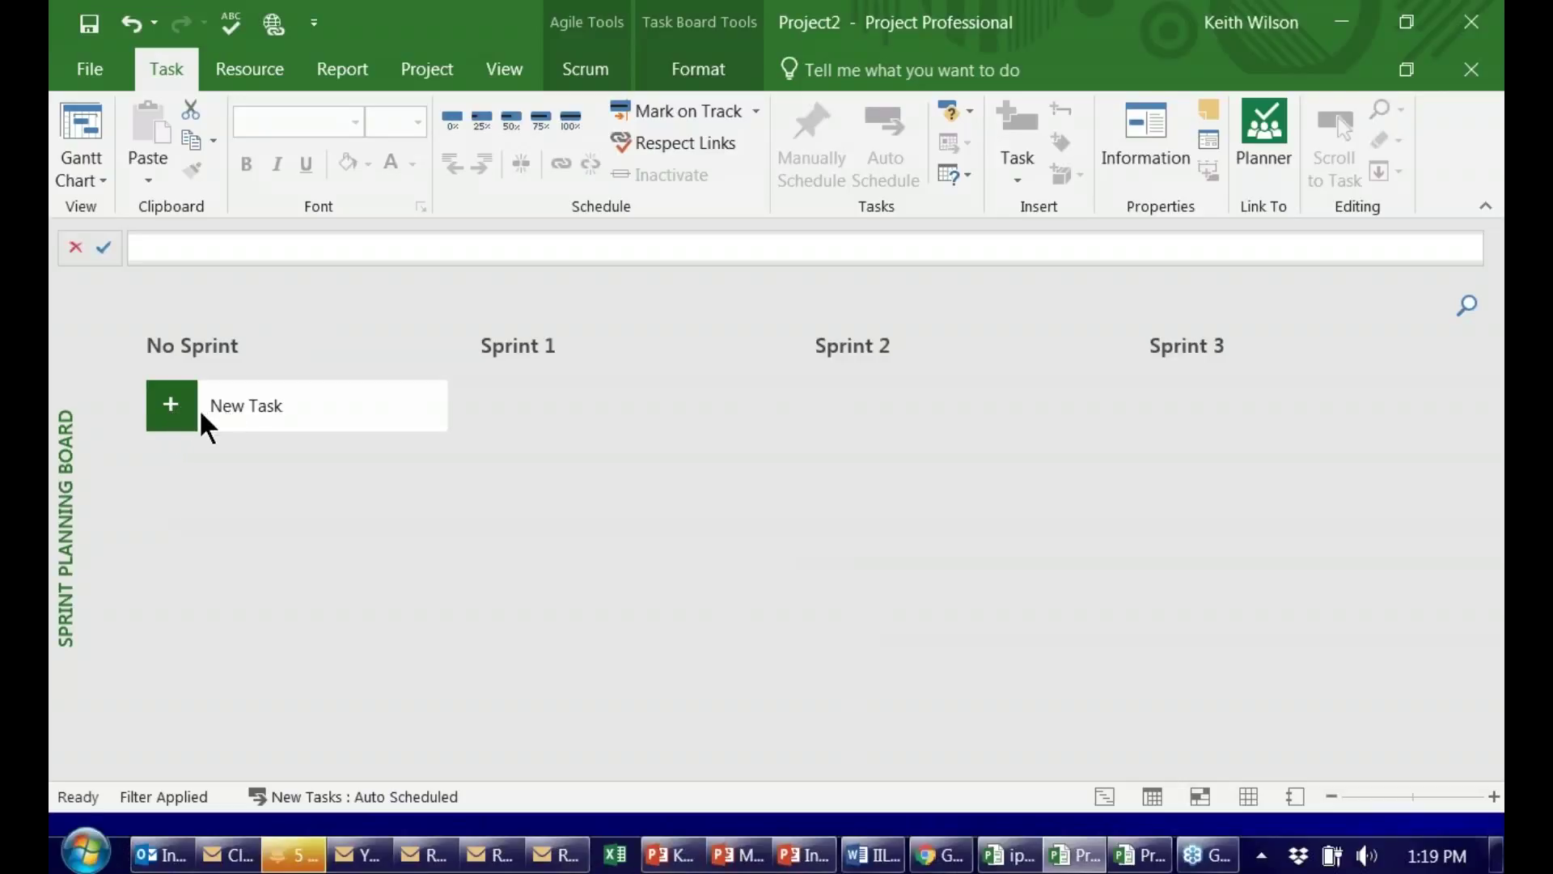
{"action": "left_click", "coordinate": [174, 414]}
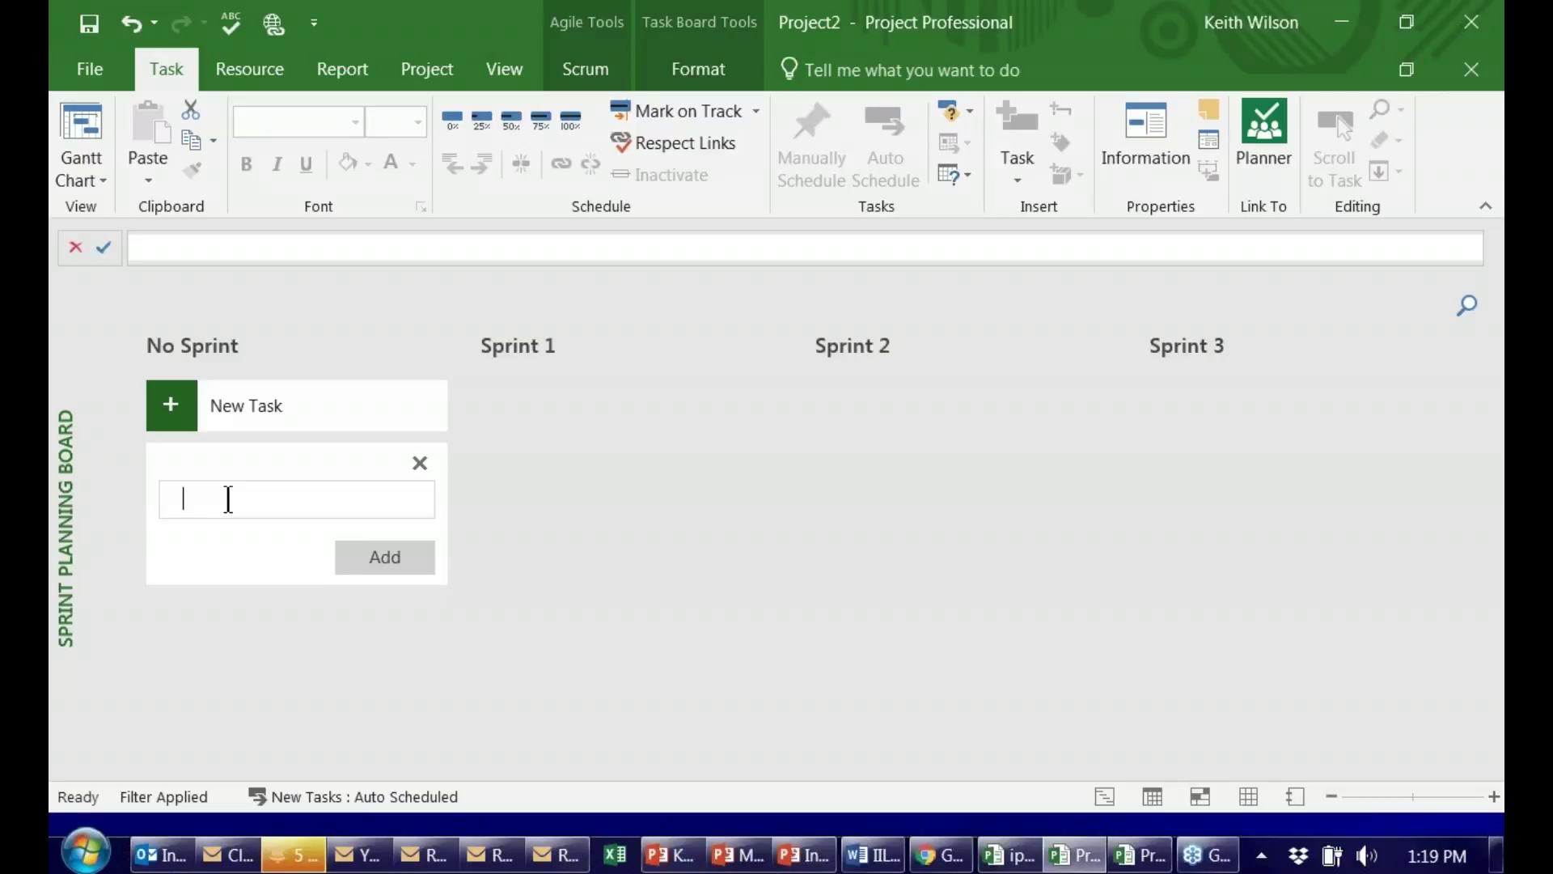
{"action": "type", "text": "User Story"}
{"action": "left_click", "coordinate": [398, 555]}
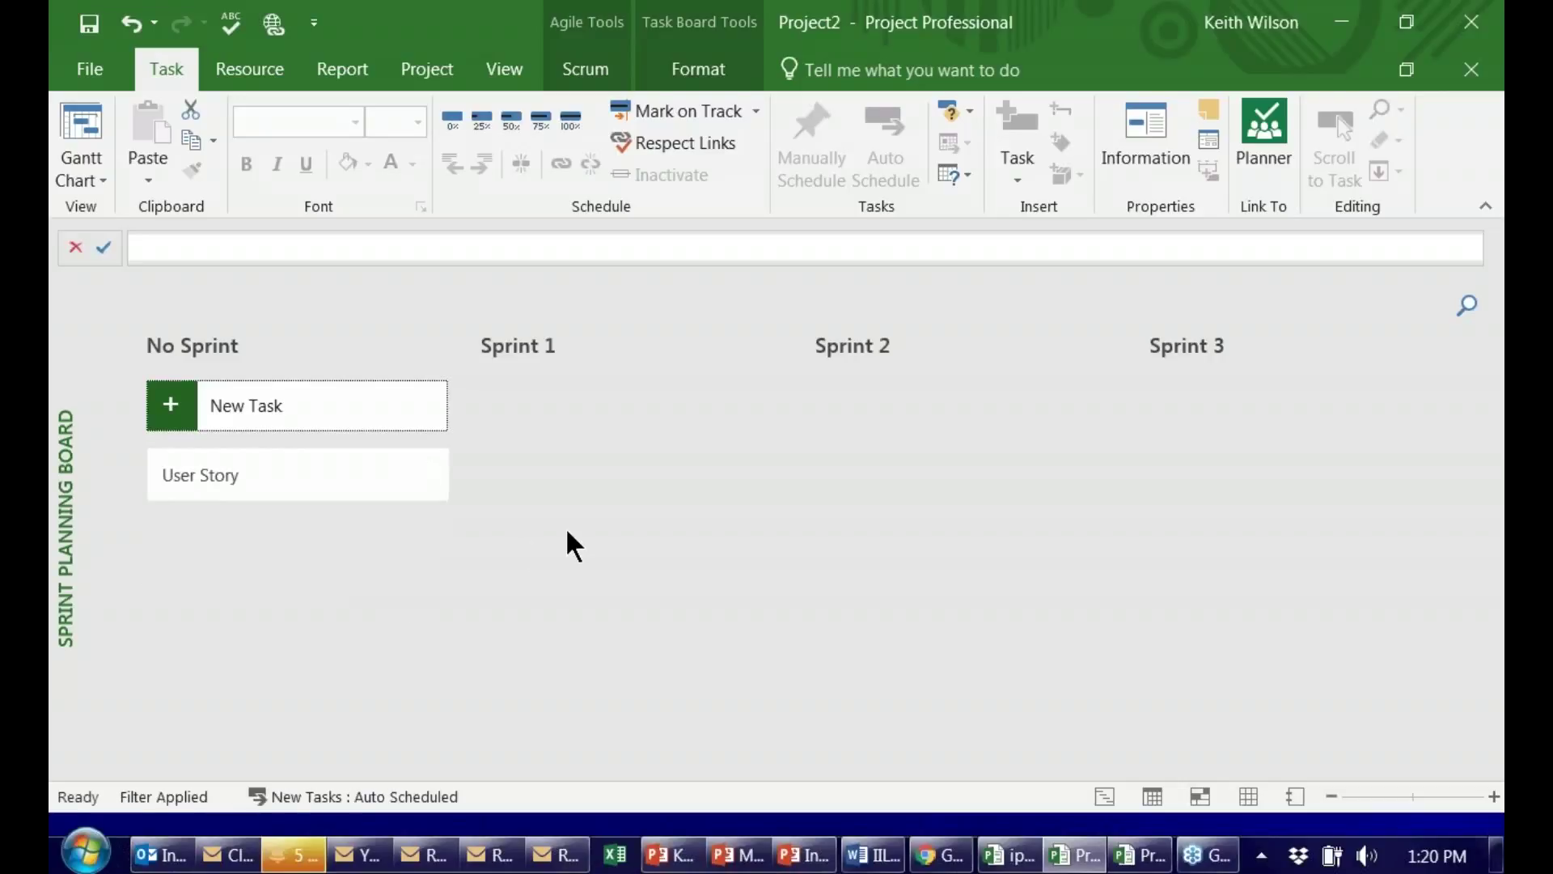
{"action": "mouse_move", "coordinate": [338, 485]}
{"action": "left_mouse_down"}
{"action": "mouse_move", "coordinate": [589, 460]}
{"action": "mouse_move", "coordinate": [352, 508]}
{"action": "left_mouse_up"}
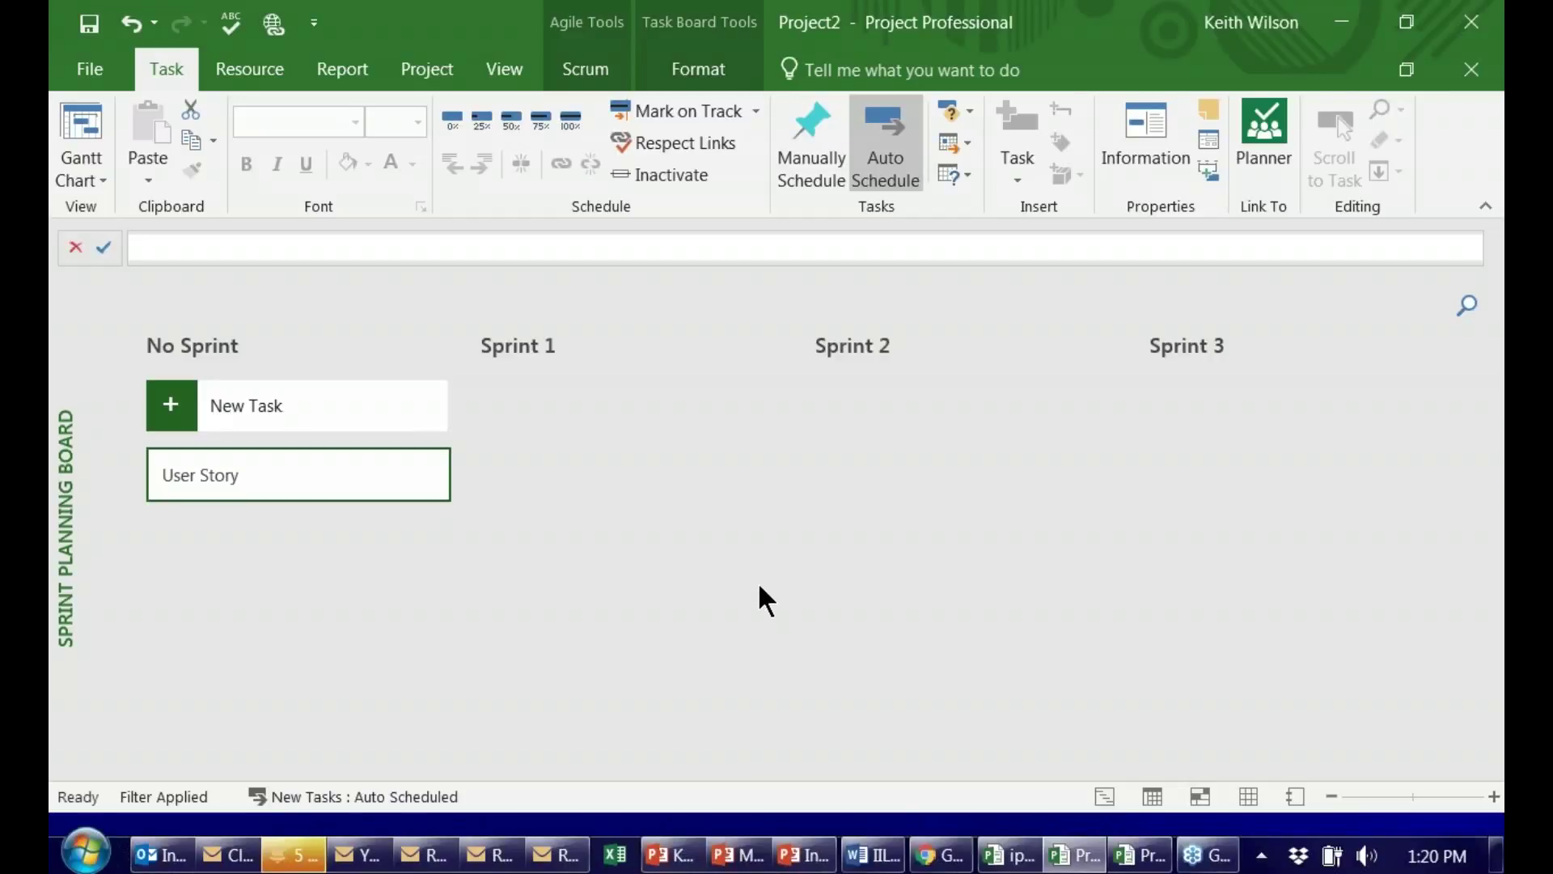
Try a length of 3w for Sprint 1 in the sprint management settings and set it back to 2w.
{"action": "left_click", "coordinate": [592, 69]}
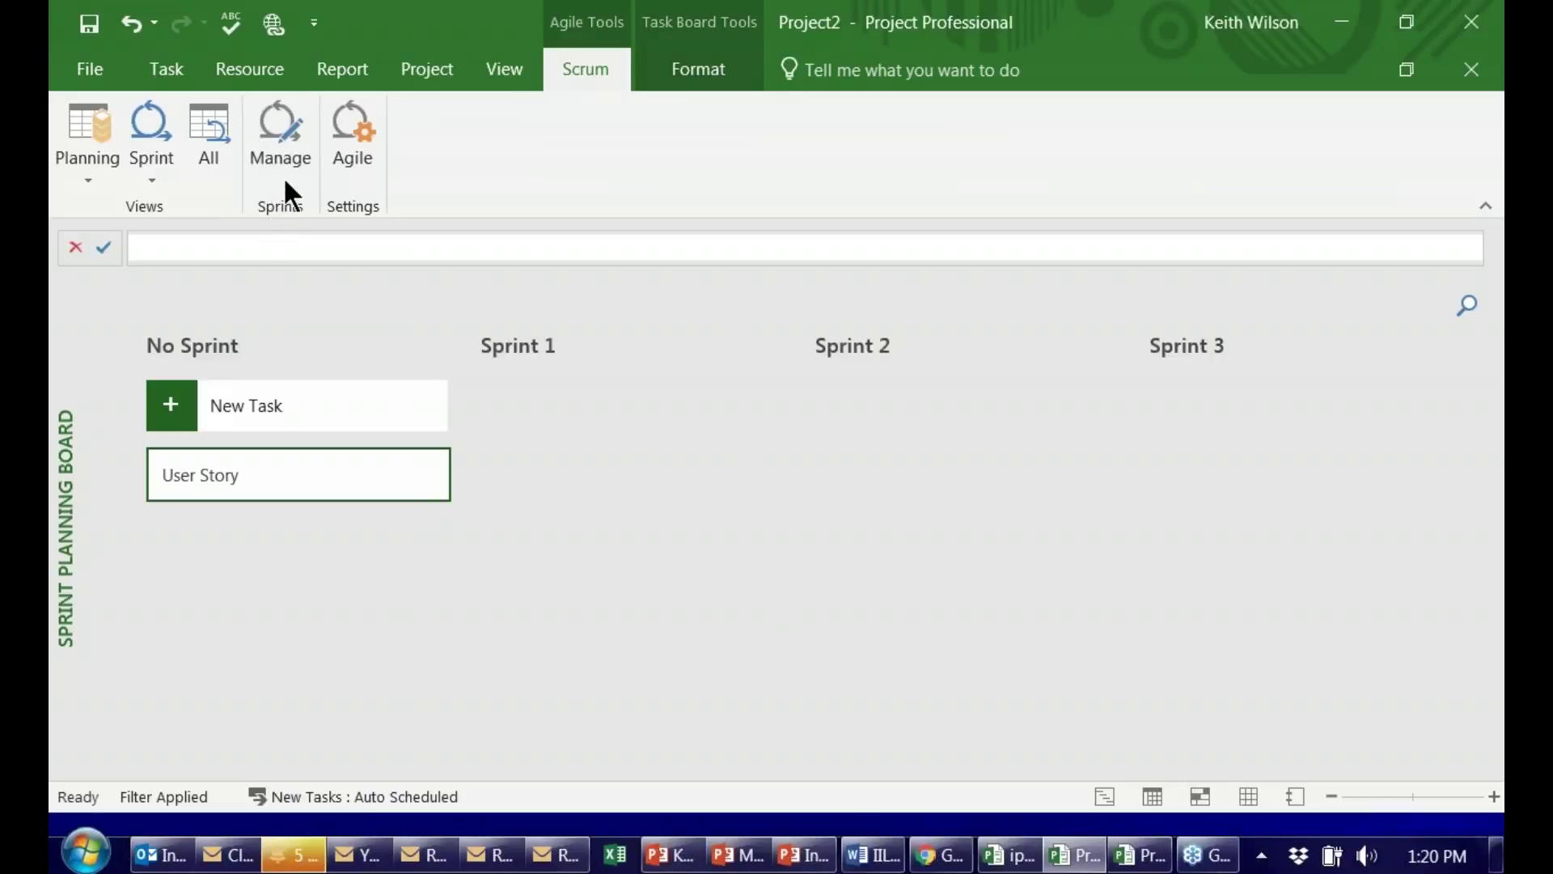
{"action": "left_click", "coordinate": [286, 137]}
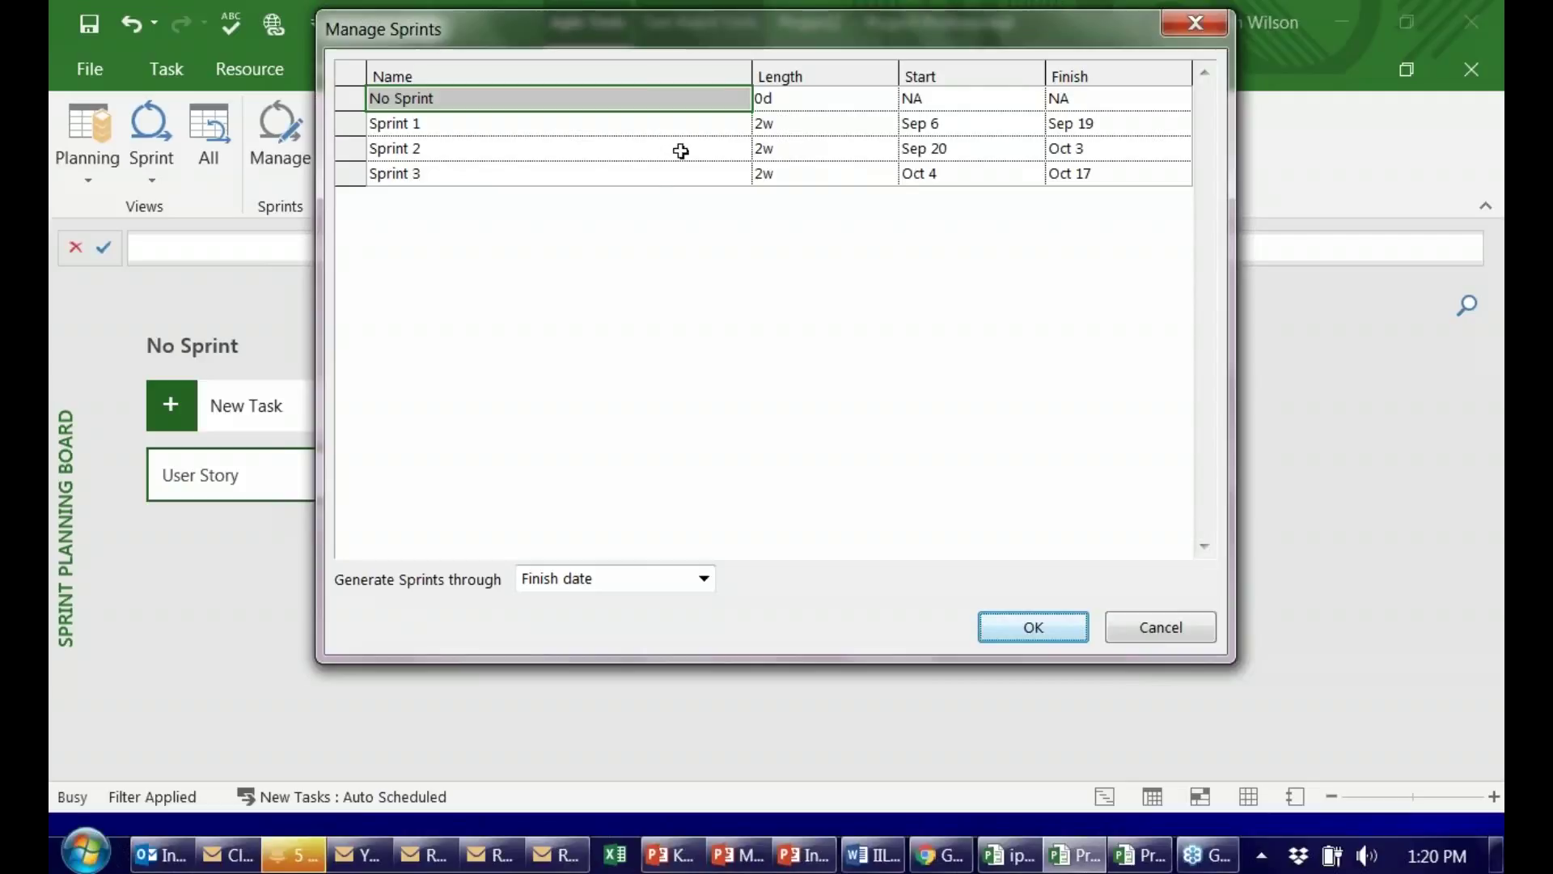
{"action": "left_click", "coordinate": [800, 127]}
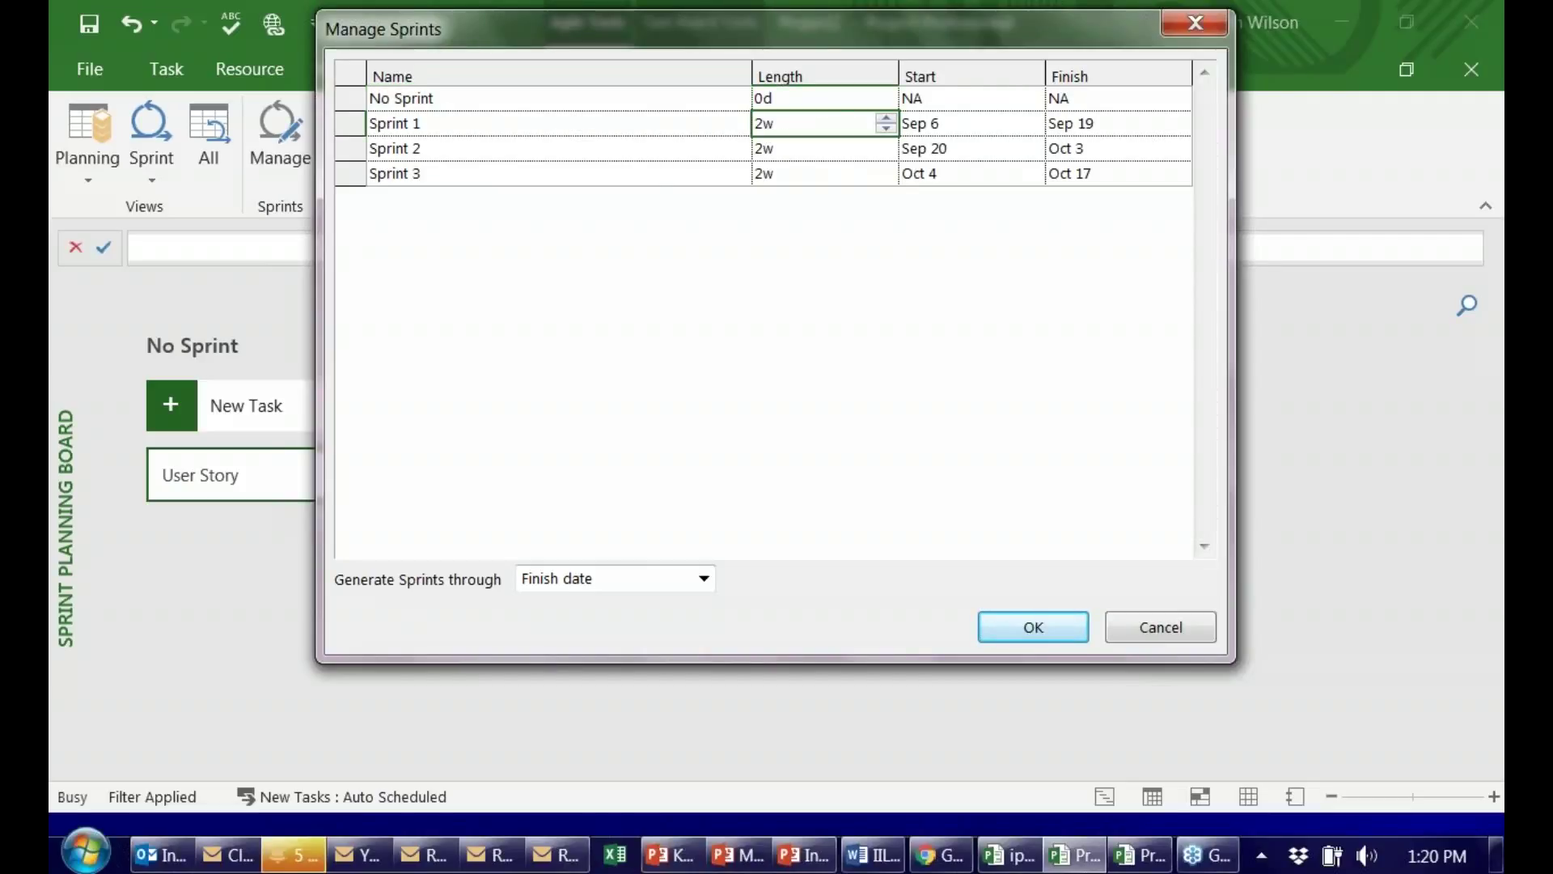
{"action": "type", "text": "3w"}
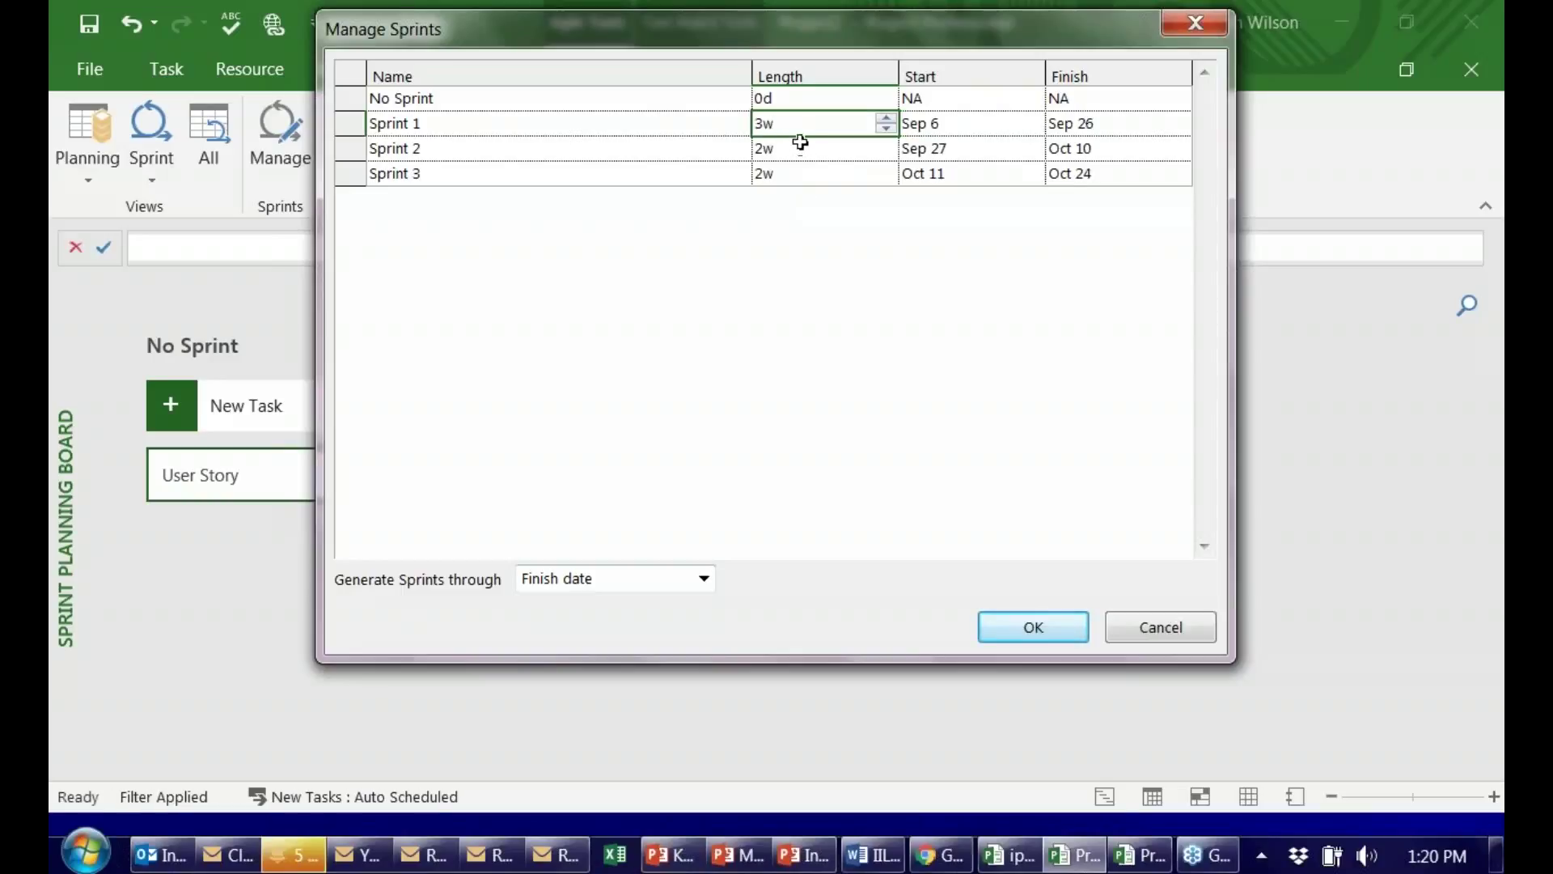
{"action": "double_click", "coordinate": [794, 119]}
{"action": "type", "text": "2w"}
{"action": "left_click", "coordinate": [1021, 625]}
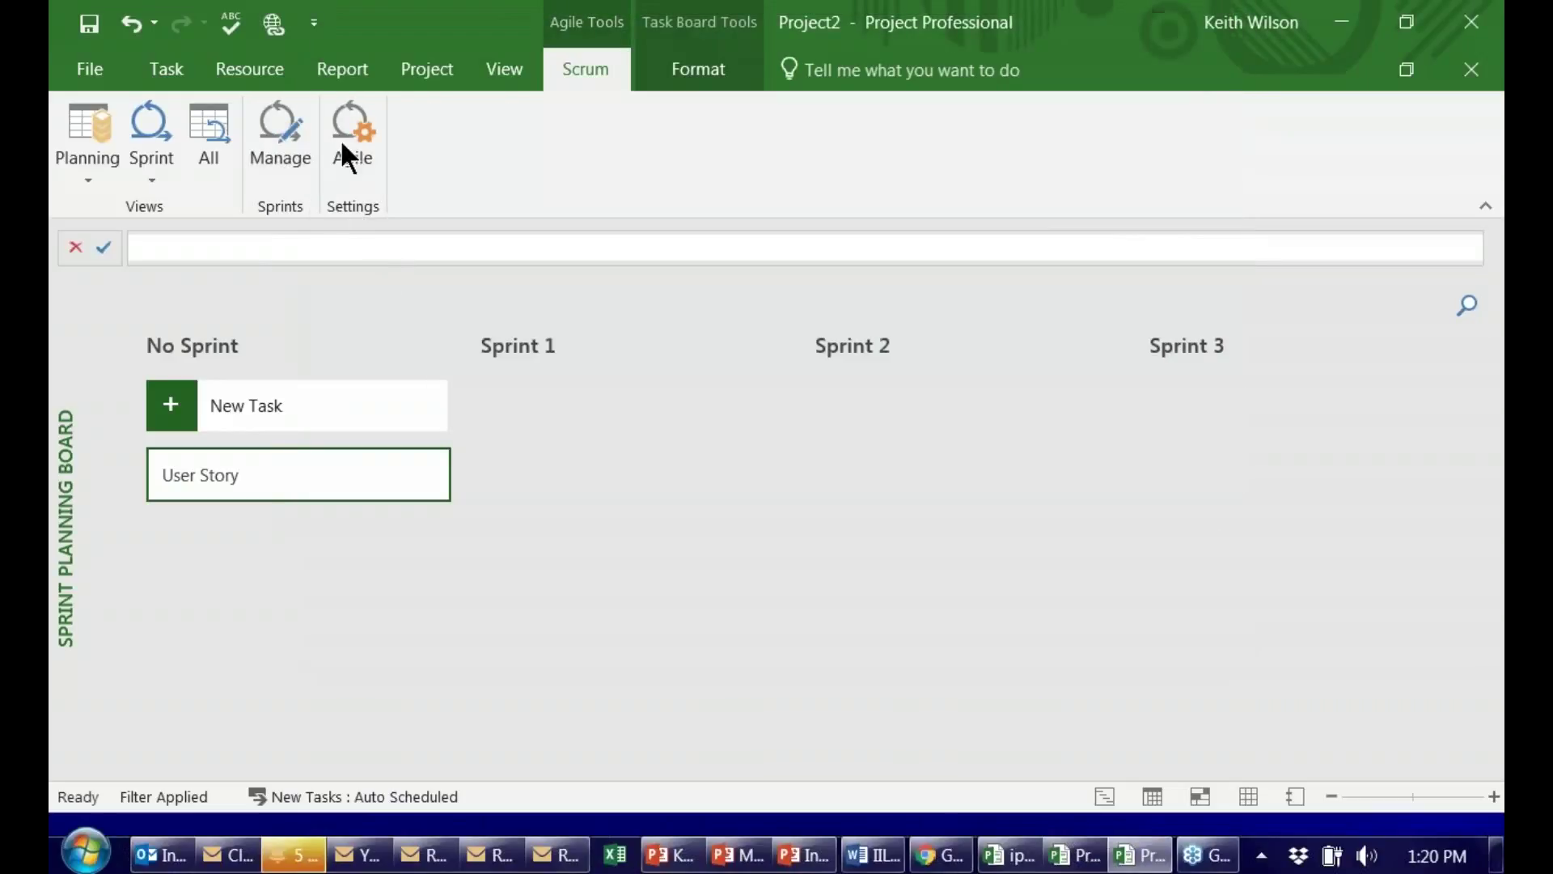
Review the current sprint view choices and the available Agile methodologies, leaving the methodology selection as it is.
{"action": "left_click", "coordinate": [157, 173]}
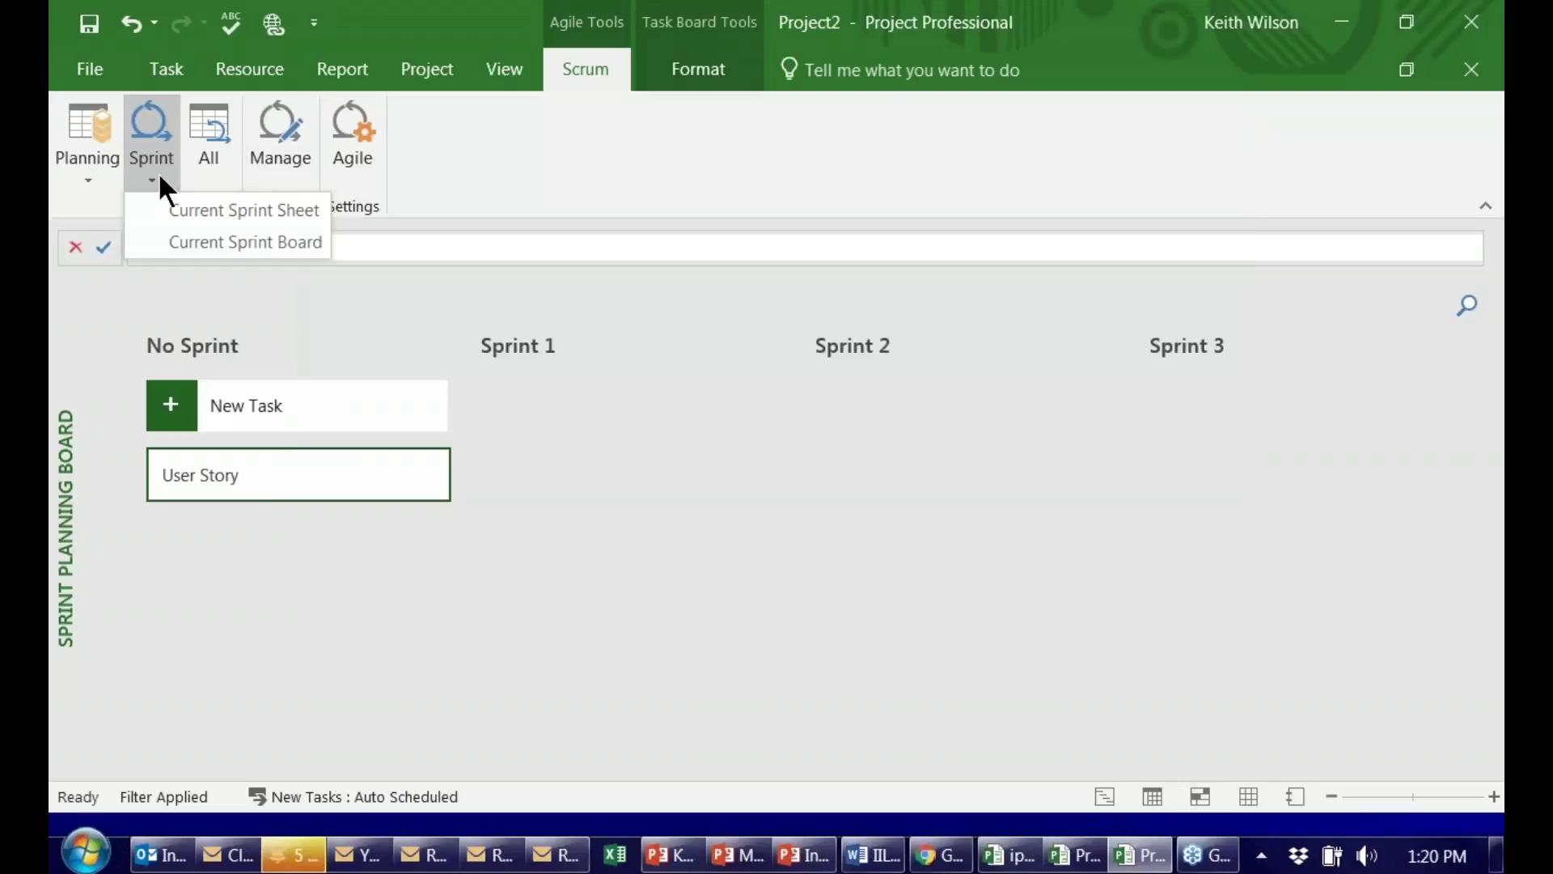
{"action": "left_click", "coordinate": [339, 149]}
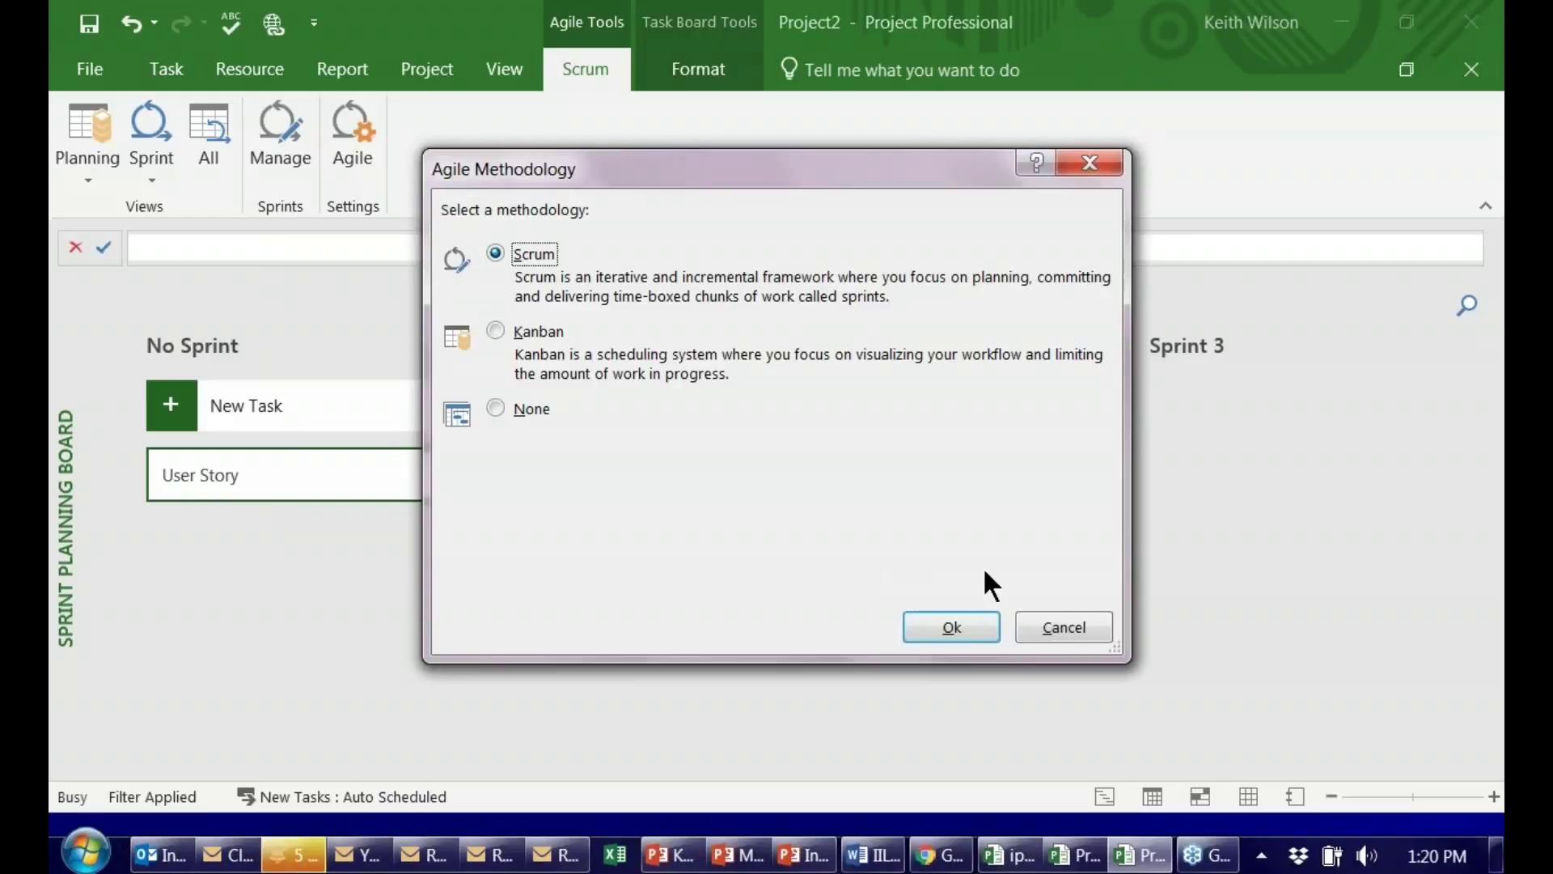
{"action": "left_click", "coordinate": [1059, 614]}
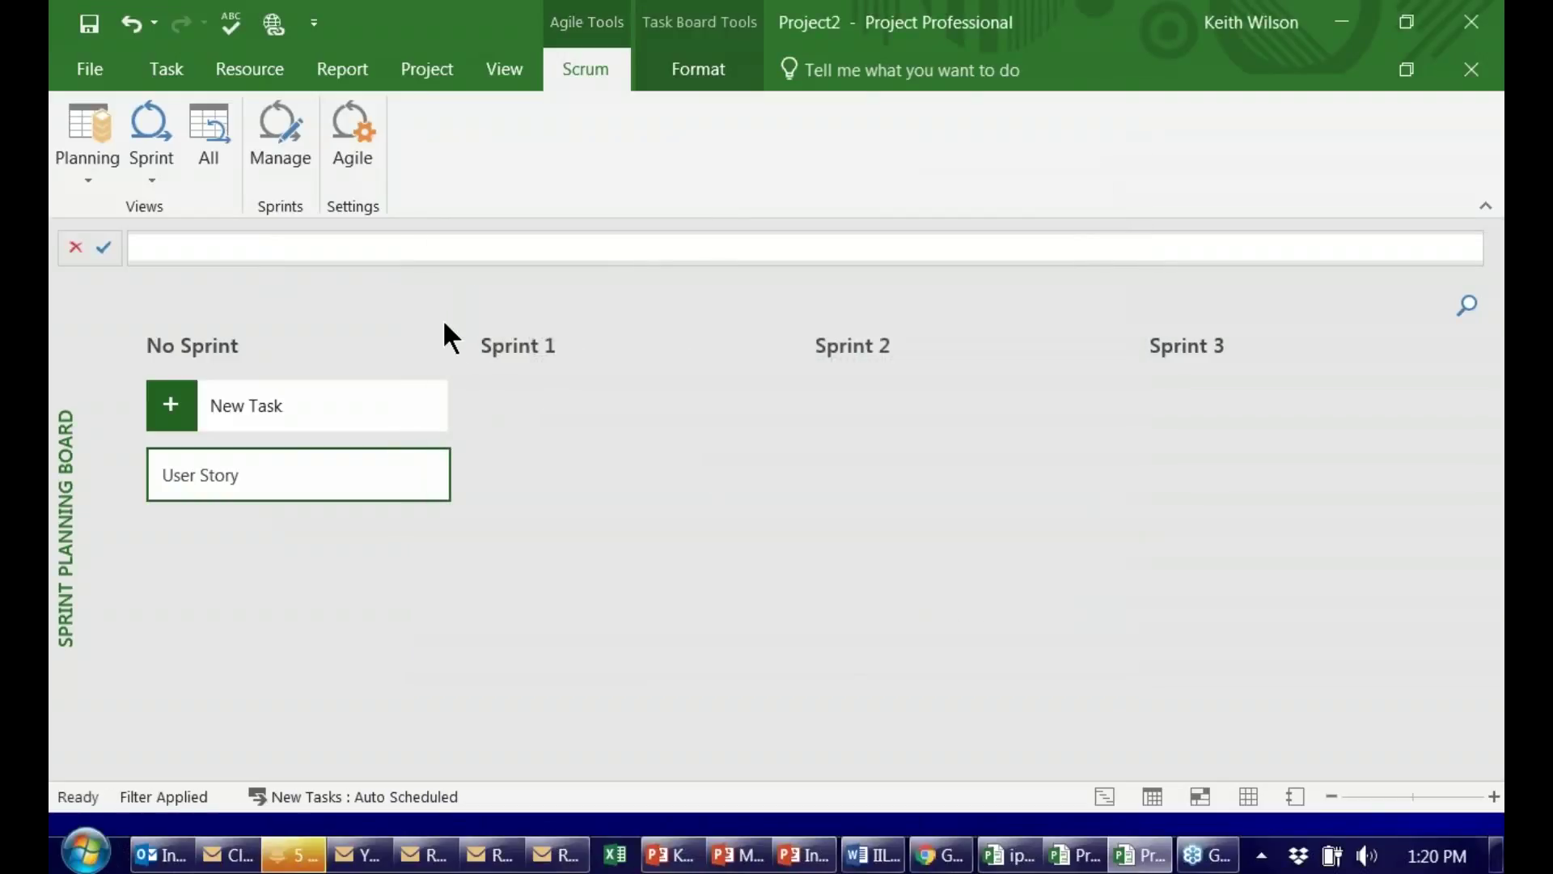
Show all agile tasks in the sheet view and examine its Sprint, Name, Work and Board Status columns.
{"action": "left_click", "coordinate": [154, 176]}
{"action": "left_click", "coordinate": [210, 150]}
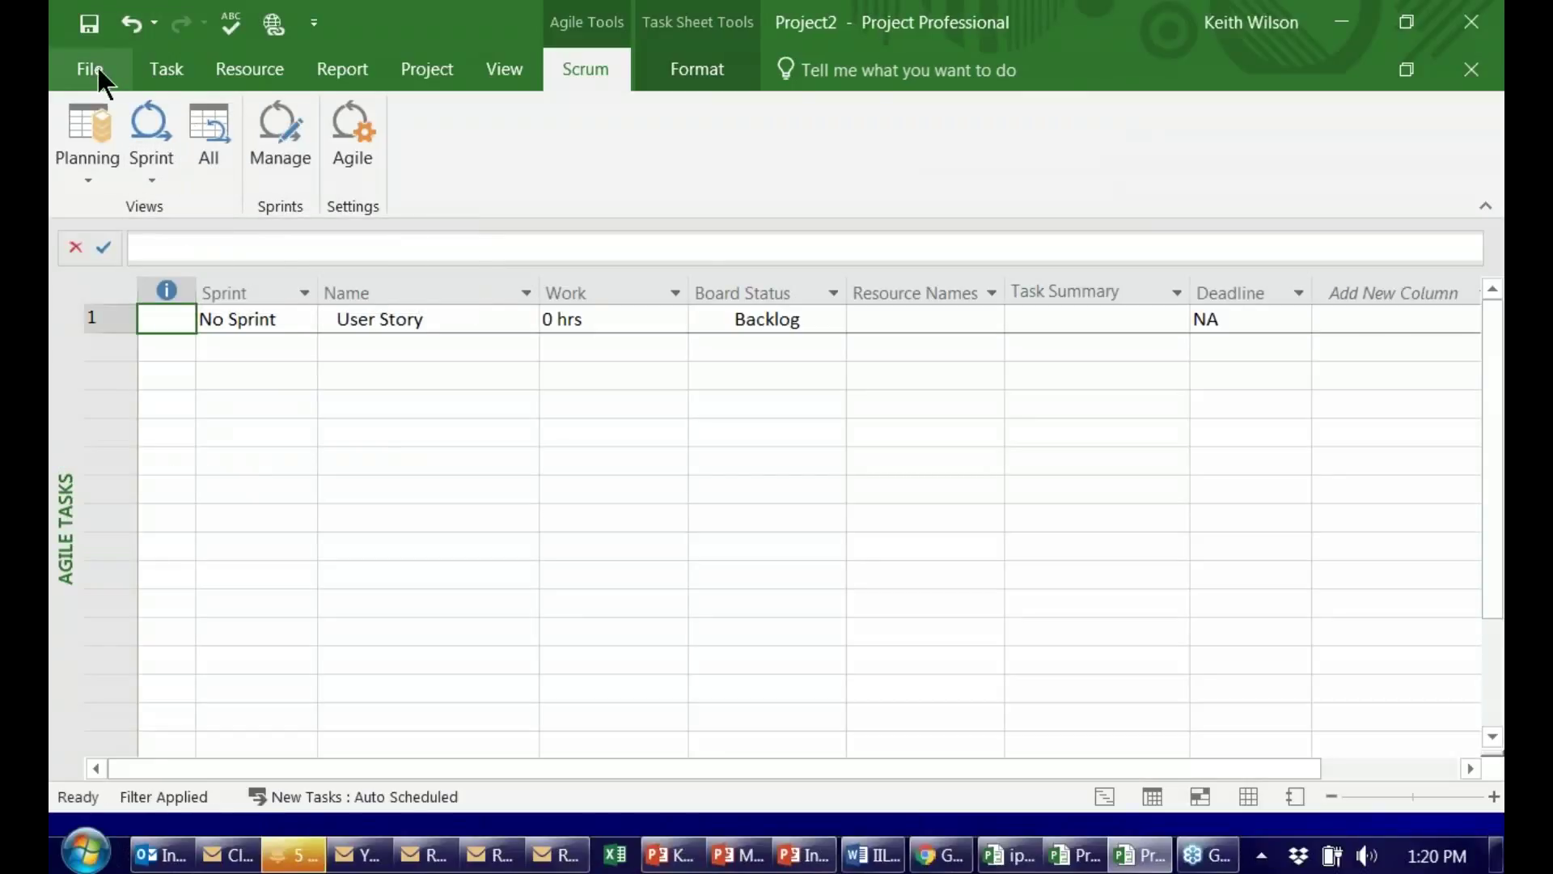
{"action": "left_click", "coordinate": [338, 144]}
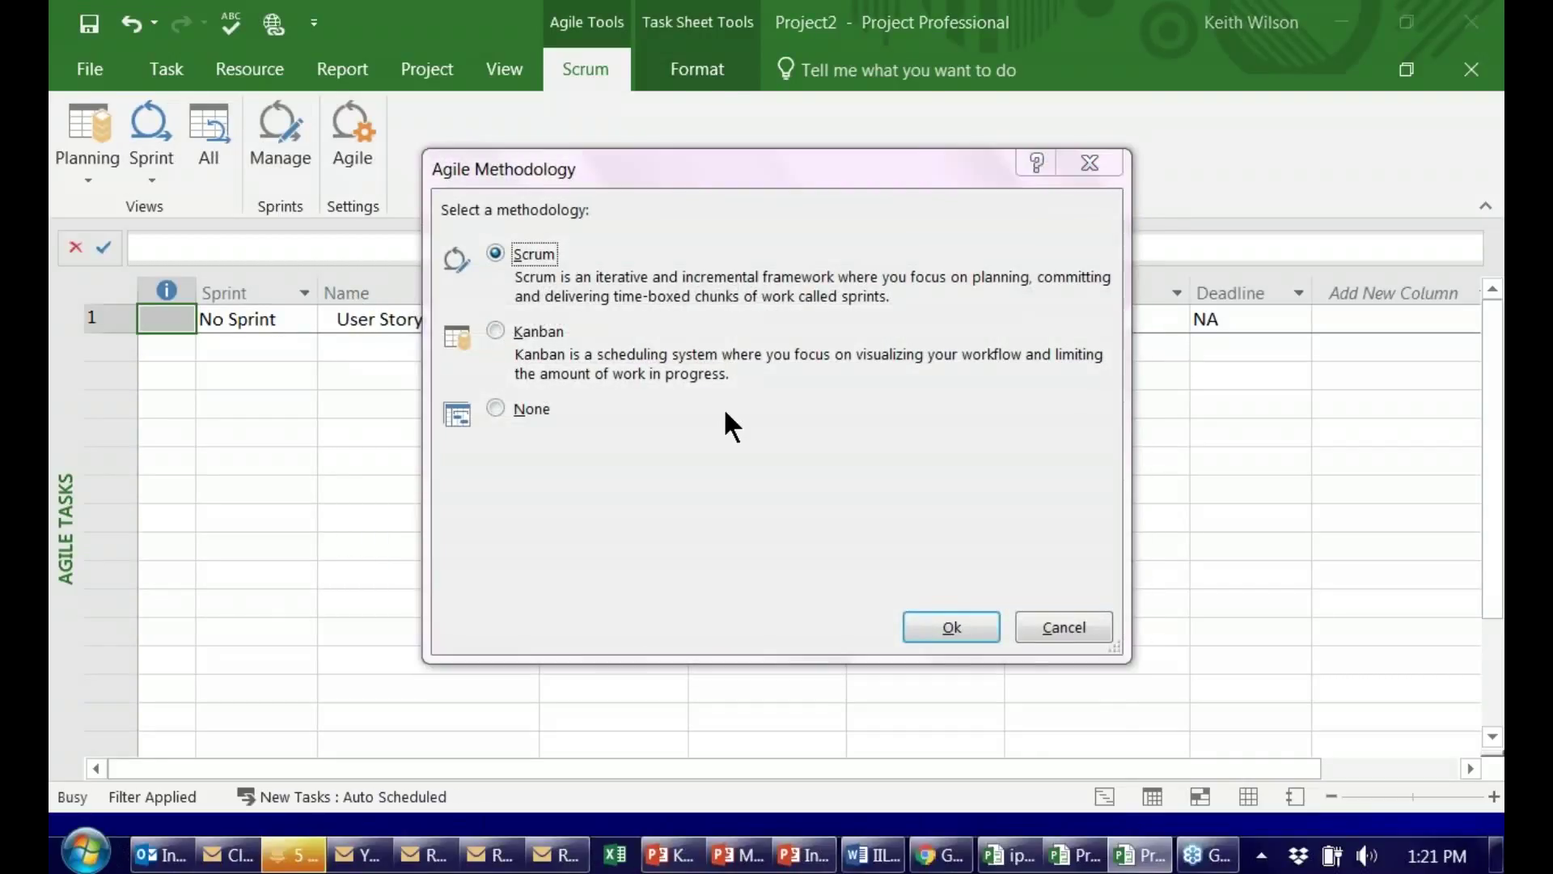
{"action": "left_click", "coordinate": [1085, 626]}
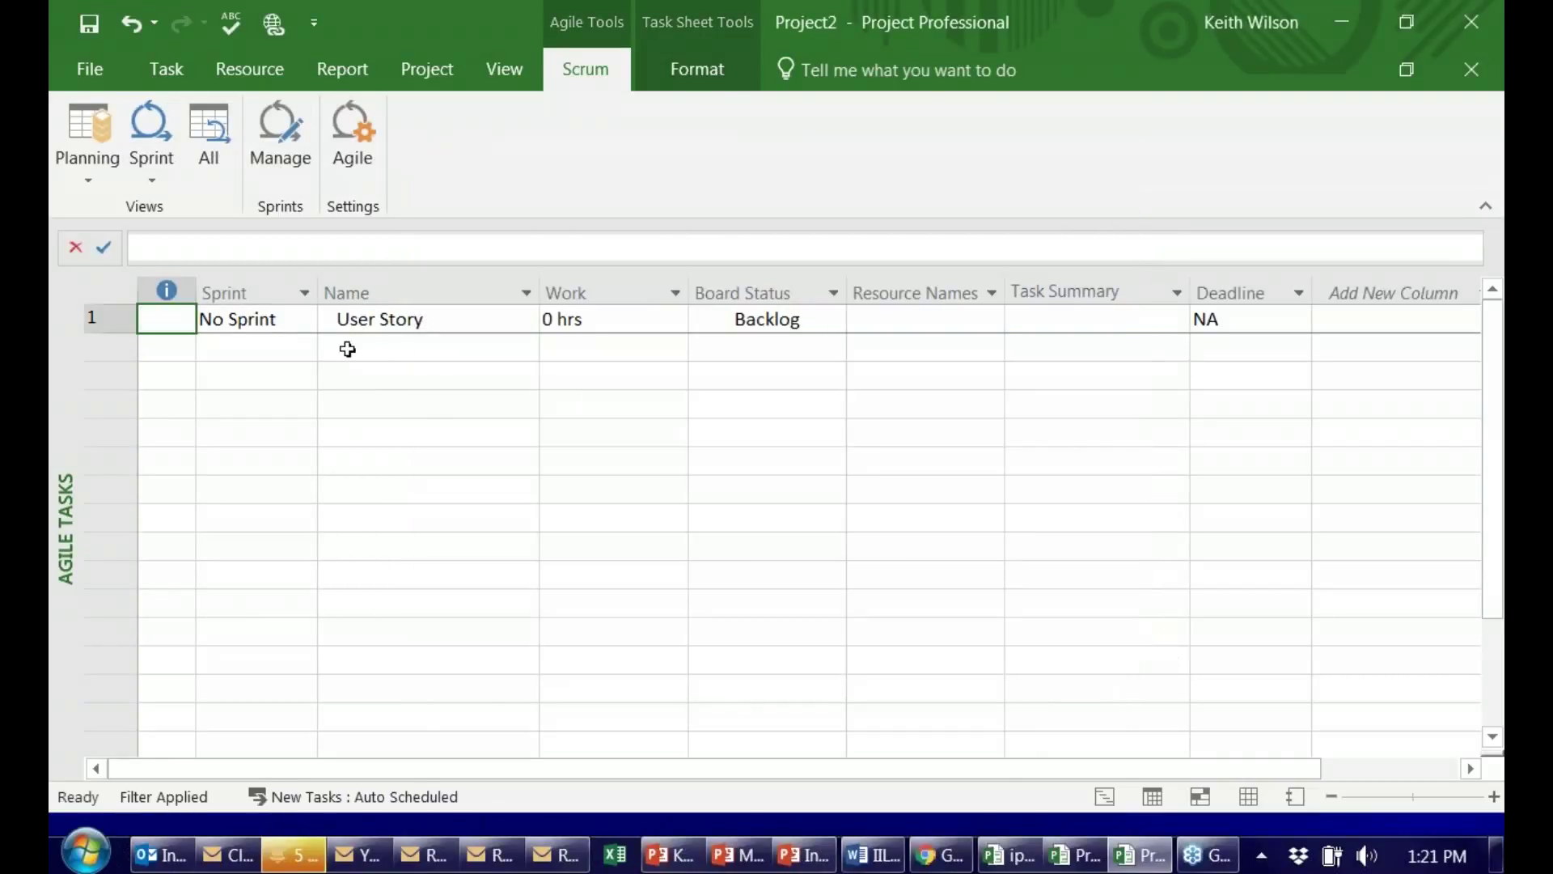
{"action": "left_click", "coordinate": [296, 348]}
{"action": "left_click", "coordinate": [474, 349]}
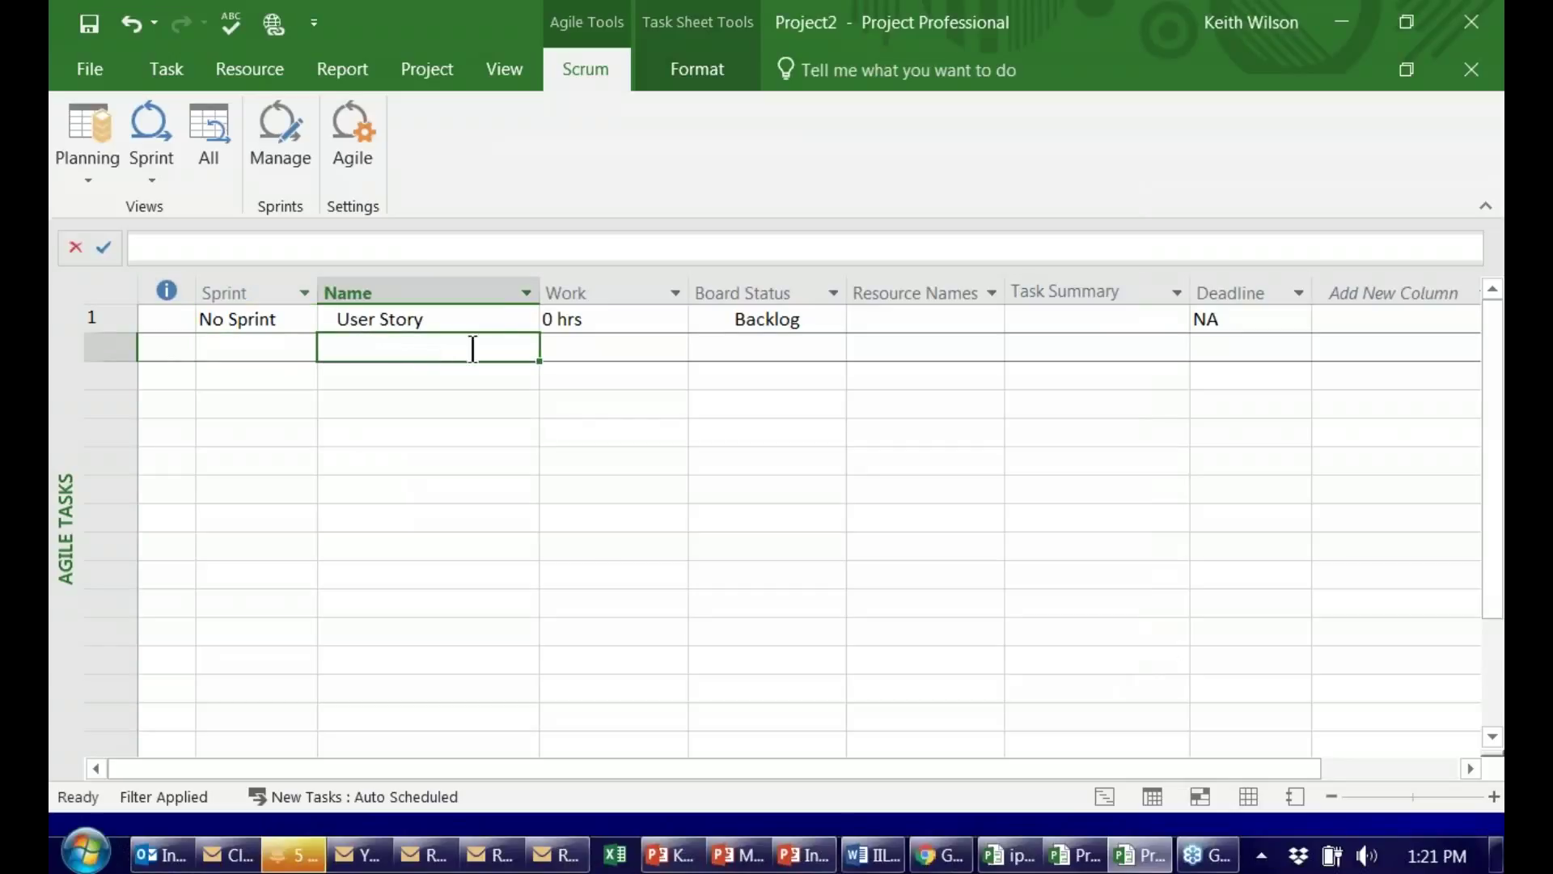
{"action": "left_click", "coordinate": [606, 347]}
{"action": "left_click", "coordinate": [764, 357]}
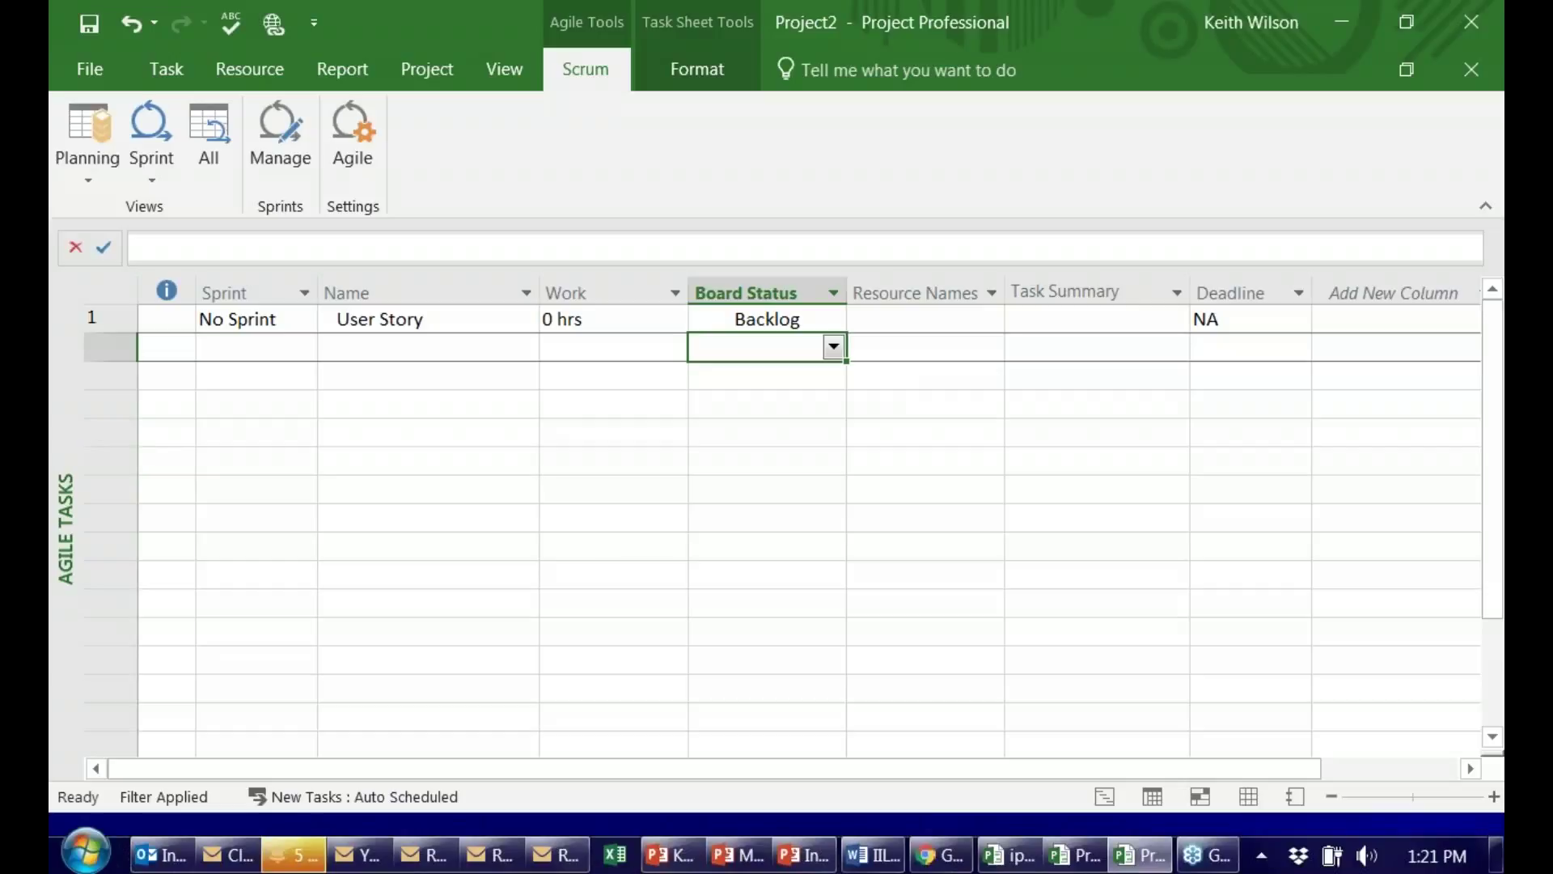
Create one project from the Waterfall Project template and another from the Kanban Project template.
{"action": "left_click", "coordinate": [81, 73]}
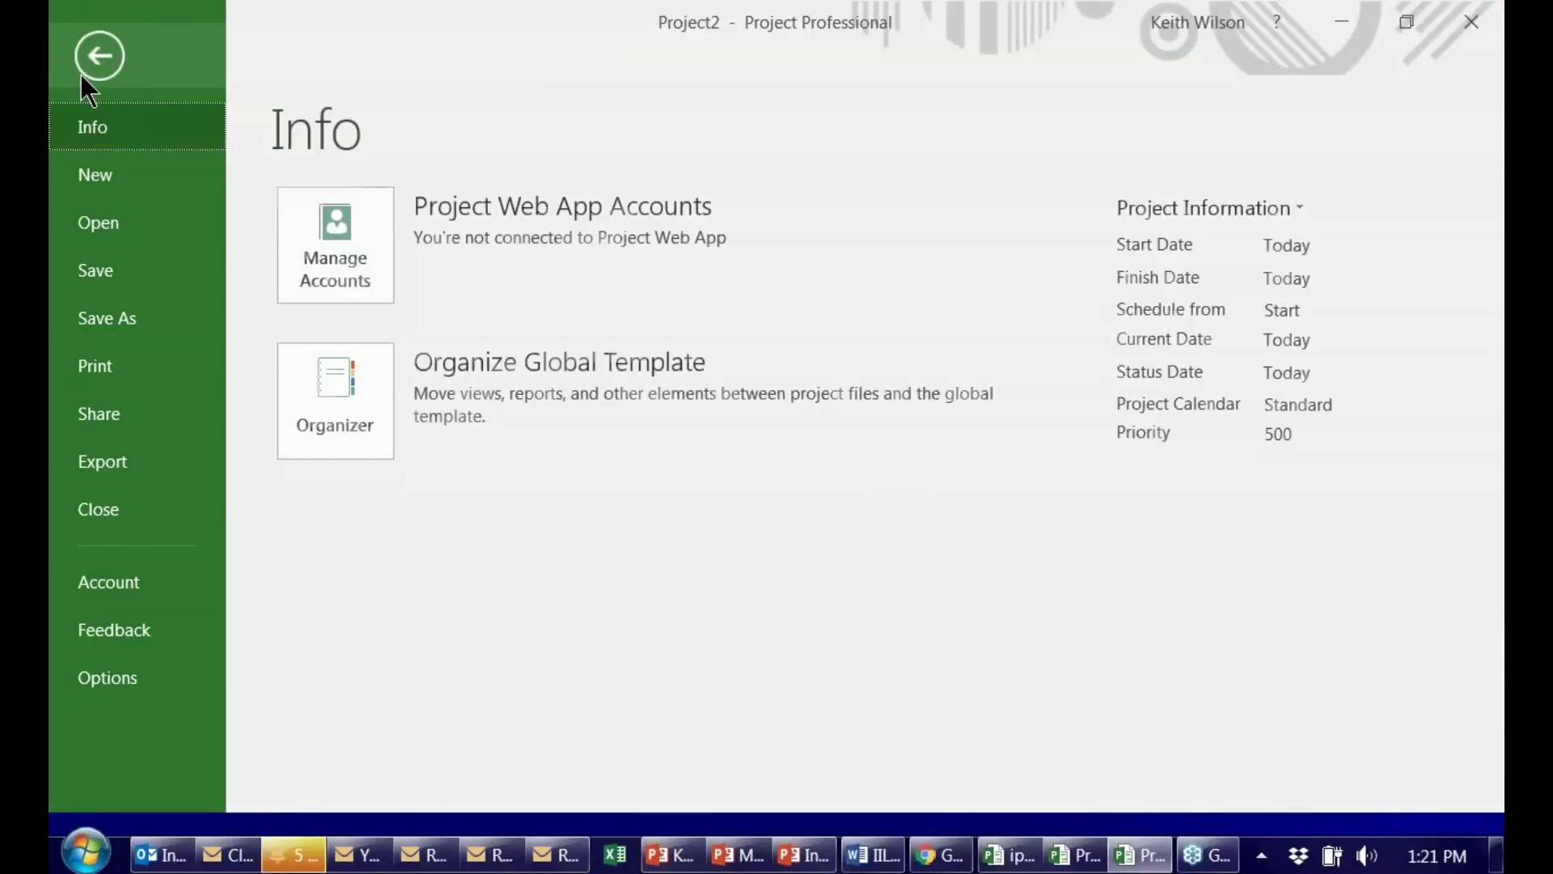
{"action": "left_click", "coordinate": [110, 172]}
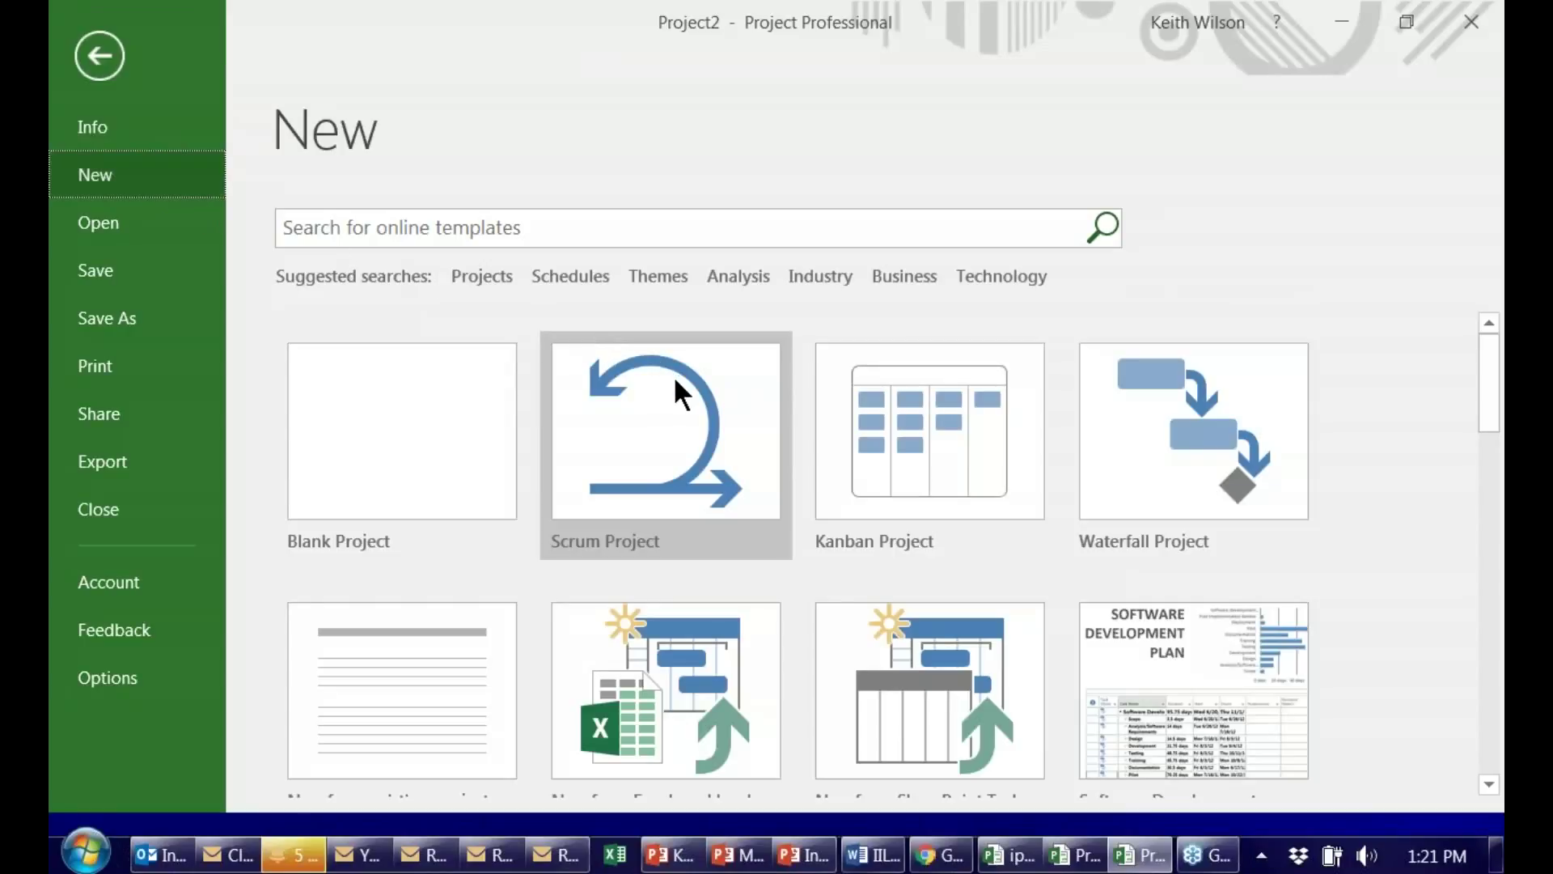
{"action": "double_click", "coordinate": [1120, 398]}
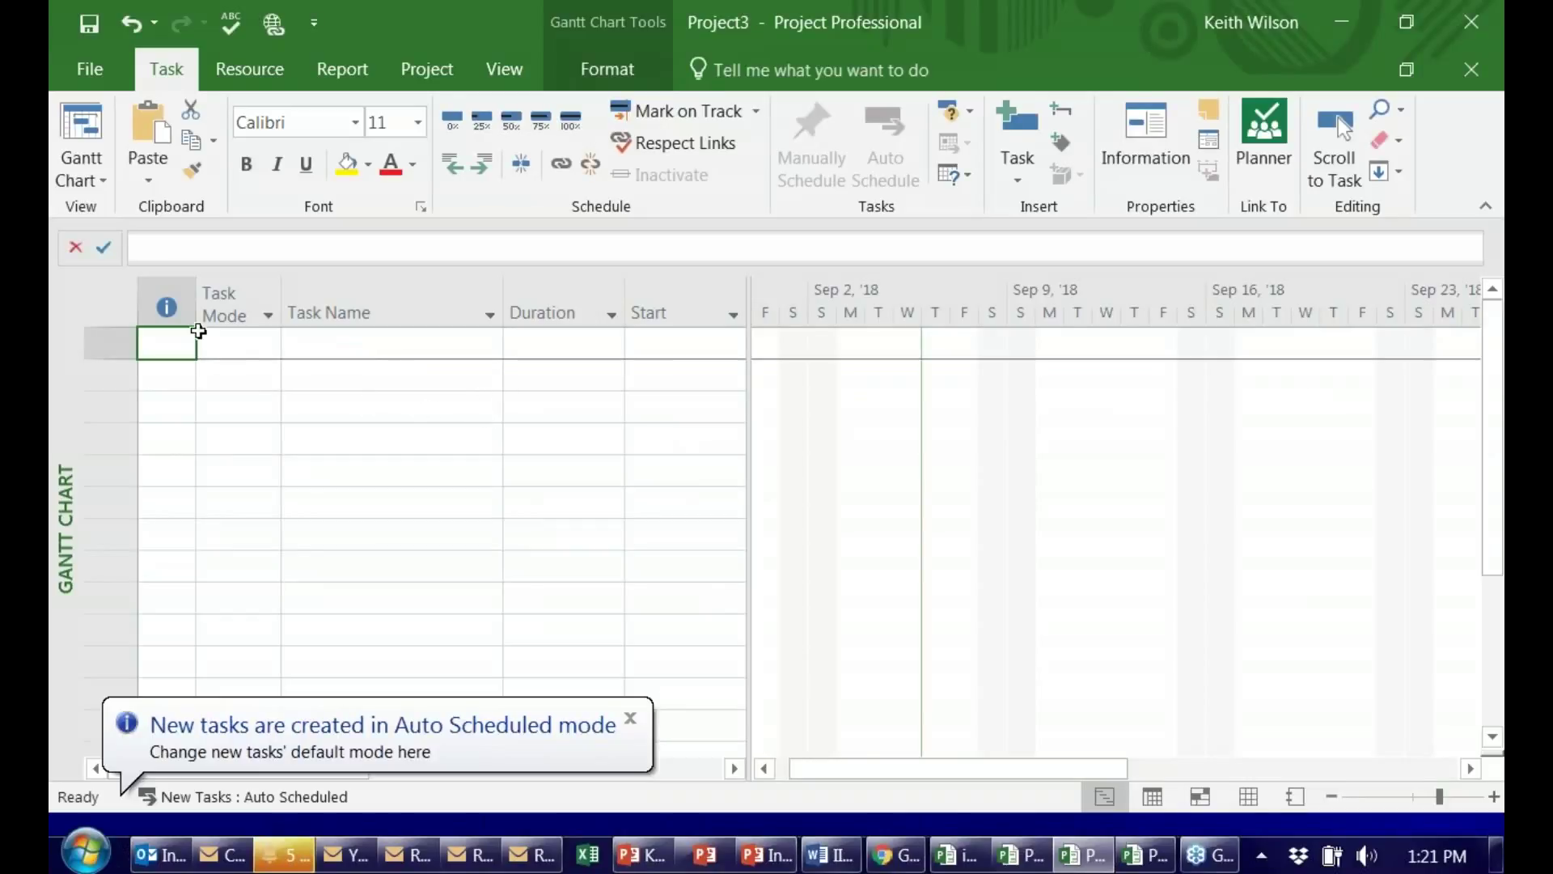
{"action": "left_click", "coordinate": [94, 76]}
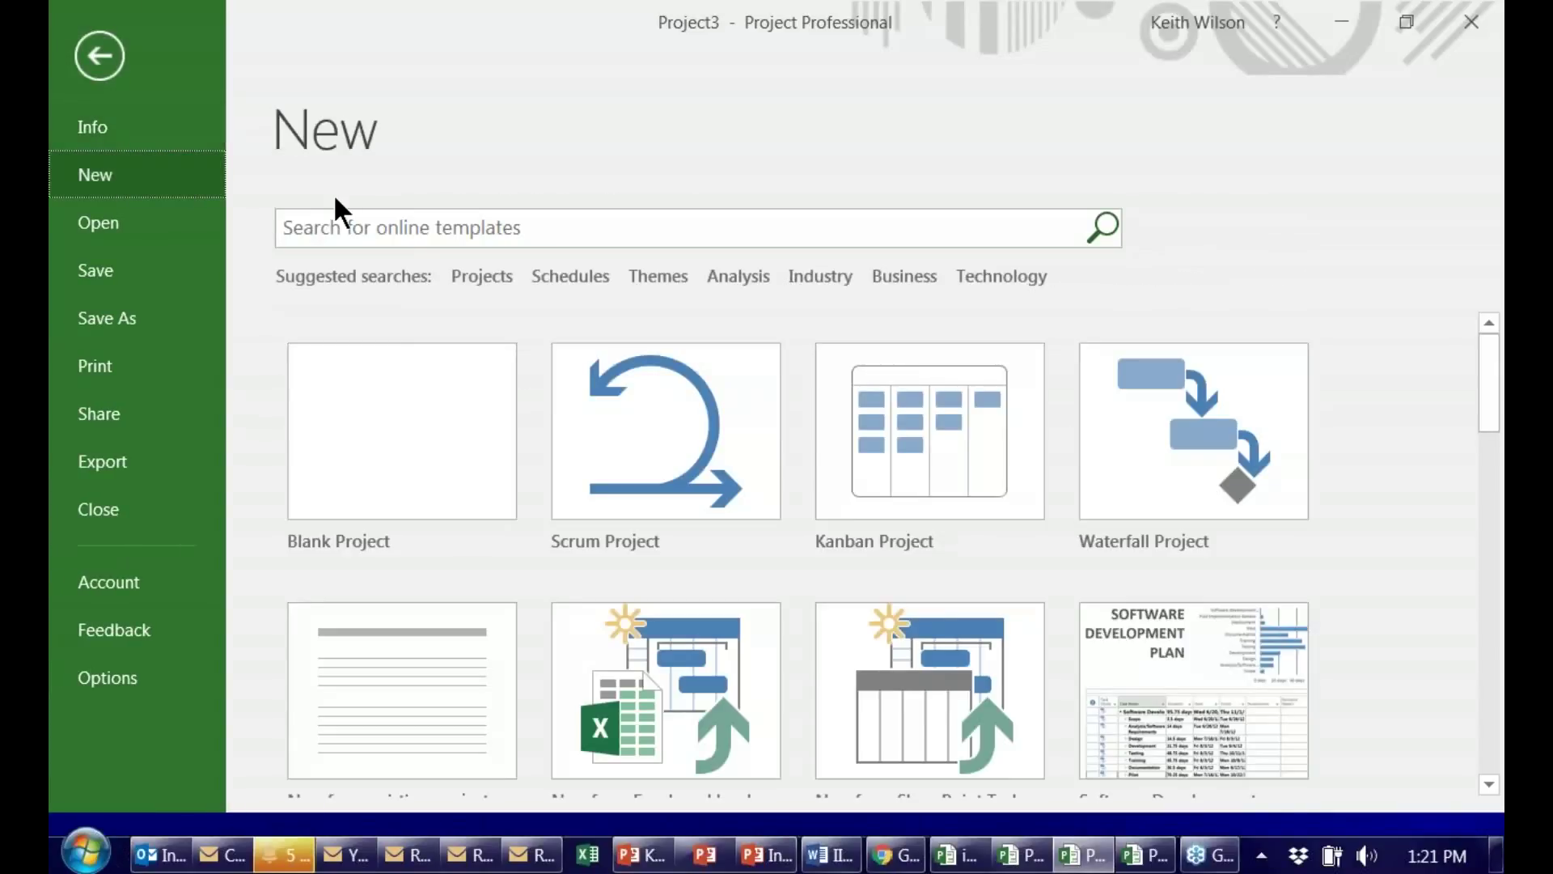
{"action": "double_click", "coordinate": [885, 398]}
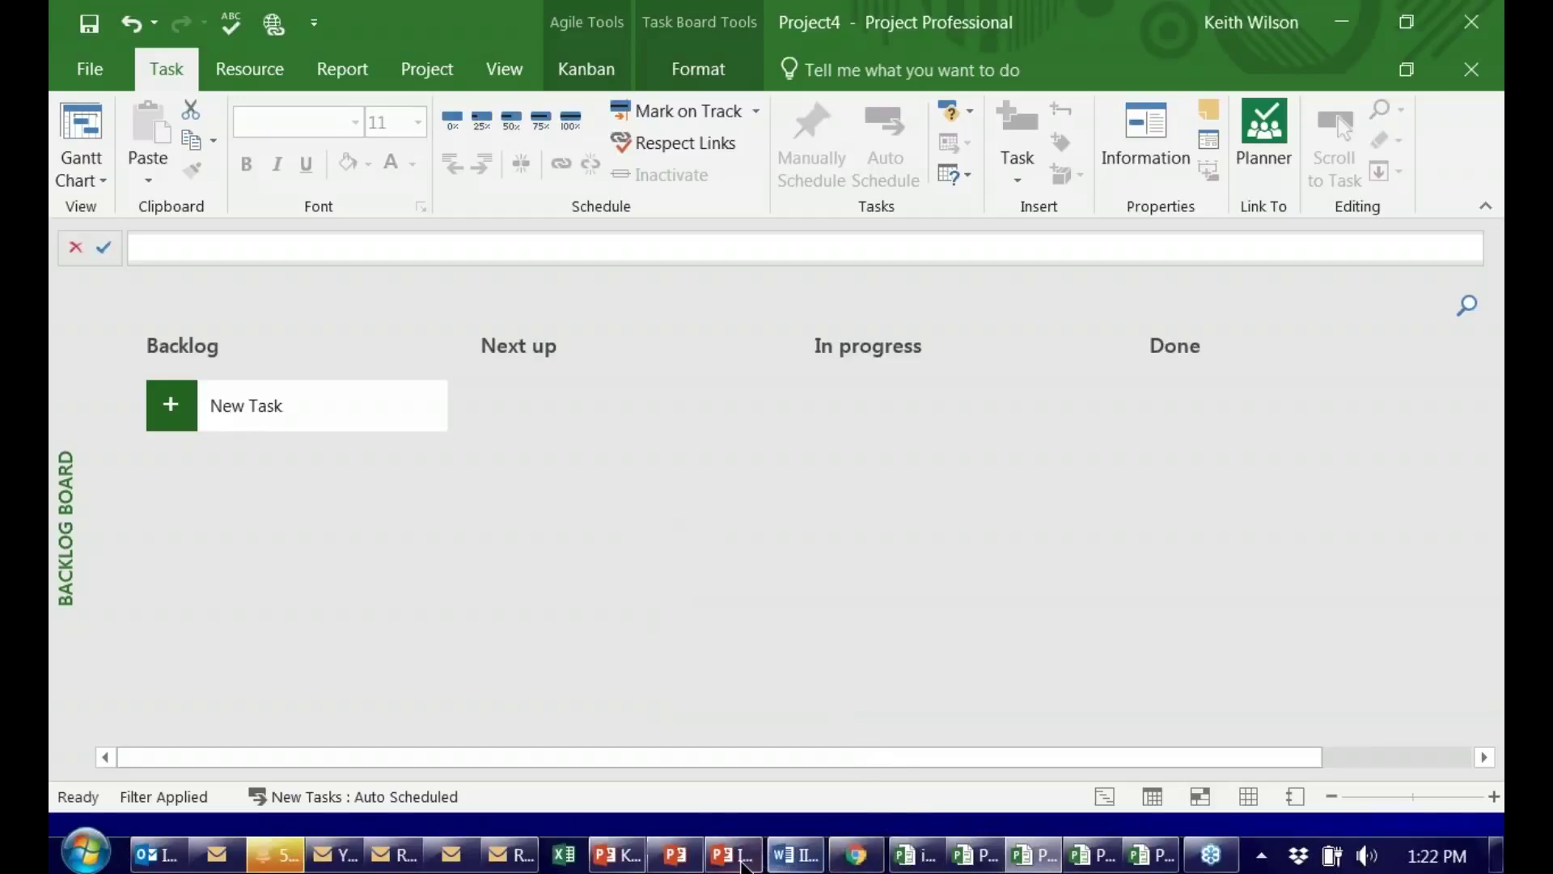
Switch to PowerPoint, present from the Creating a New Agile Project Demonstration slide and advance to the Agile Scrum Views Demonstration slide.
{"action": "mouse_move", "coordinate": [740, 859]}
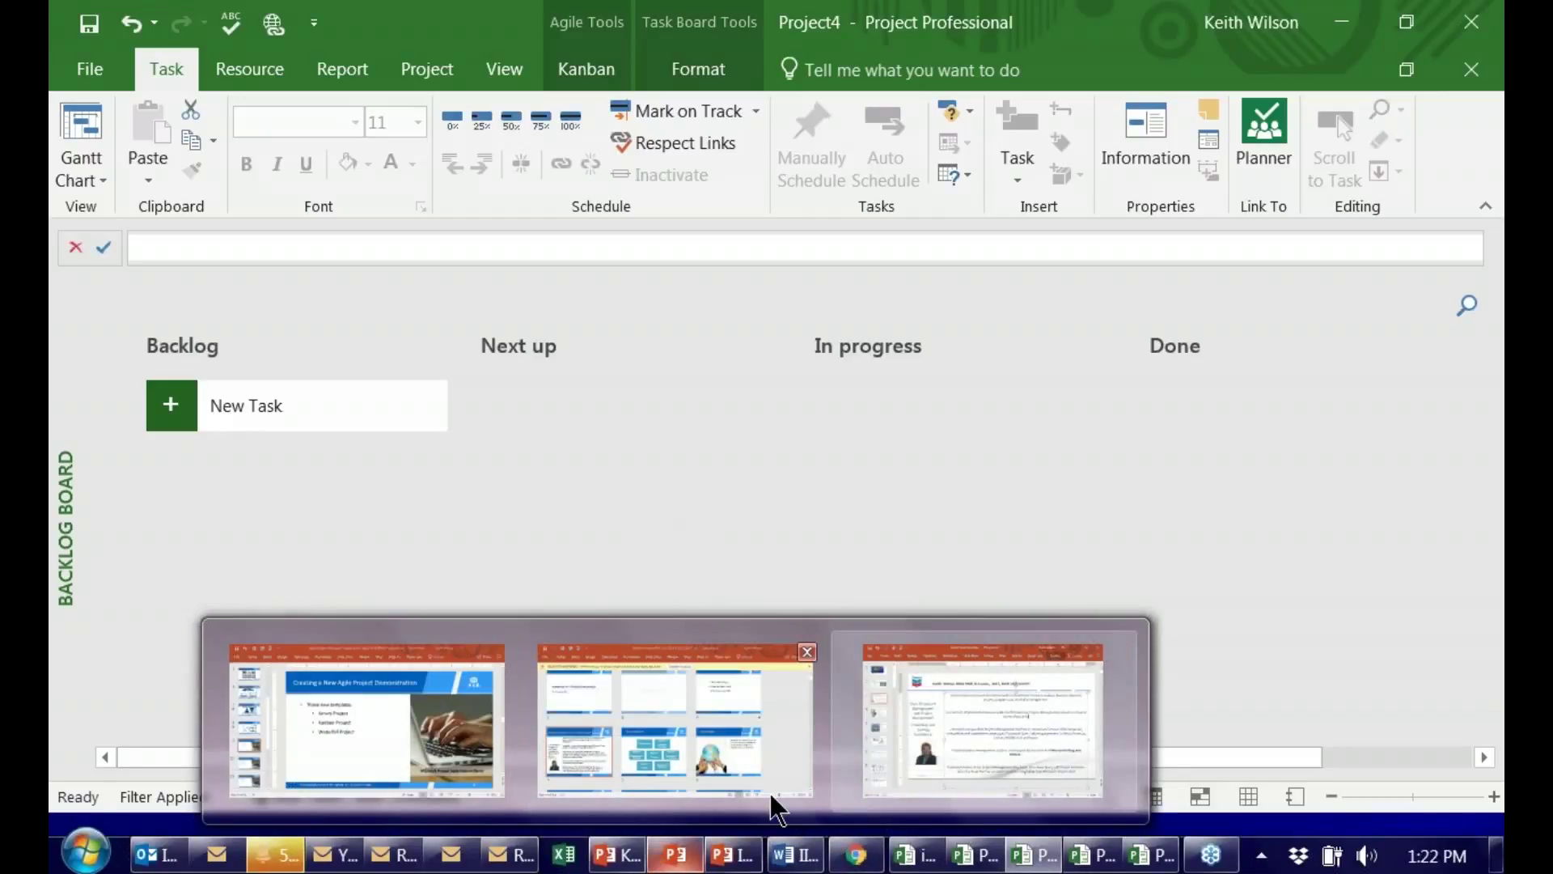
{"action": "left_click", "coordinate": [415, 771]}
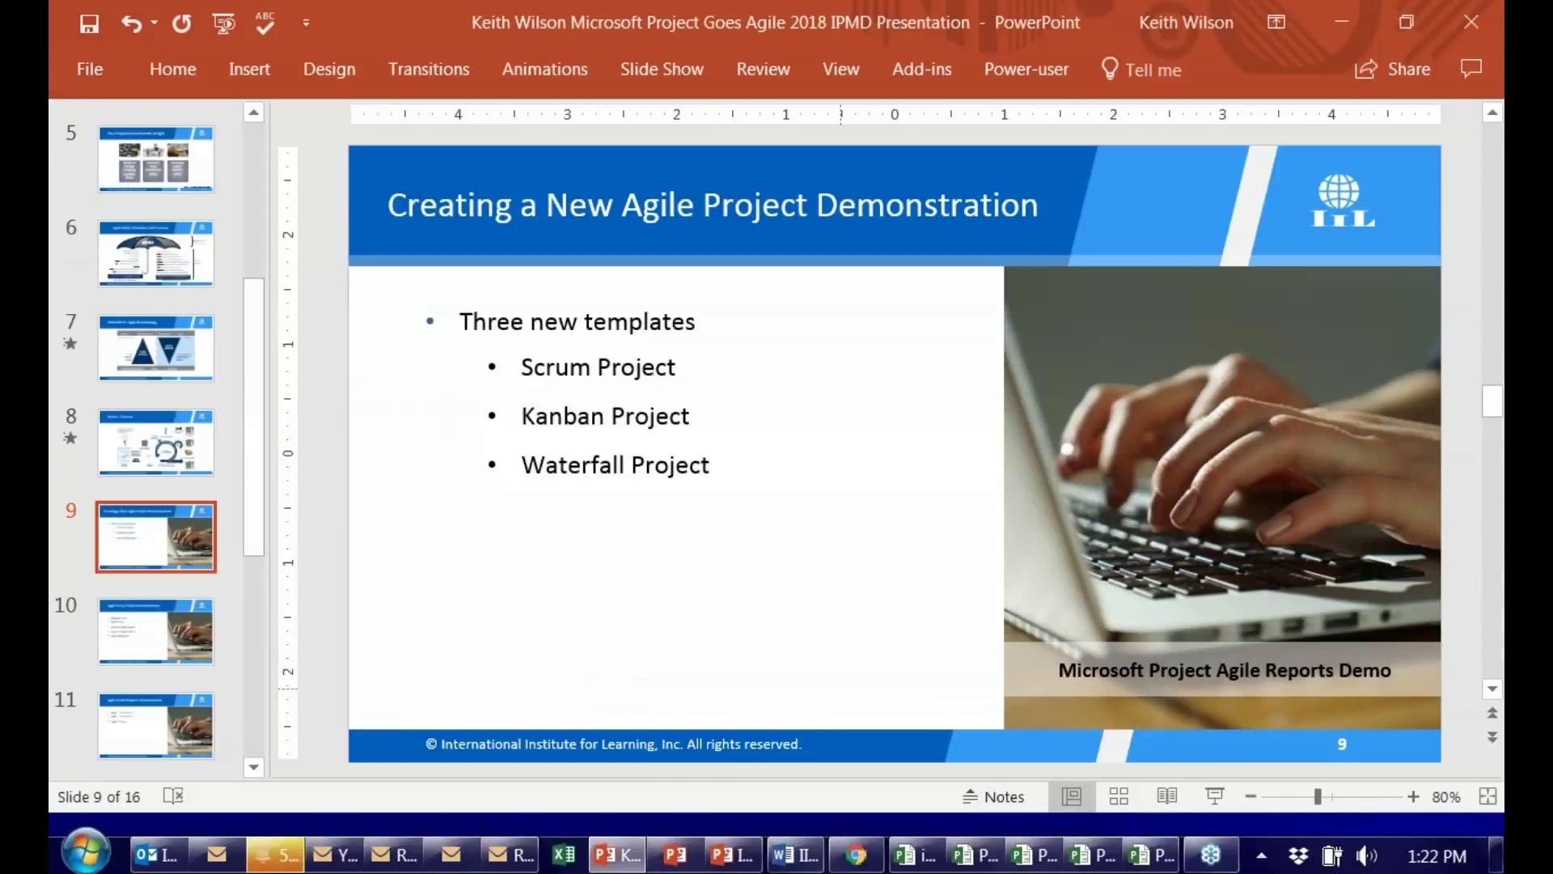
{"action": "left_click", "coordinate": [1214, 797]}
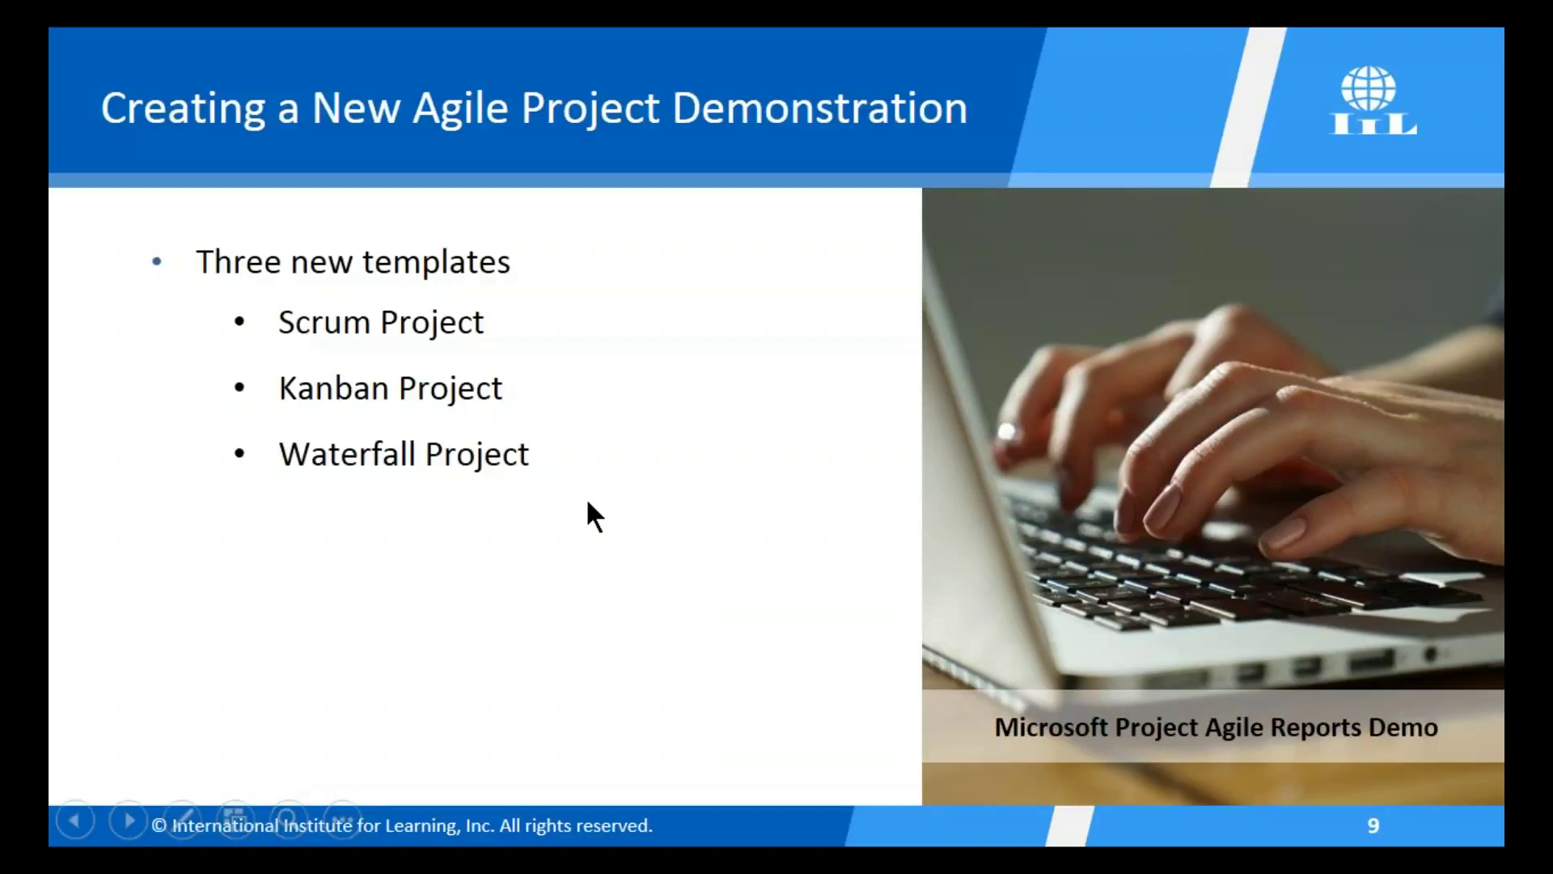
{"action": "key", "text": "Right"}
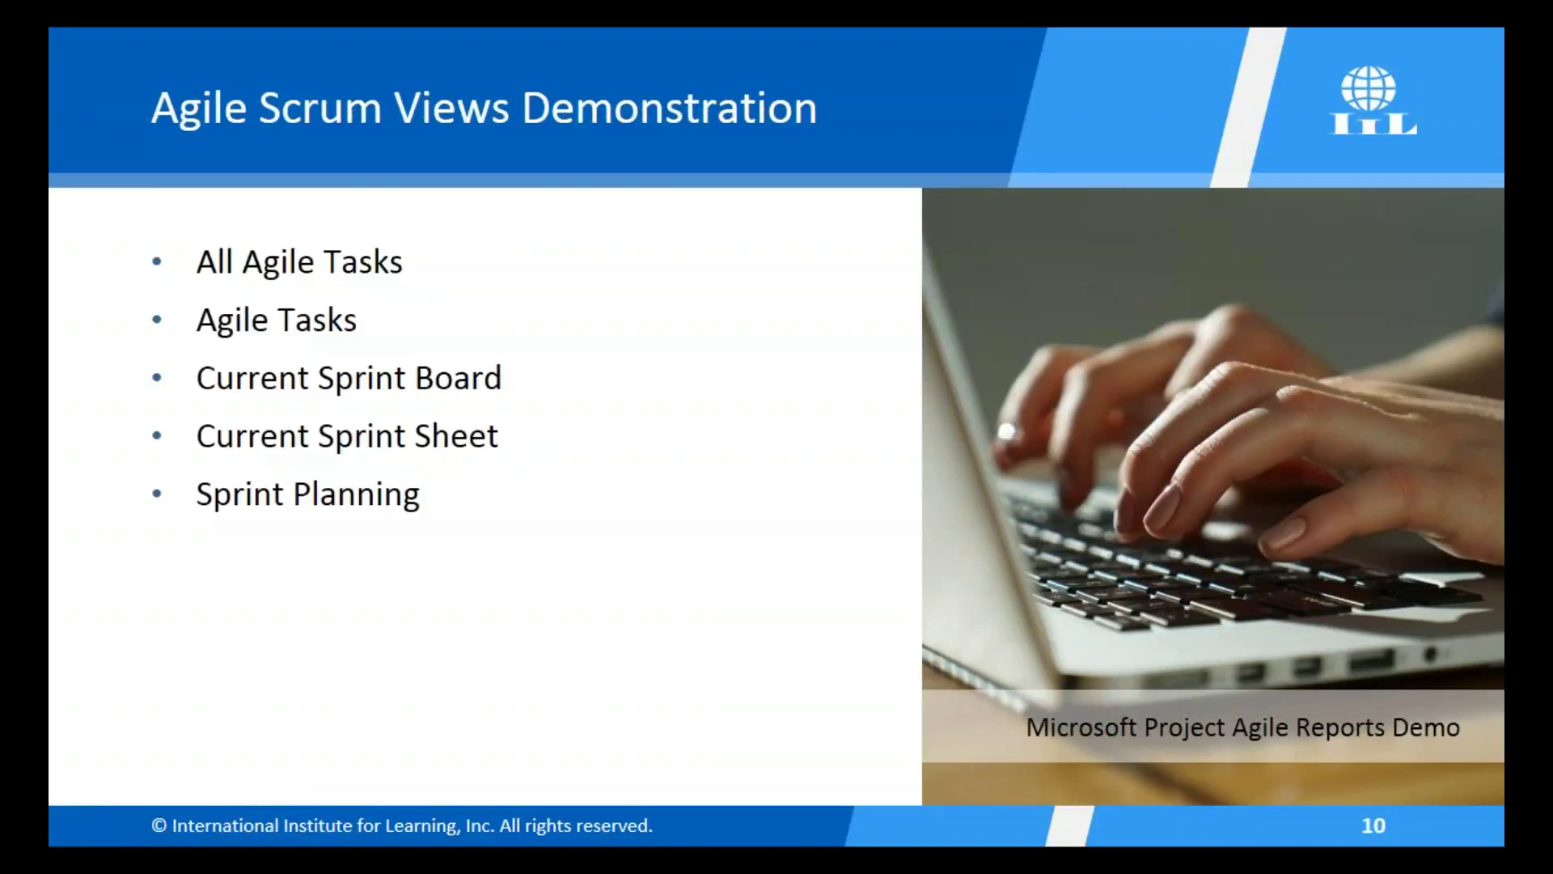
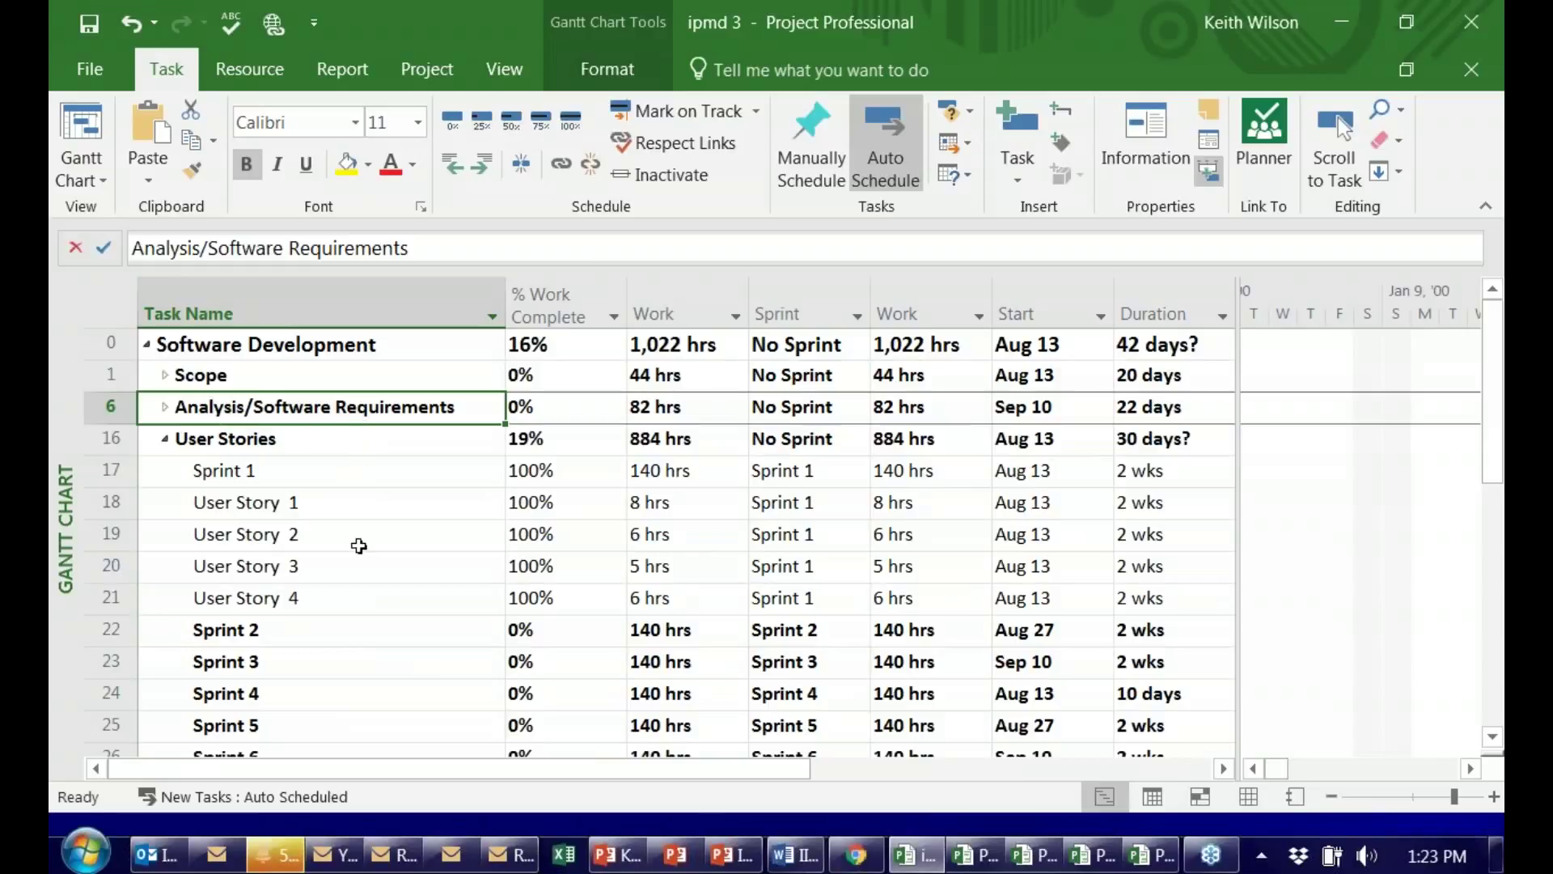
Examine the ipmd 3 project's task list from the scope and user stories down to the releases.
{"action": "scroll", "coordinate": [358, 553], "scroll_direction": "down", "scroll_amount": 4}
{"action": "scroll", "coordinate": [358, 552], "scroll_direction": "down", "scroll_amount": 2}
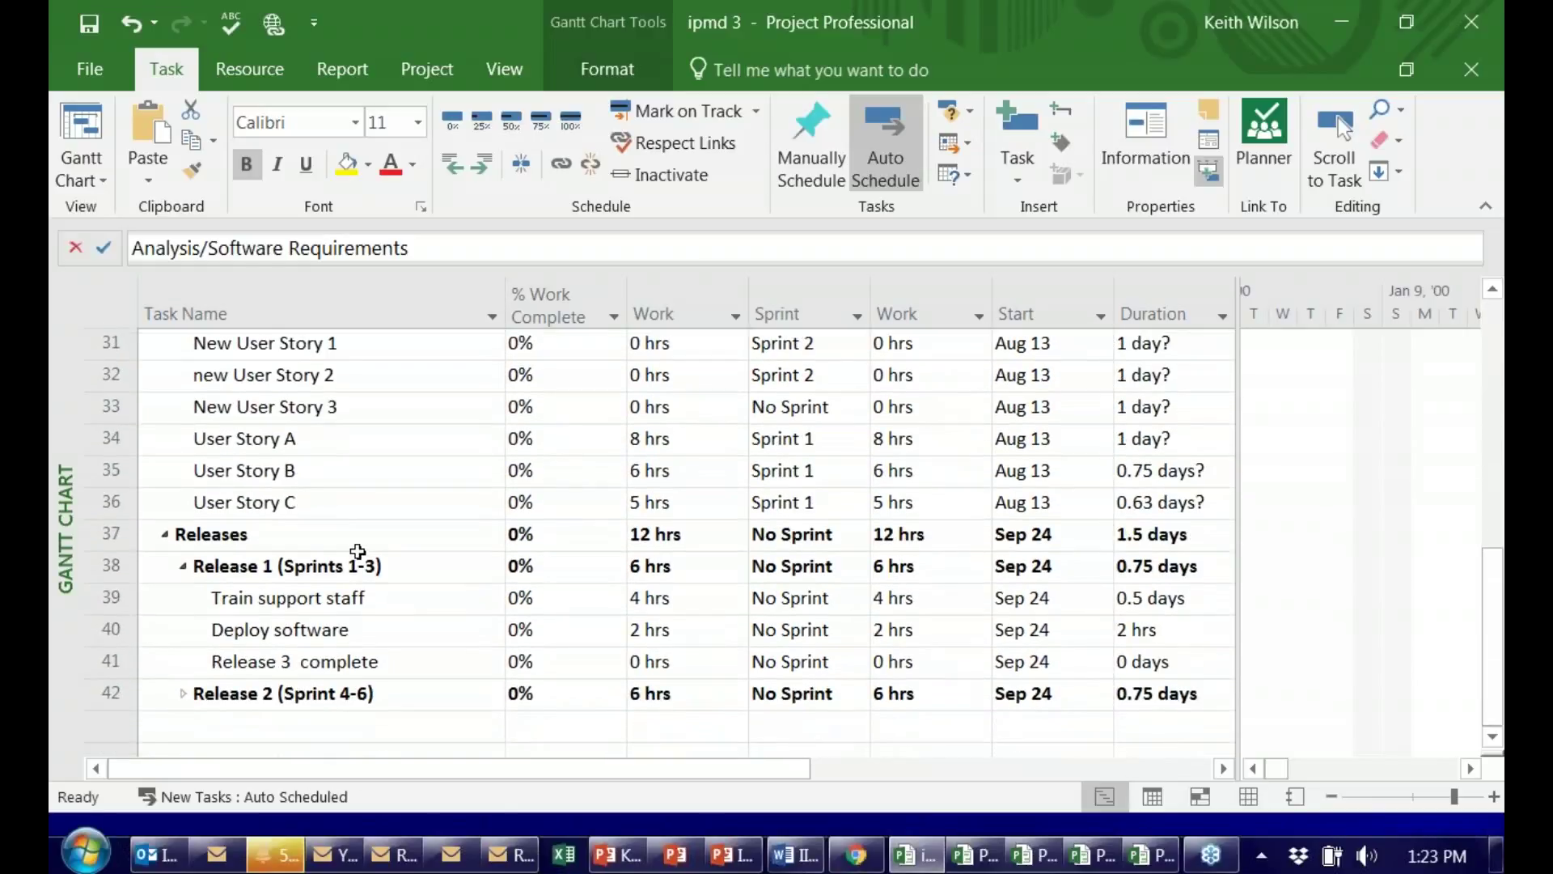
{"action": "scroll", "coordinate": [358, 553], "scroll_direction": "up", "scroll_amount": 6}
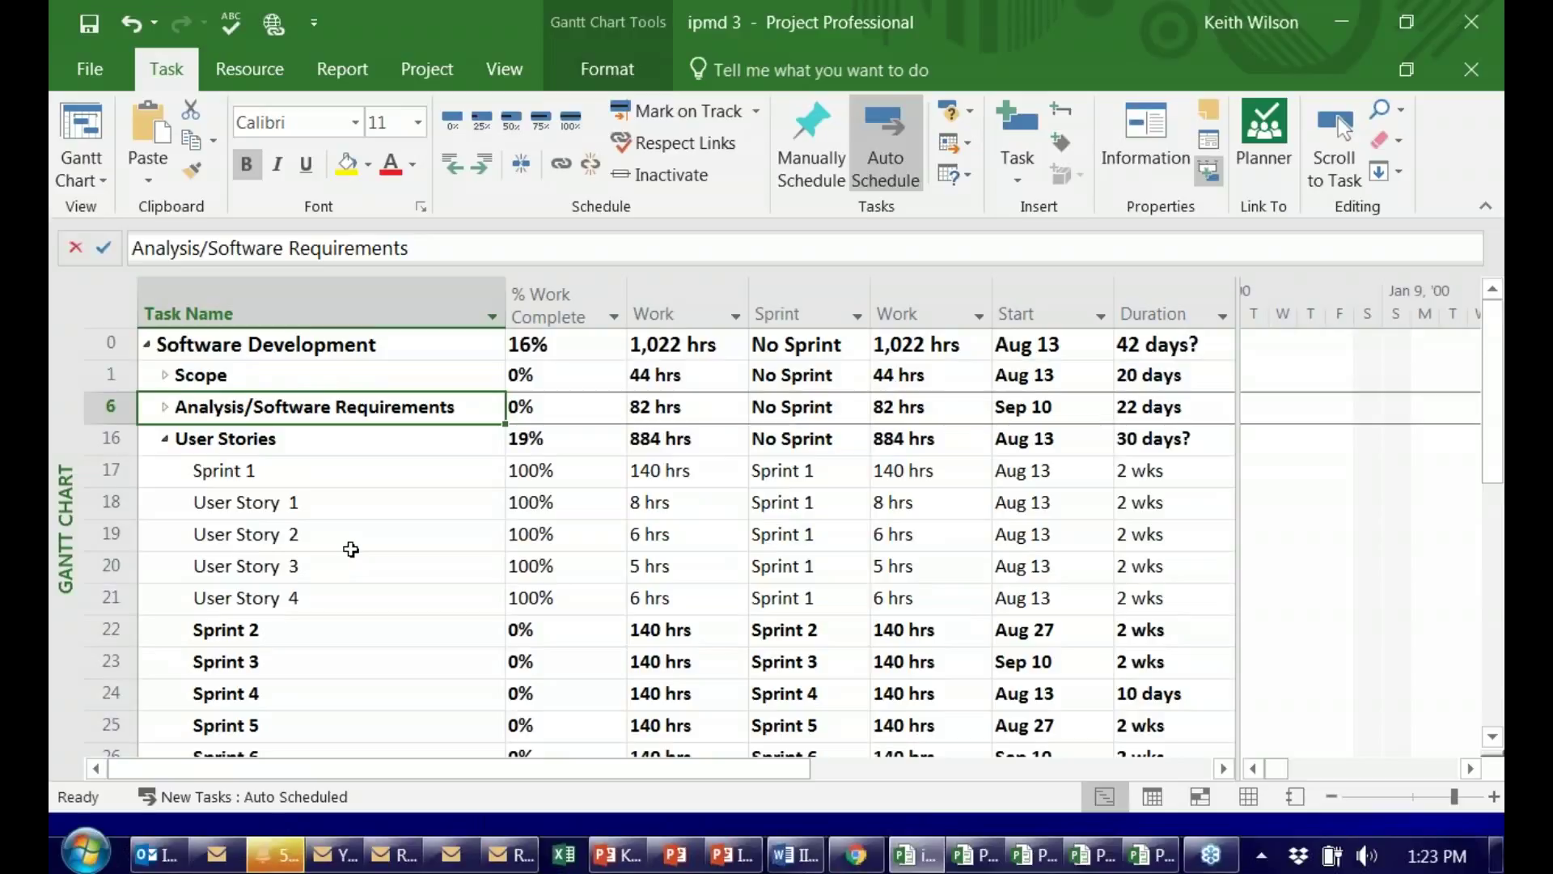
{"action": "scroll", "coordinate": [351, 549], "scroll_direction": "down", "scroll_amount": 6}
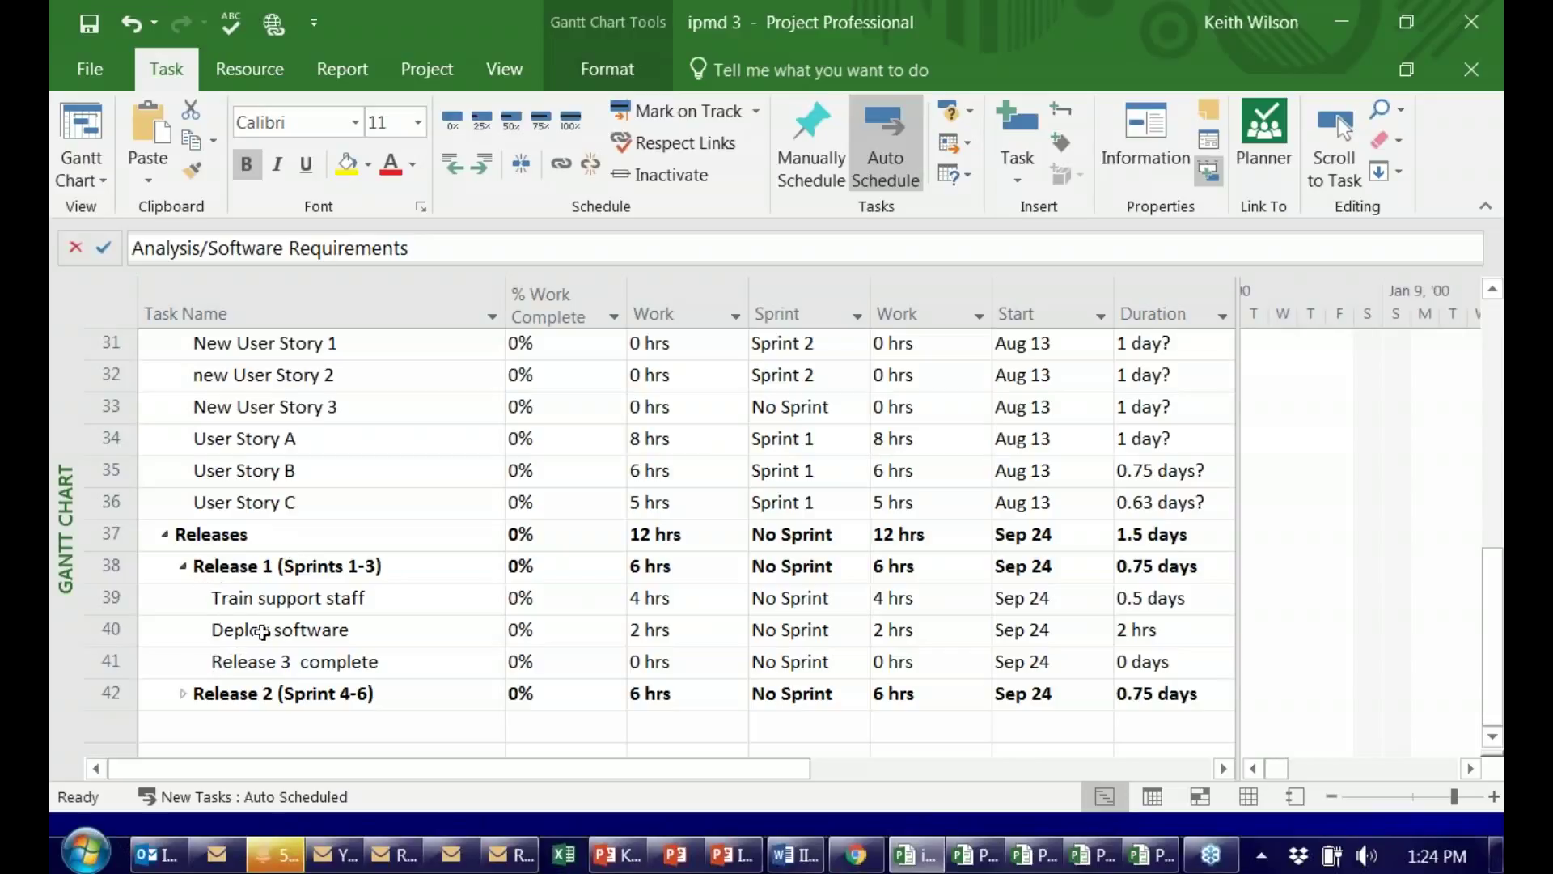
{"action": "scroll", "coordinate": [294, 564], "scroll_direction": "up", "scroll_amount": 6}
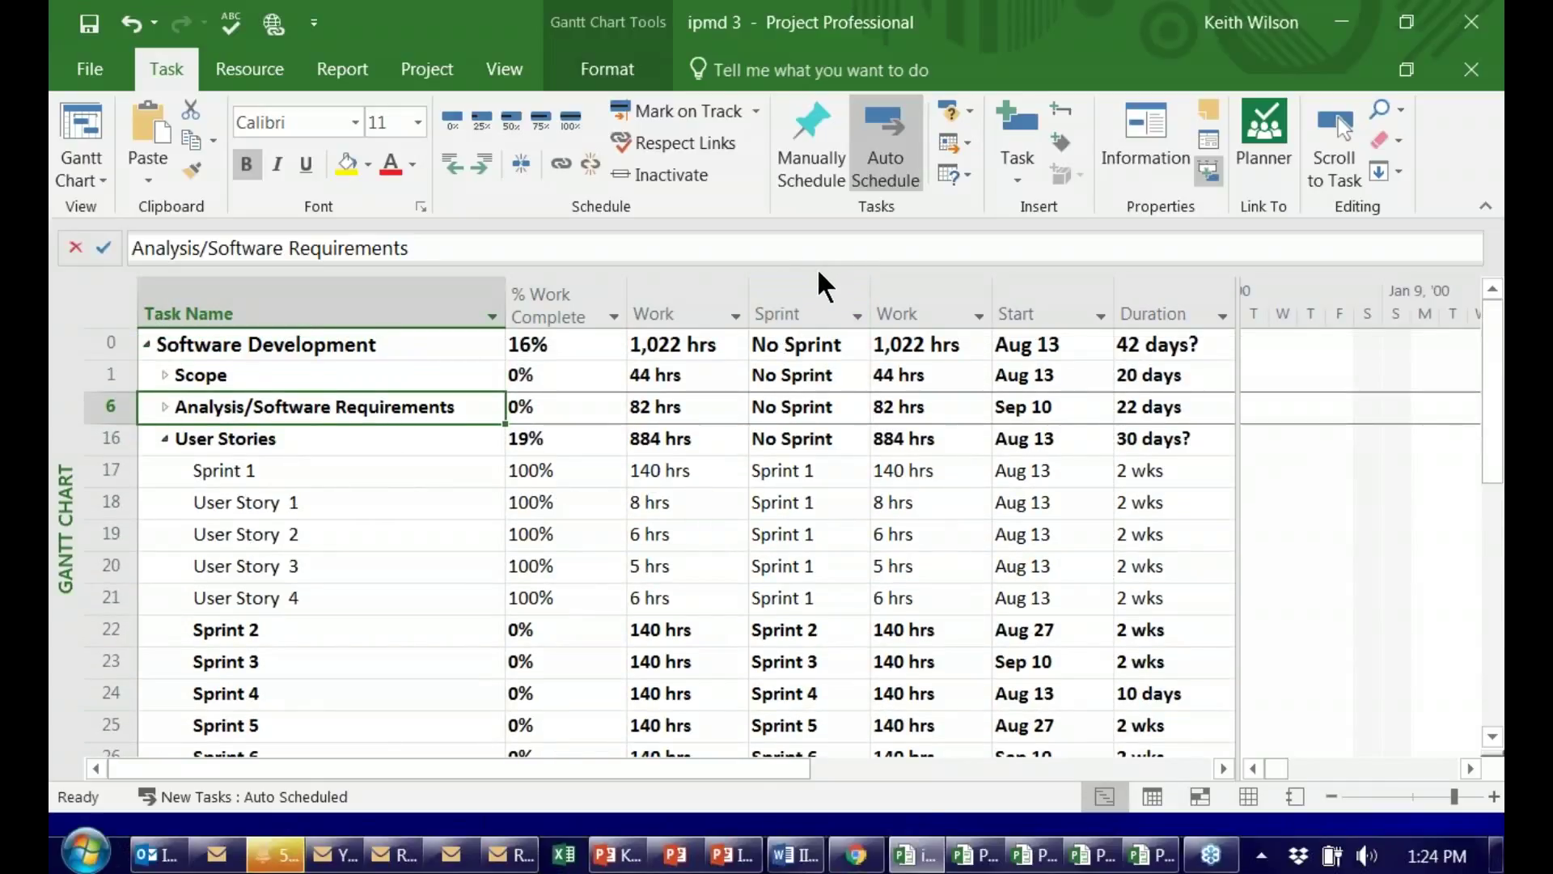
Switch the ipmd 3 project from the Gantt Chart to the Agile Tasks view.
{"action": "left_click", "coordinate": [799, 280]}
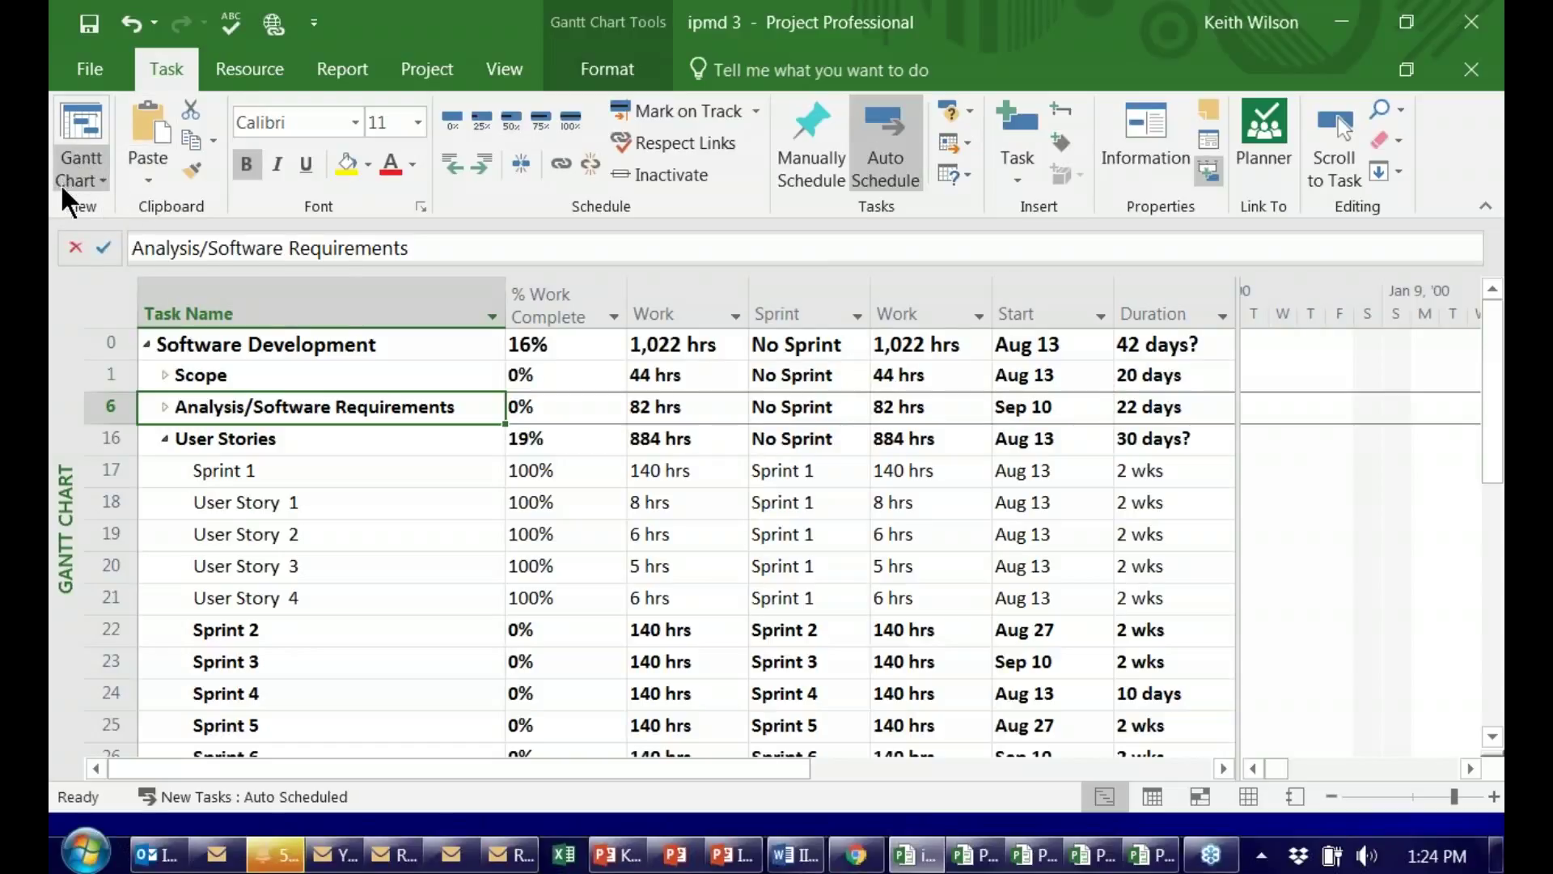
{"action": "left_click", "coordinate": [230, 78]}
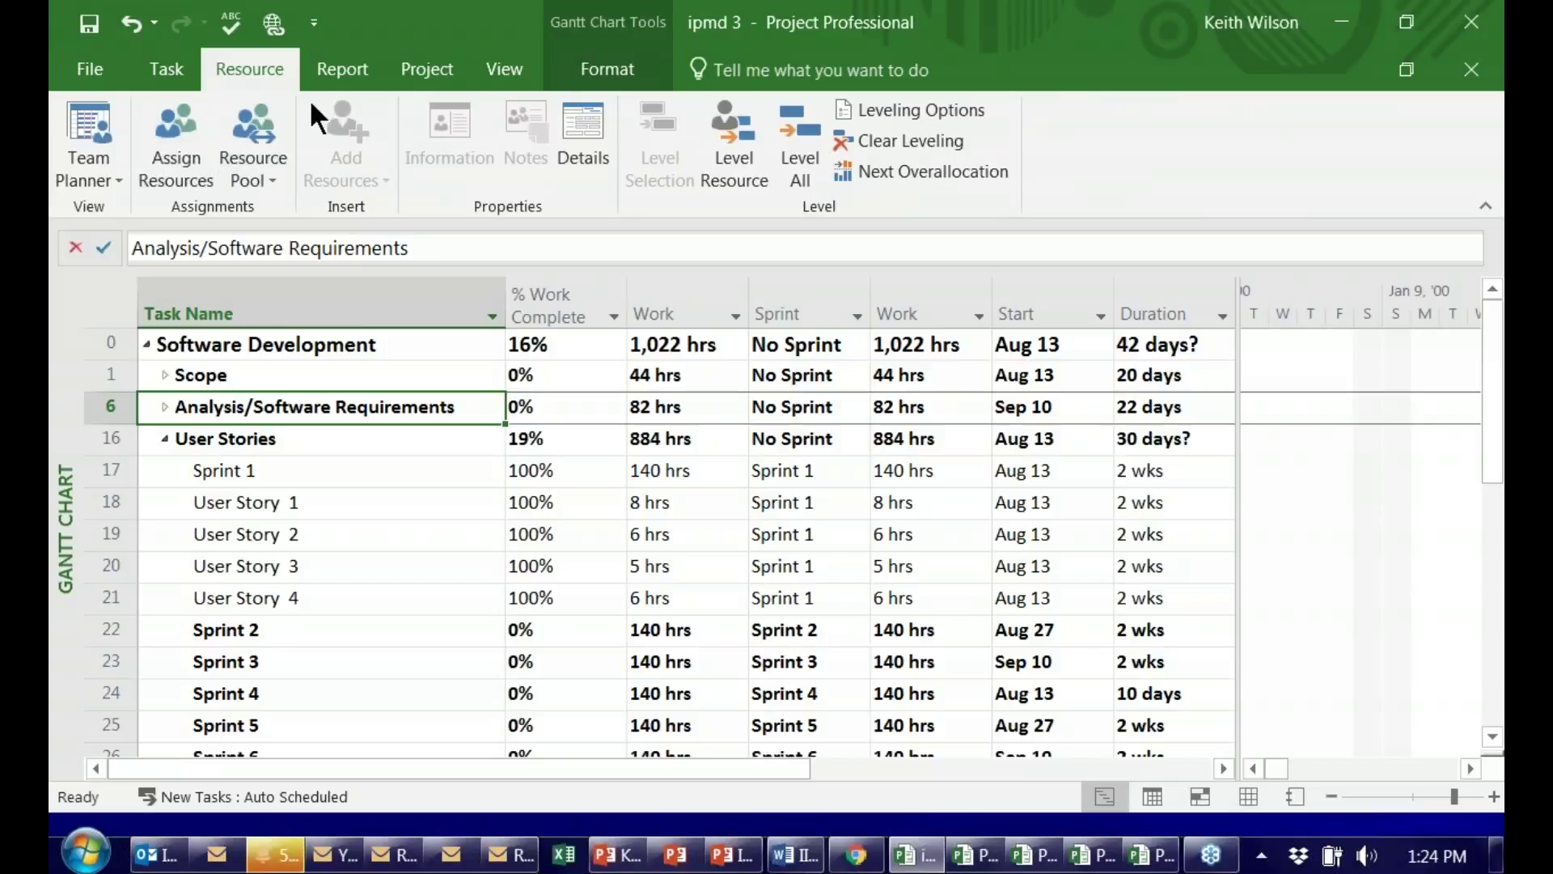
{"action": "left_click", "coordinate": [488, 75]}
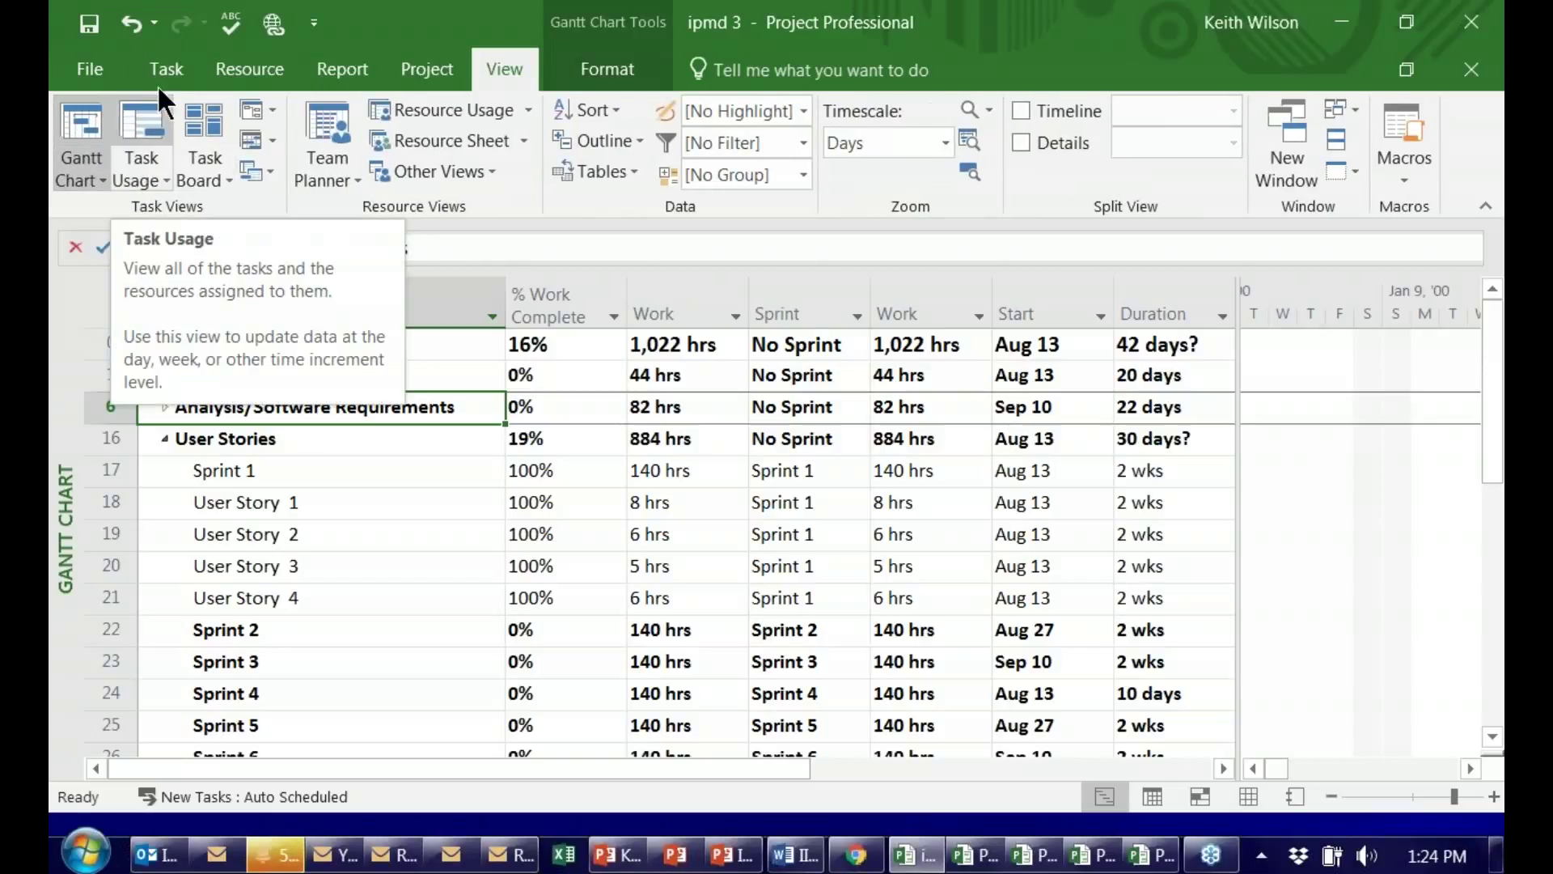
{"action": "left_click", "coordinate": [167, 71]}
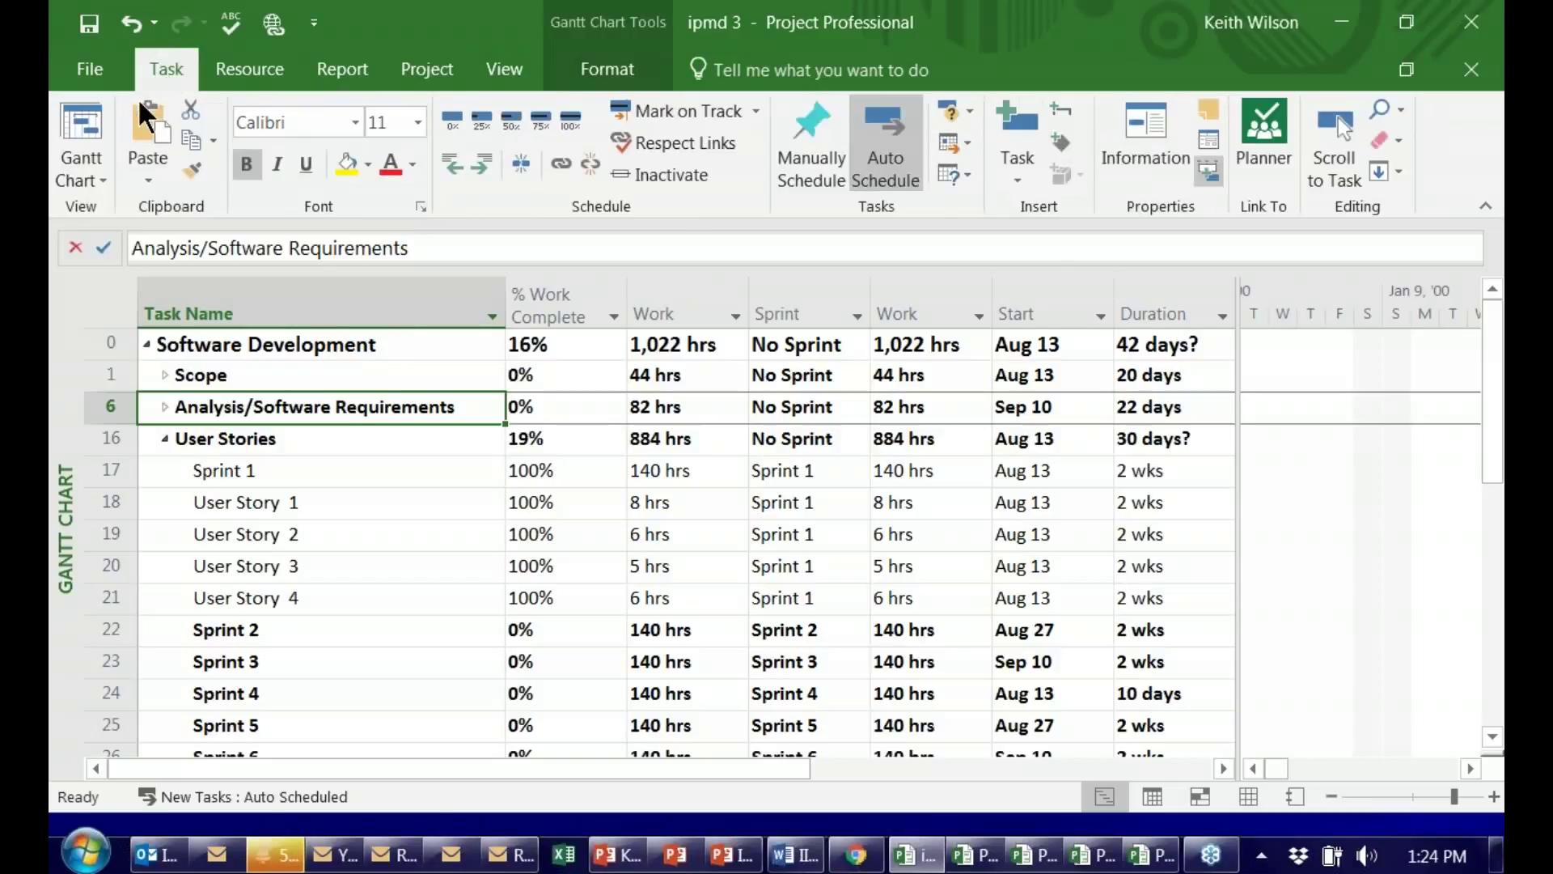
{"action": "left_click", "coordinate": [106, 183]}
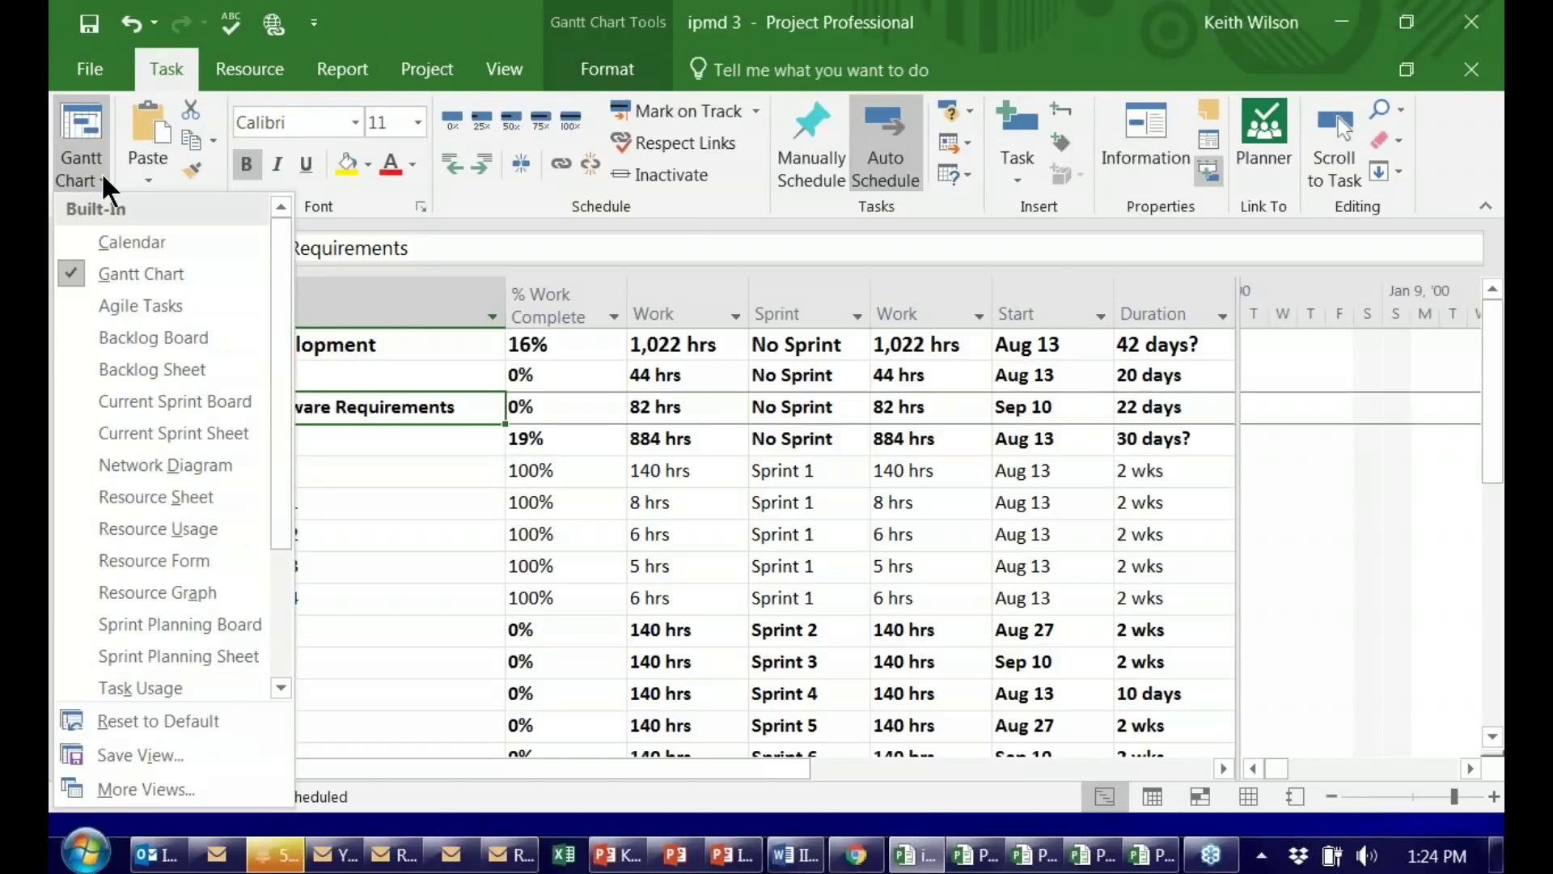
{"action": "left_click", "coordinate": [117, 307]}
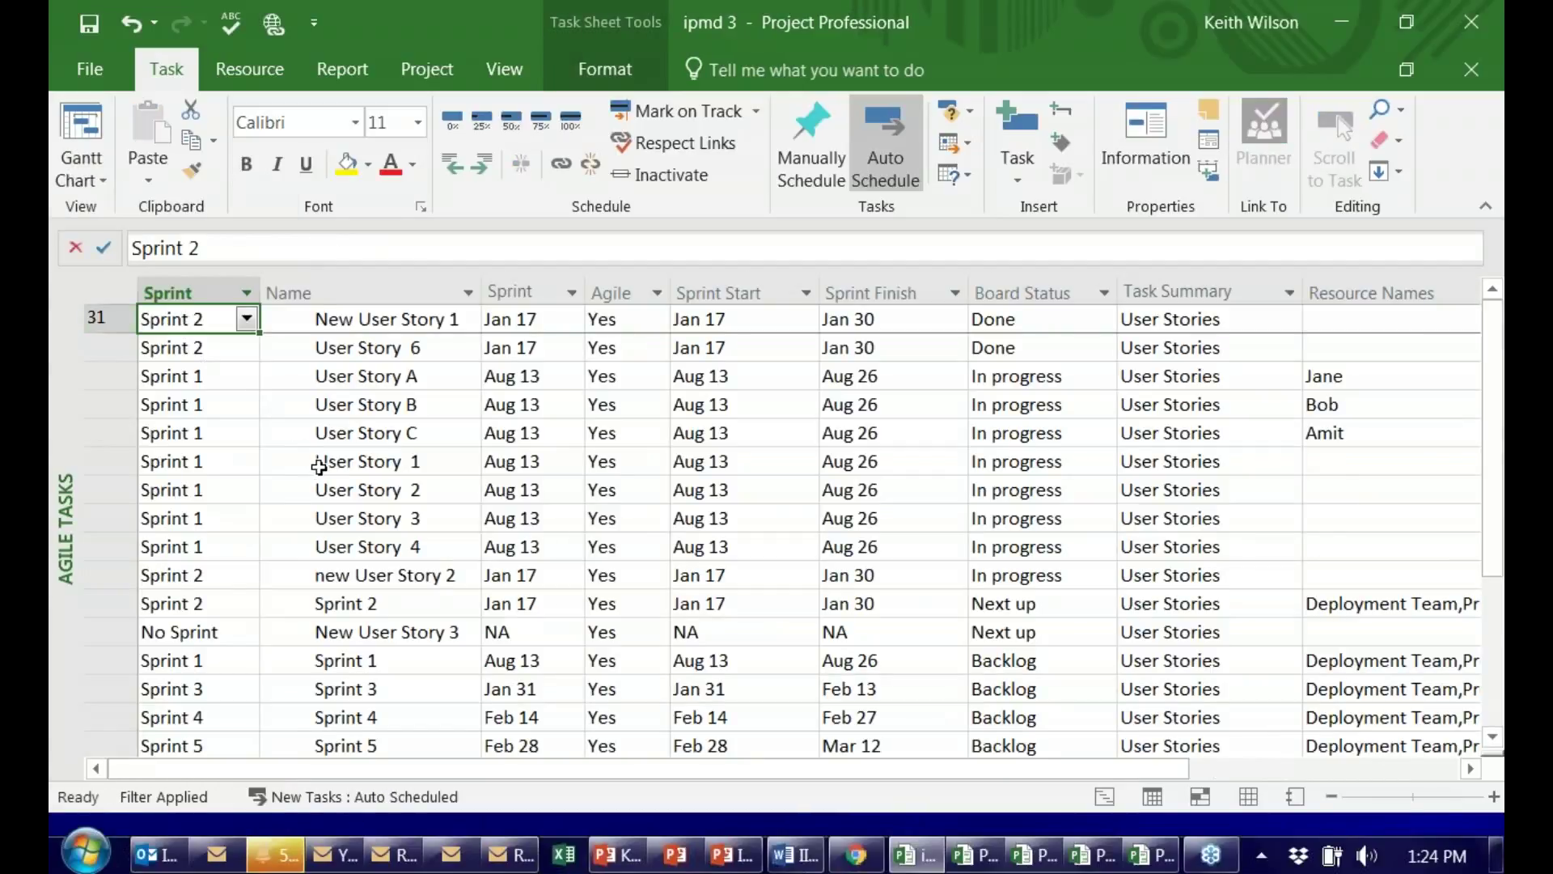
Examine the Agile column's values down the whole agile task list.
{"action": "left_click", "coordinate": [617, 293]}
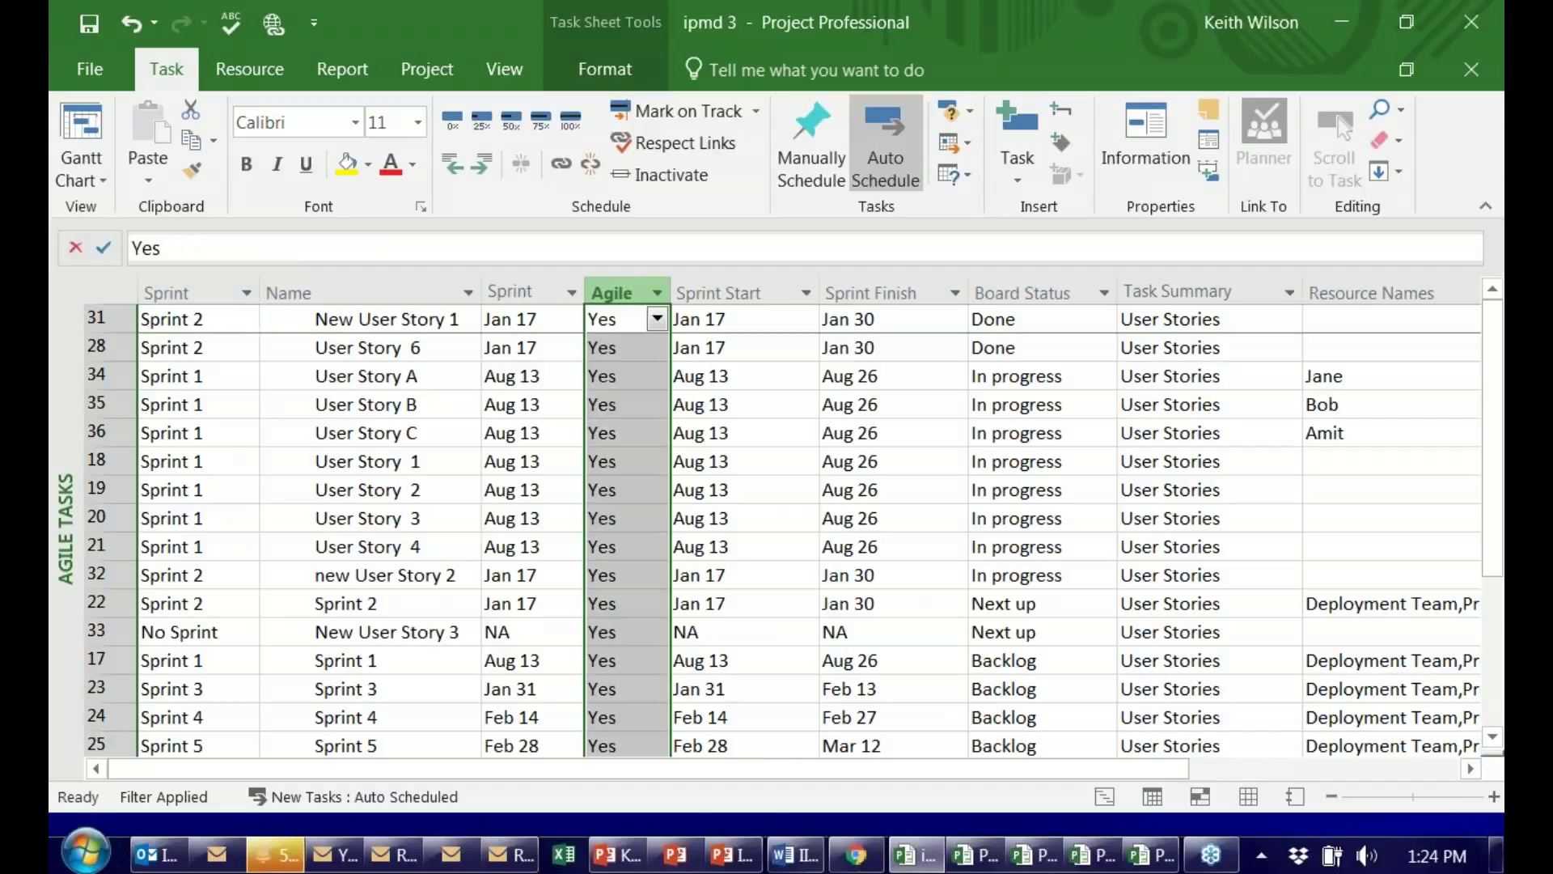
{"action": "scroll", "coordinate": [604, 403], "scroll_direction": "down", "scroll_amount": 5}
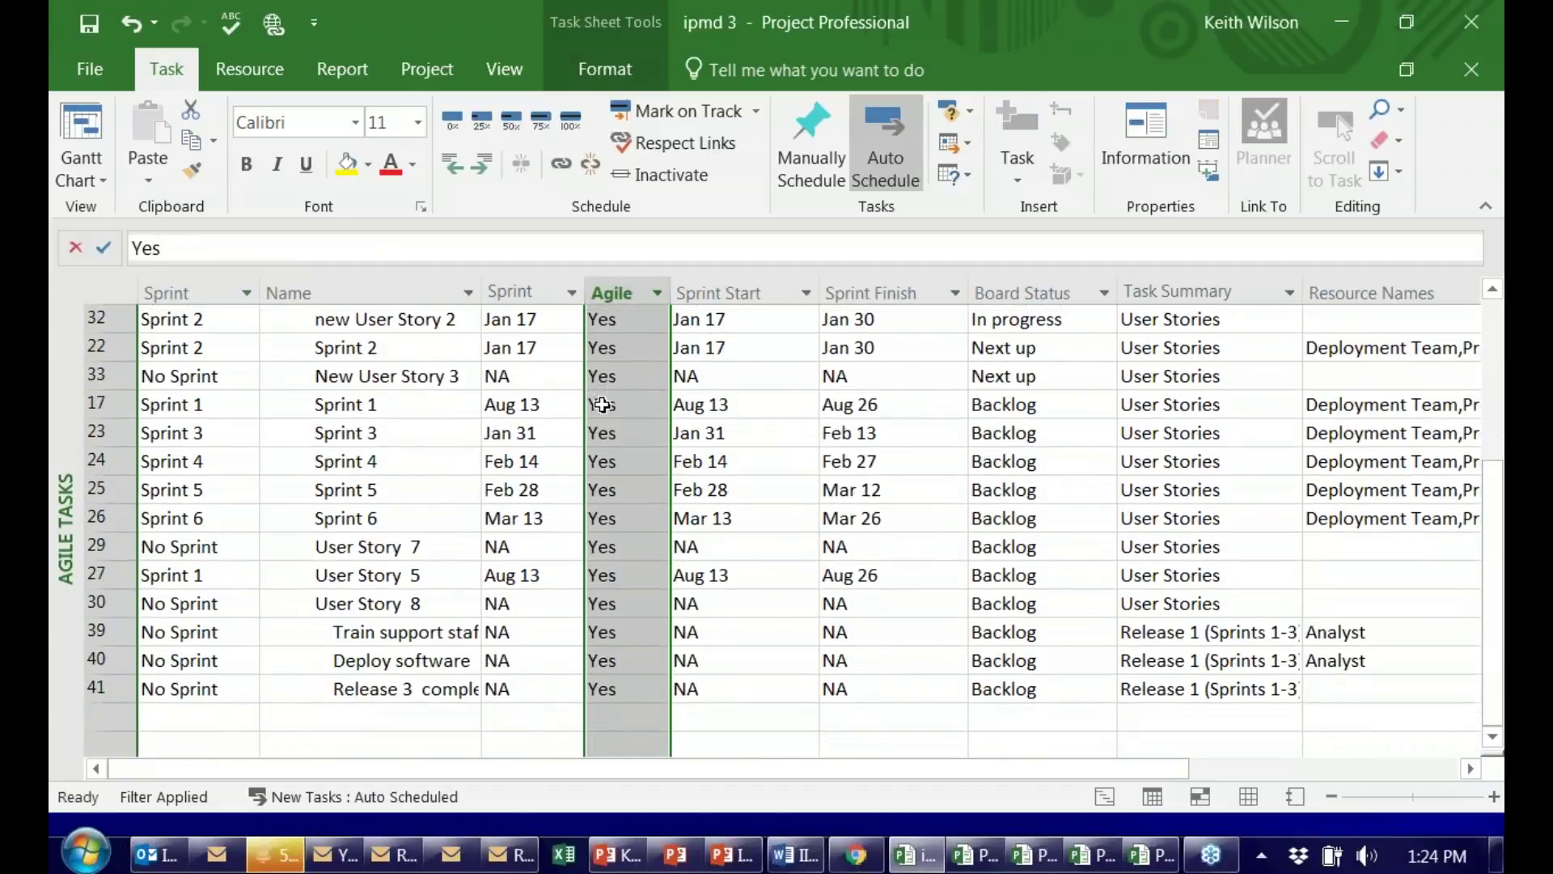
{"action": "scroll", "coordinate": [602, 405], "scroll_direction": "up", "scroll_amount": 2}
{"action": "scroll", "coordinate": [601, 405], "scroll_direction": "up", "scroll_amount": 2}
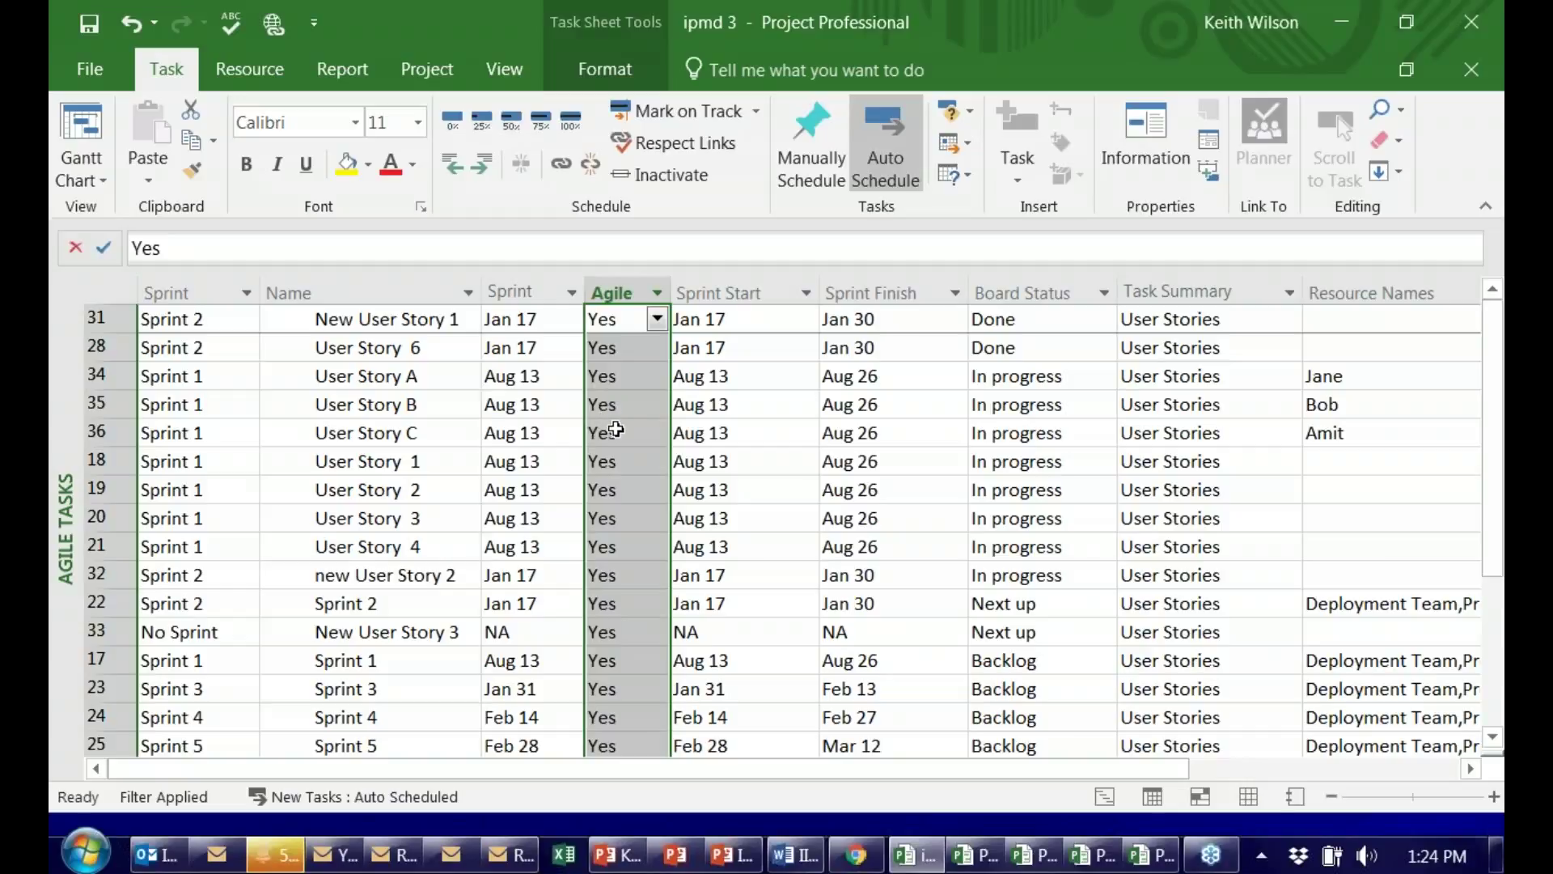
Check which additional task tables are available and close the list without applying any.
{"action": "left_click", "coordinate": [513, 65]}
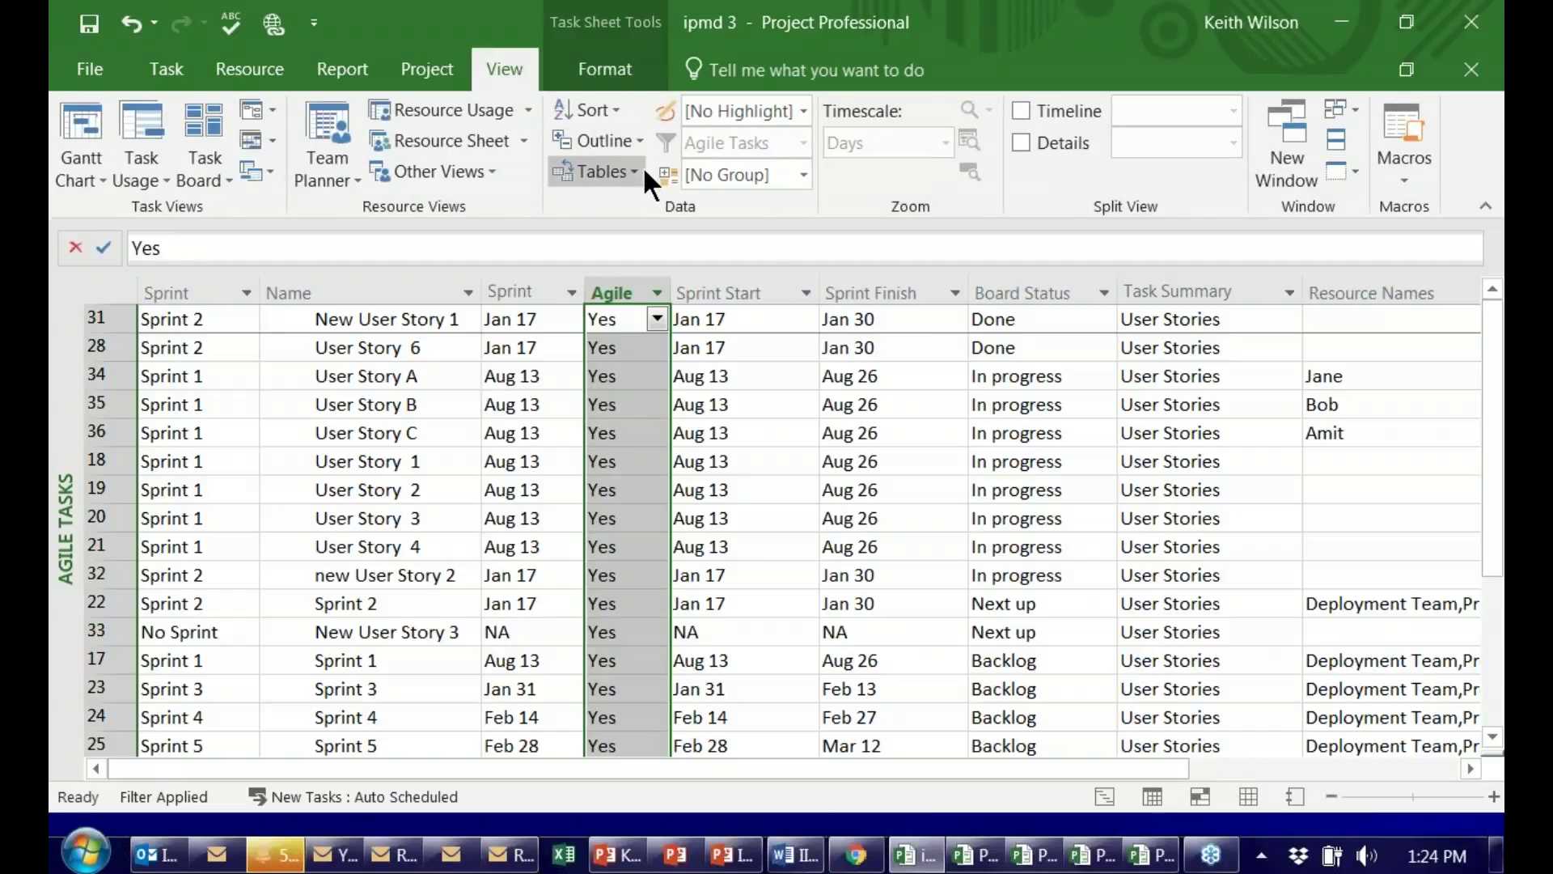
{"action": "left_click", "coordinate": [642, 172]}
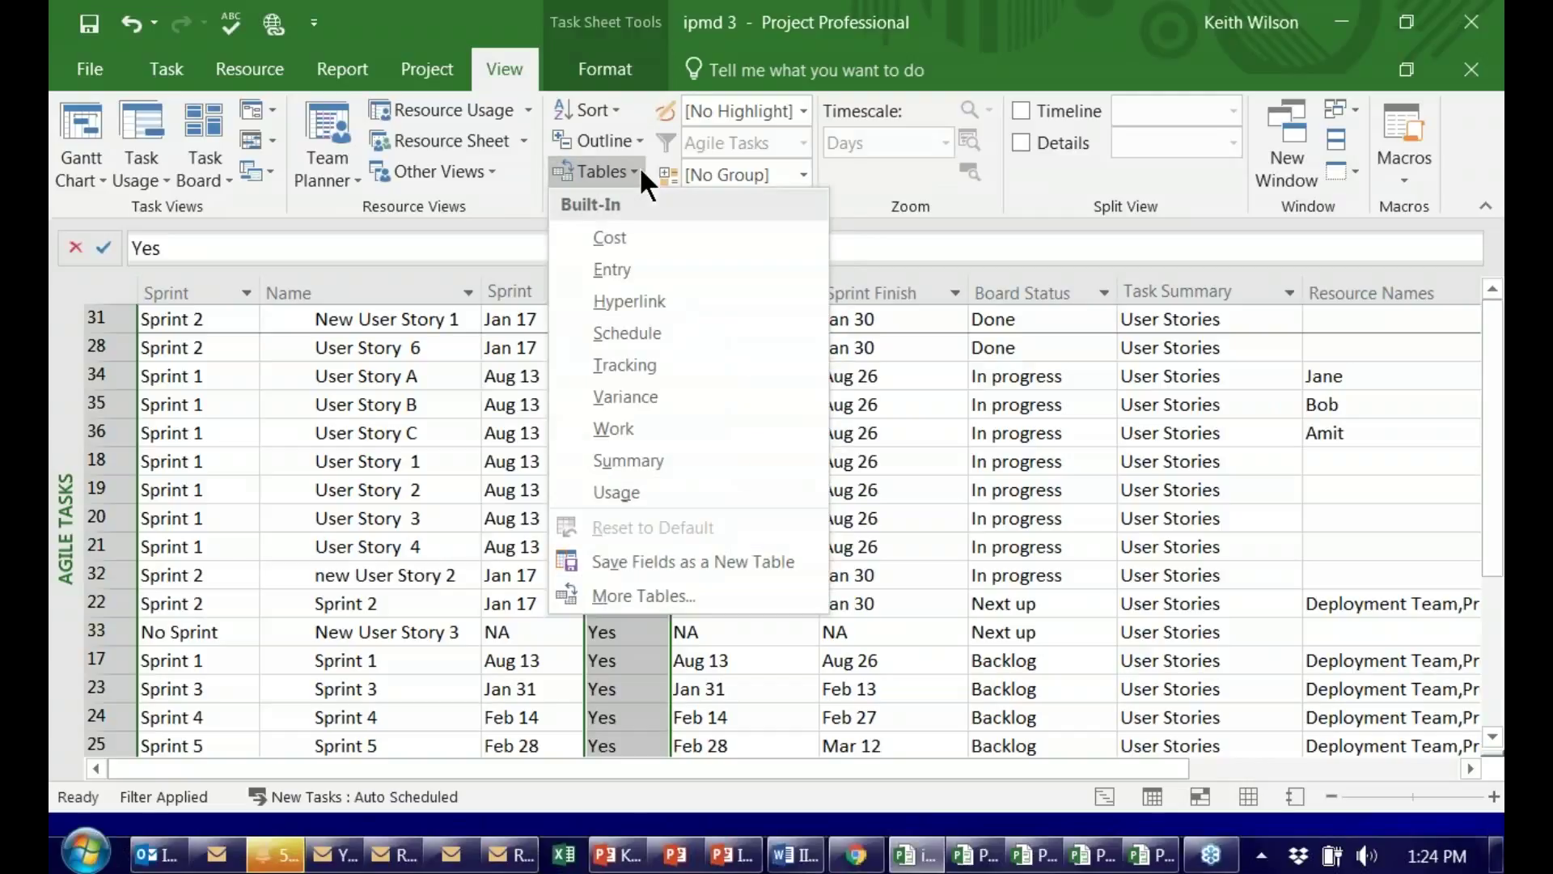
{"action": "left_click", "coordinate": [688, 587]}
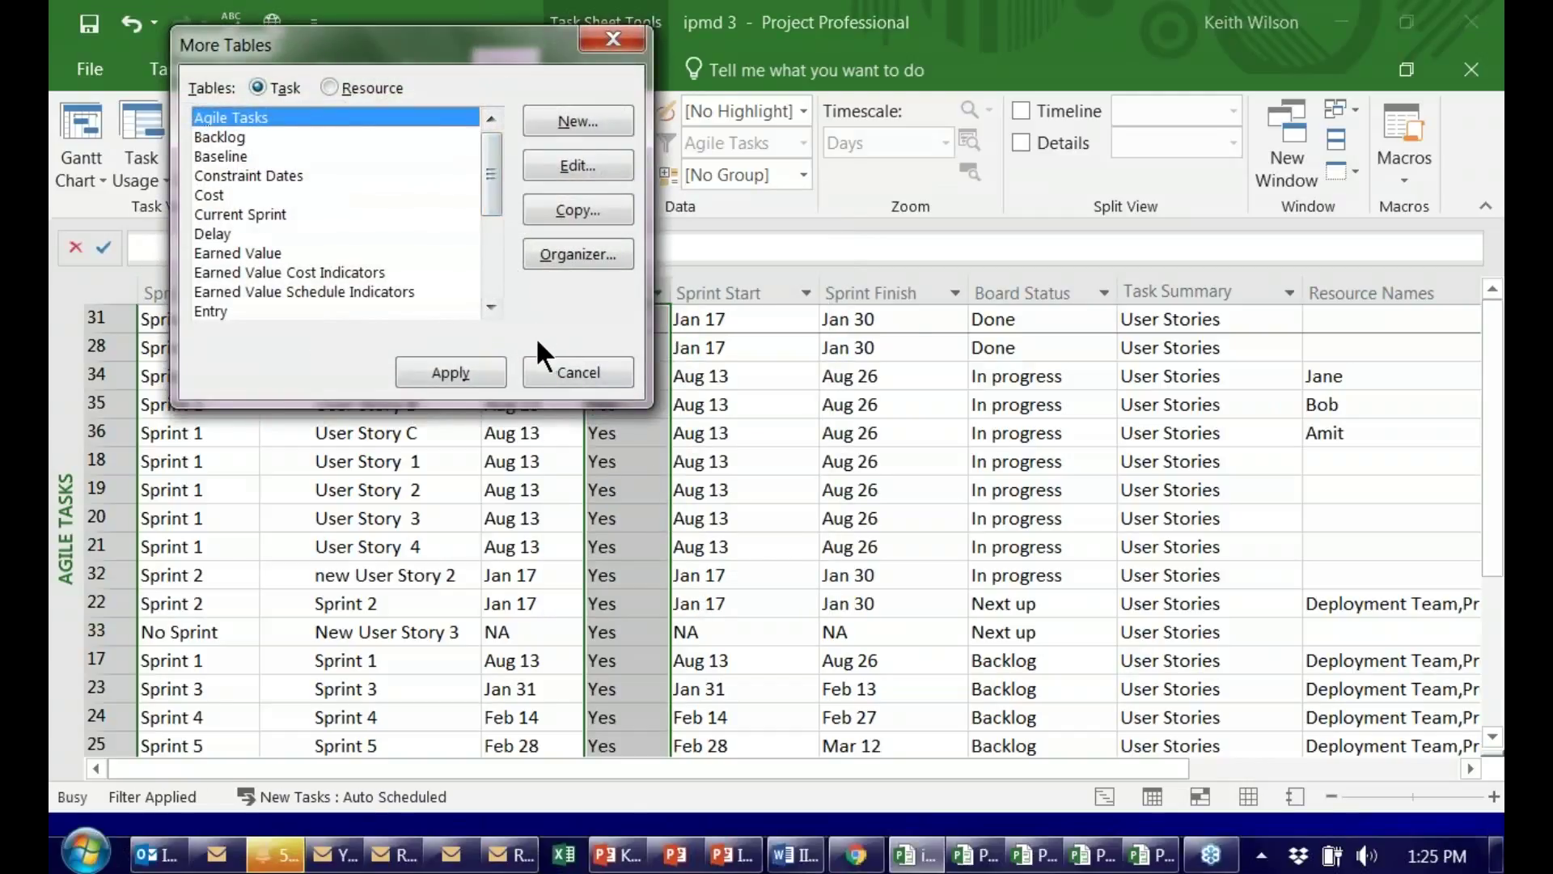
{"action": "left_click", "coordinate": [557, 364]}
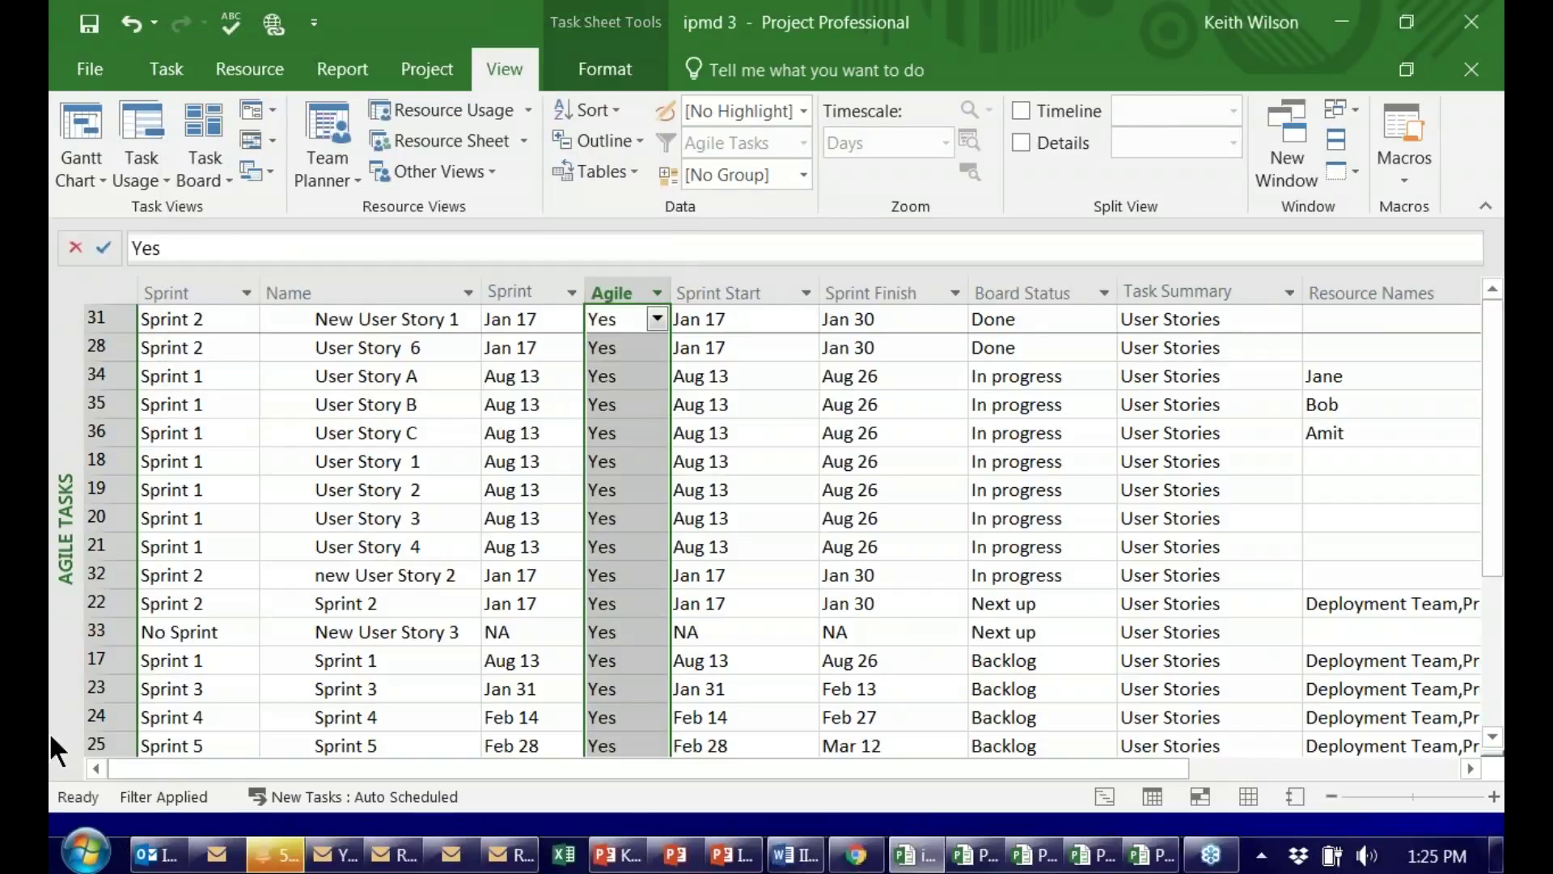
Review the first columns of the Agile Tasks sheet and remove the extra Sprint column between Name and Agile.
{"action": "left_click", "coordinate": [166, 283]}
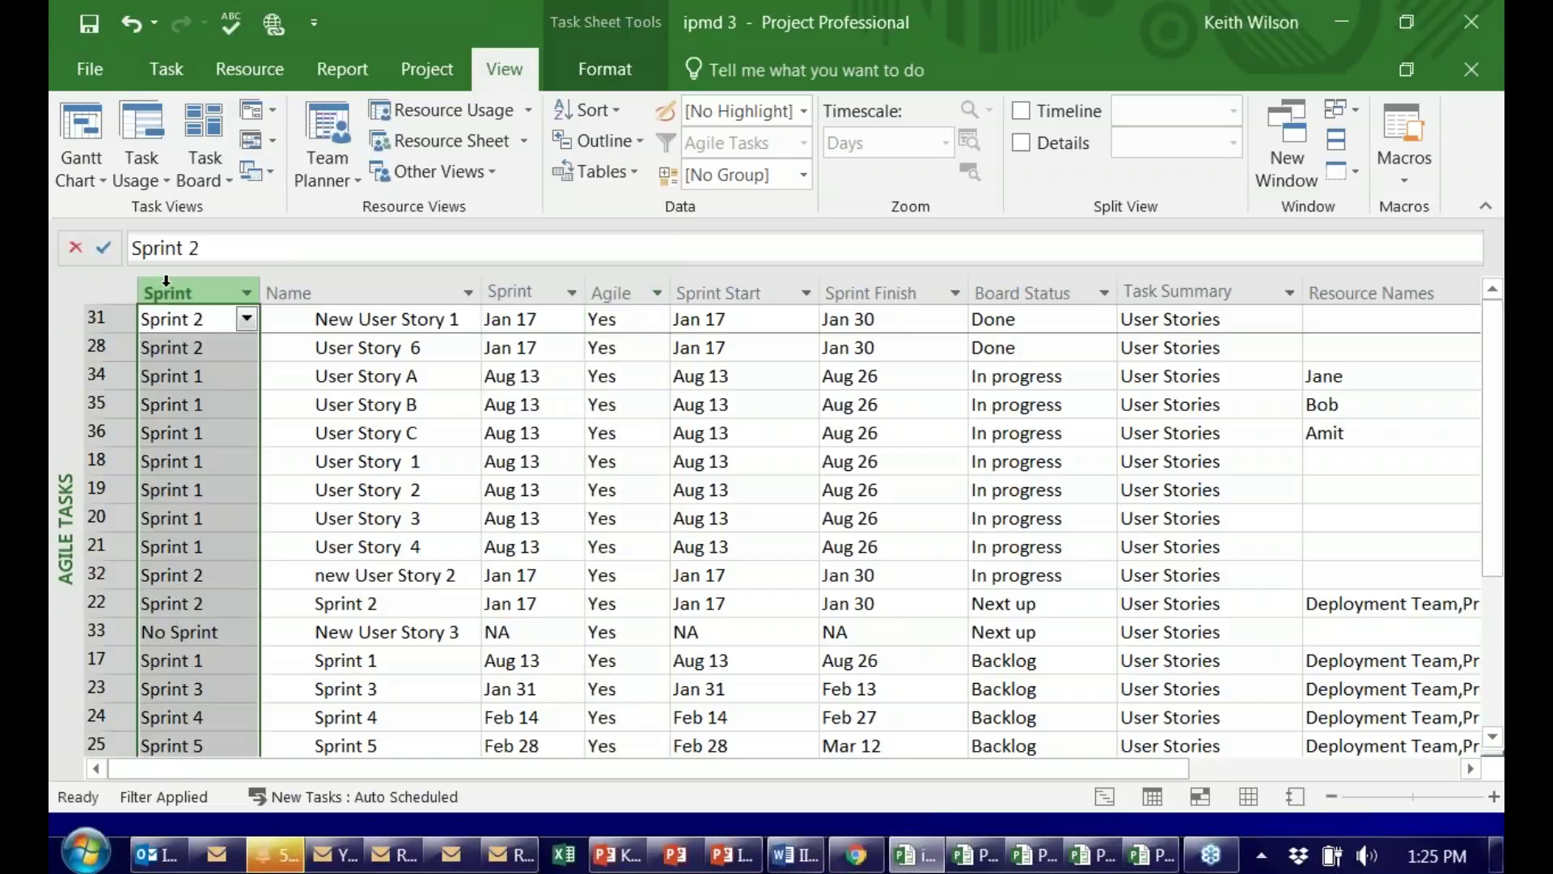
{"action": "left_click", "coordinate": [335, 293]}
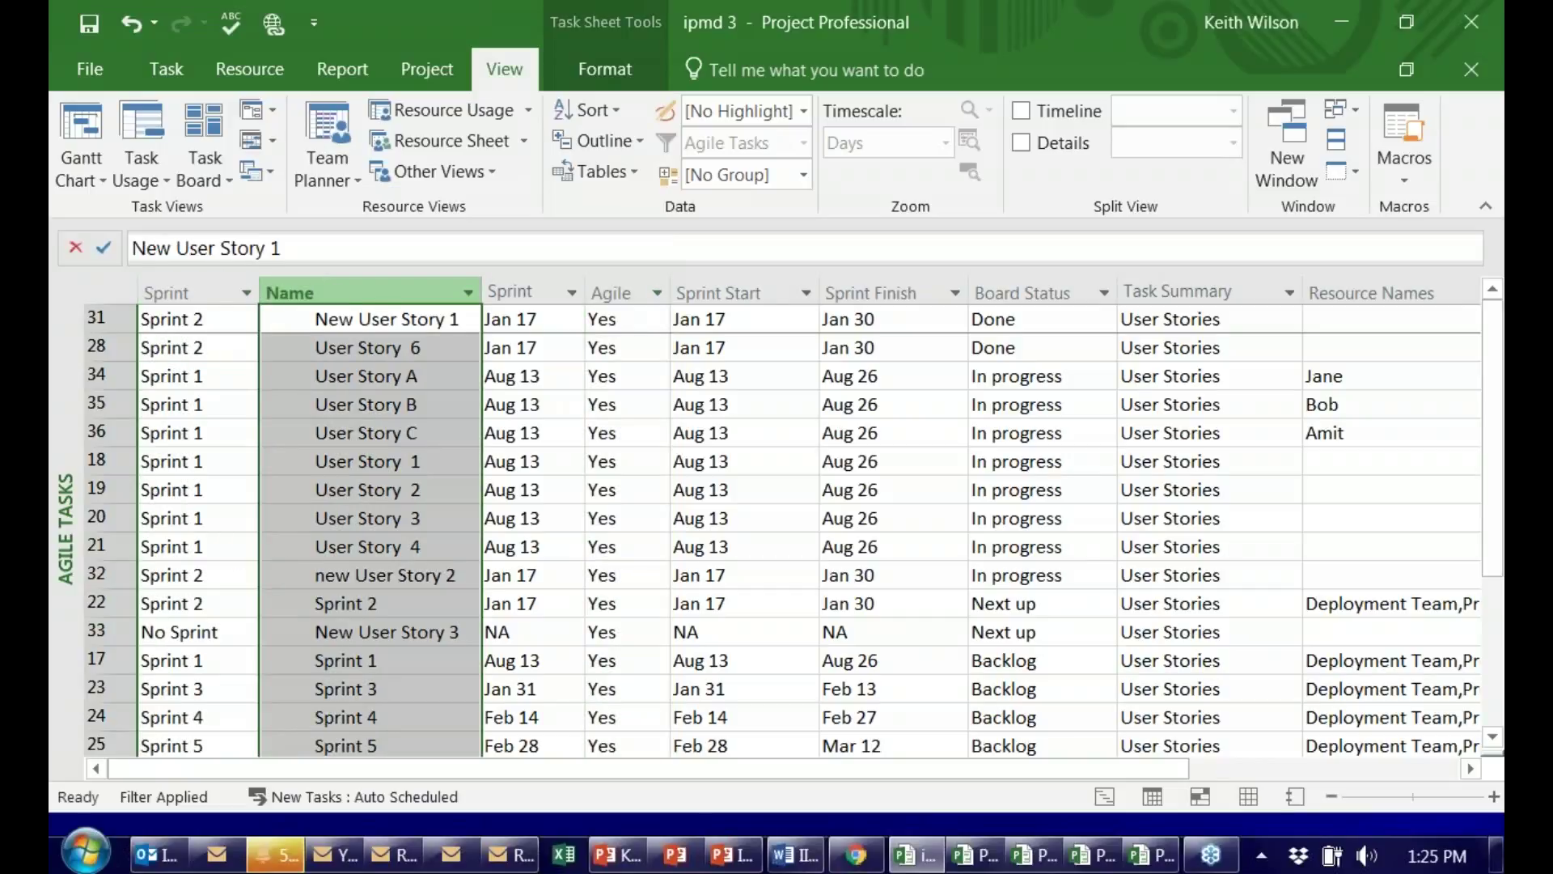
{"action": "left_click", "coordinate": [518, 288]}
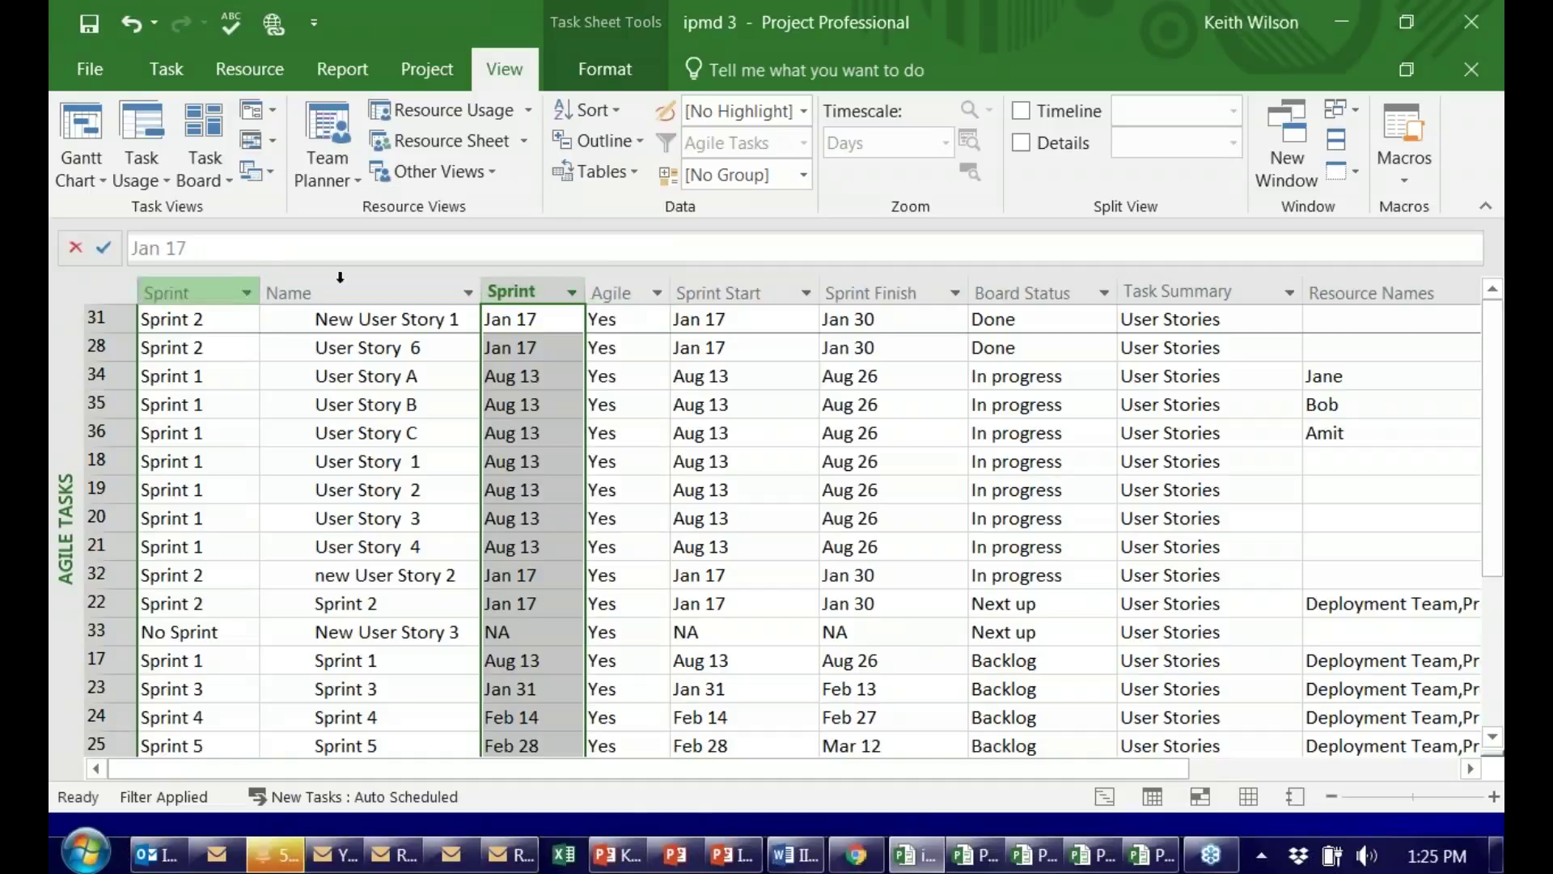
{"action": "left_click", "coordinate": [631, 289]}
{"action": "left_click", "coordinate": [734, 289]}
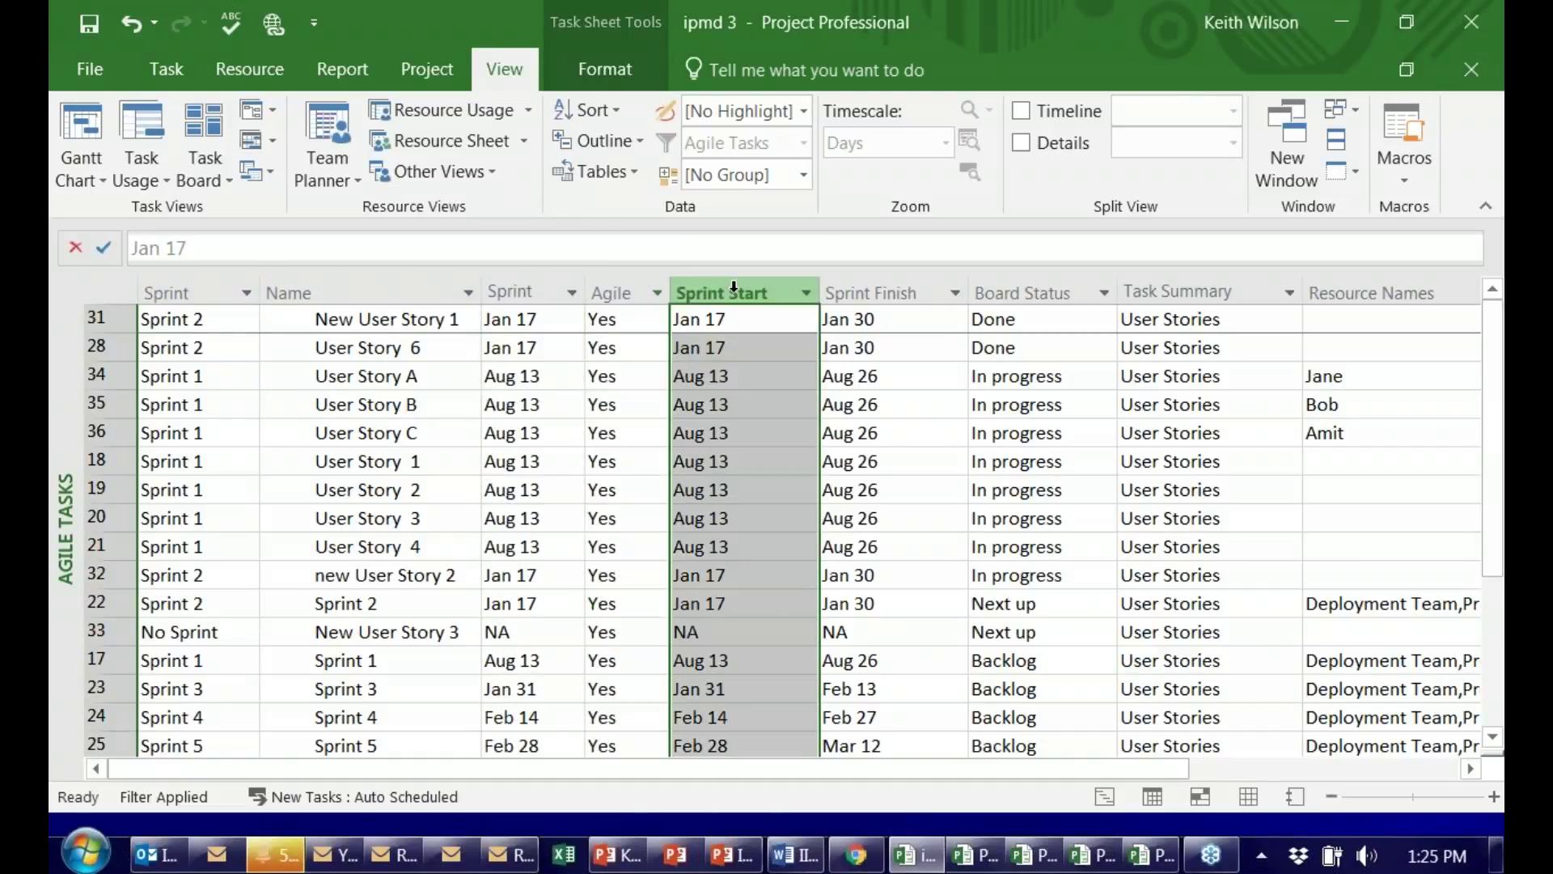
{"action": "left_click", "coordinate": [540, 289]}
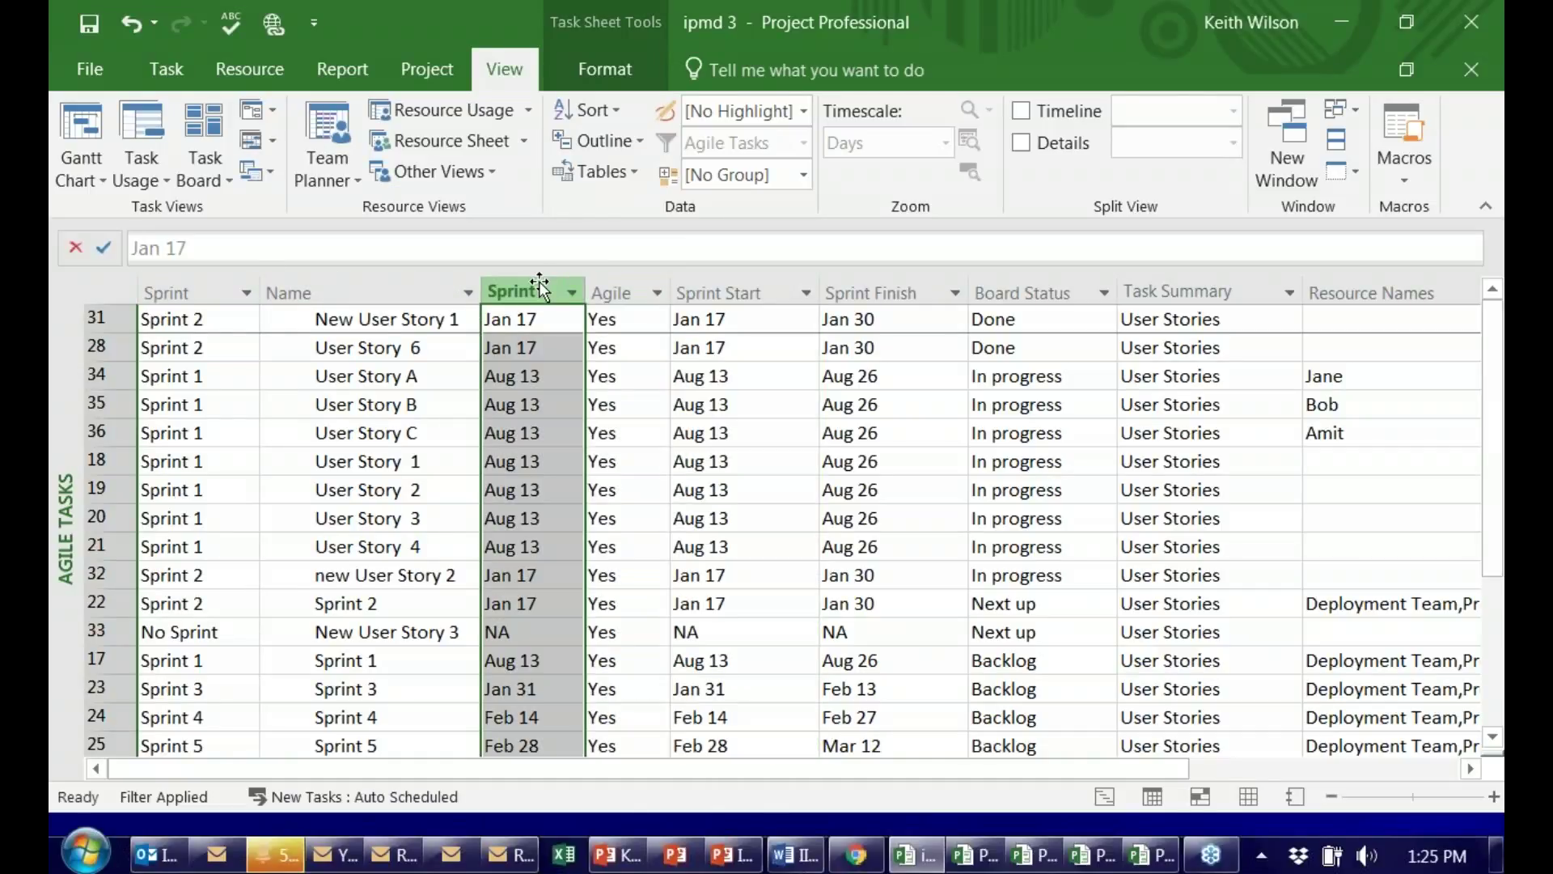
{"action": "key", "text": "Delete"}
Examine the Sprint Finish, Board Status and Task Summary columns of the agile tasks.
{"action": "left_click", "coordinate": [831, 289]}
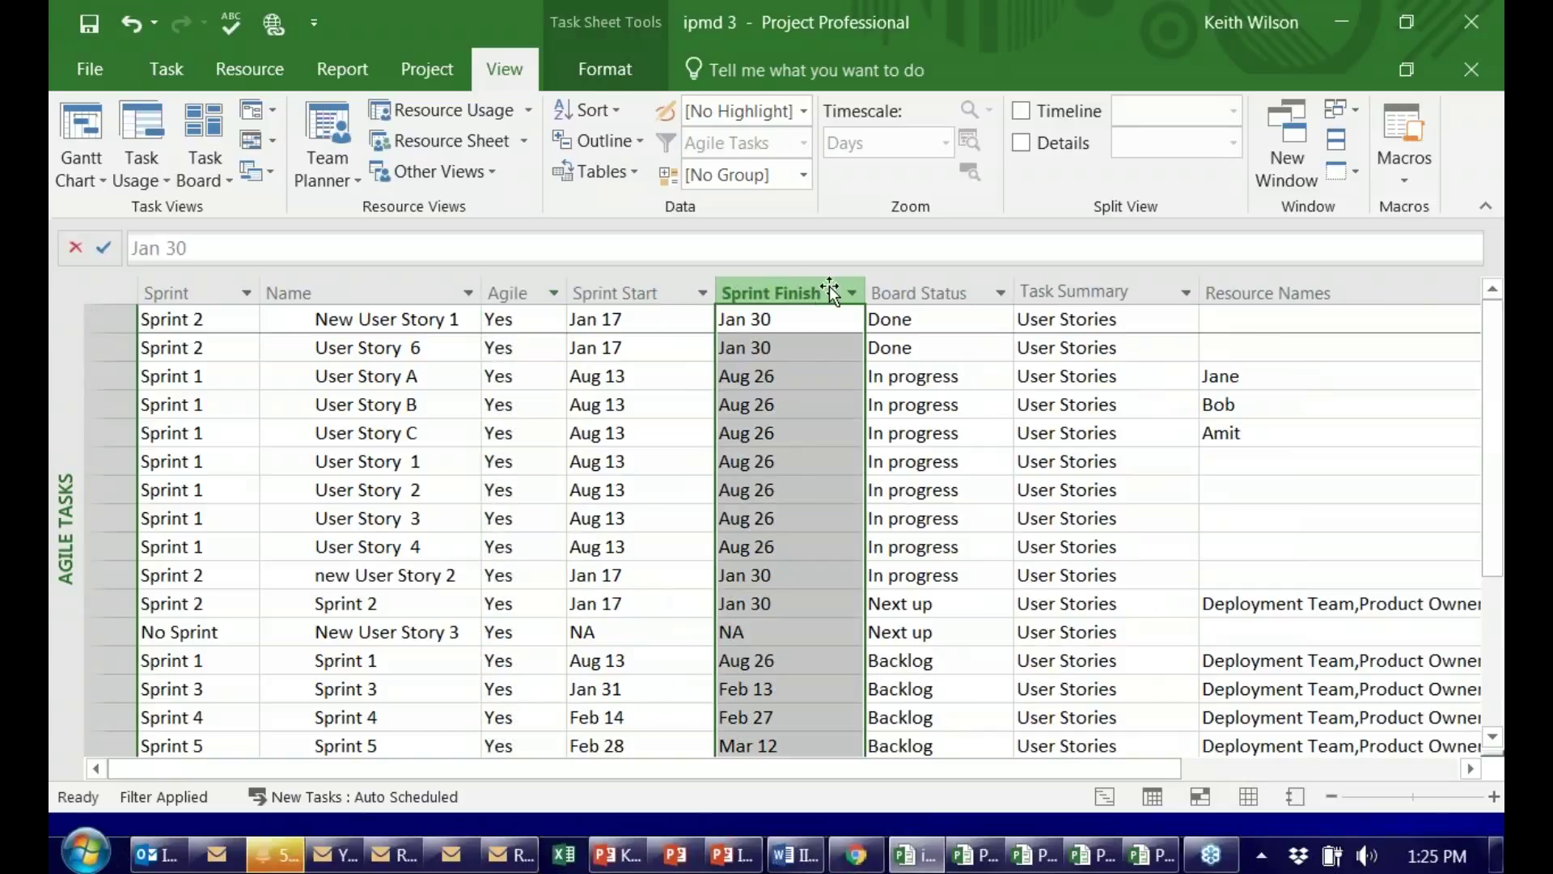
{"action": "left_click", "coordinate": [903, 289]}
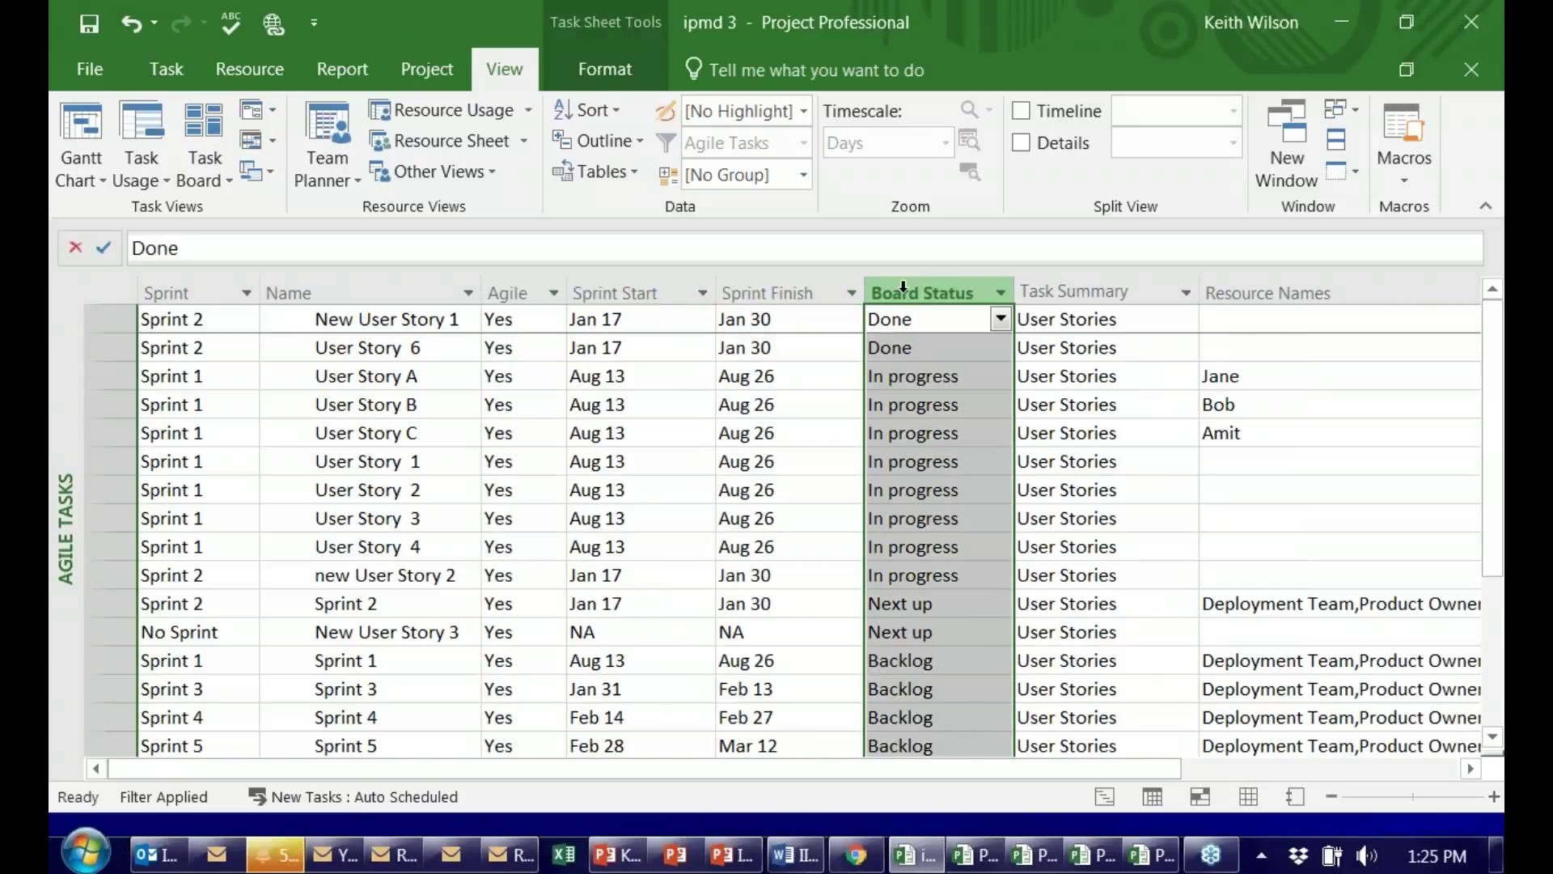
{"action": "left_click", "coordinate": [1076, 290]}
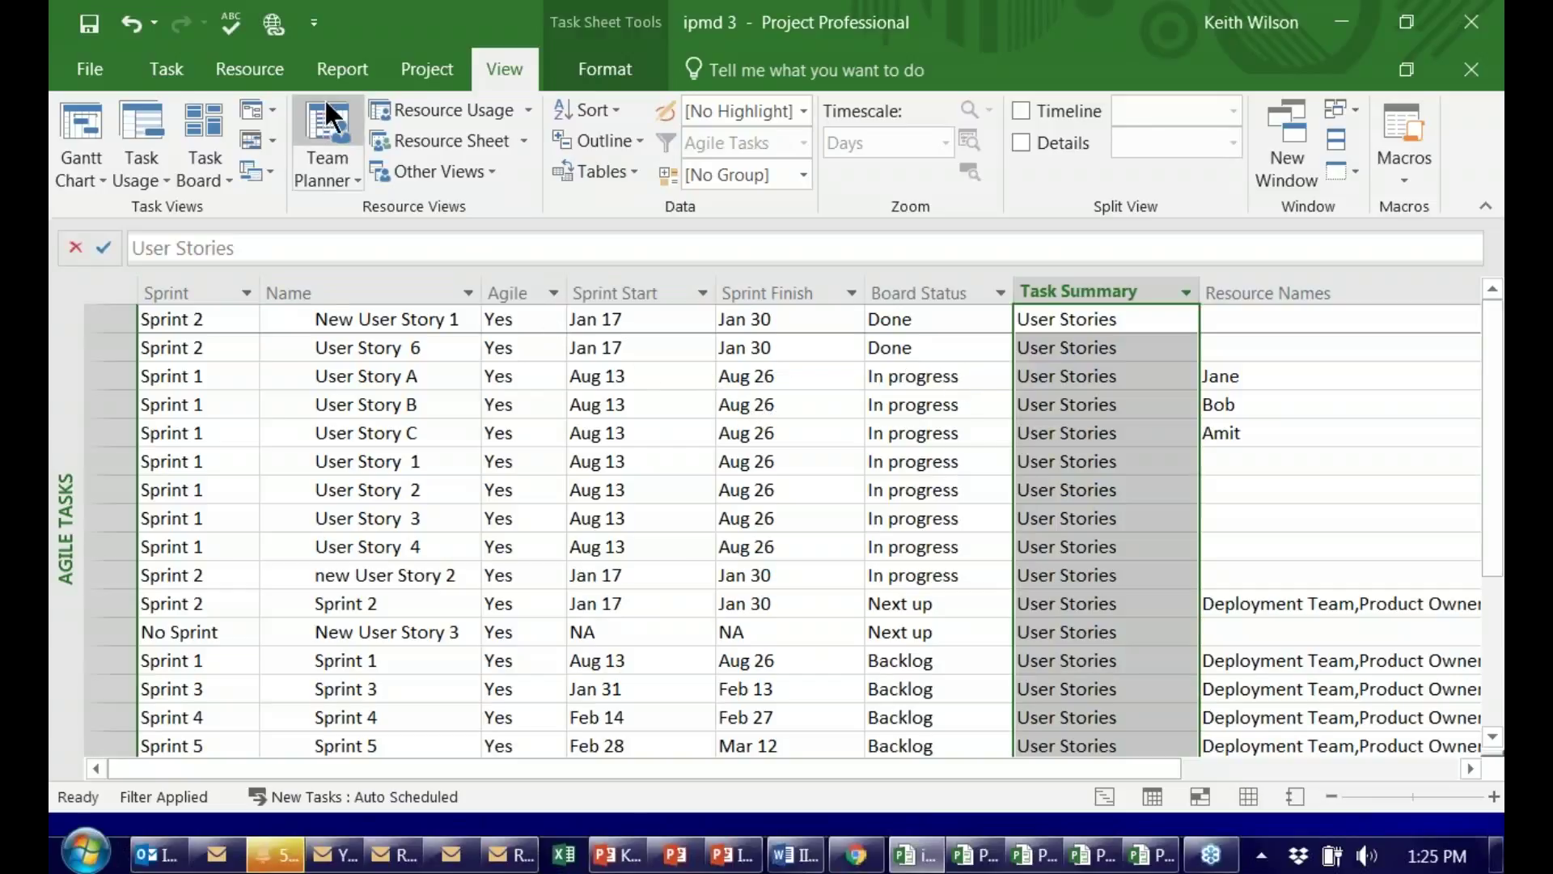
Switch the project to the Sprint Planning Board view.
{"action": "left_click", "coordinate": [154, 75]}
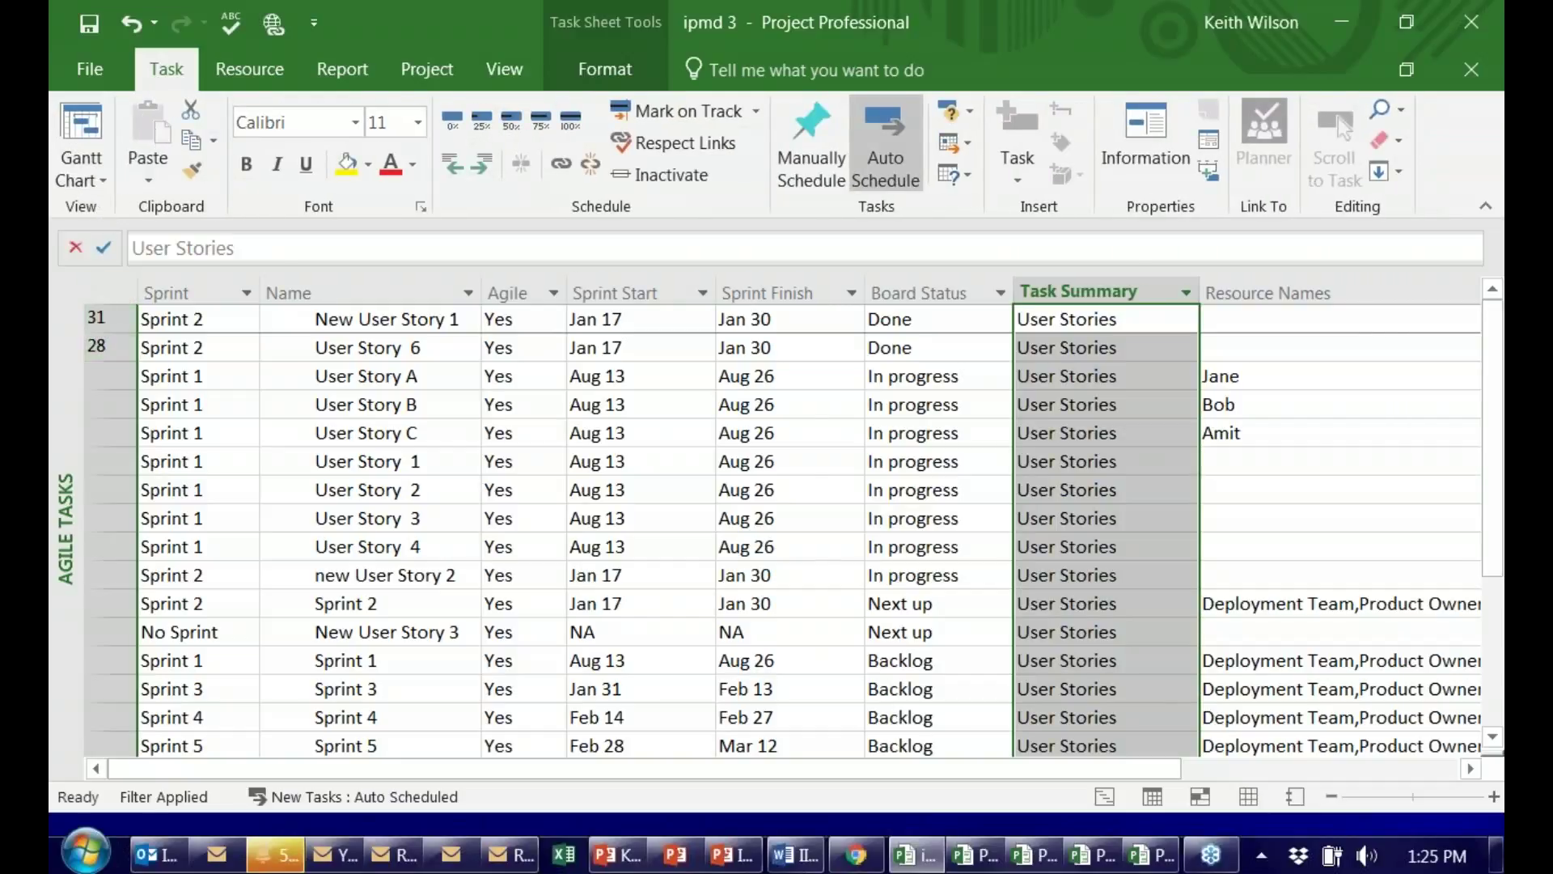
{"action": "right_click", "coordinate": [59, 372]}
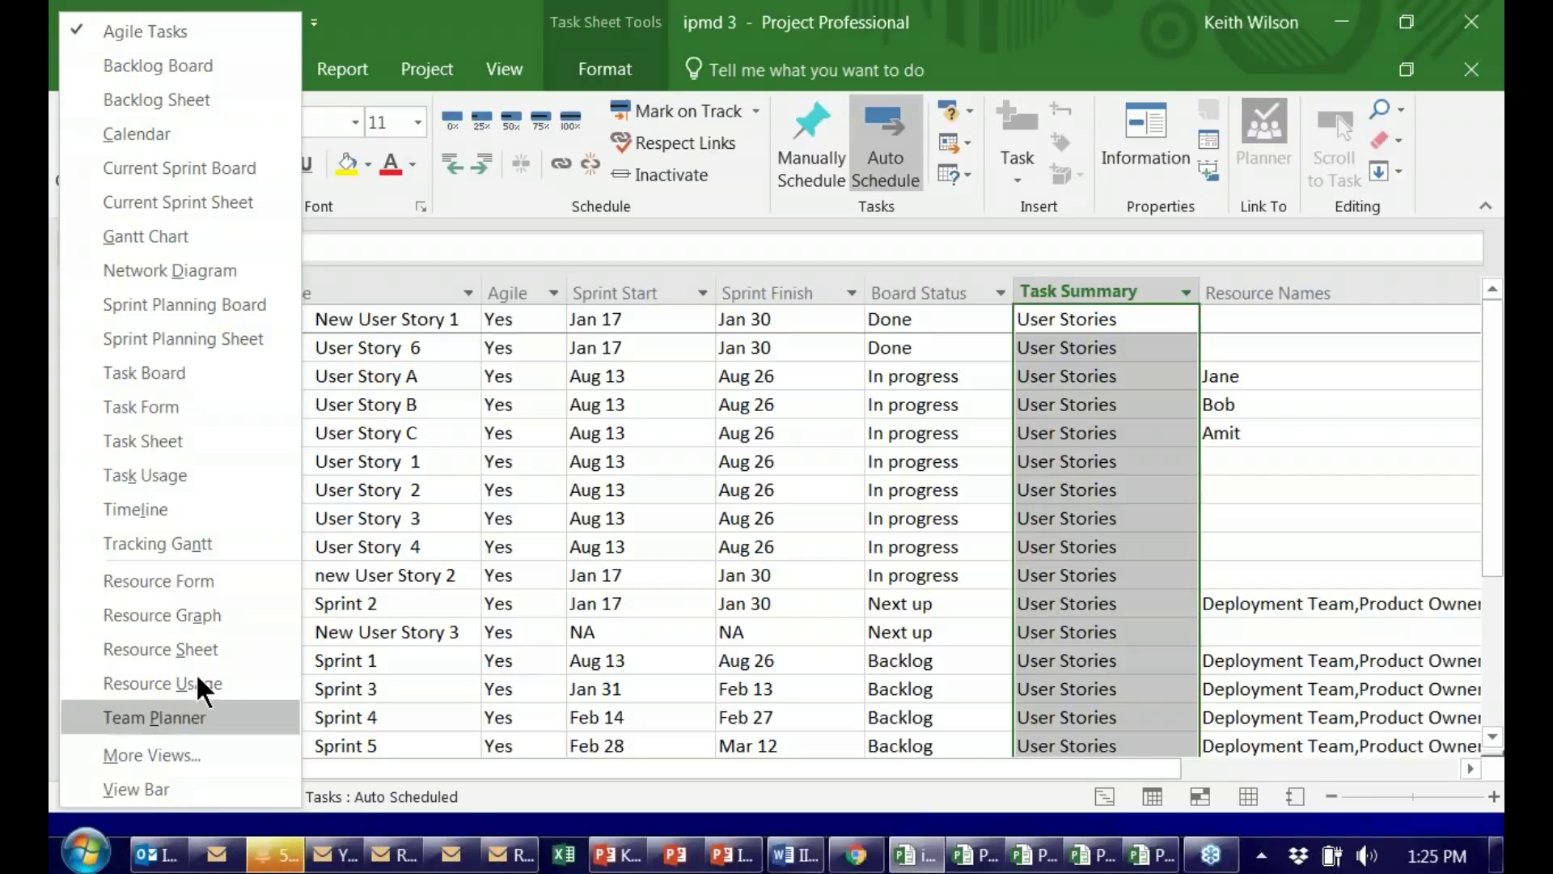
{"action": "left_click", "coordinate": [185, 306]}
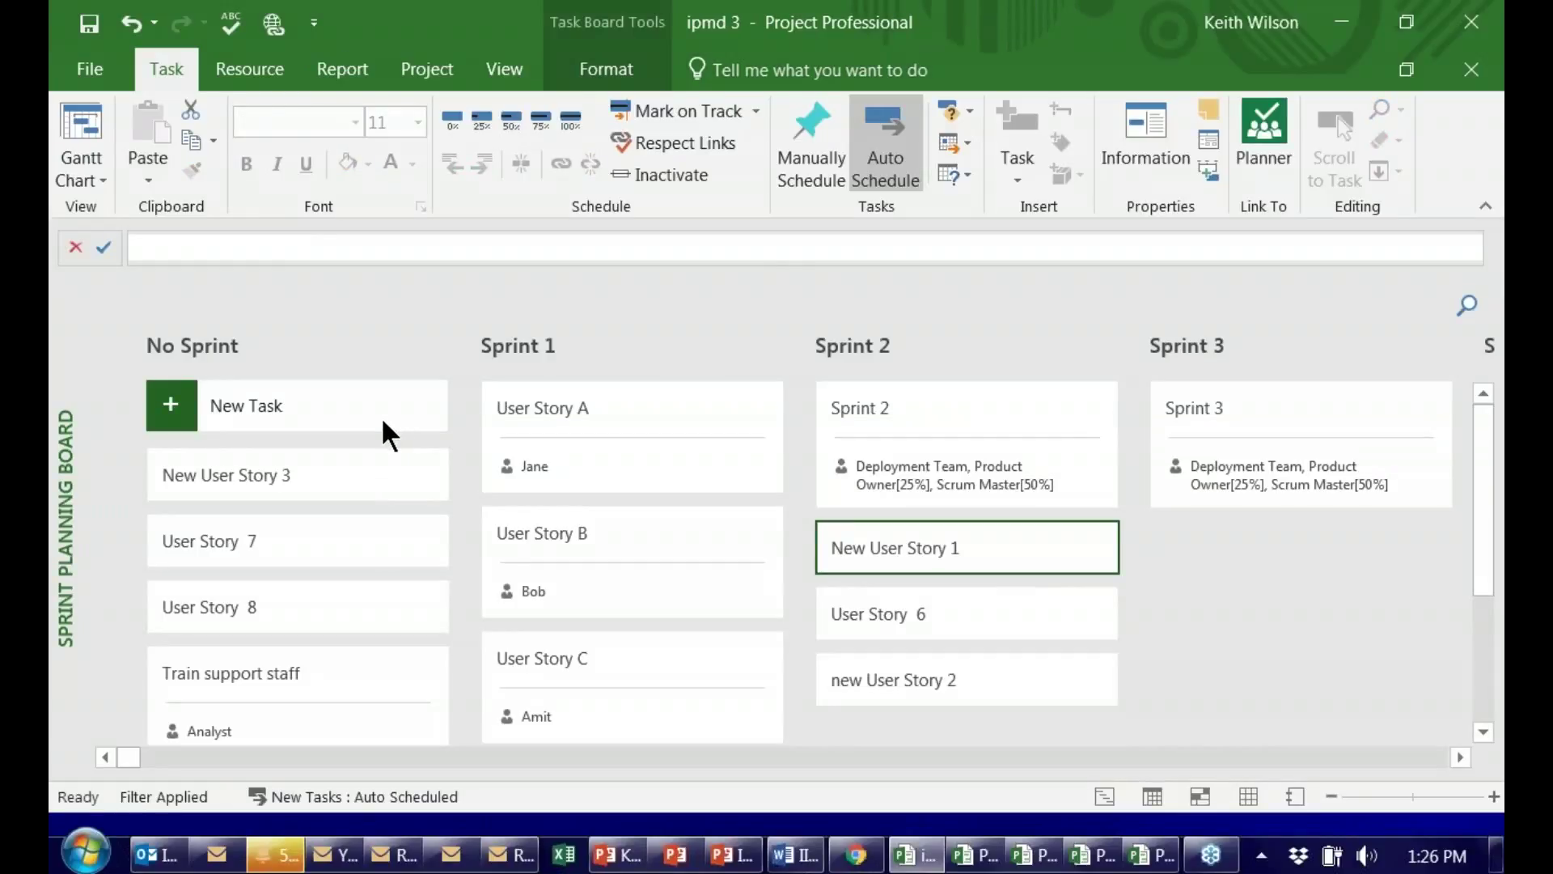
Examine the task cards in the No Sprint, Sprint 1, Sprint 2 and Sprint 3 columns, highlighting User Story A.
{"action": "scroll", "coordinate": [389, 437], "scroll_direction": "down", "scroll_amount": 2}
{"action": "scroll", "coordinate": [388, 437], "scroll_direction": "up", "scroll_amount": 2}
{"action": "left_click_drag", "start_coordinate": [612, 421], "coordinate": [620, 465]}
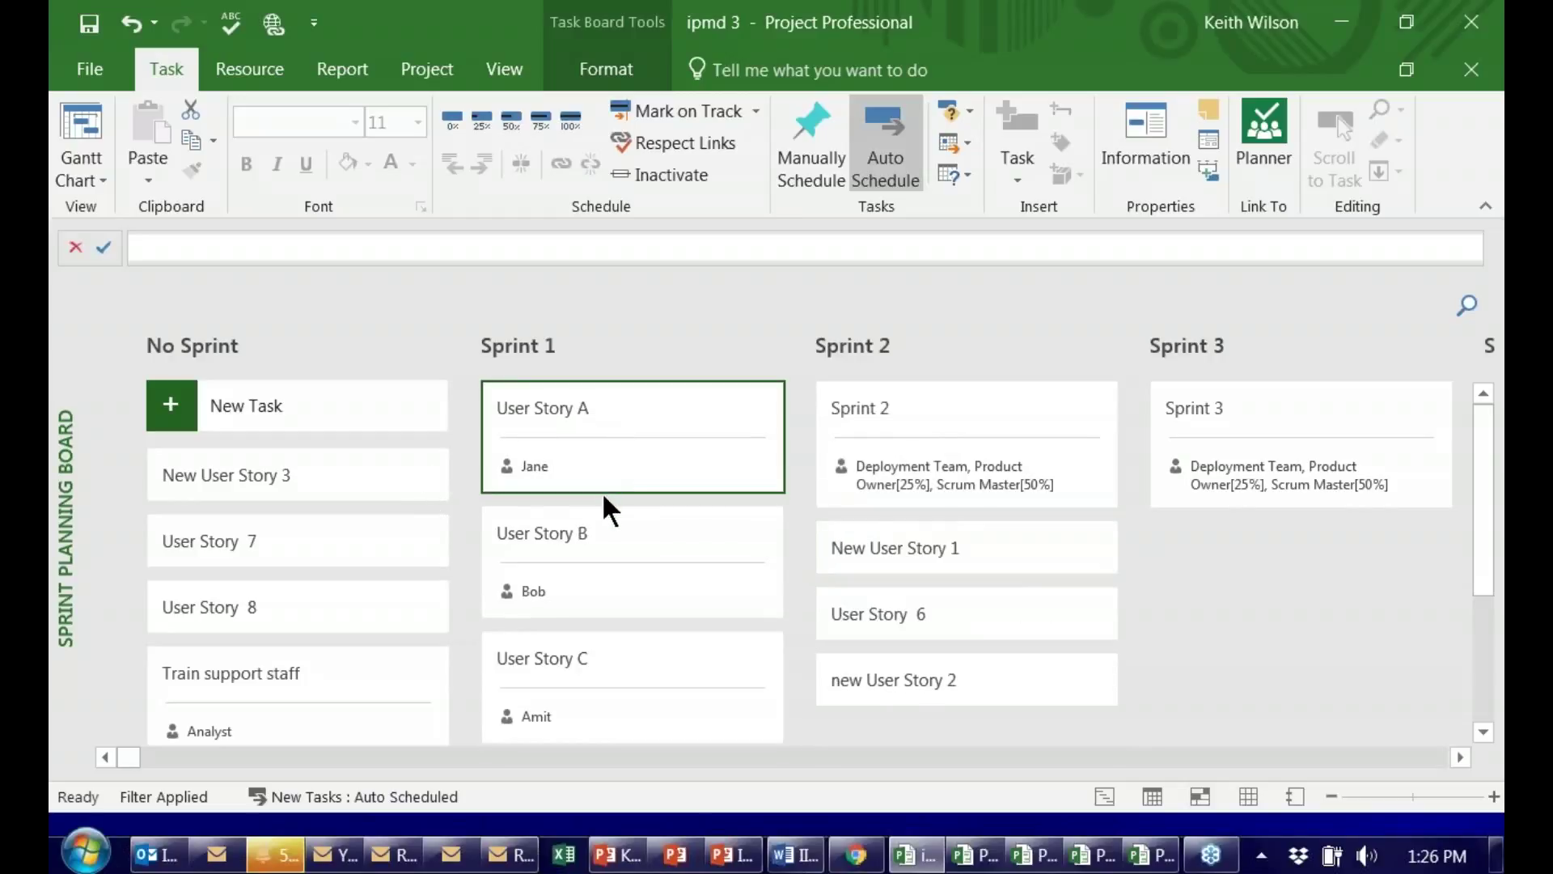
{"action": "scroll", "coordinate": [595, 505], "scroll_direction": "down", "scroll_amount": 2}
{"action": "scroll", "coordinate": [596, 505], "scroll_direction": "up", "scroll_amount": 2}
{"action": "scroll", "coordinate": [611, 544], "scroll_direction": "down", "scroll_amount": 1}
{"action": "scroll", "coordinate": [611, 544], "scroll_direction": "up", "scroll_amount": 1}
Open the task information of User Story A and review its general, predecessor, resource and advanced details.
{"action": "double_click", "coordinate": [647, 437]}
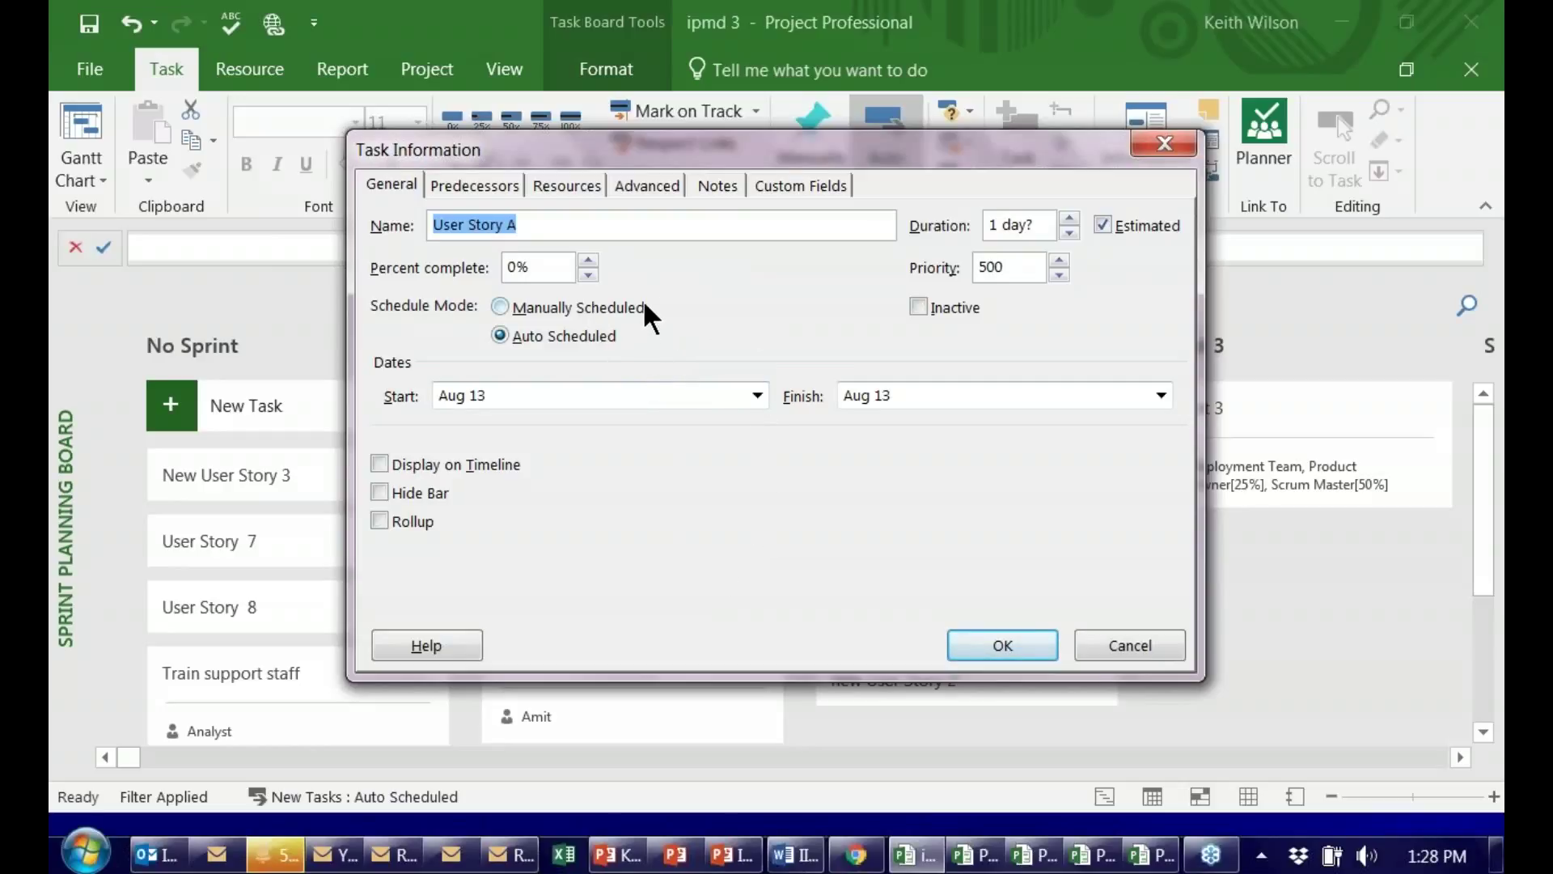
{"action": "left_click", "coordinate": [495, 186]}
{"action": "left_click", "coordinate": [566, 186]}
{"action": "left_click", "coordinate": [631, 185]}
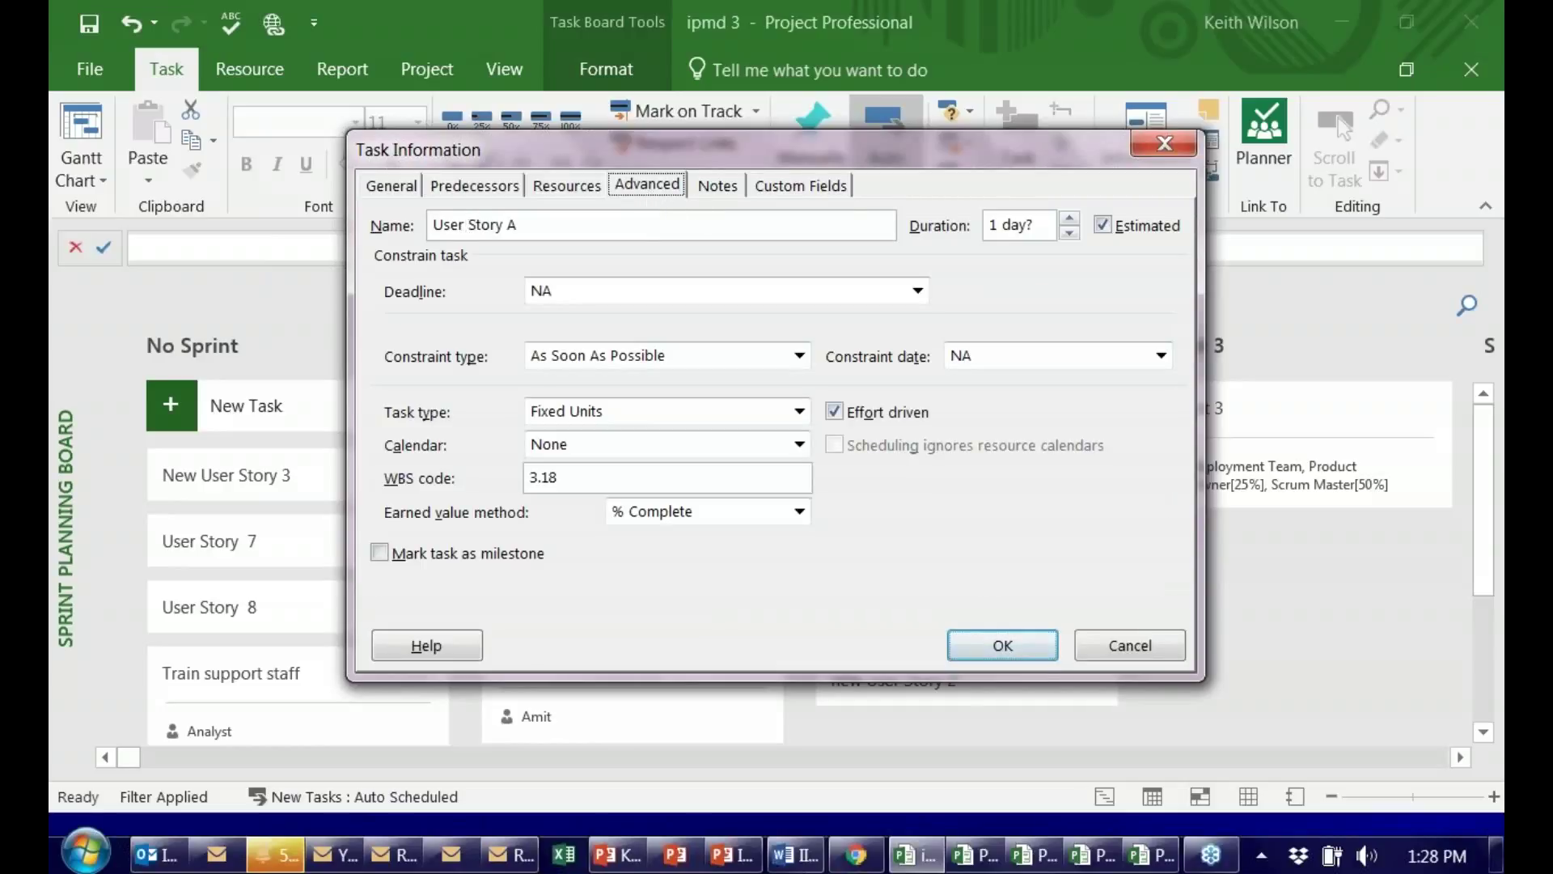
{"action": "left_click", "coordinate": [411, 183]}
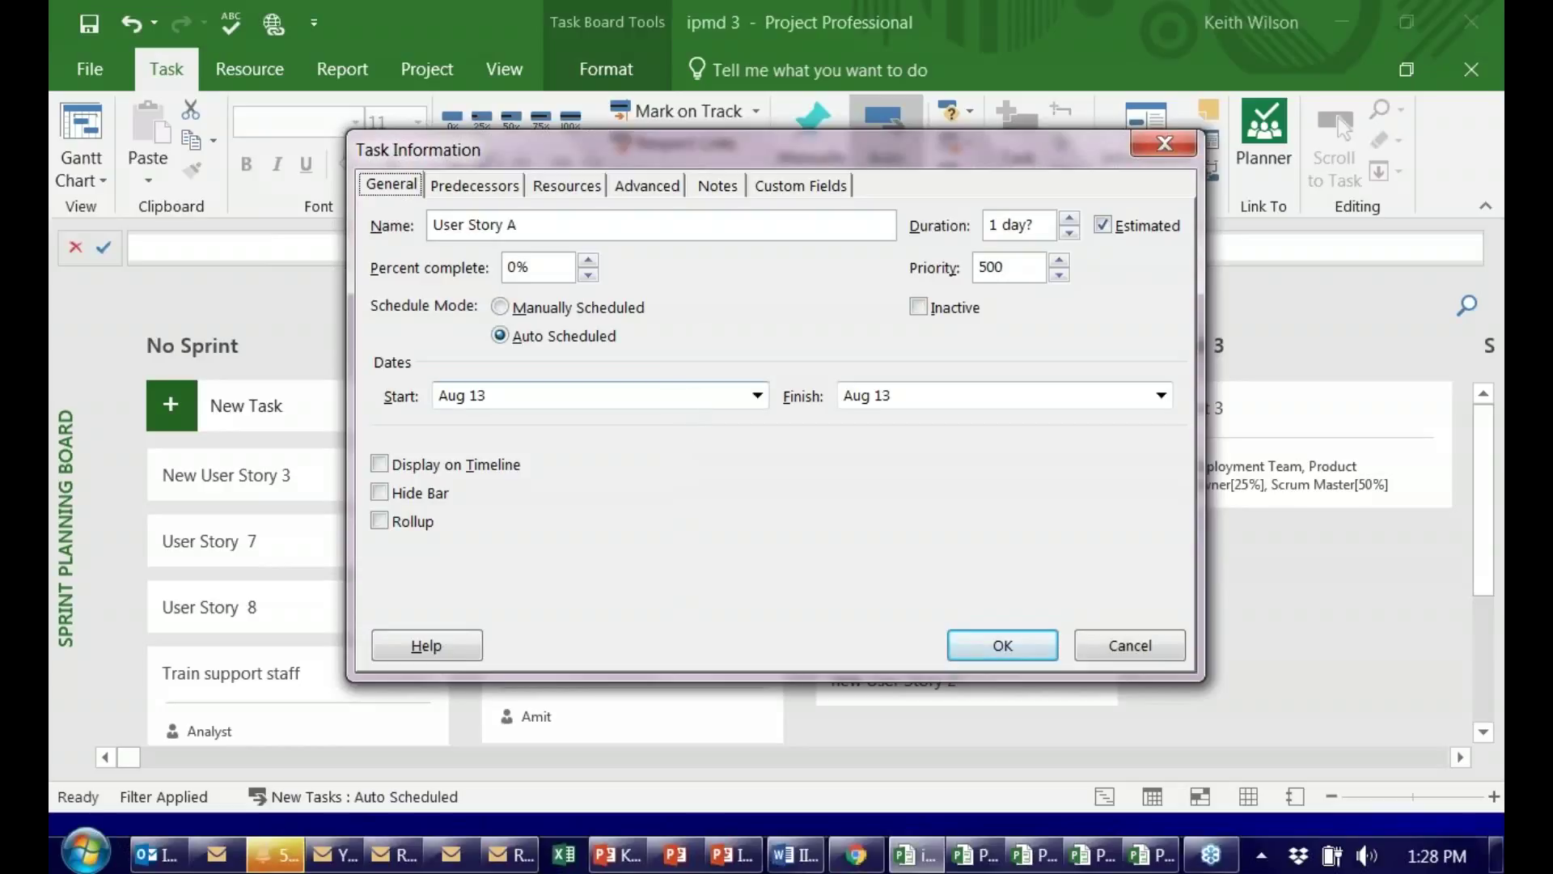
Show the notes of User Story A and rename the task as Withdrawal.
{"action": "left_click", "coordinate": [706, 194]}
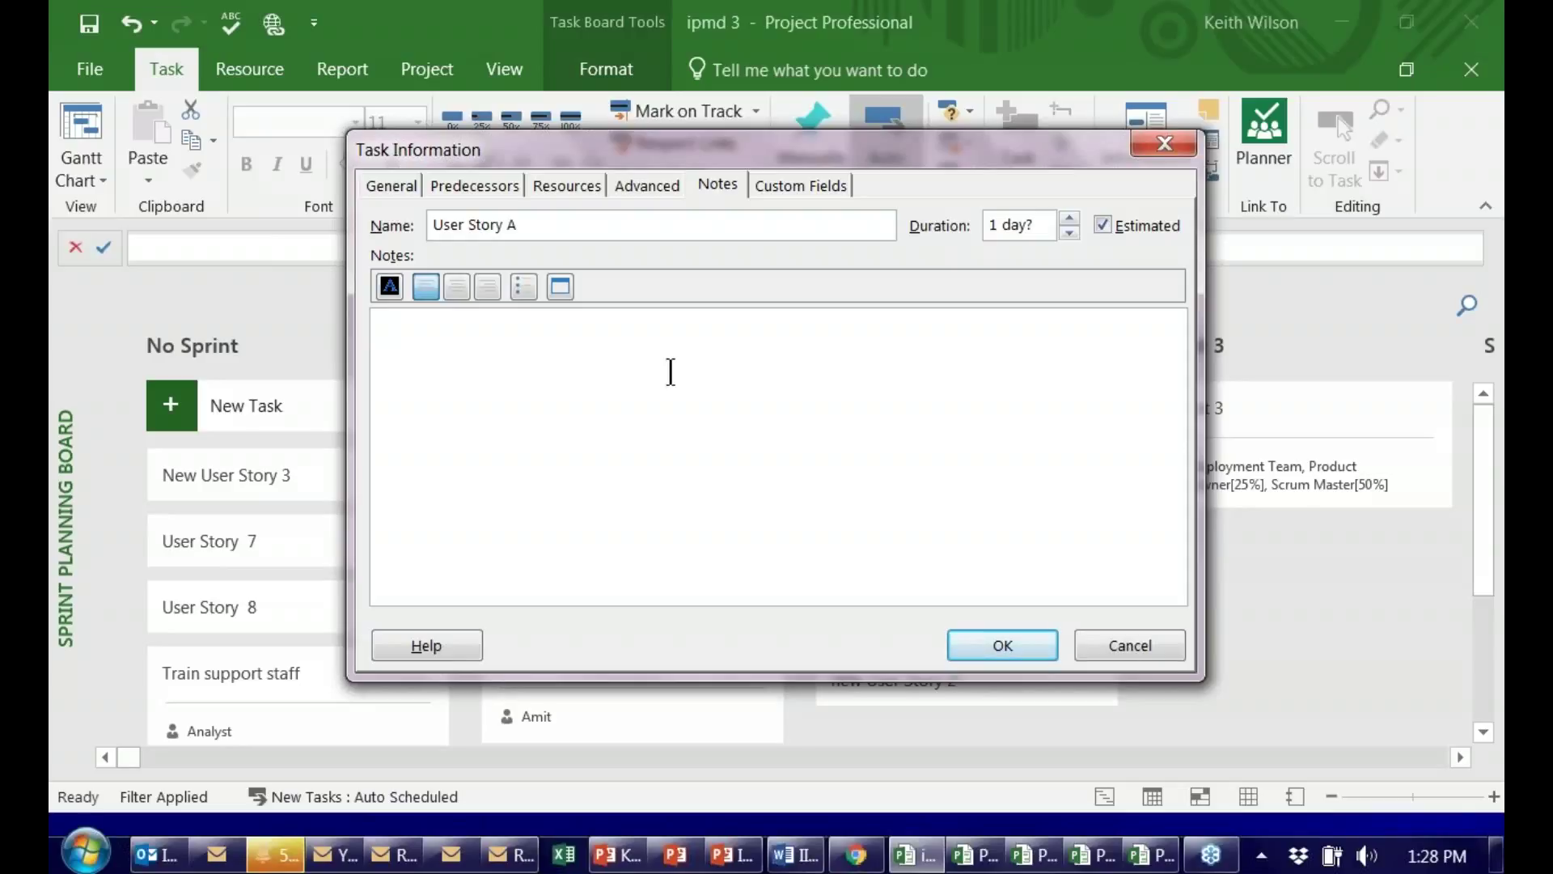
{"action": "left_click", "coordinate": [537, 225]}
{"action": "left_click_drag", "start_coordinate": [537, 224], "coordinate": [428, 224]}
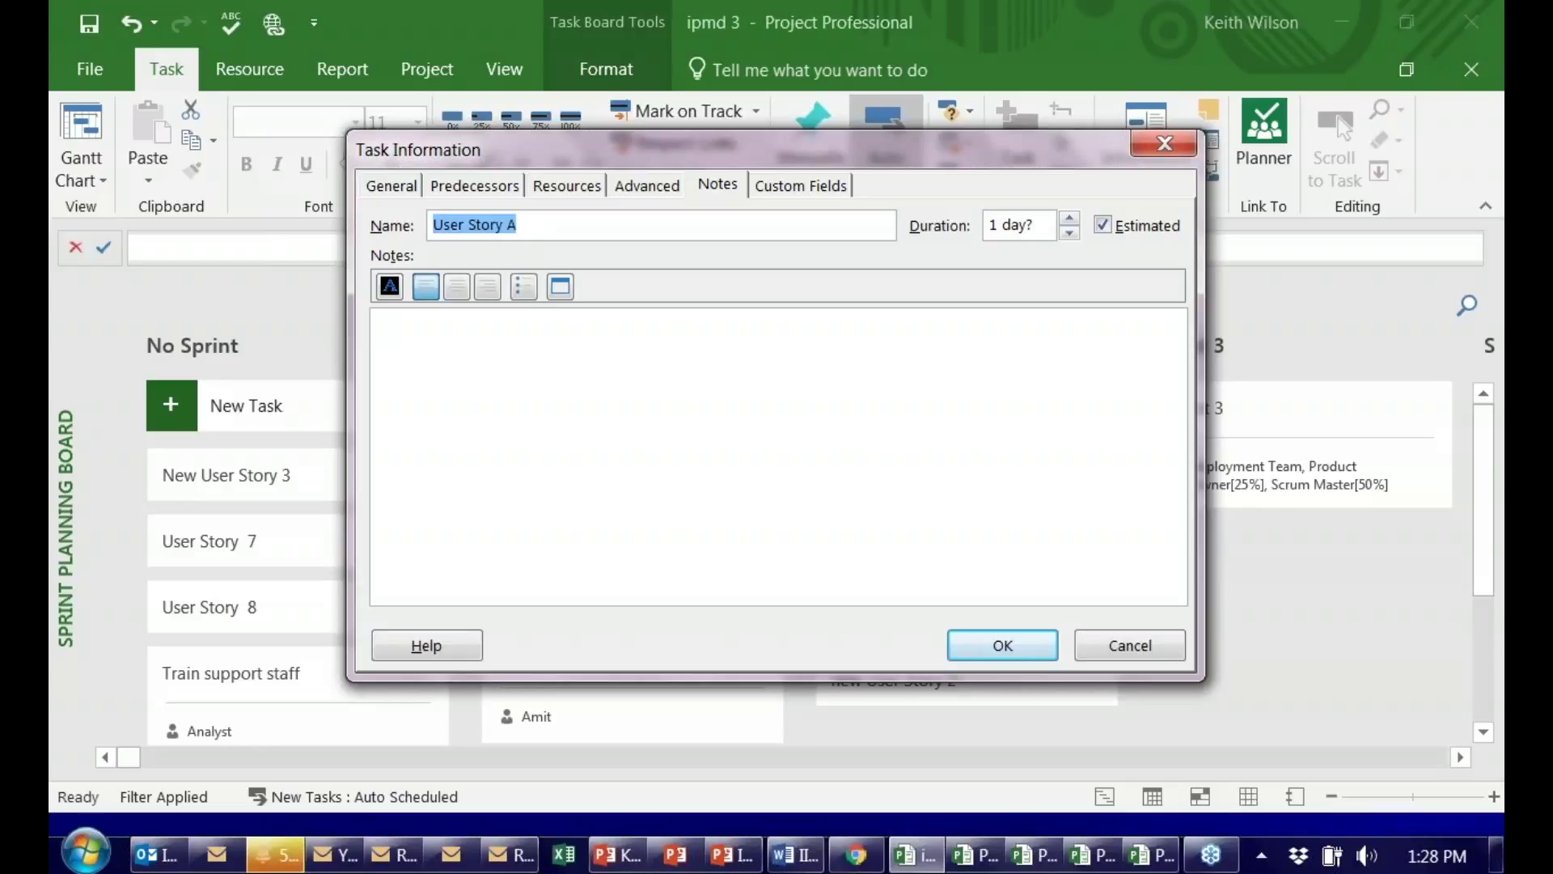
{"action": "type", "text": "With"}
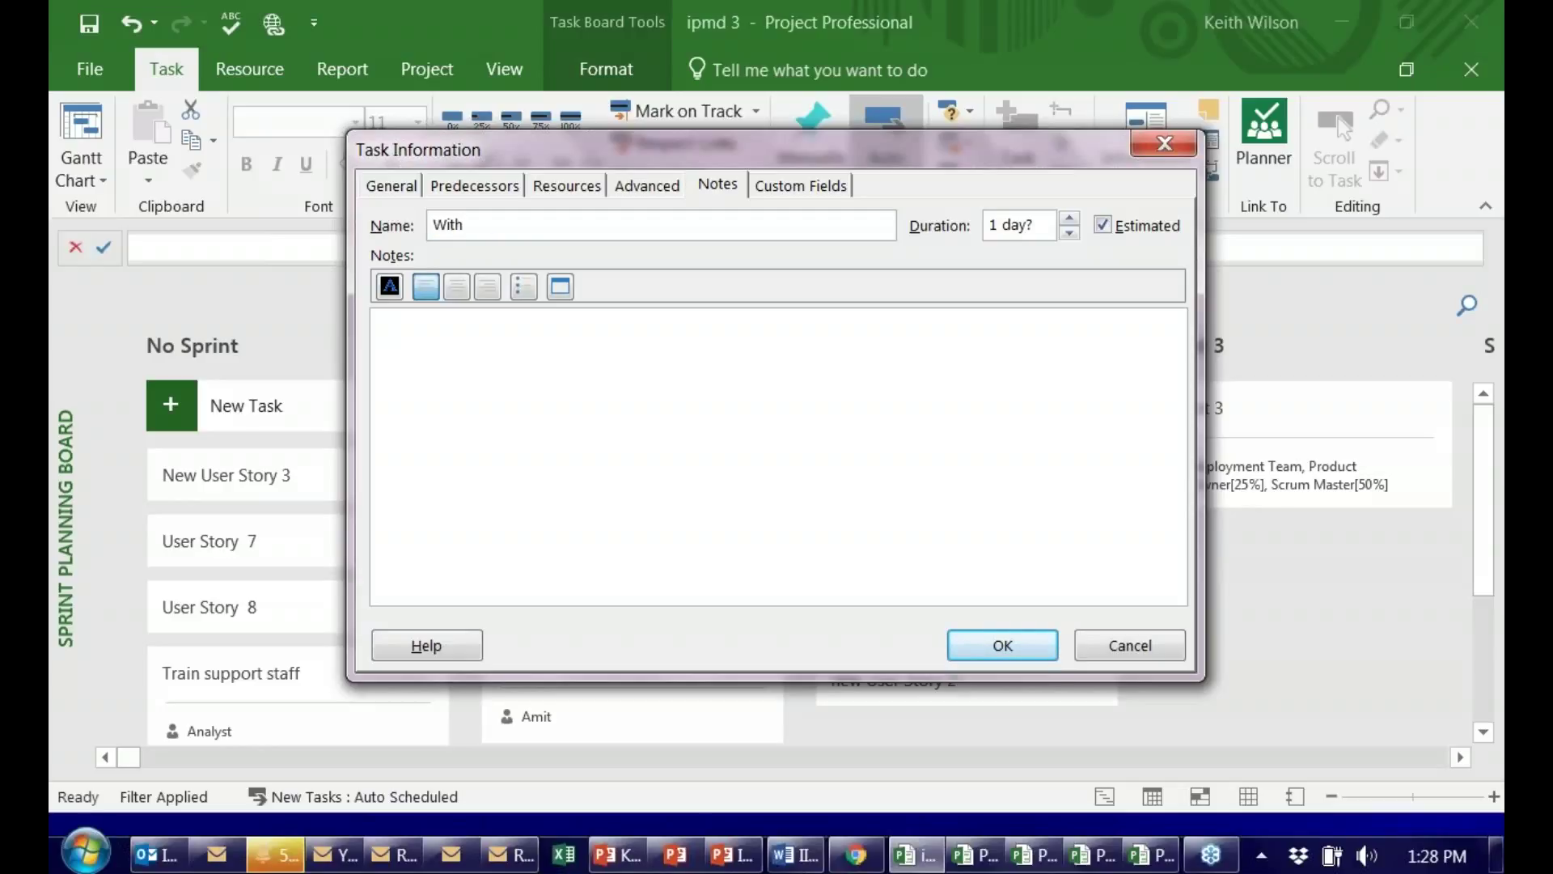
{"action": "type", "text": "drawal"}
Write the task note "As a bank customer I would like to withdrawal cash".
{"action": "left_click", "coordinate": [478, 346]}
{"action": "type", "text": "As a a"}
{"action": "key", "text": "BackSpace"}
{"action": "type", "text": "bank customer "}
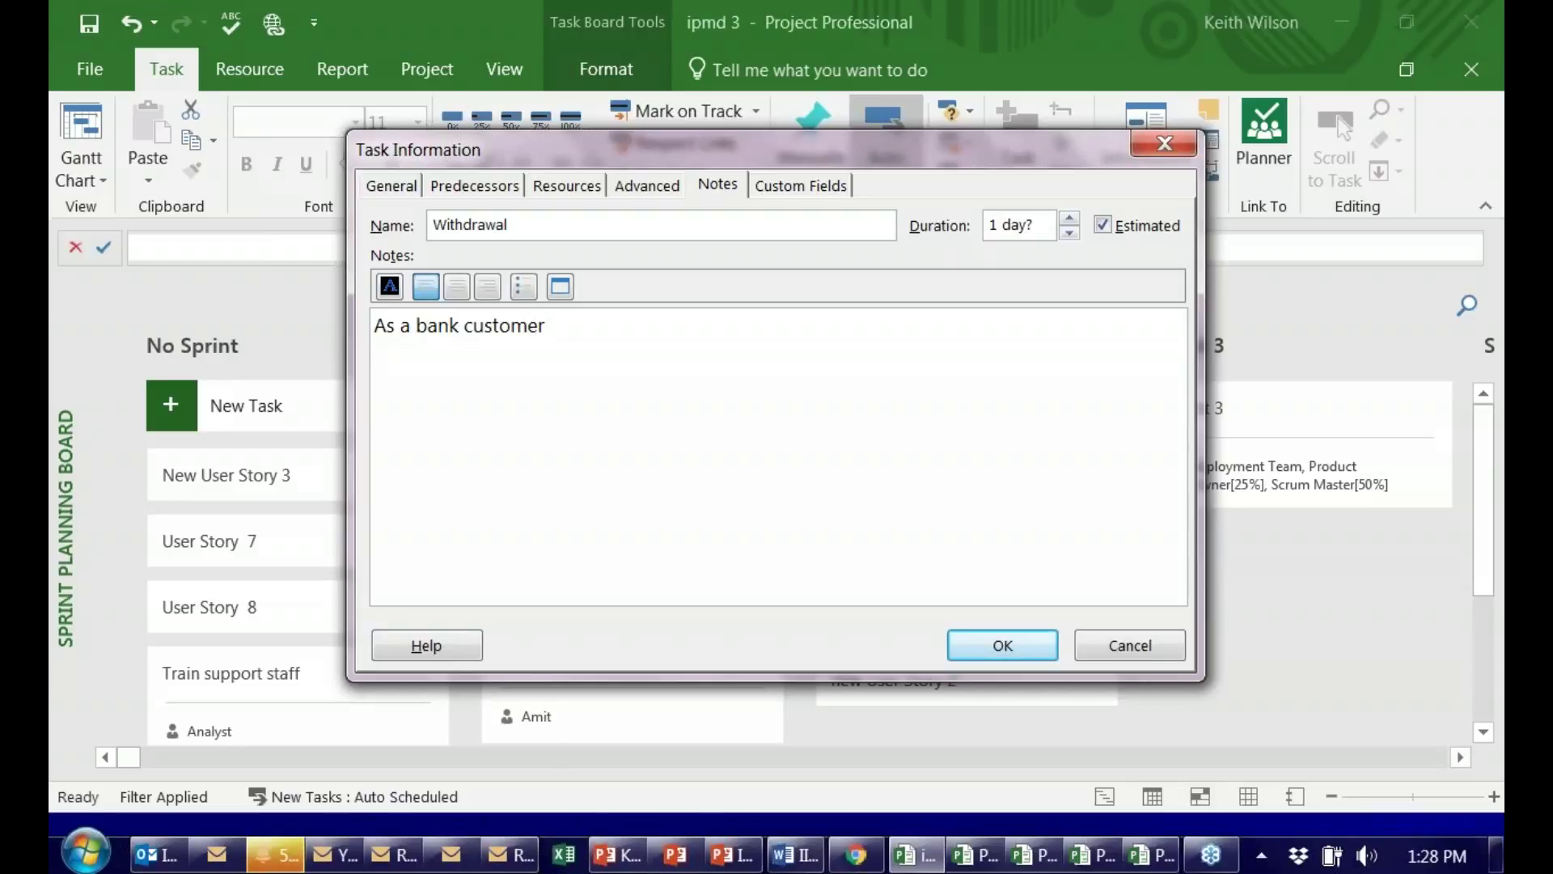
{"action": "type", "text": "Iwou"}
{"action": "key", "text": "BackSpace"}
{"action": "key", "text": "BackSpace"}
{"action": "key", "text": "BackSpace"}
{"action": "type", "text": "would like to withdrawal cash"}
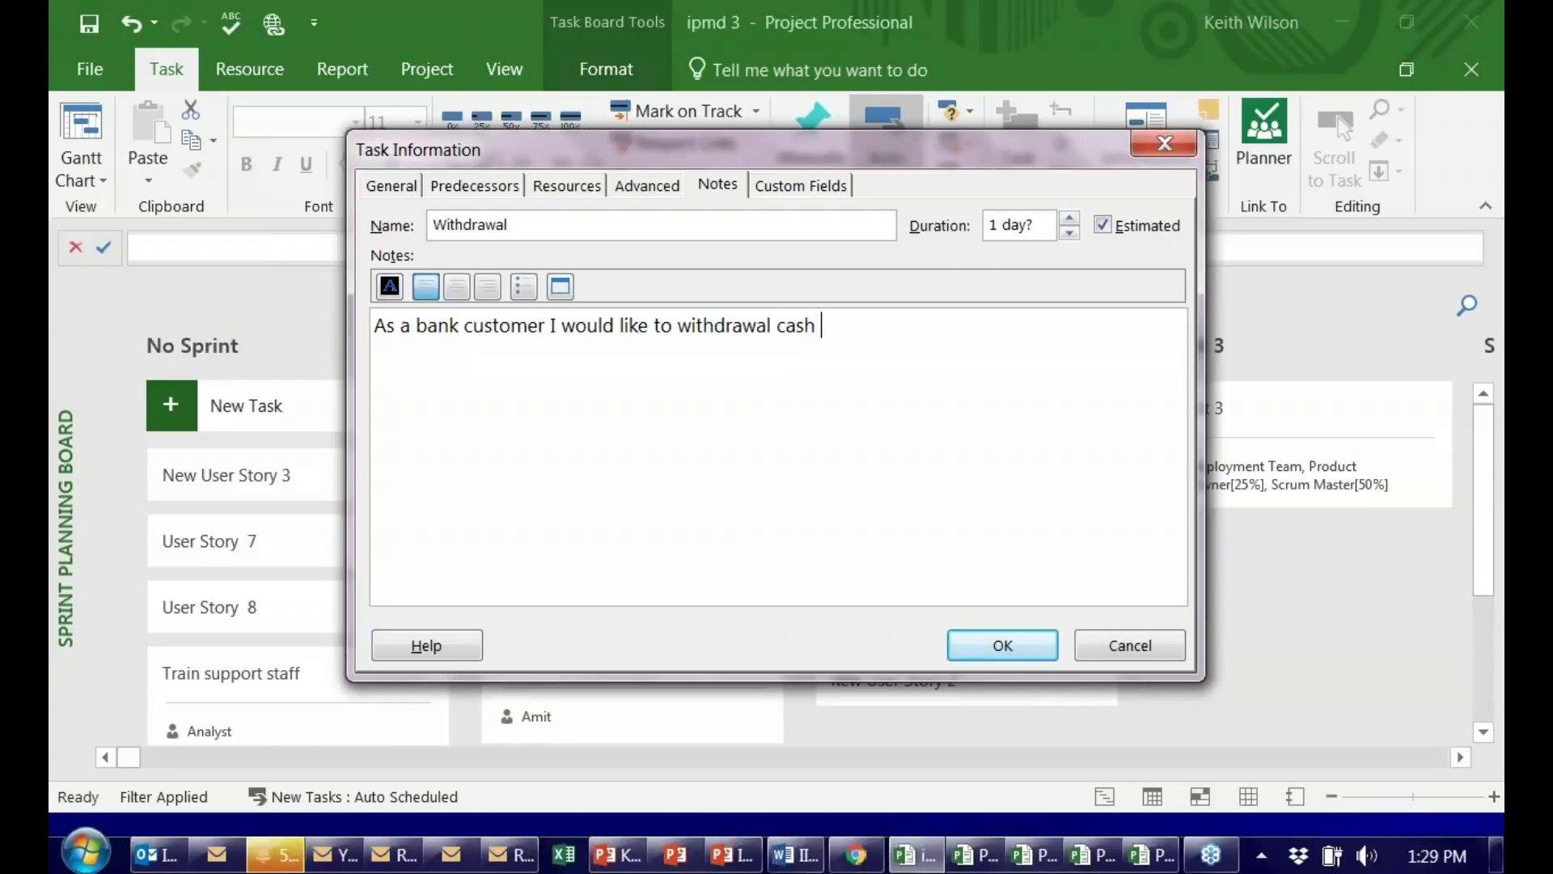
Reword the Withdrawal task note to "As a bank customer I would like to use the ATM to withdrawal cash".
{"action": "key", "text": "BackSpace"}
{"action": "key", "text": "BackSpace"}
{"action": "key", "text": "BackSpace"}
{"action": "key", "text": "BackSpace"}
{"action": "key", "text": "BackSpace"}
{"action": "key", "text": "BackSpace"}
{"action": "key", "text": "BackSpace"}
{"action": "key", "text": "BackSpace"}
{"action": "key", "text": "BackSpace"}
{"action": "key", "text": "BackSpace"}
{"action": "key", "text": "BackSpace"}
{"action": "key", "text": "BackSpace"}
{"action": "key", "text": "BackSpace"}
{"action": "key", "text": "BackSpace"}
{"action": "key", "text": "BackSpace"}
{"action": "type", "text": "use th"}
{"action": "type", "text": "e A"}
{"action": "type", "text": "M"}
{"action": "key", "text": "BackSpace"}
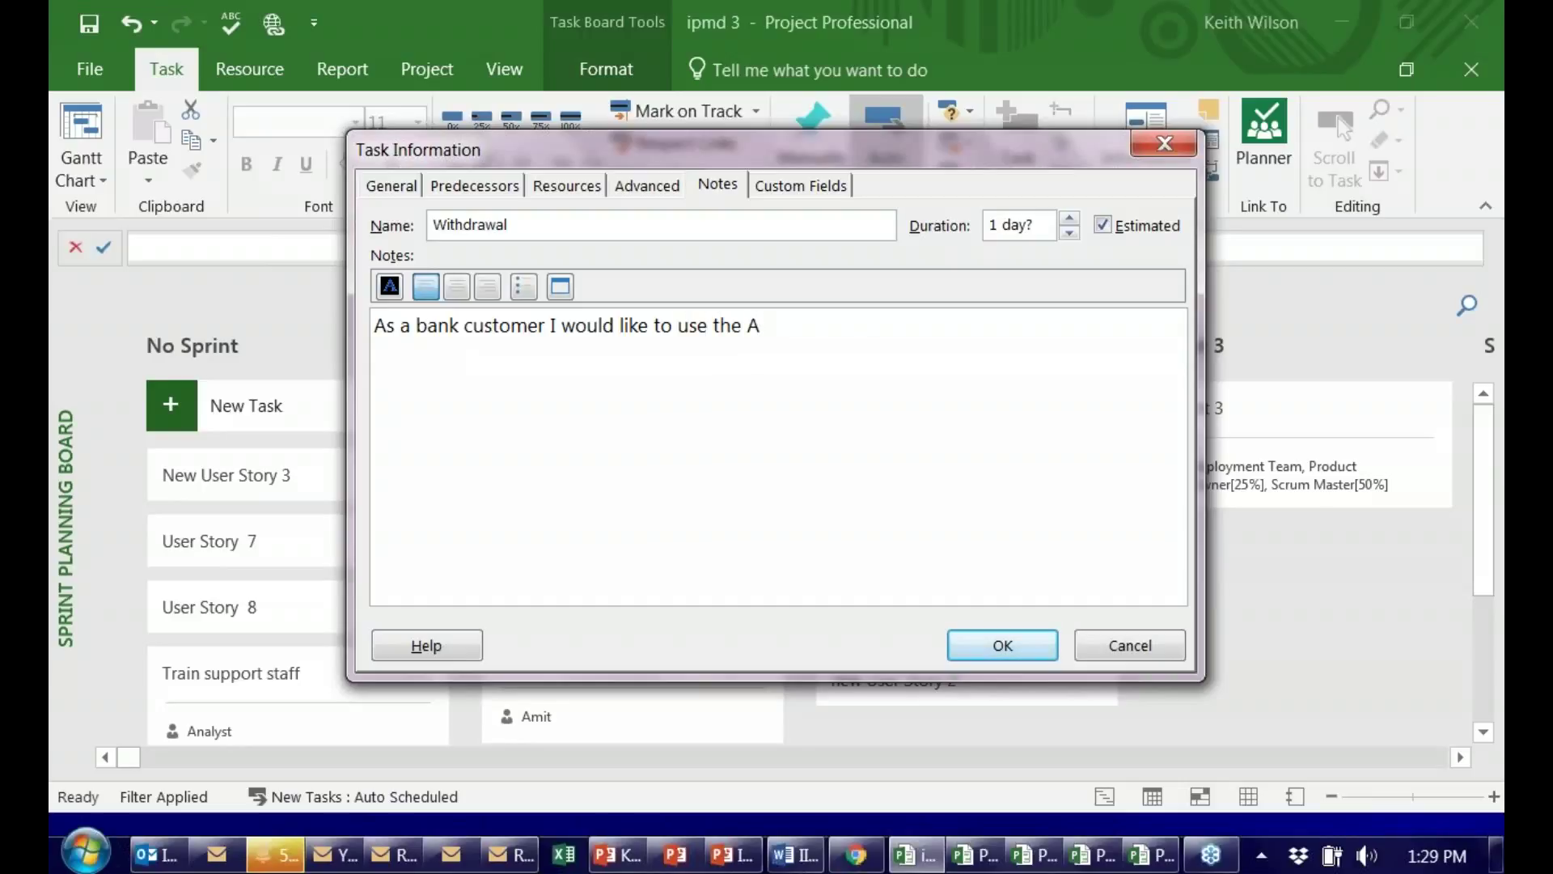
{"action": "type", "text": "M"}
{"action": "key", "text": "BackSpace"}
{"action": "type", "text": "TM to withdrawa"}
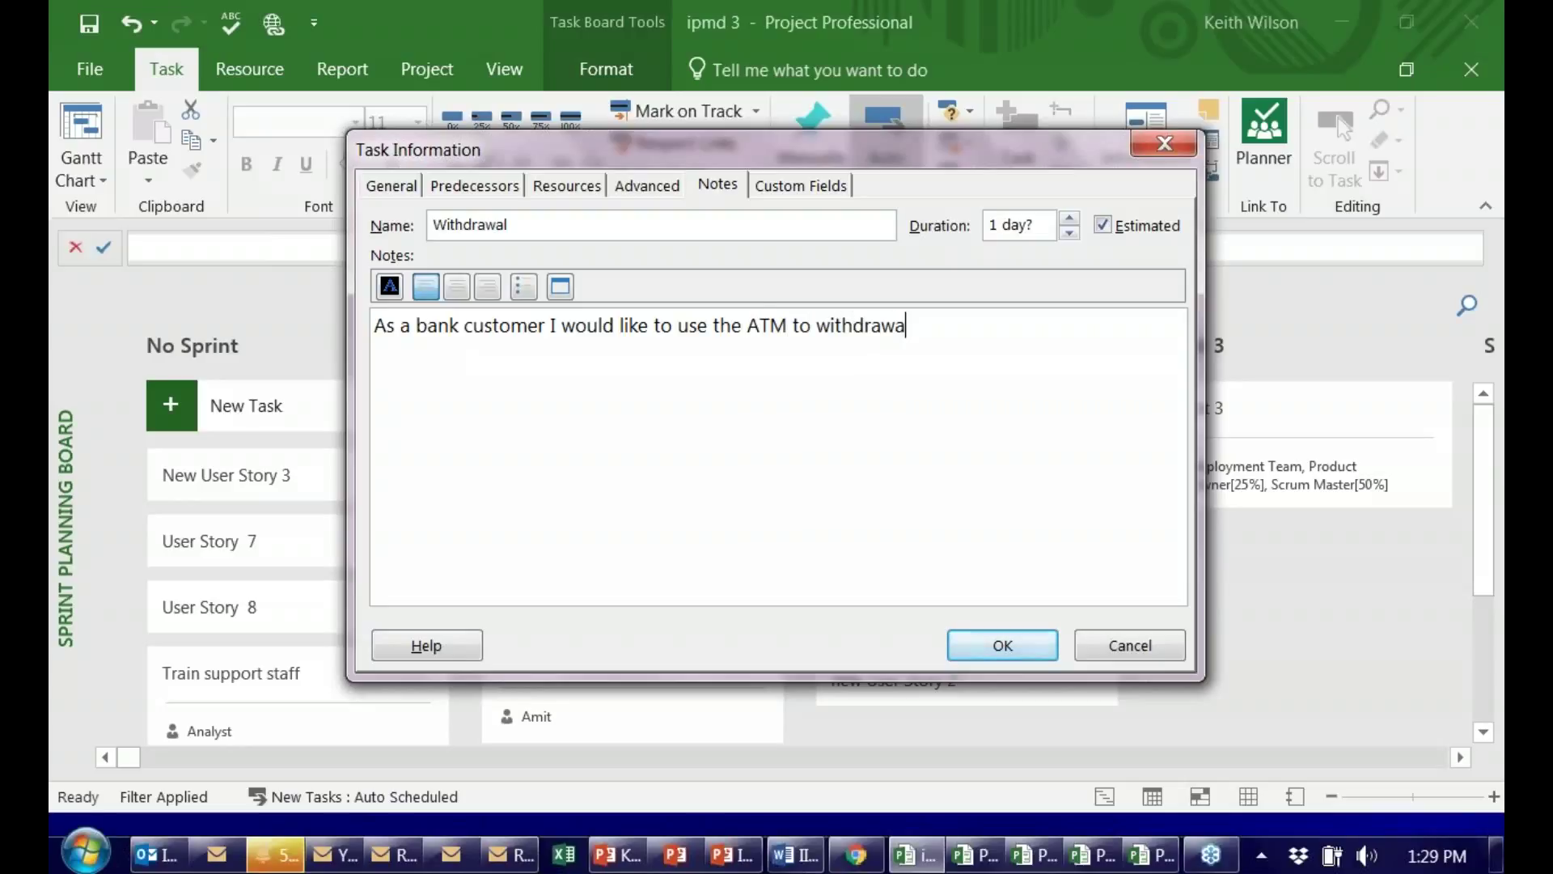
{"action": "type", "text": "l  cash"}
Add an "Acceptance Criteria" line below the user story in the note and save the task information.
{"action": "key", "text": "Return"}
{"action": "key", "text": "Return"}
{"action": "type", "text": "Acceptnce"}
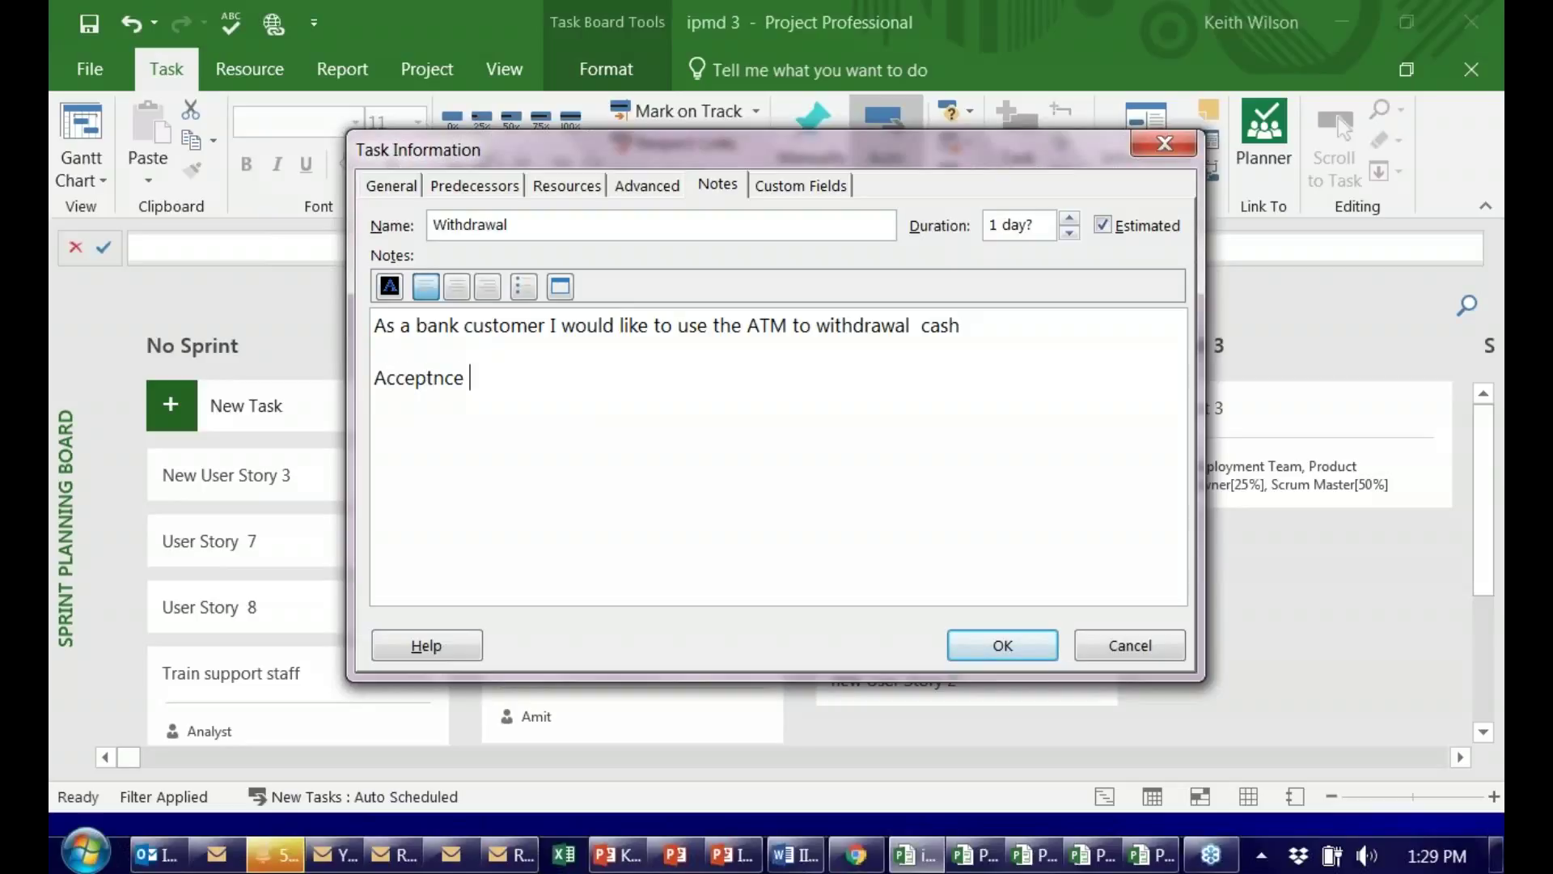
{"action": "key", "text": "BackSpace"}
{"action": "key", "text": "BackSpace"}
{"action": "key", "text": "BackSpace"}
{"action": "key", "text": "BackSpace"}
{"action": "key", "text": "BackSpace"}
{"action": "type", "text": "tance Critera"}
{"action": "key", "text": "BackSpace"}
{"action": "type", "text": "ia"}
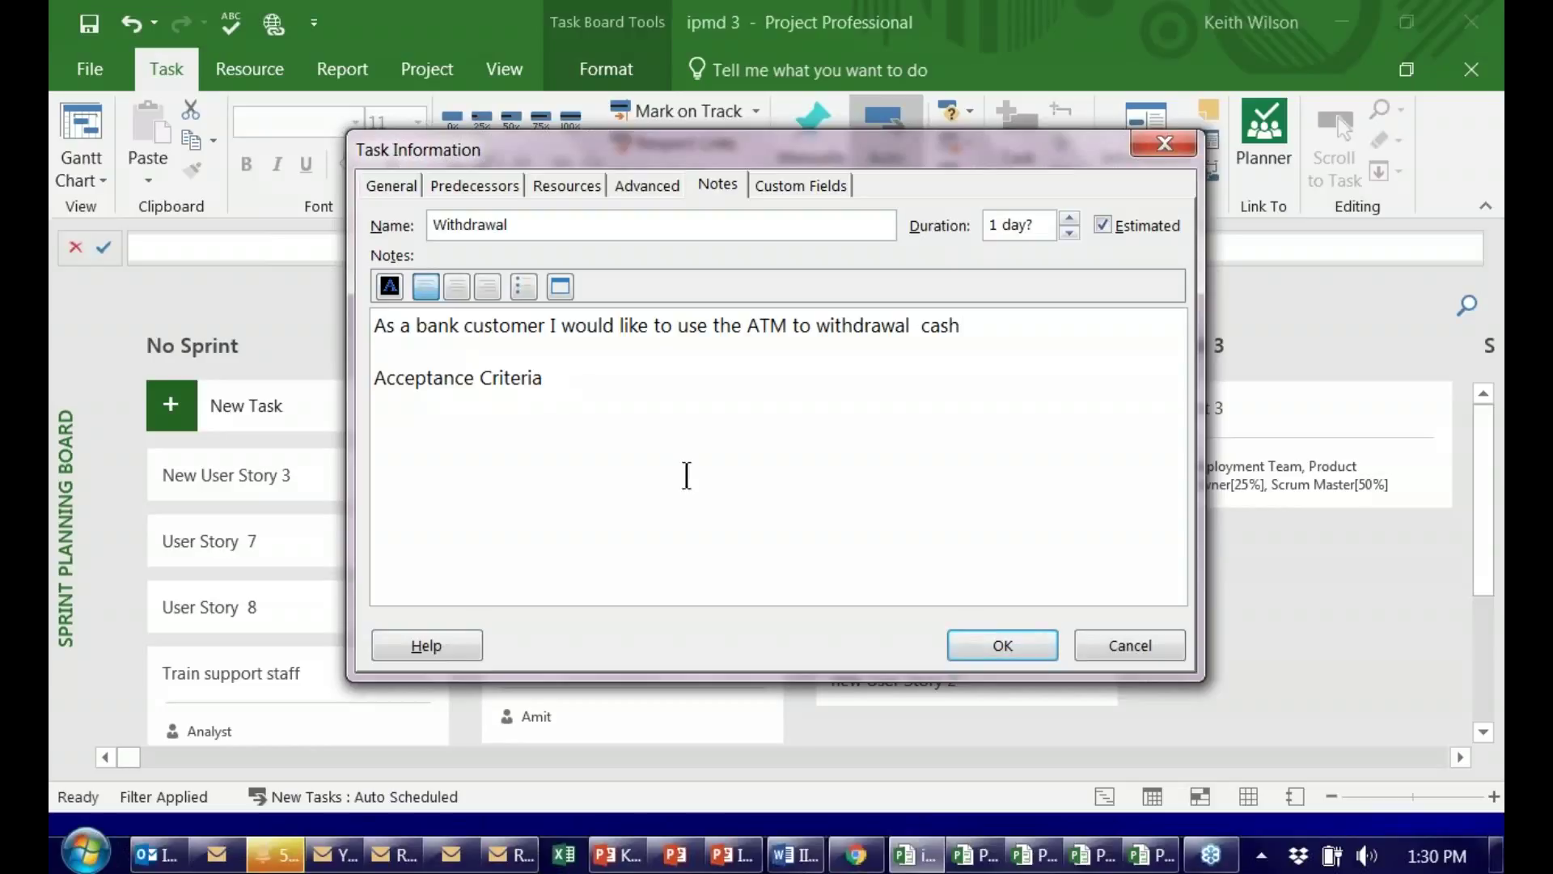
{"action": "left_click", "coordinate": [962, 644]}
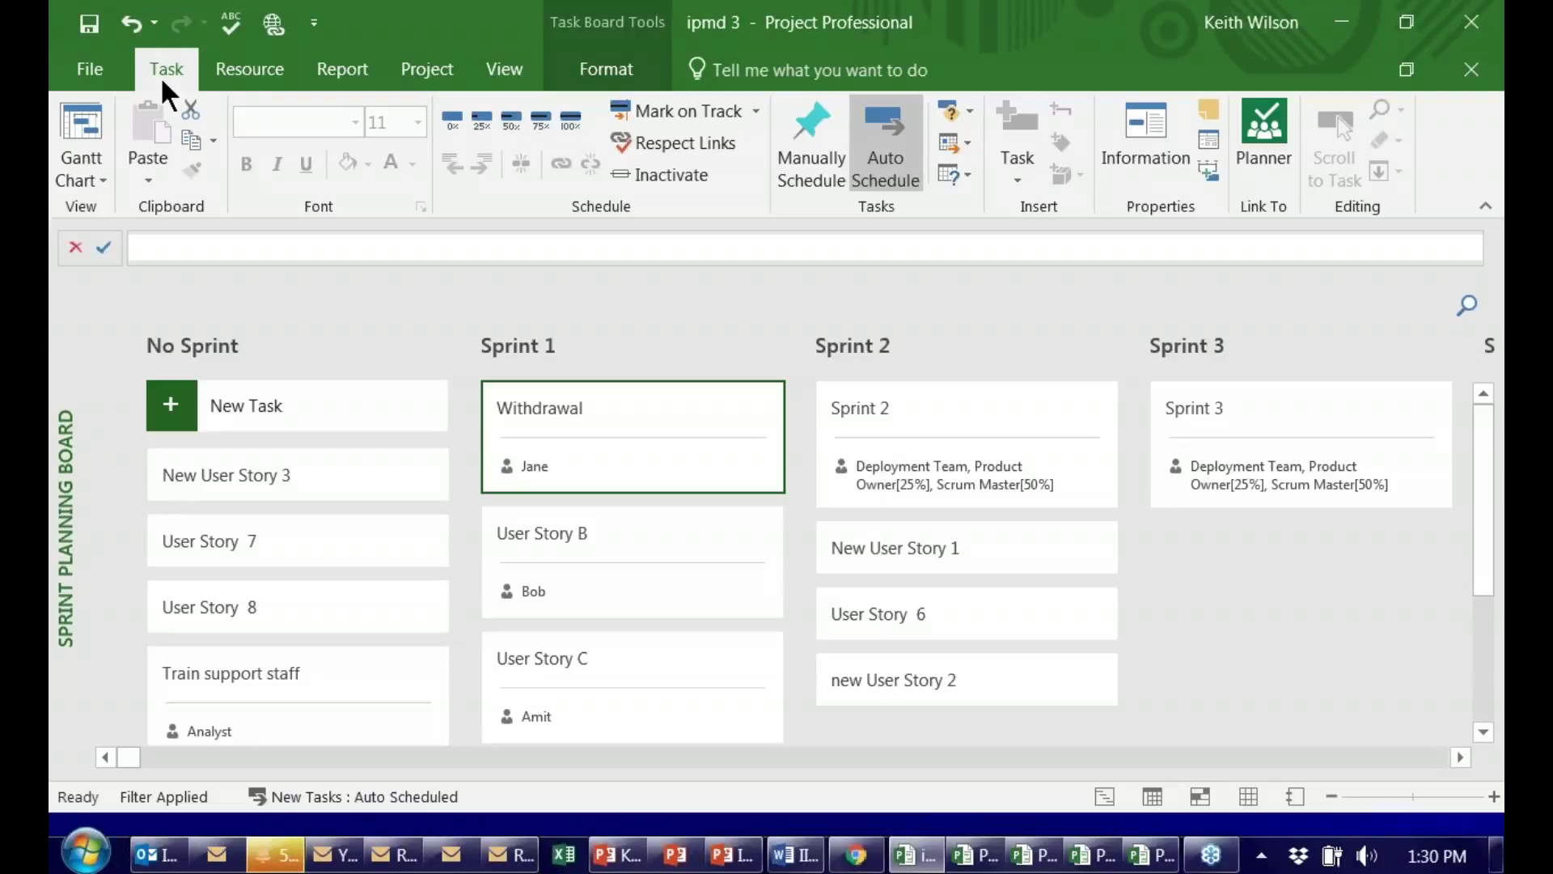
Switch to the Sprint Planning Sheet and review its sprint, work, board status, resource and task summary columns.
{"action": "right_click", "coordinate": [58, 343]}
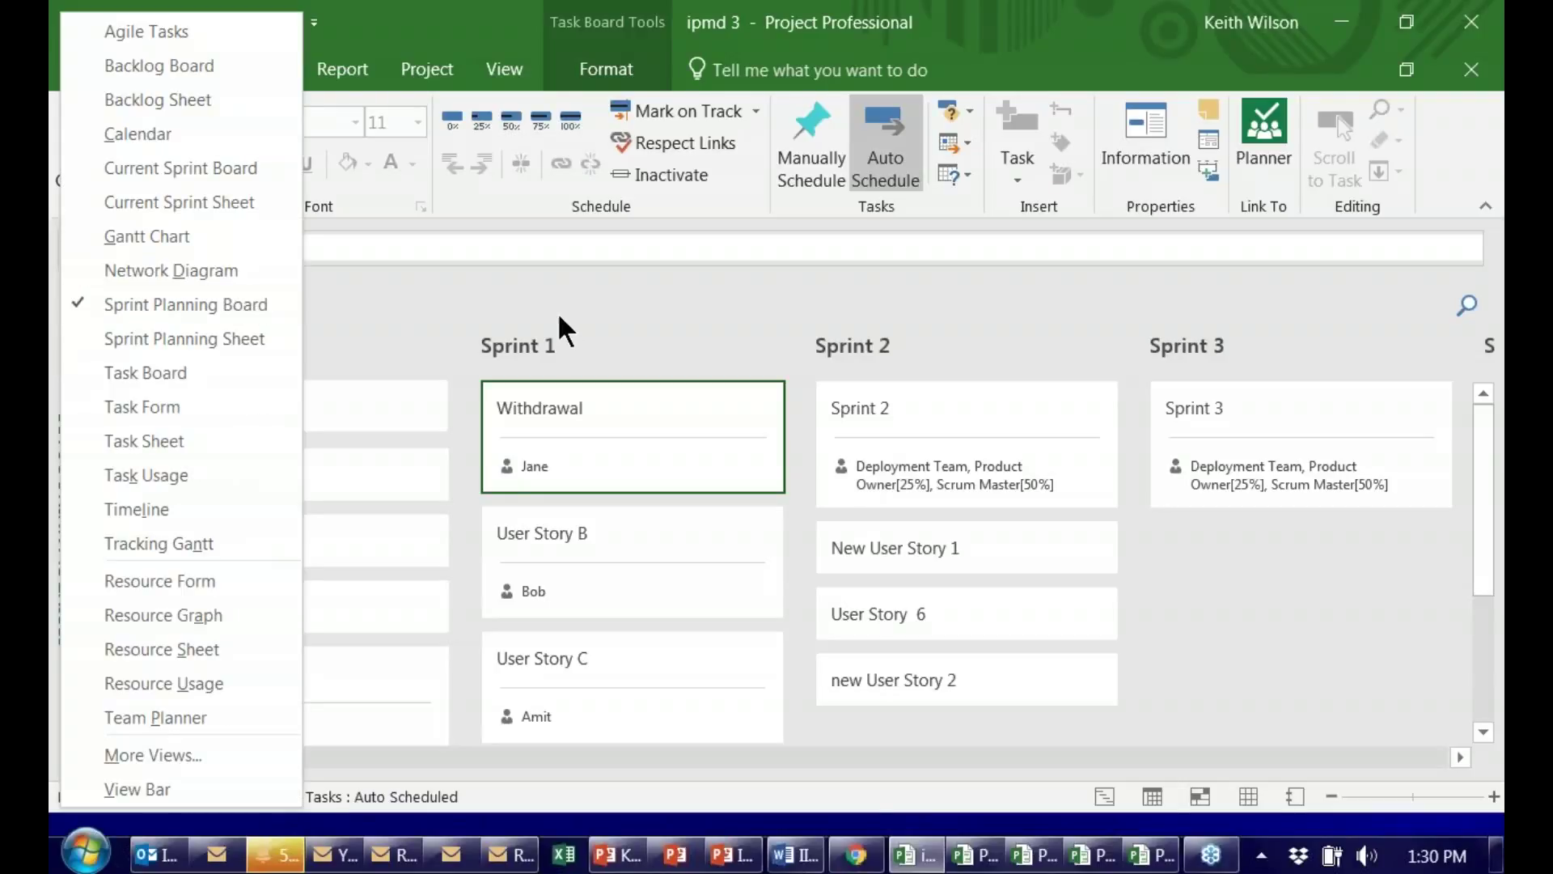
{"action": "key", "text": "Escape"}
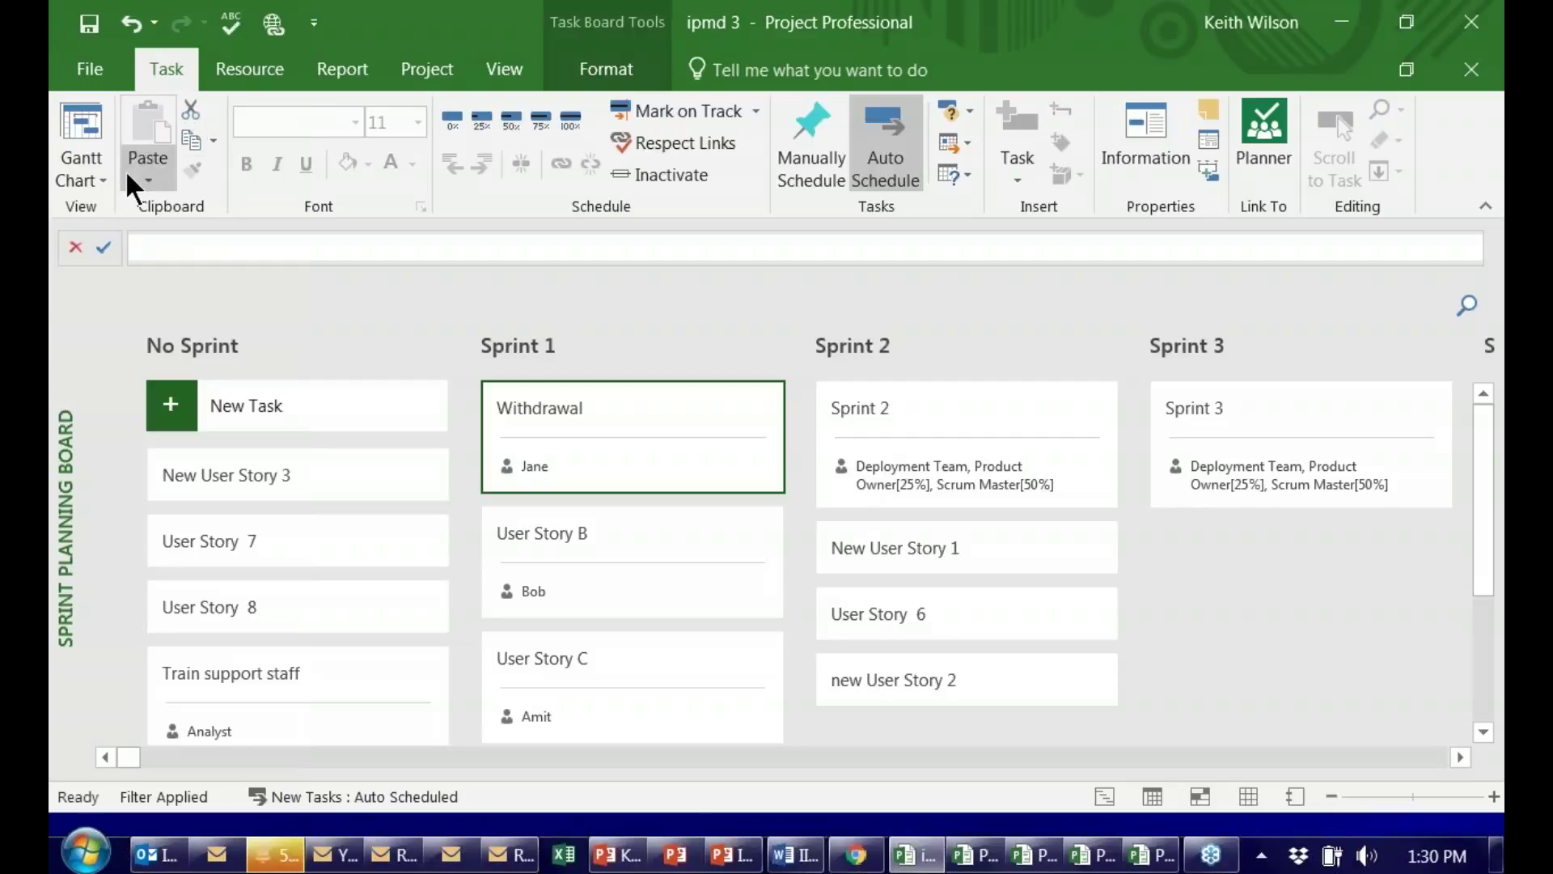
{"action": "left_click", "coordinate": [102, 178]}
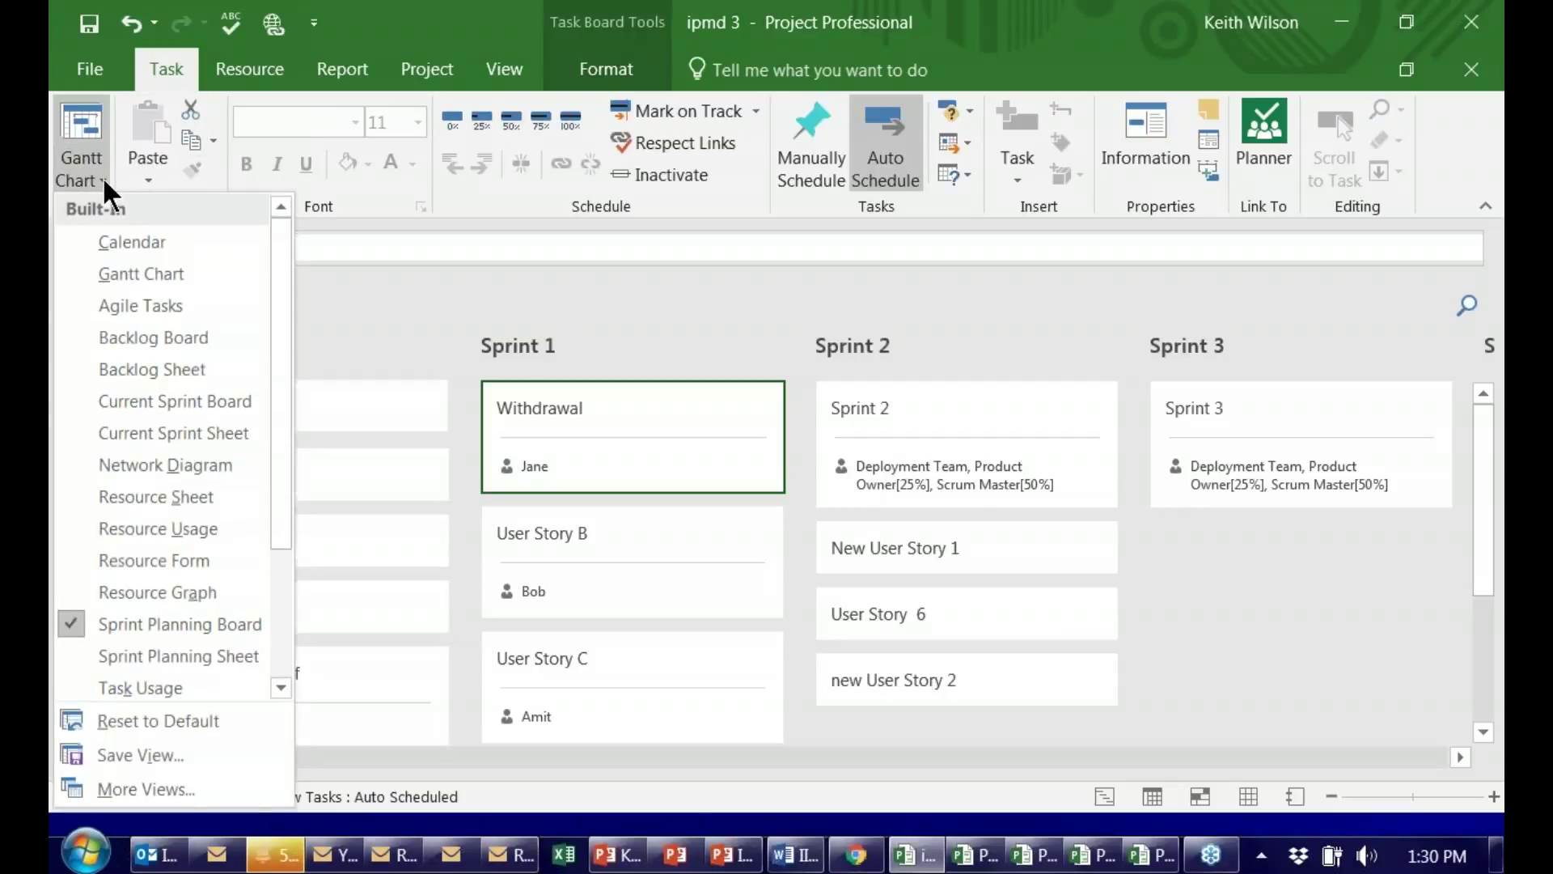
{"action": "left_click", "coordinate": [399, 268]}
{"action": "right_click", "coordinate": [53, 318]}
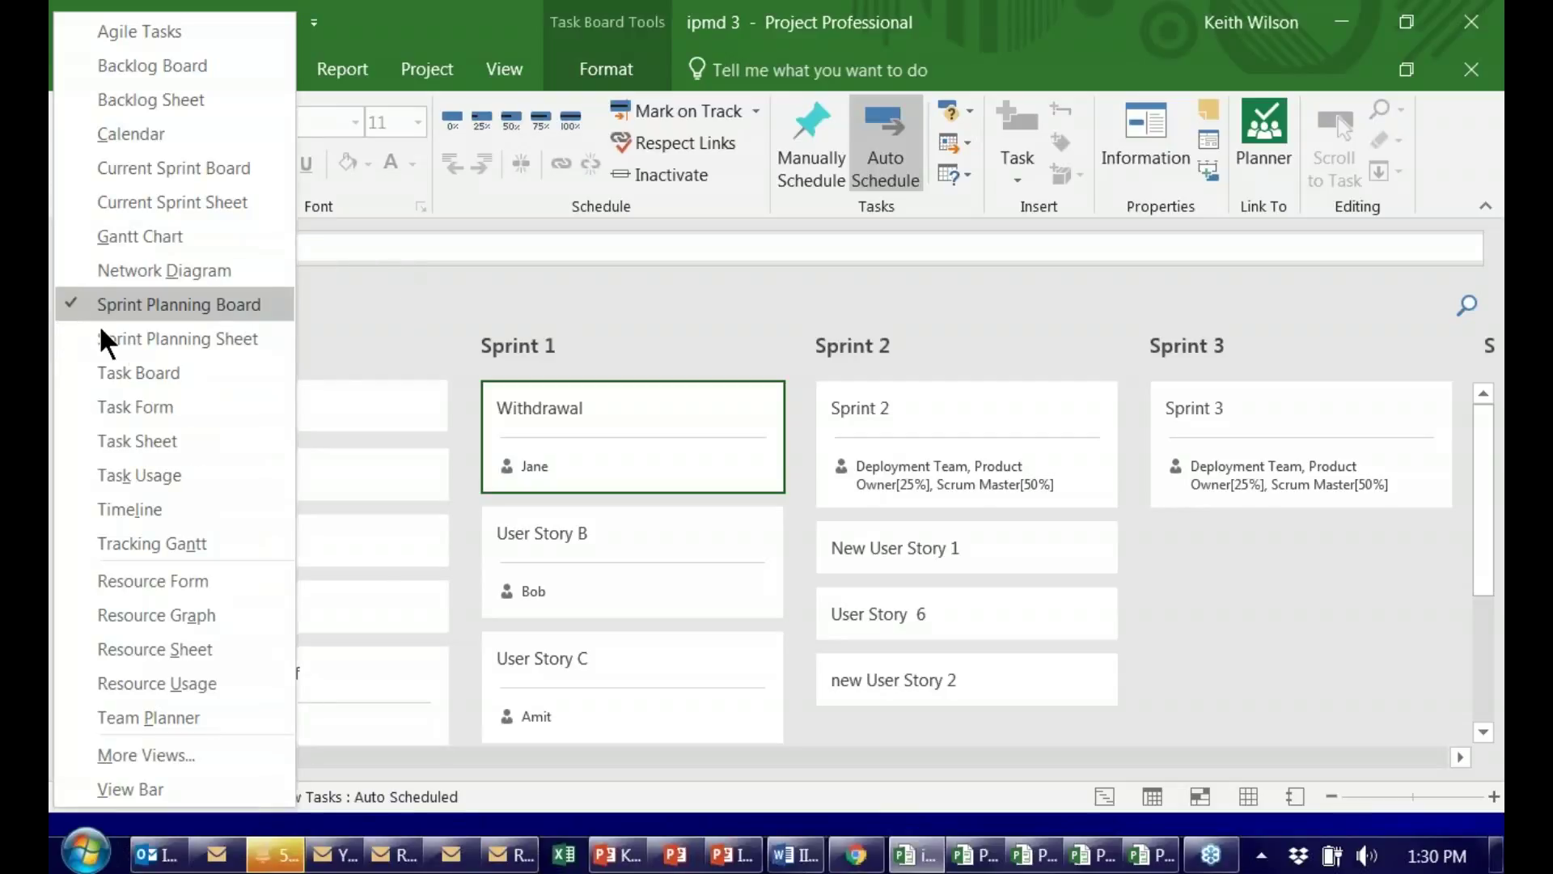
{"action": "left_click", "coordinate": [131, 340]}
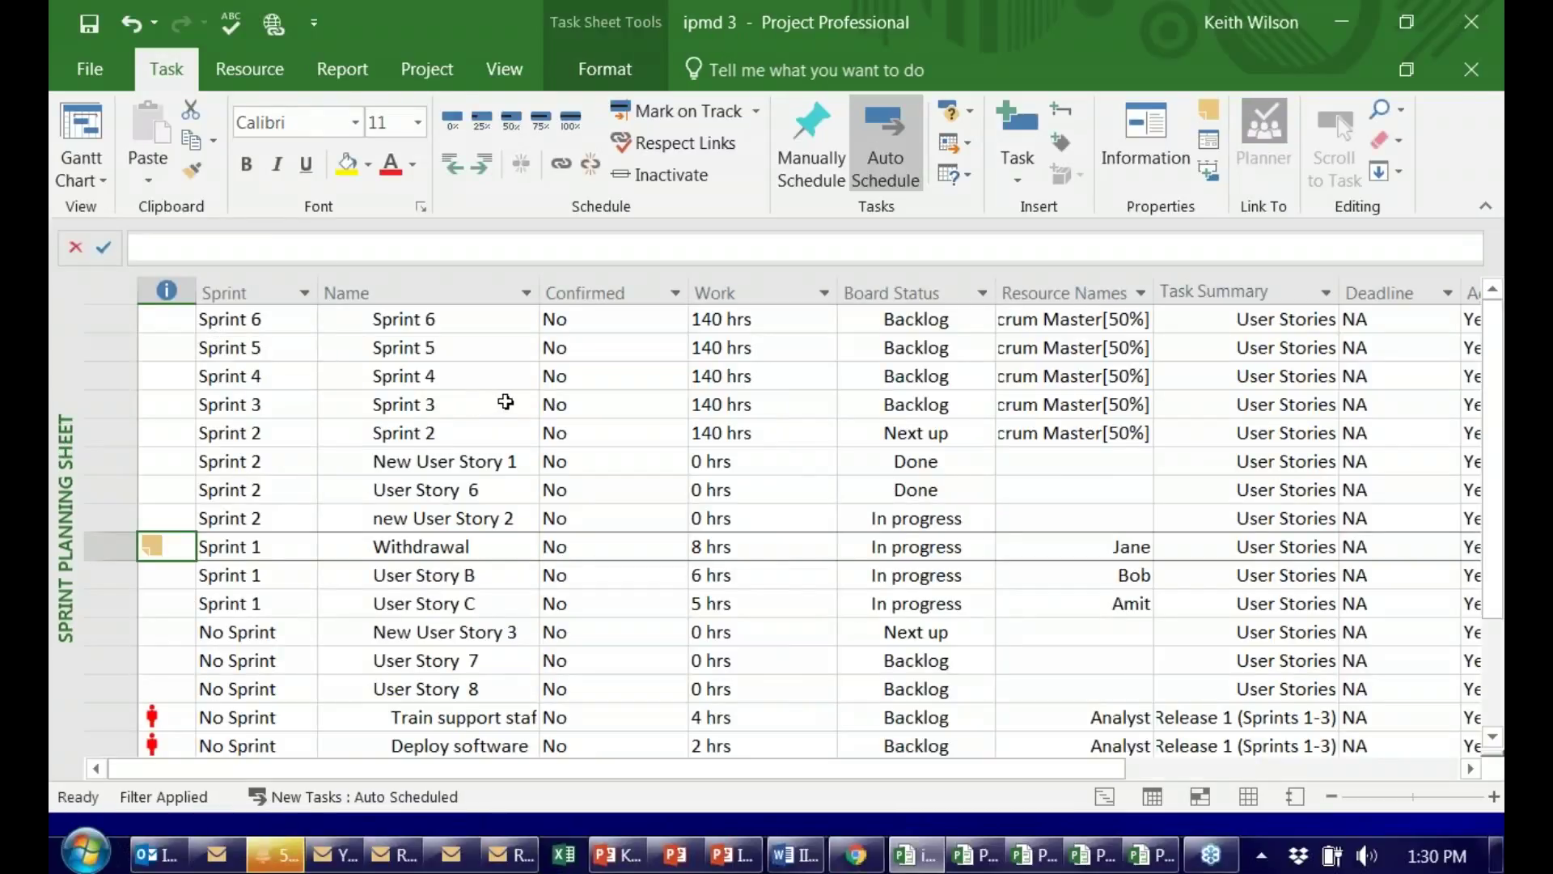
{"action": "left_click", "coordinate": [501, 336]}
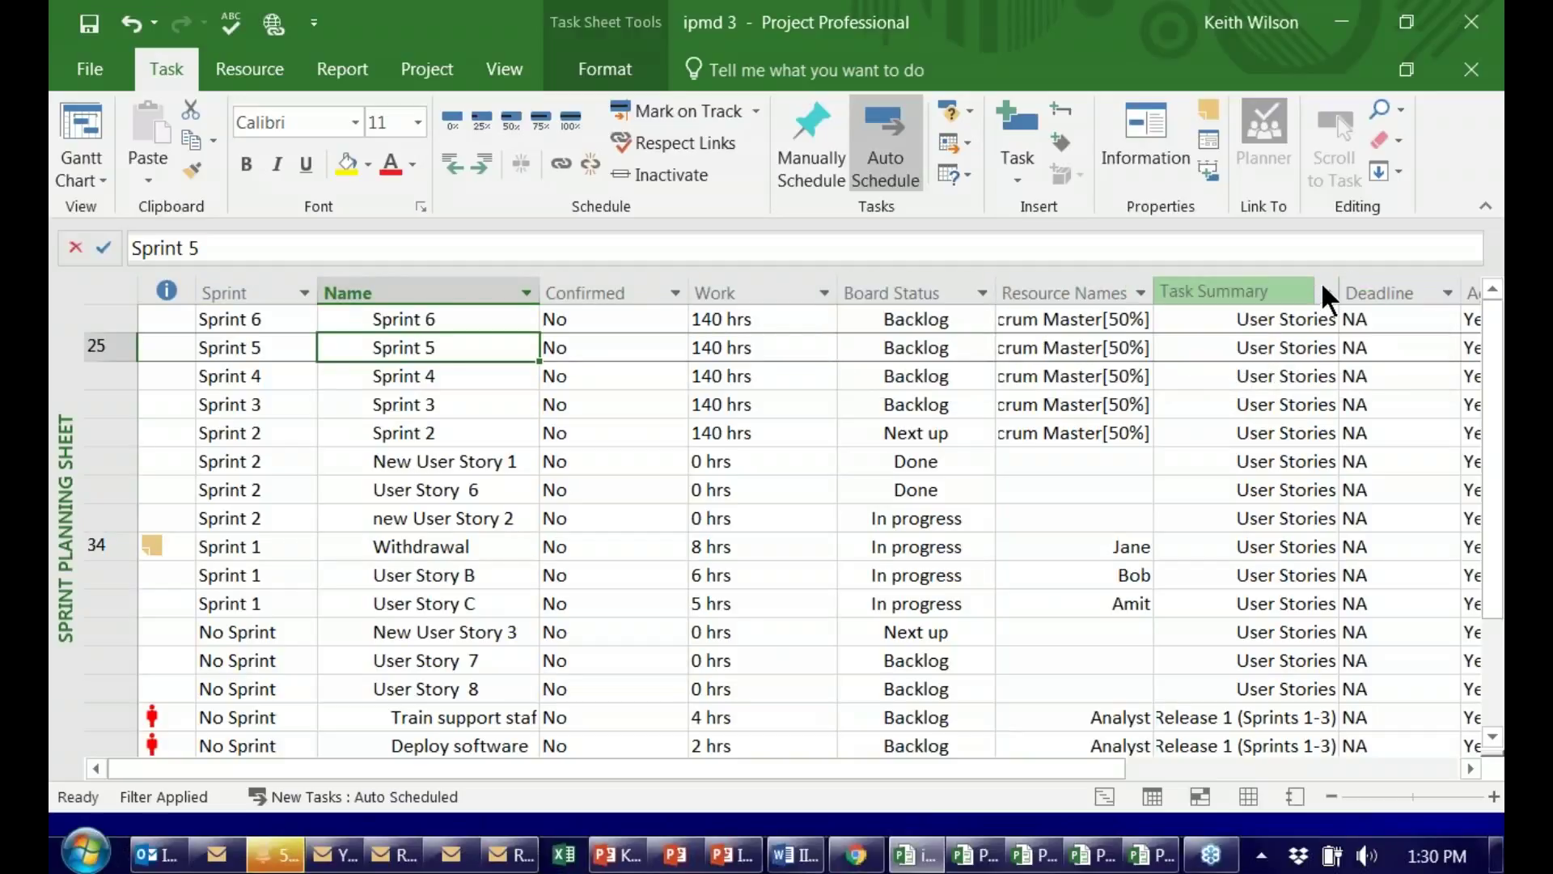
{"action": "left_click_drag", "start_coordinate": [1089, 769], "coordinate": [472, 756]}
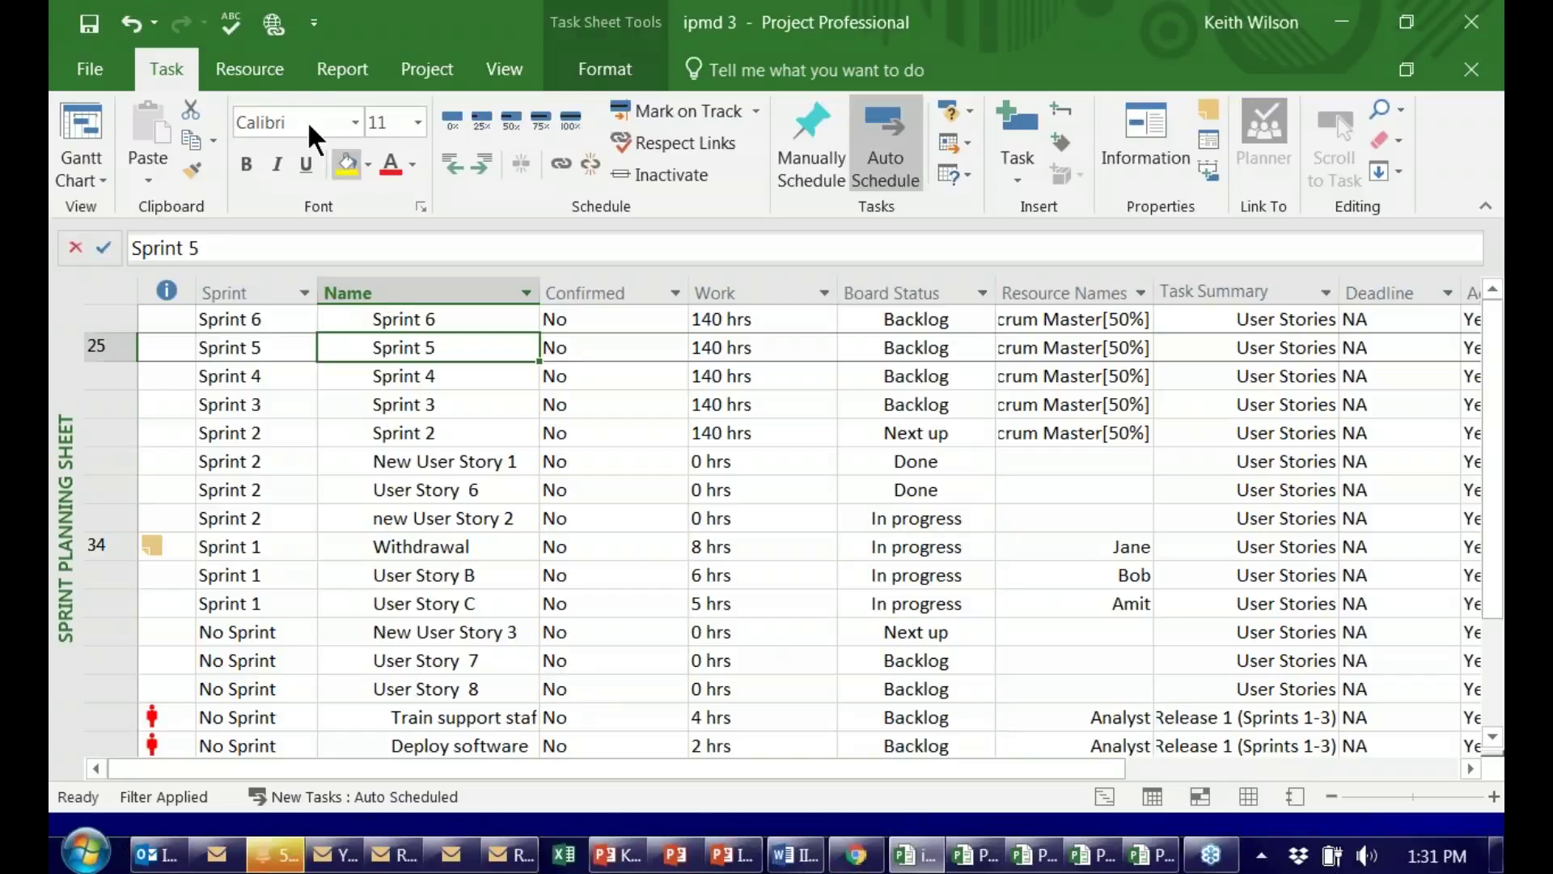
Show the Current Sprint Board.
{"action": "left_click", "coordinate": [95, 179]}
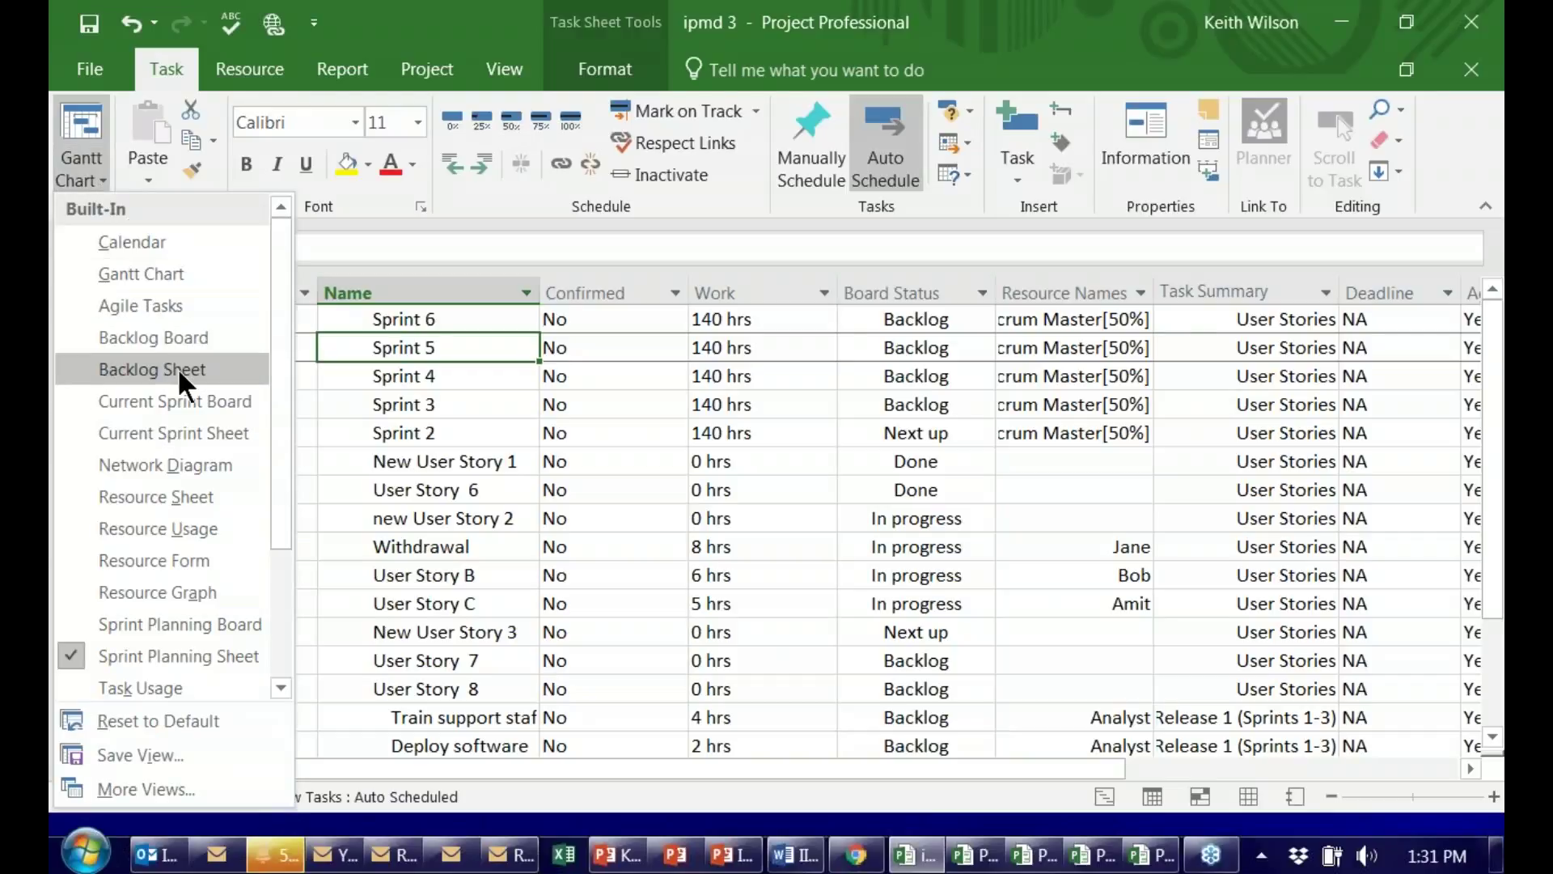
{"action": "left_click", "coordinate": [180, 402]}
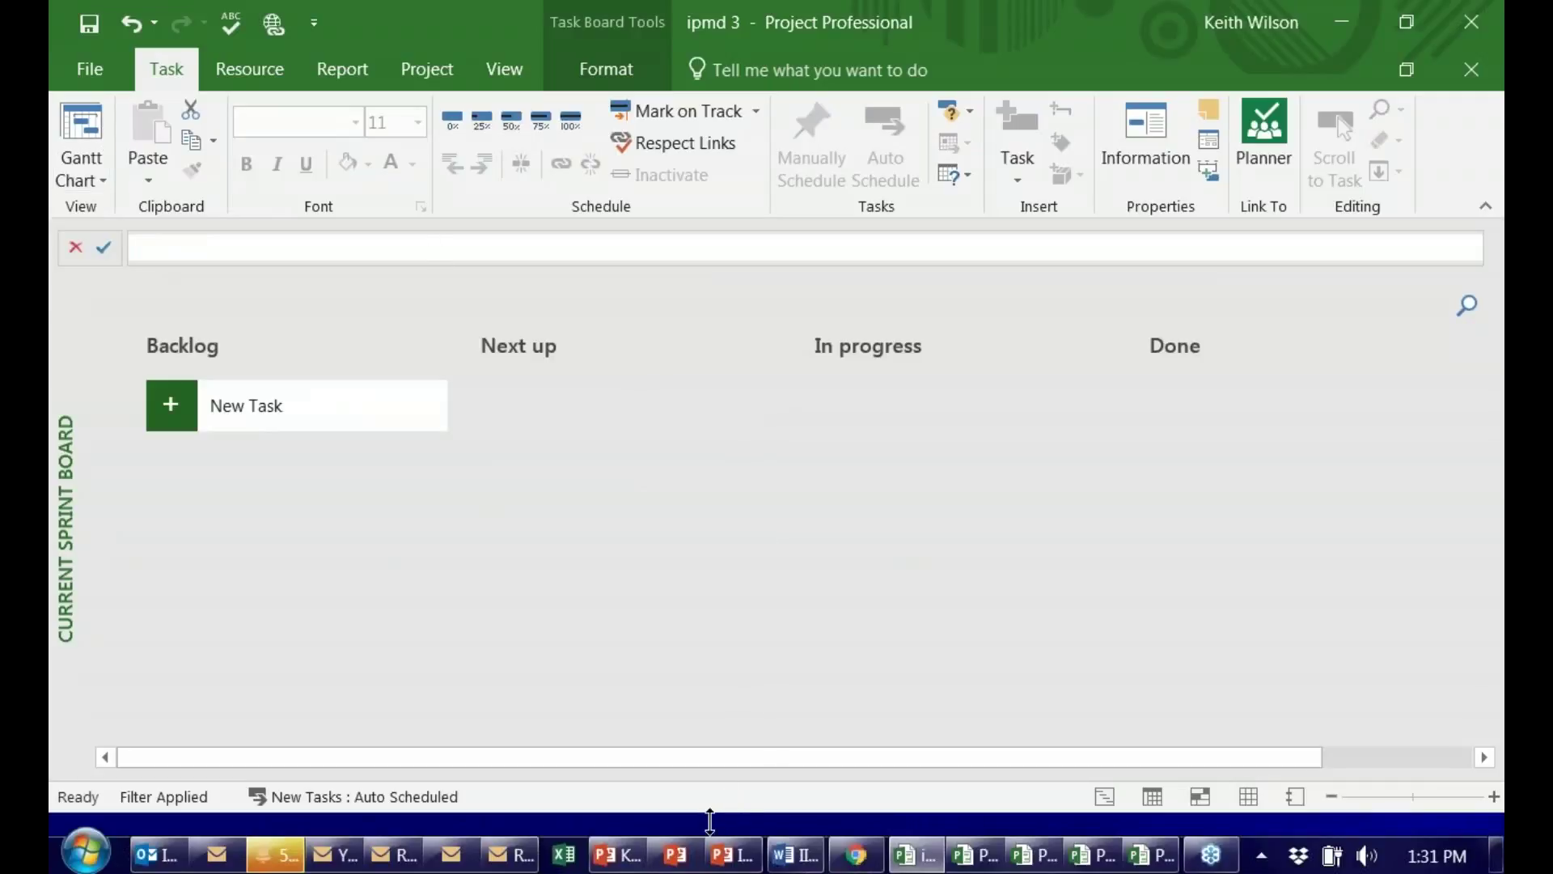
Switch to the Agile Scrum Views Demonstration slide in PowerPoint and highlight the All Agile Tasks and Agile Tasks bullets.
{"action": "mouse_move", "coordinate": [641, 856]}
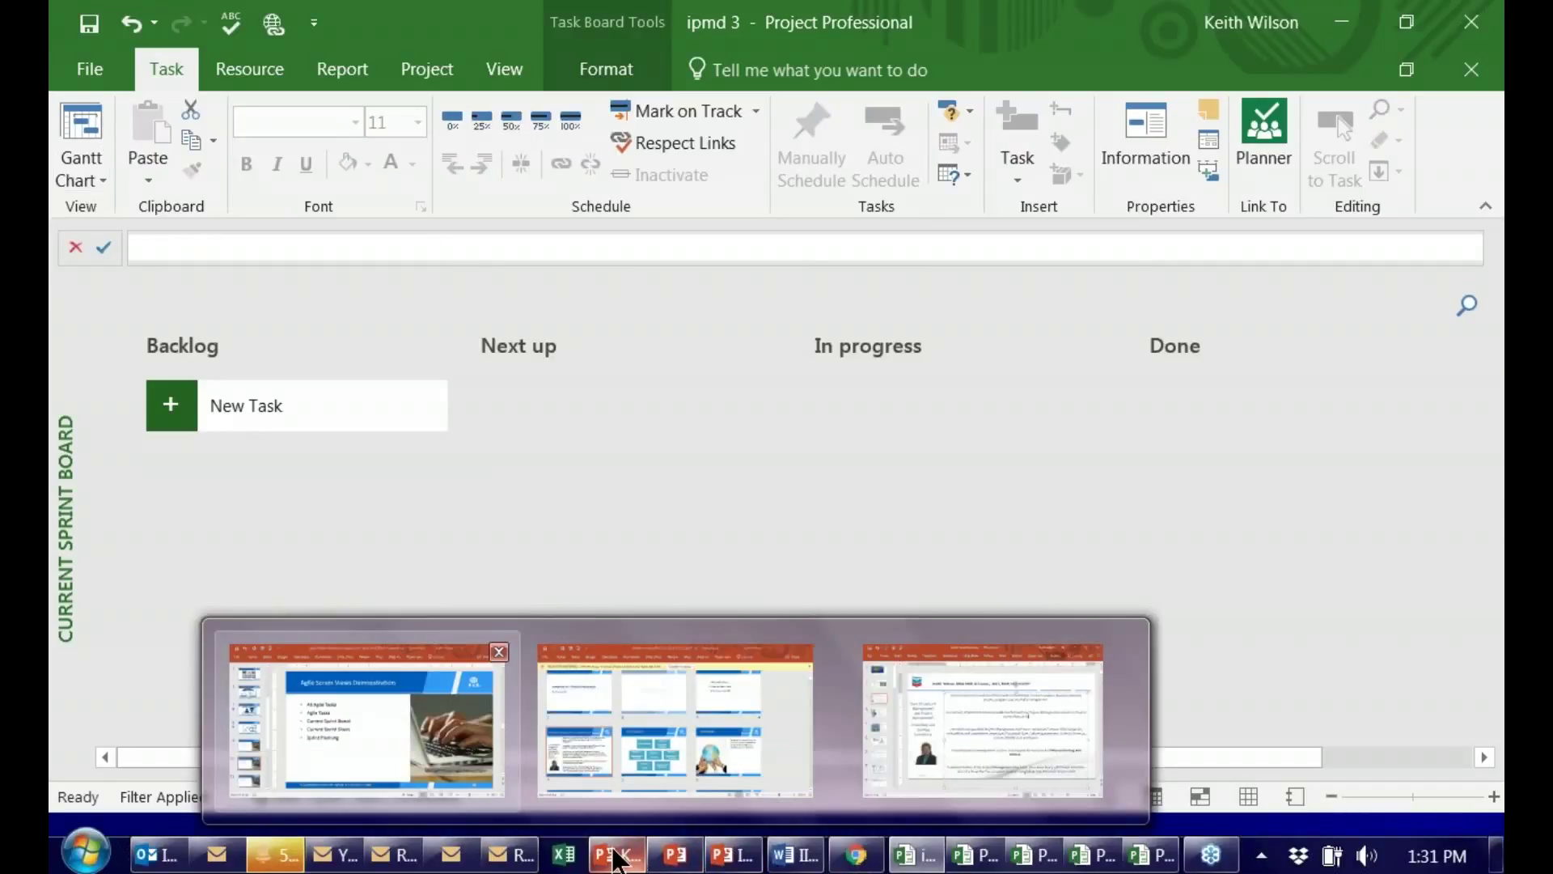
{"action": "left_click", "coordinate": [434, 759]}
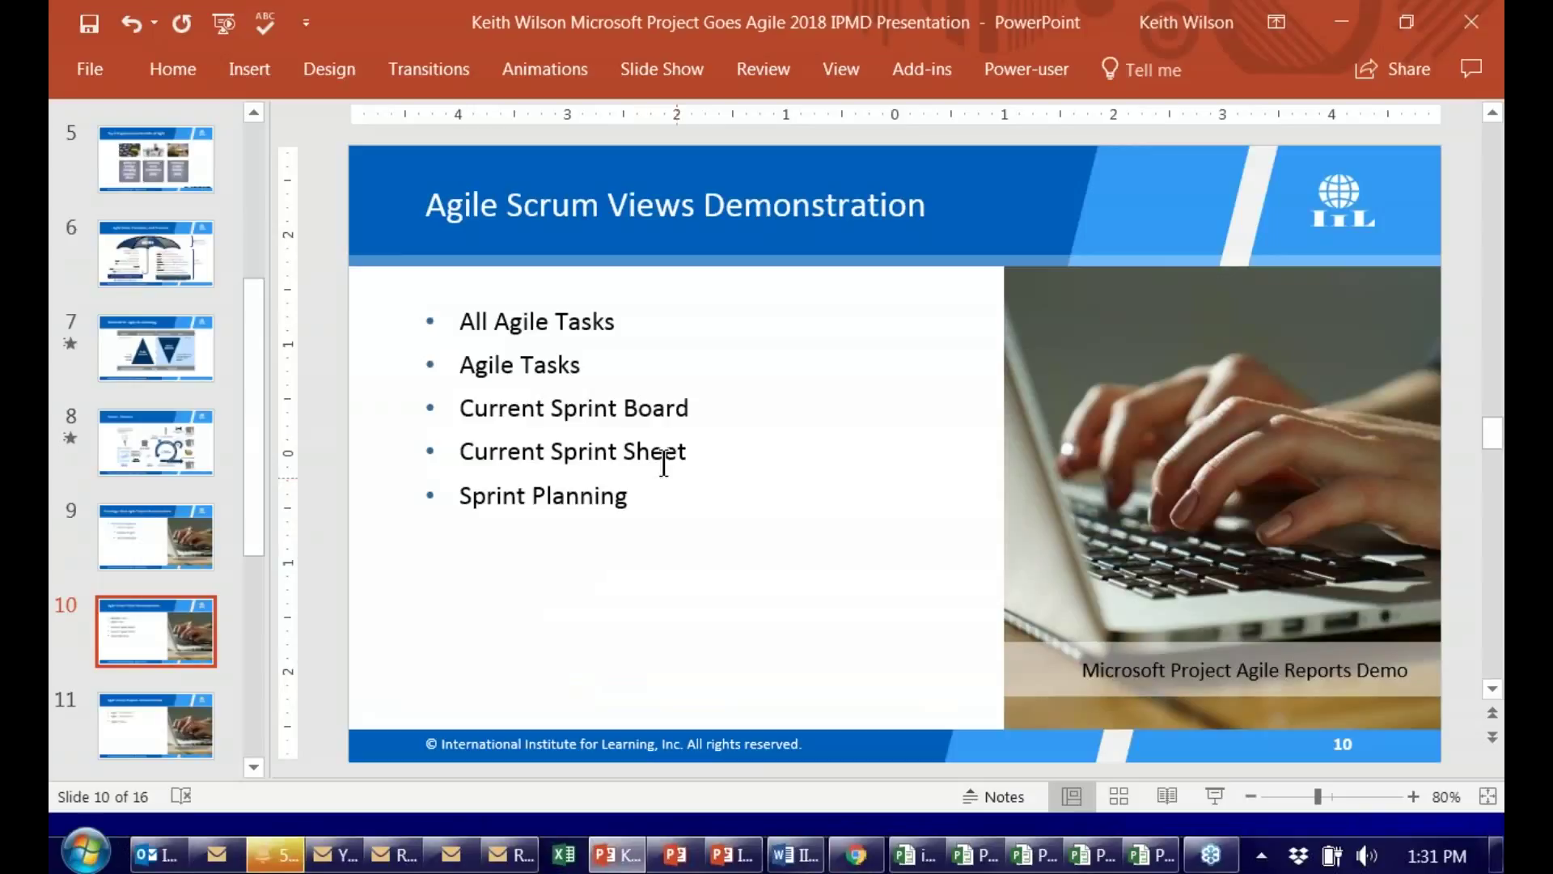
{"action": "left_click_drag", "start_coordinate": [459, 321], "coordinate": [621, 352]}
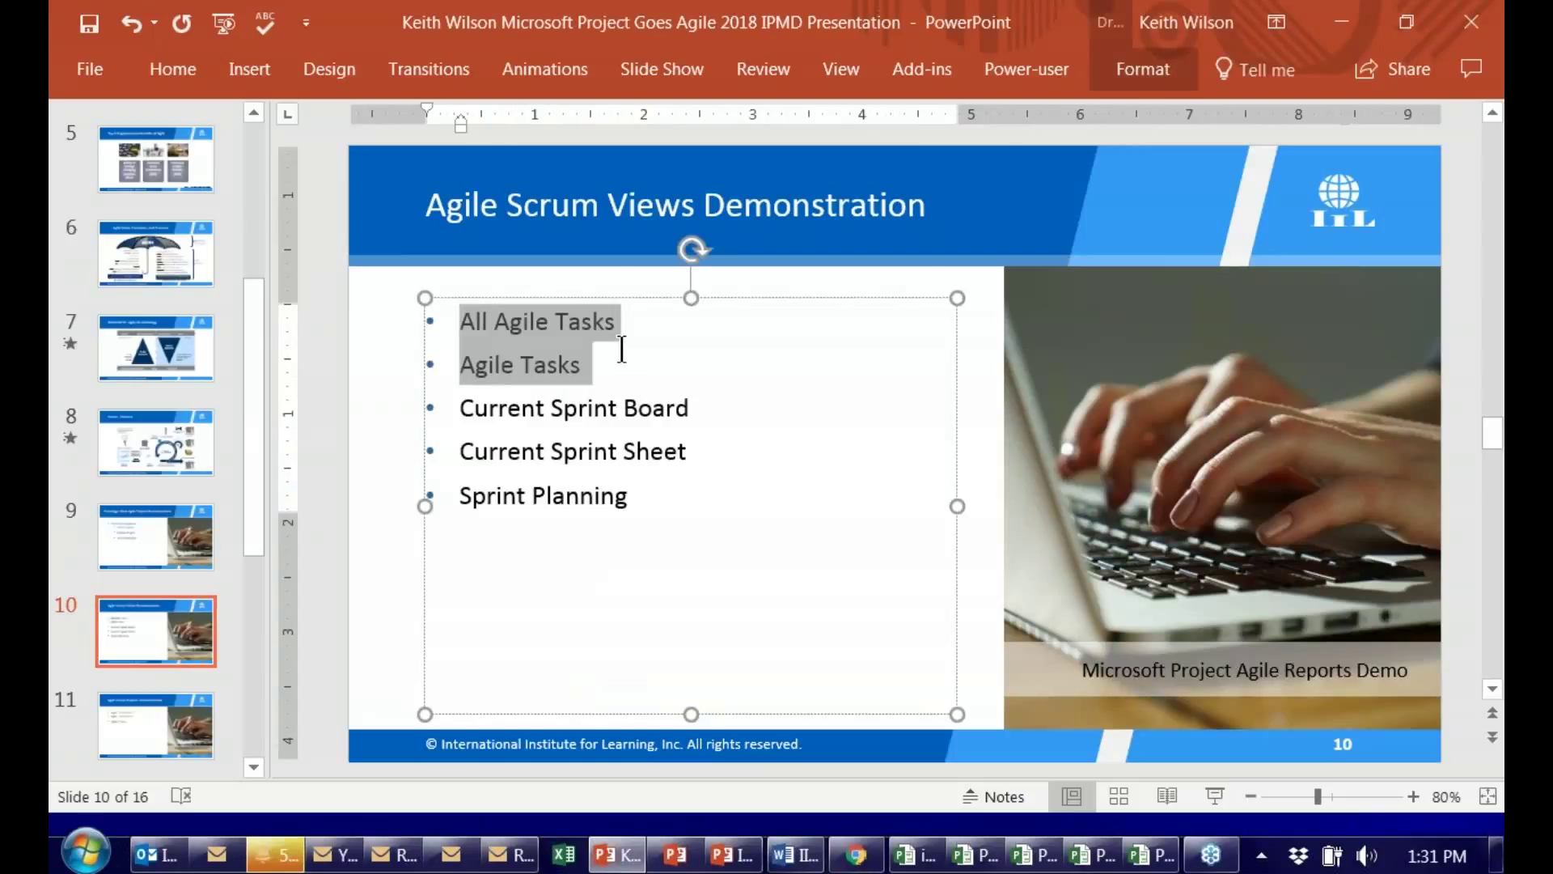
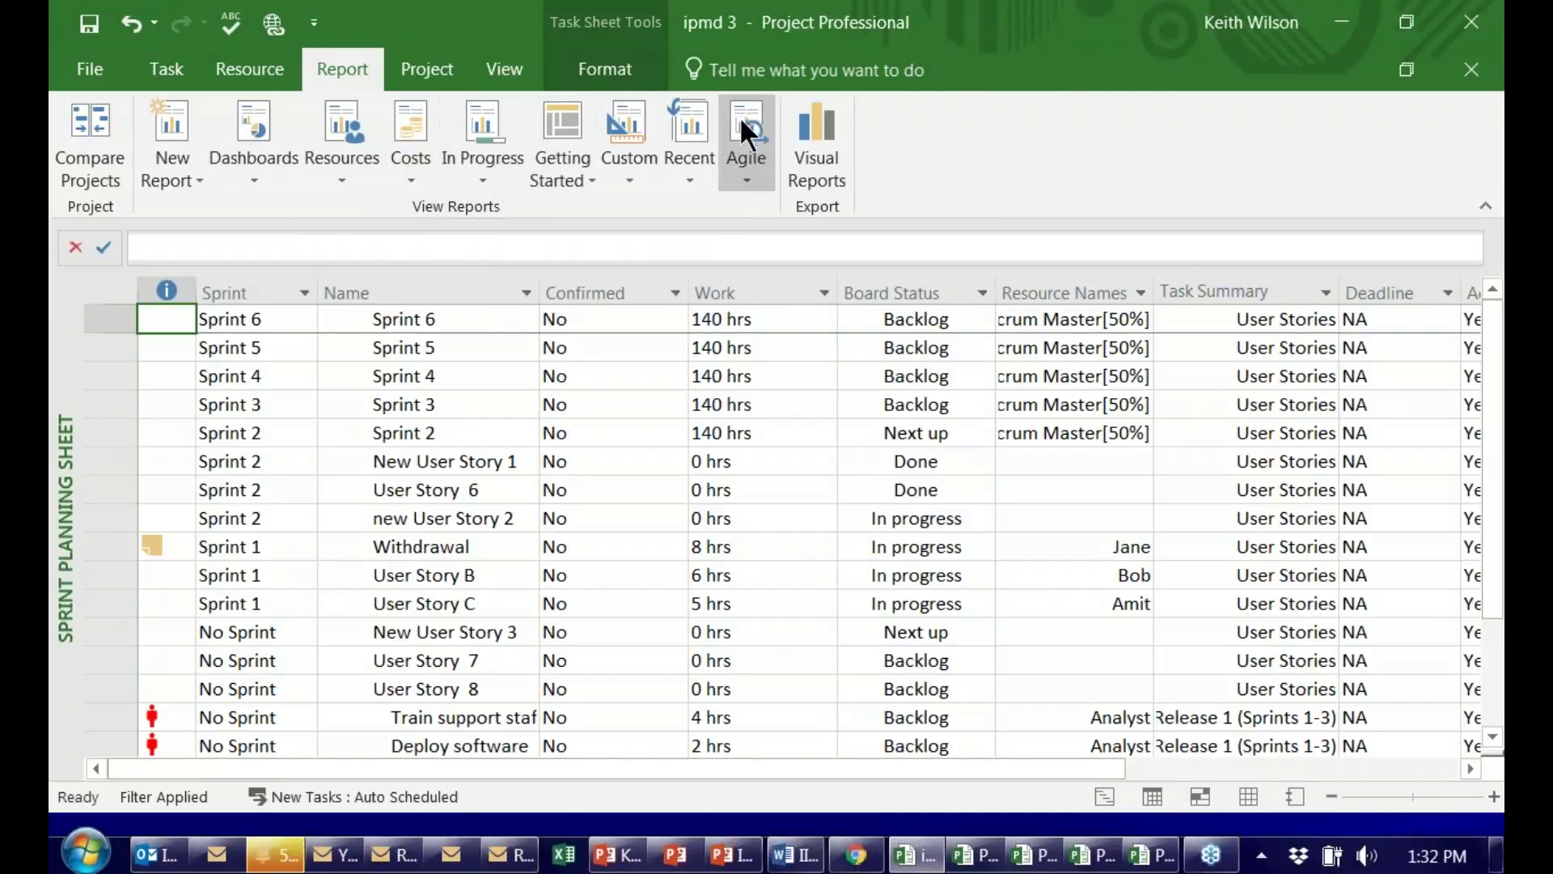
Open the Agile - Task Status report for the project.
{"action": "left_click", "coordinate": [744, 181]}
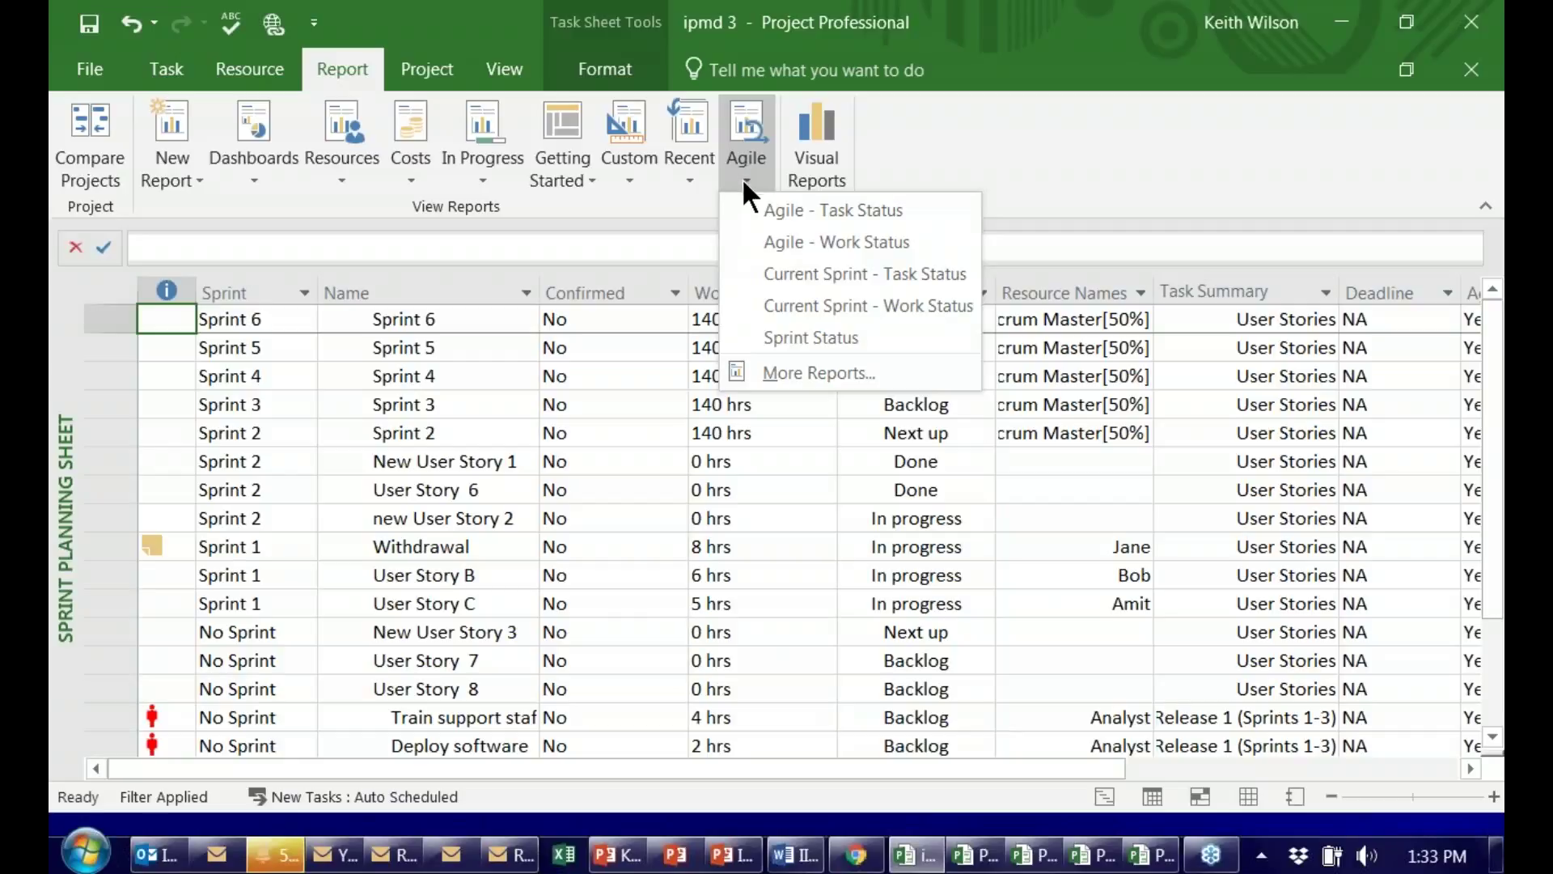
{"action": "left_click", "coordinate": [796, 211]}
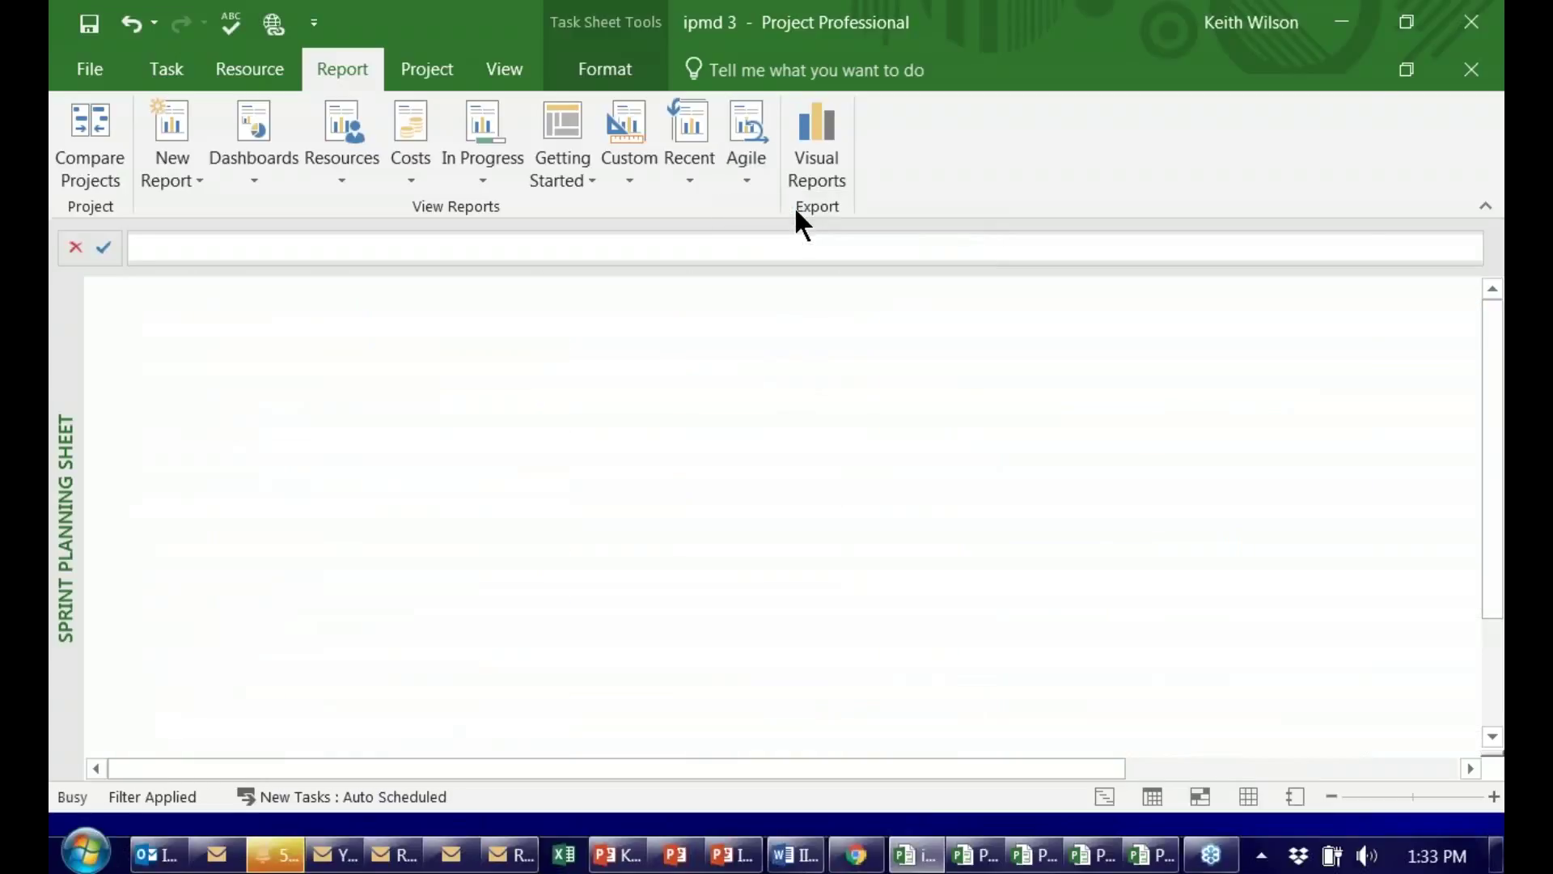
{"action": "scroll", "coordinate": [910, 371], "scroll_direction": "down", "scroll_amount": 1}
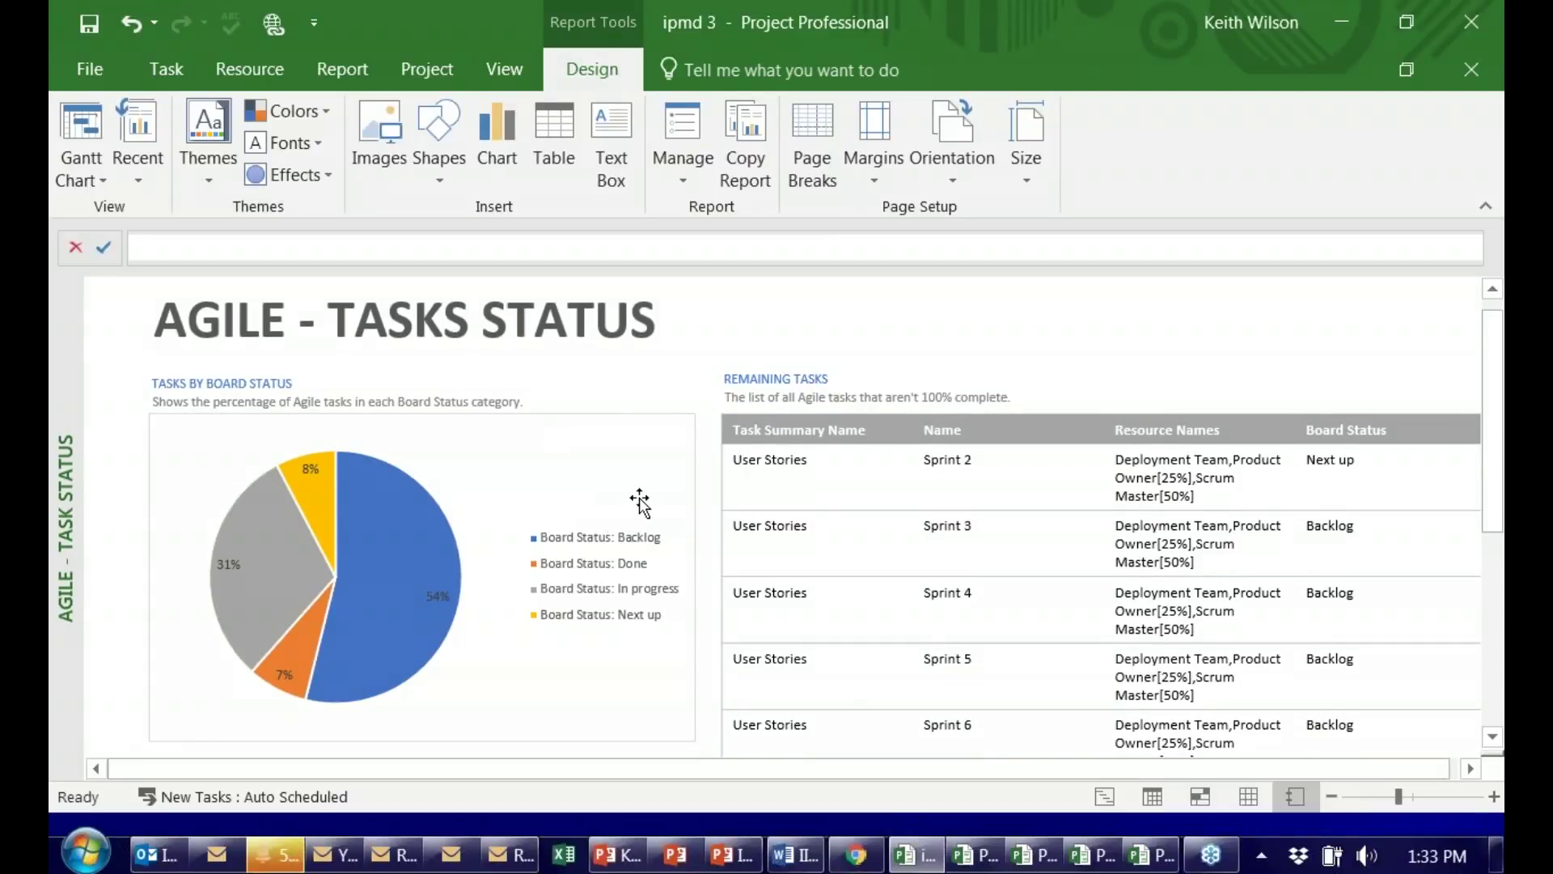
Examine the report's board status chart, remaining tasks table and remaining tasks by resource chart.
{"action": "left_click", "coordinate": [979, 379]}
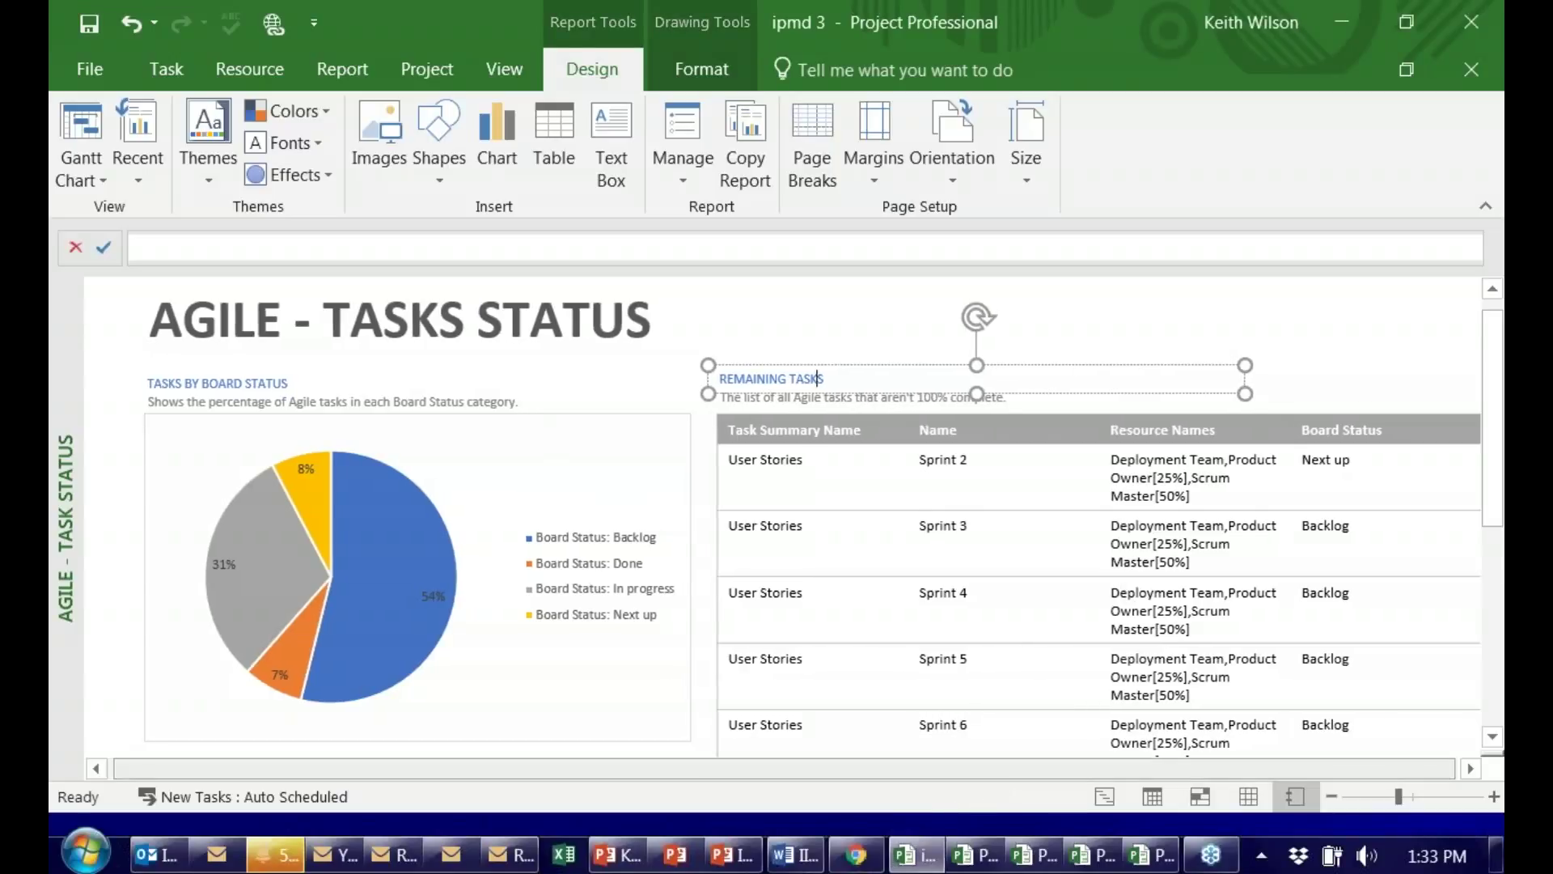
{"action": "scroll", "coordinate": [978, 614], "scroll_direction": "down", "scroll_amount": 3}
{"action": "scroll", "coordinate": [961, 608], "scroll_direction": "down", "scroll_amount": 6}
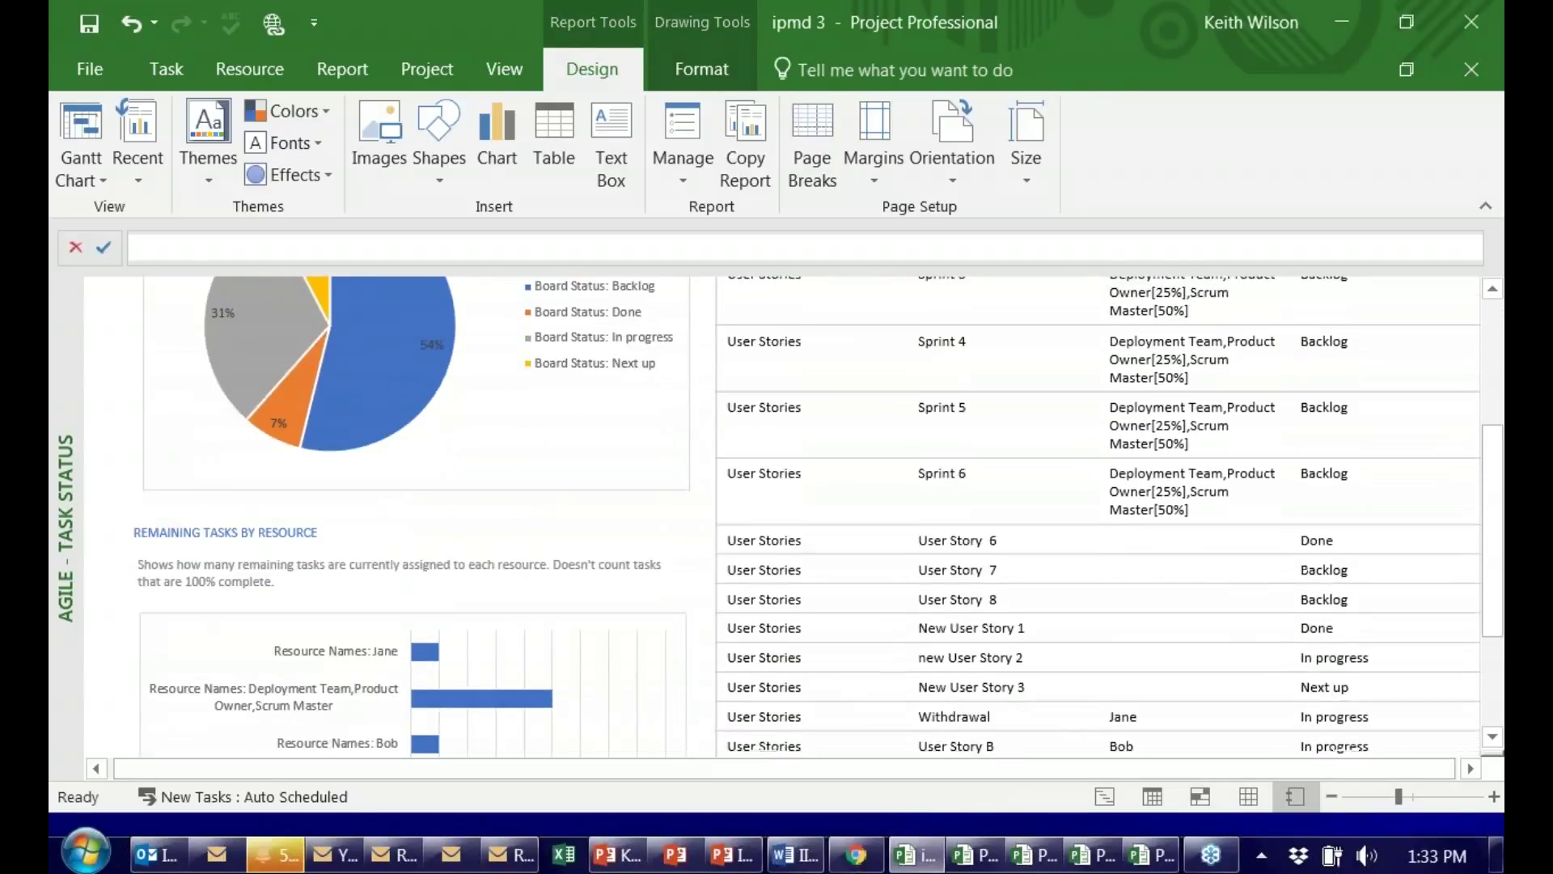
{"action": "scroll", "coordinate": [839, 604], "scroll_direction": "down", "scroll_amount": 1}
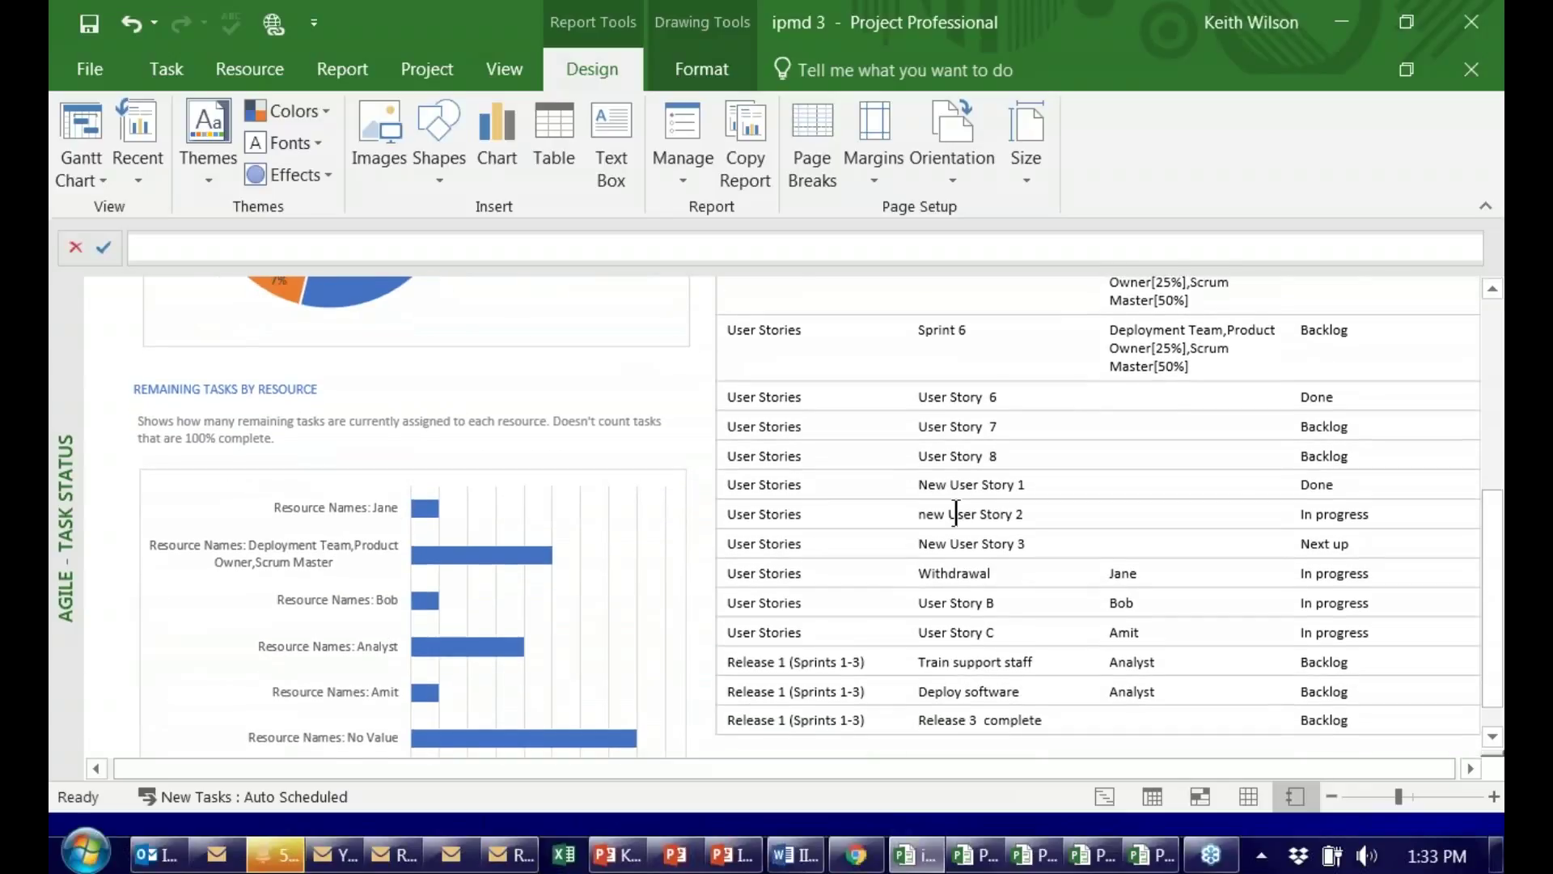
{"action": "scroll", "coordinate": [953, 510], "scroll_direction": "up", "scroll_amount": 2}
{"action": "scroll", "coordinate": [953, 506], "scroll_direction": "down", "scroll_amount": 8}
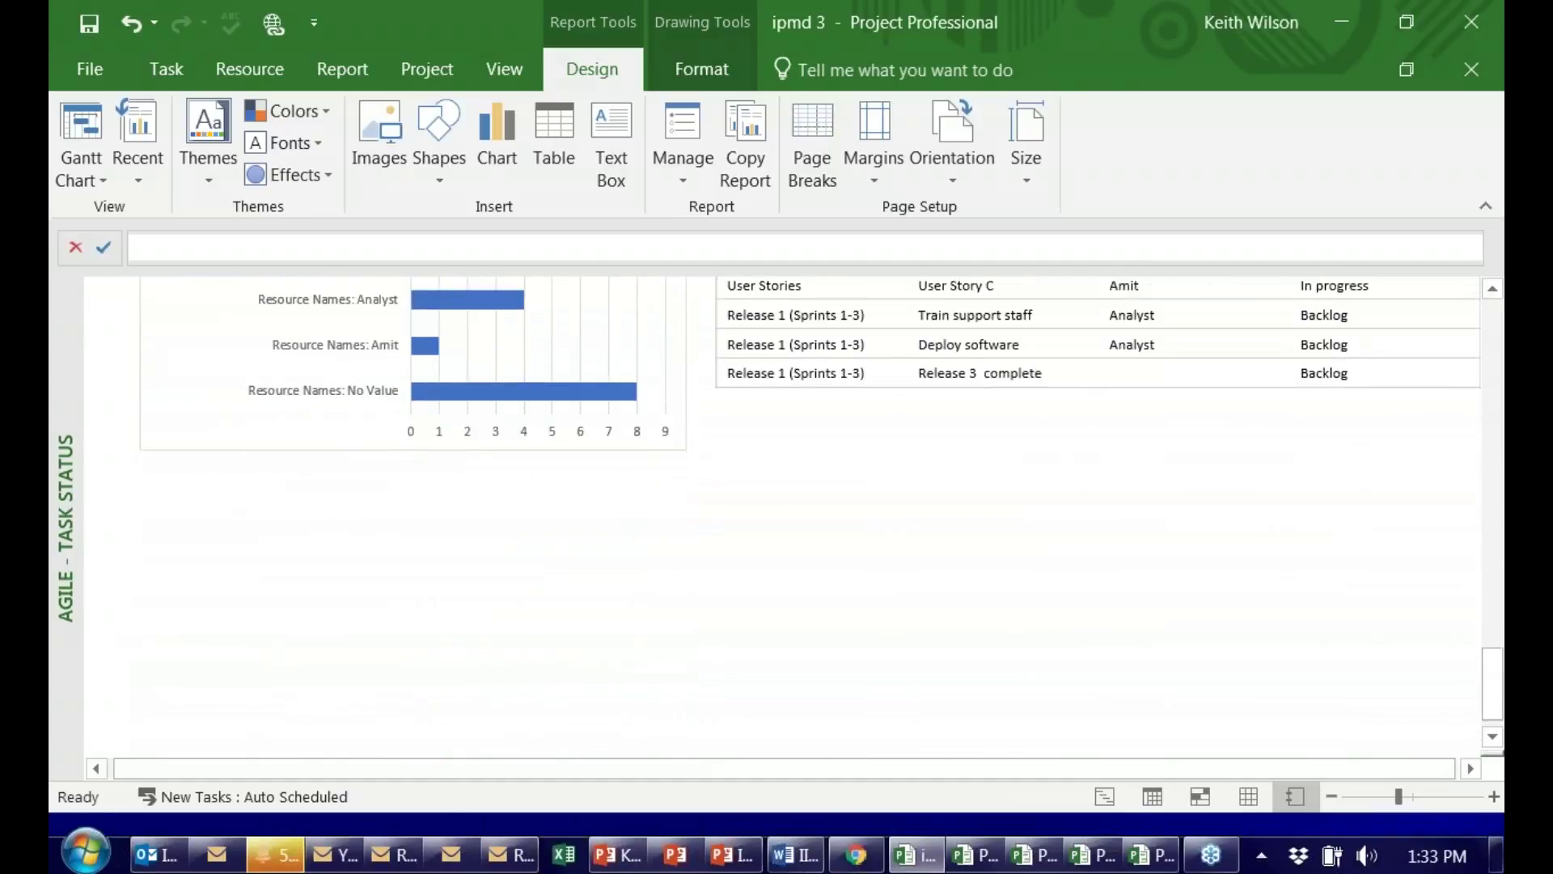
{"action": "scroll", "coordinate": [930, 481], "scroll_direction": "up", "scroll_amount": 9}
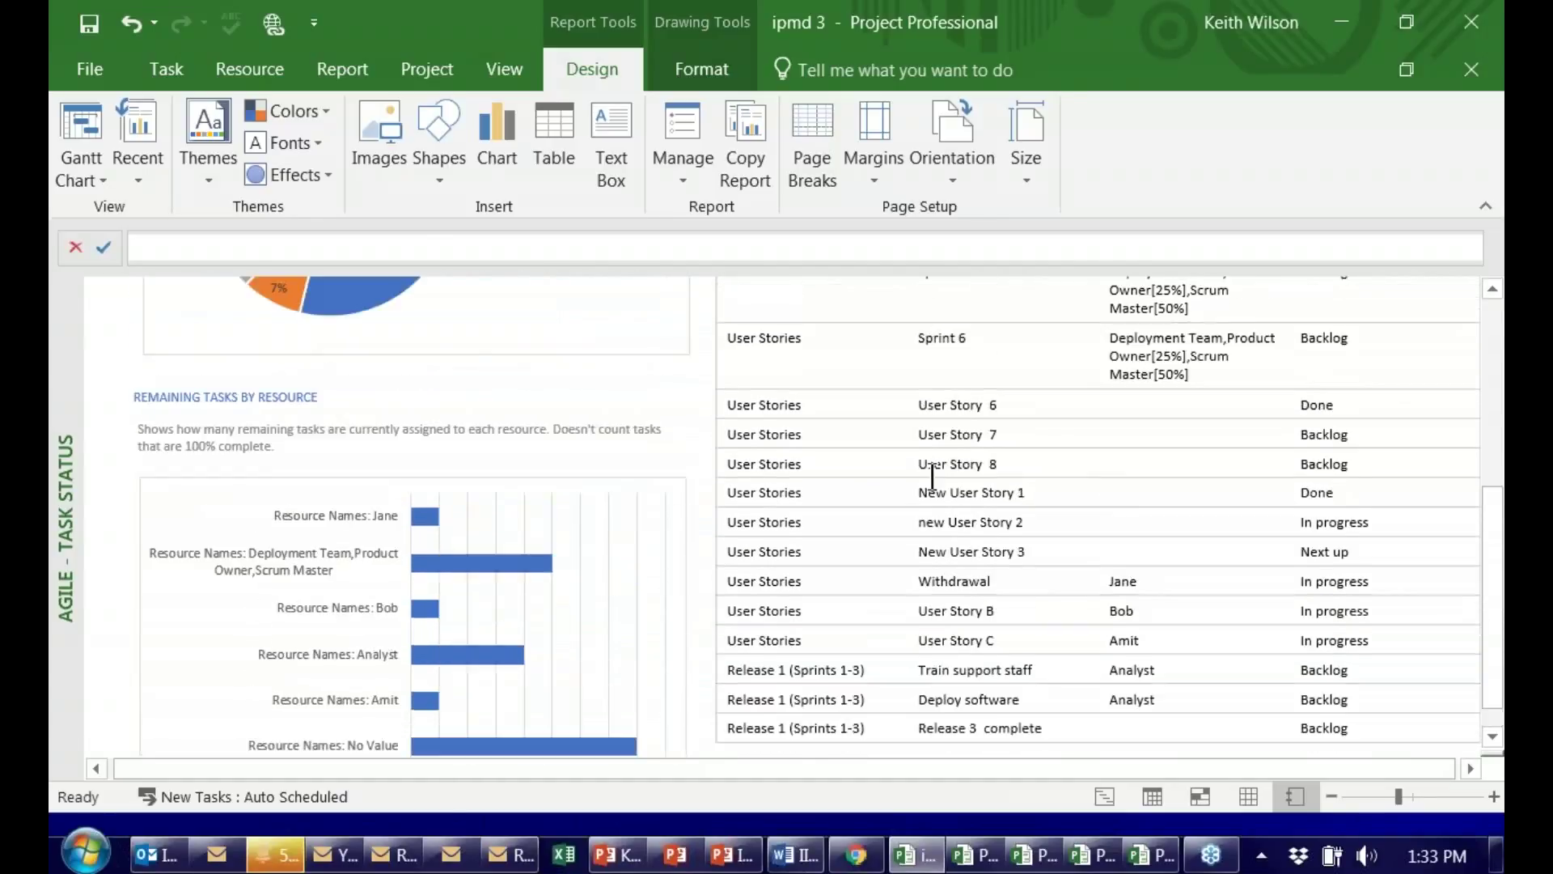
{"action": "scroll", "coordinate": [931, 461], "scroll_direction": "up", "scroll_amount": 5}
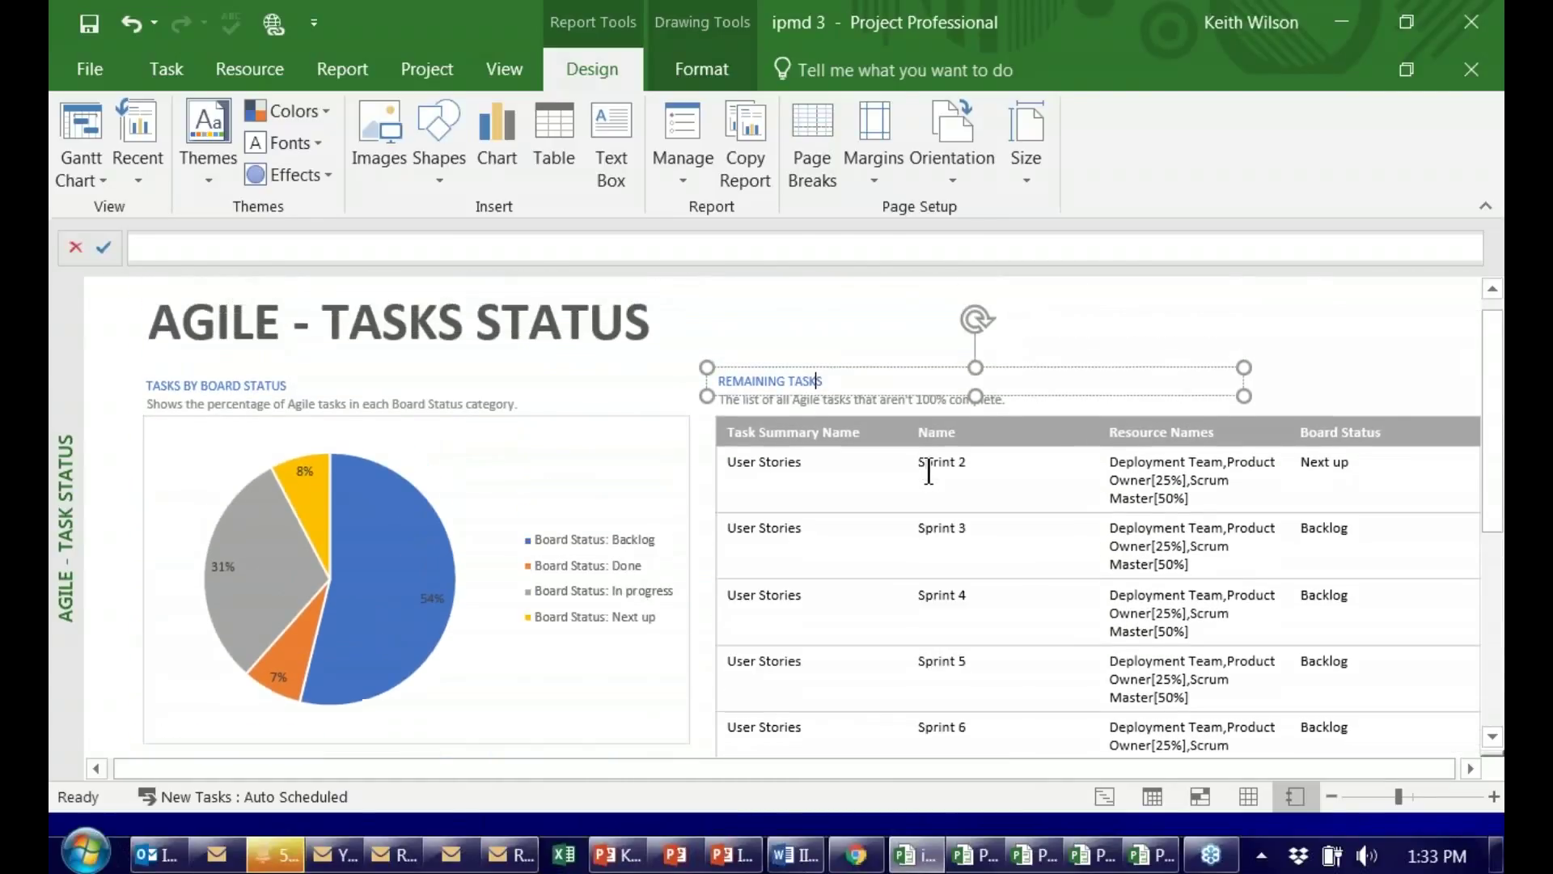
{"action": "left_click", "coordinate": [890, 334]}
{"action": "left_click", "coordinate": [953, 324]}
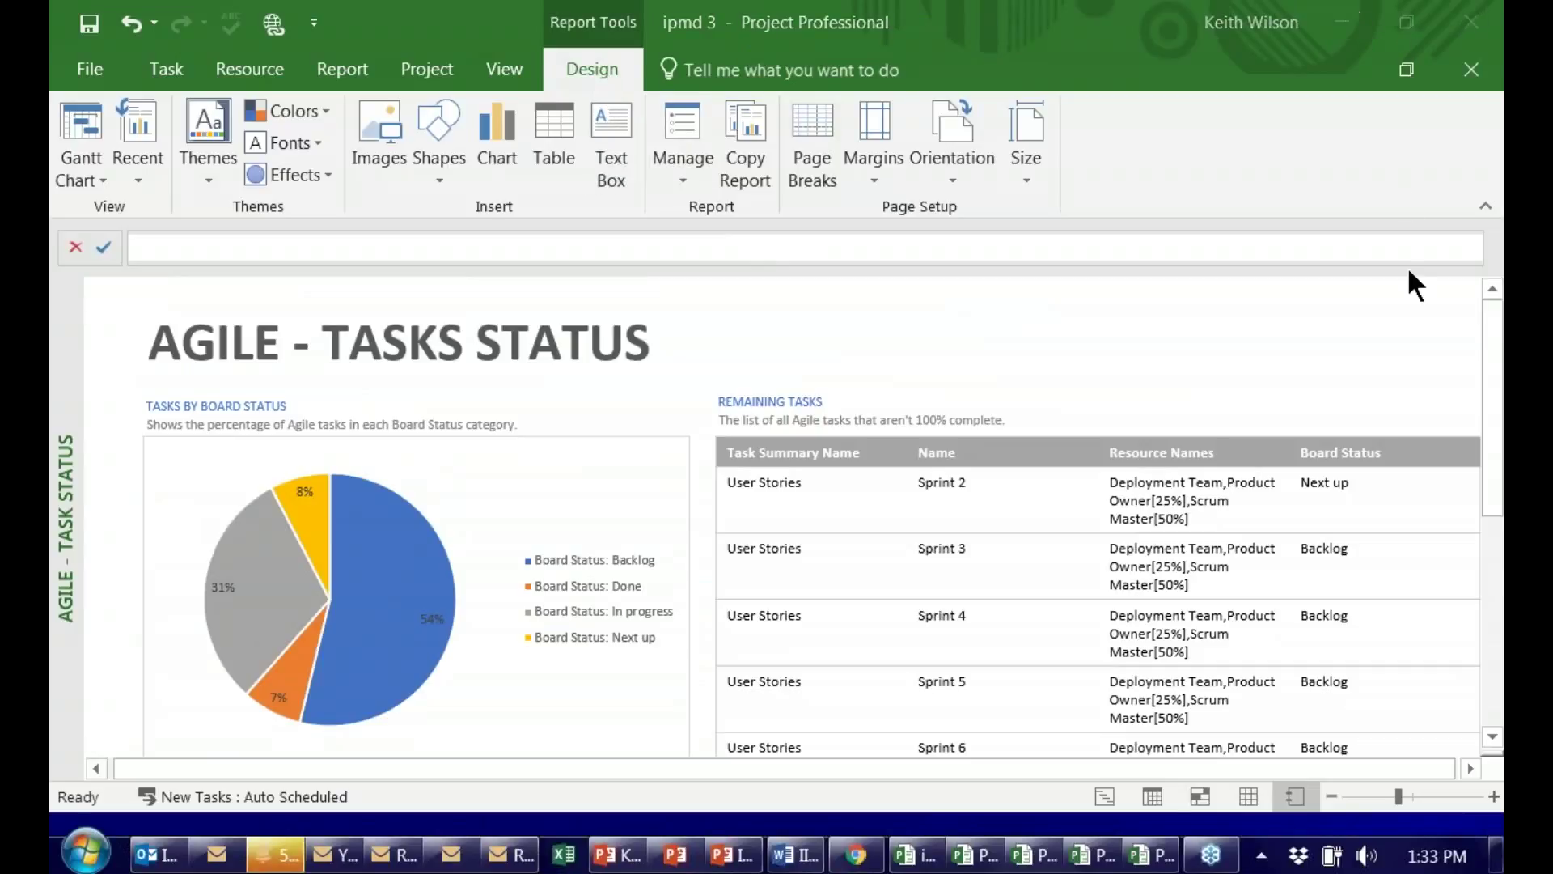
Insert the orange-red flower picture into the Agile - Task Status report.
{"action": "left_click", "coordinate": [885, 332]}
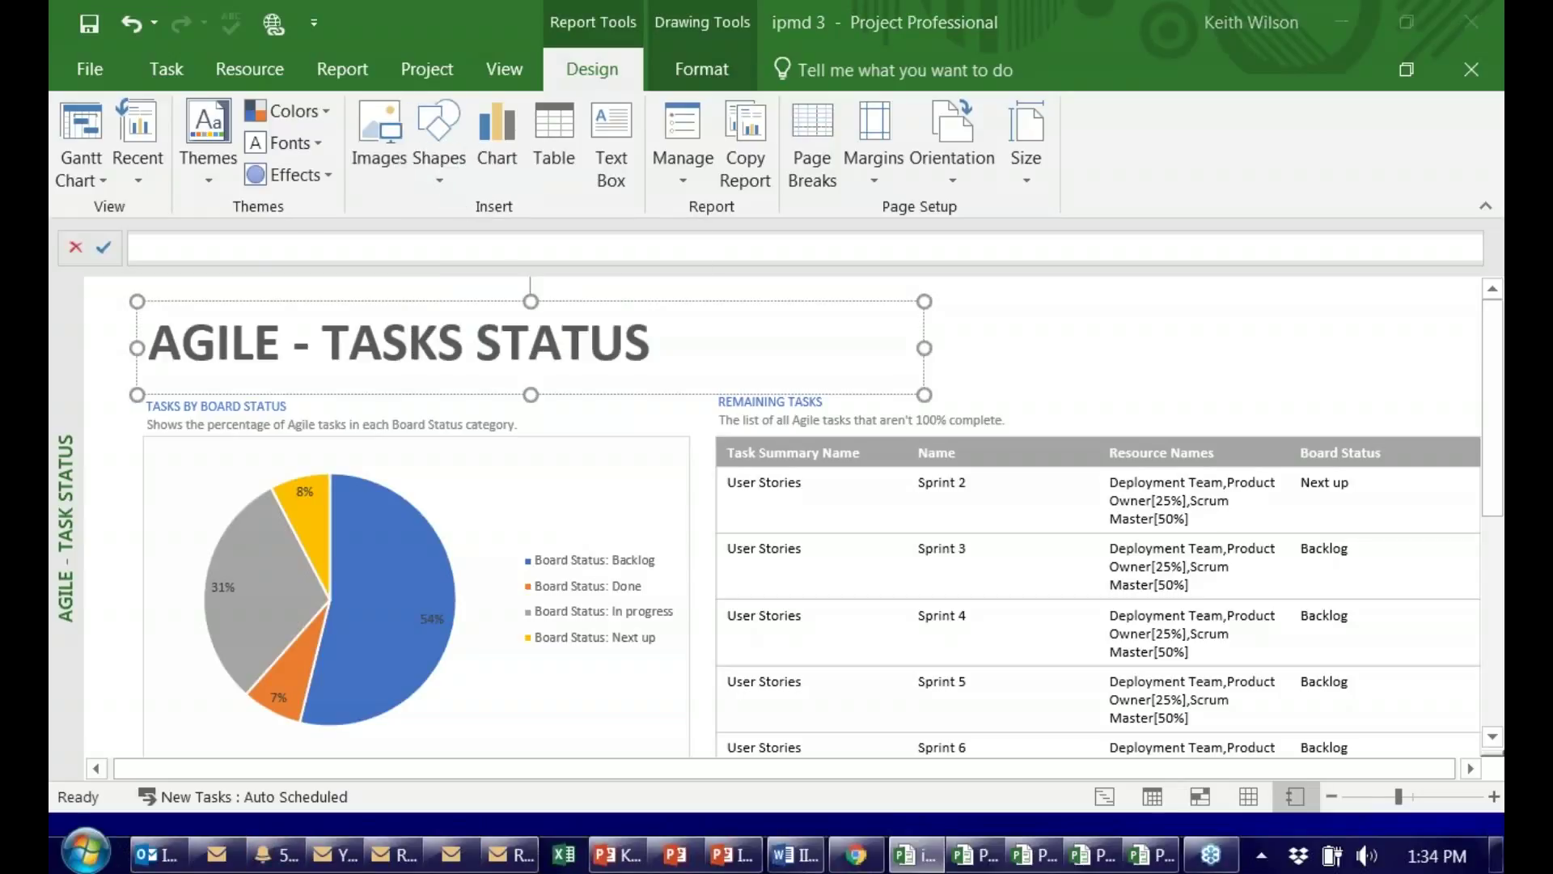
{"action": "left_click", "coordinate": [388, 142]}
{"action": "double_click", "coordinate": [395, 275]}
{"action": "double_click", "coordinate": [413, 303]}
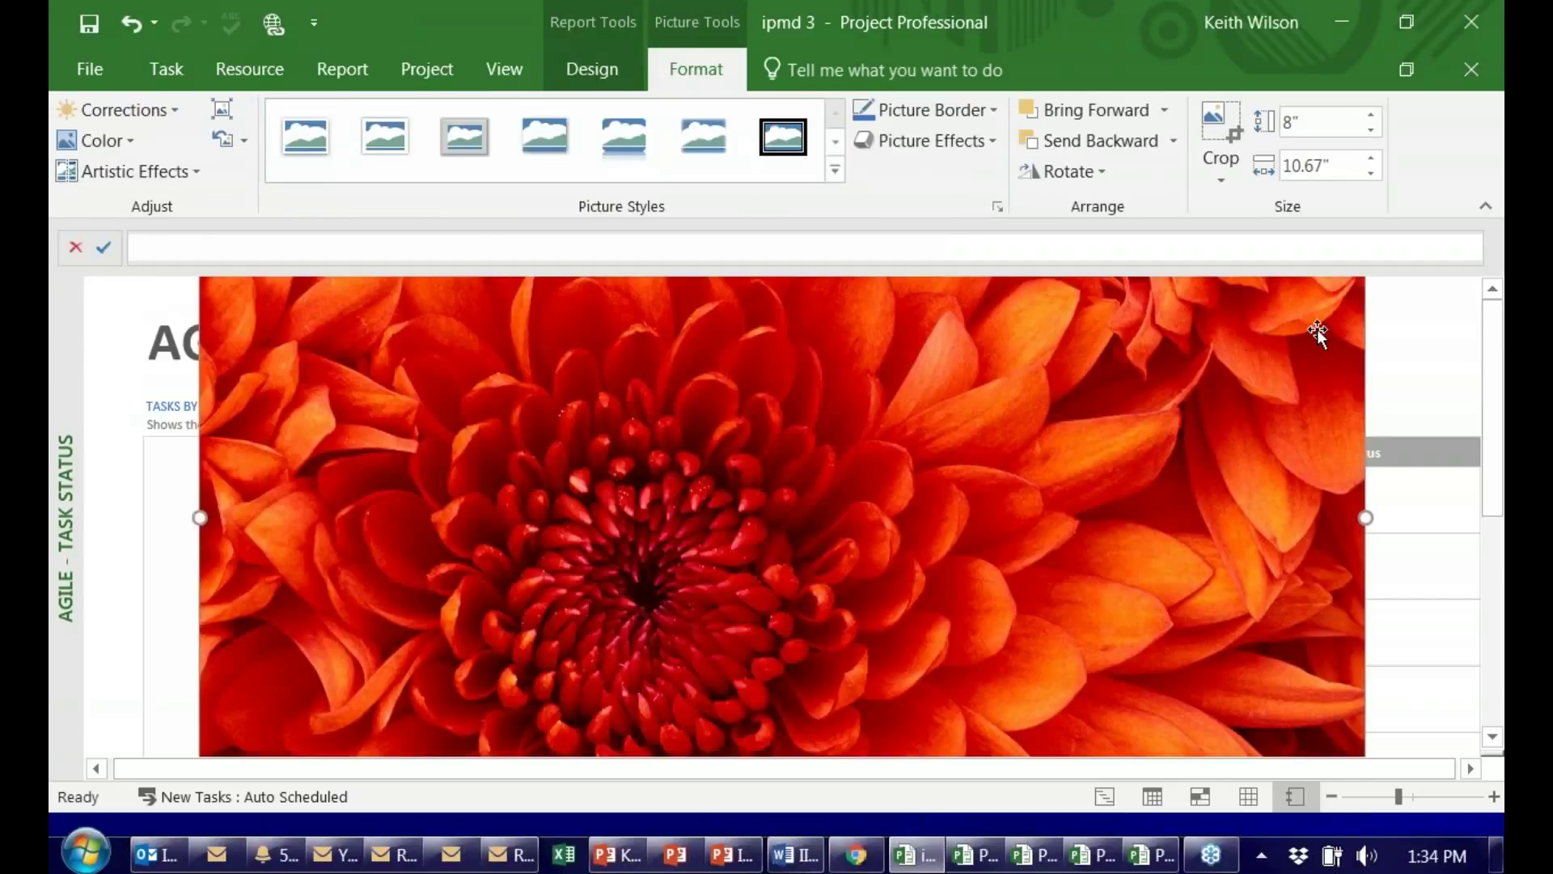
Shrink the flower picture to about 2.42" wide and 2.78" high, clear of the board status pie chart.
{"action": "left_click_drag", "start_coordinate": [1366, 518], "coordinate": [465, 499]}
{"action": "scroll", "coordinate": [388, 558], "scroll_direction": "down", "scroll_amount": 2}
{"action": "scroll", "coordinate": [392, 635], "scroll_direction": "down", "scroll_amount": 5}
{"action": "scroll", "coordinate": [391, 640], "scroll_direction": "down", "scroll_amount": 2}
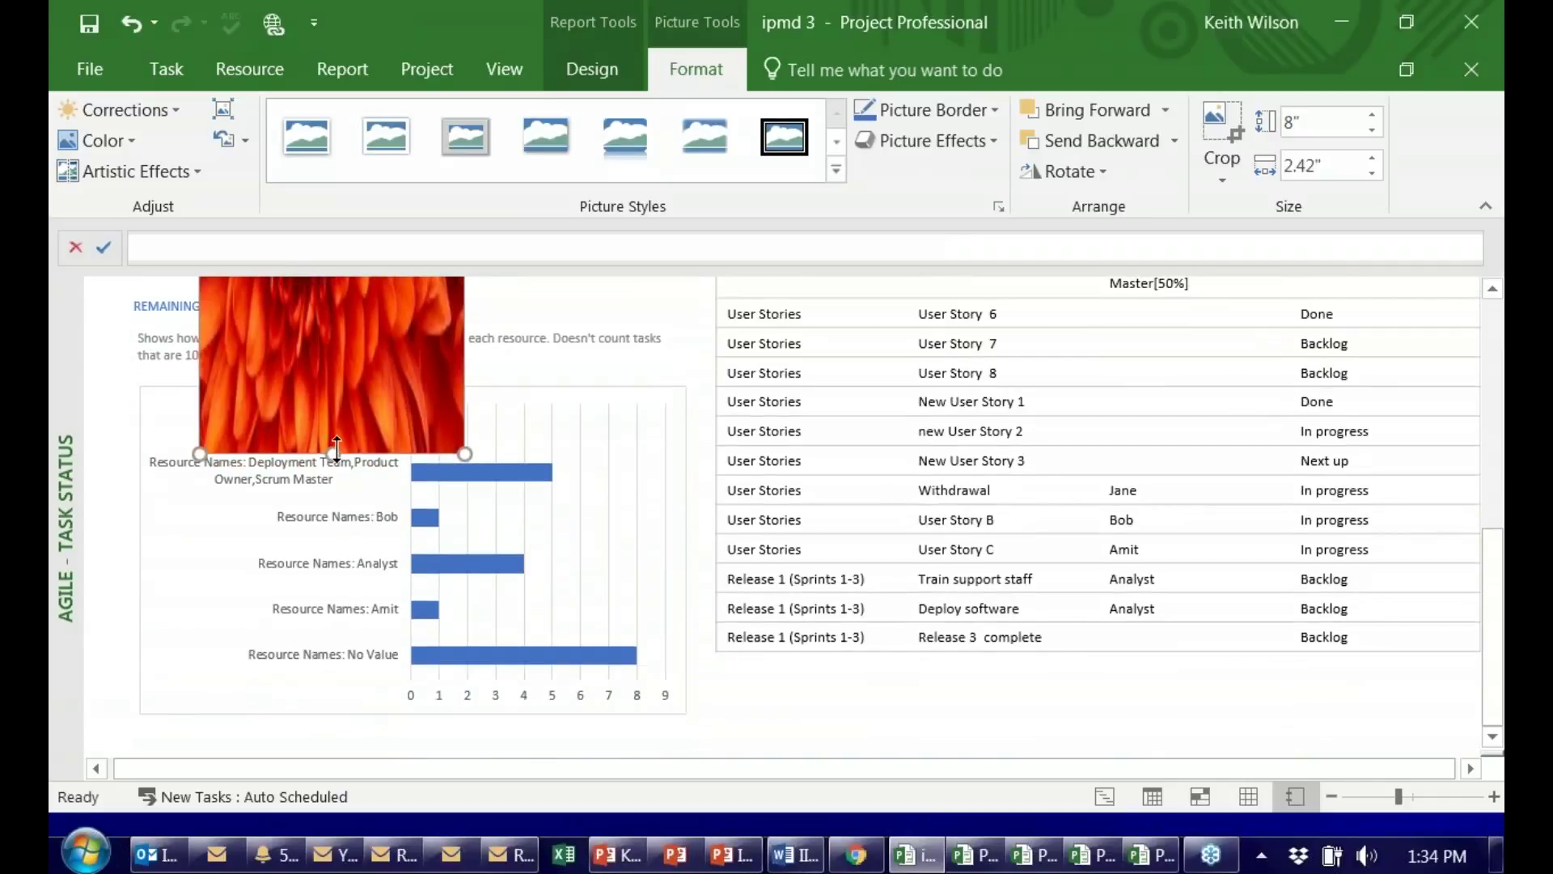
{"action": "scroll", "coordinate": [359, 318], "scroll_direction": "up", "scroll_amount": 4}
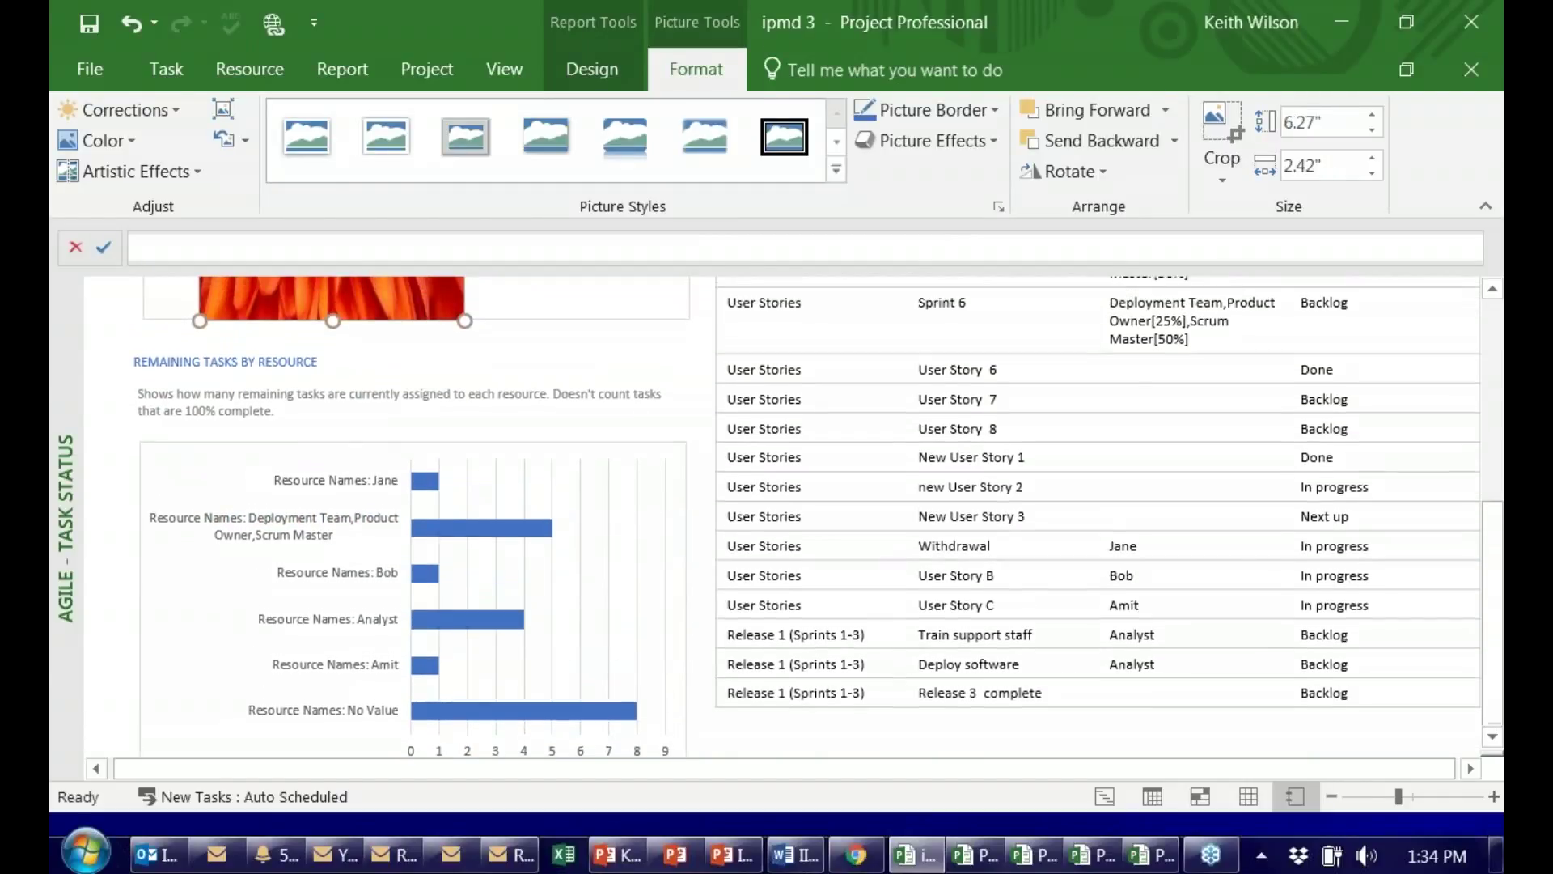
{"action": "scroll", "coordinate": [356, 336], "scroll_direction": "up", "scroll_amount": 2}
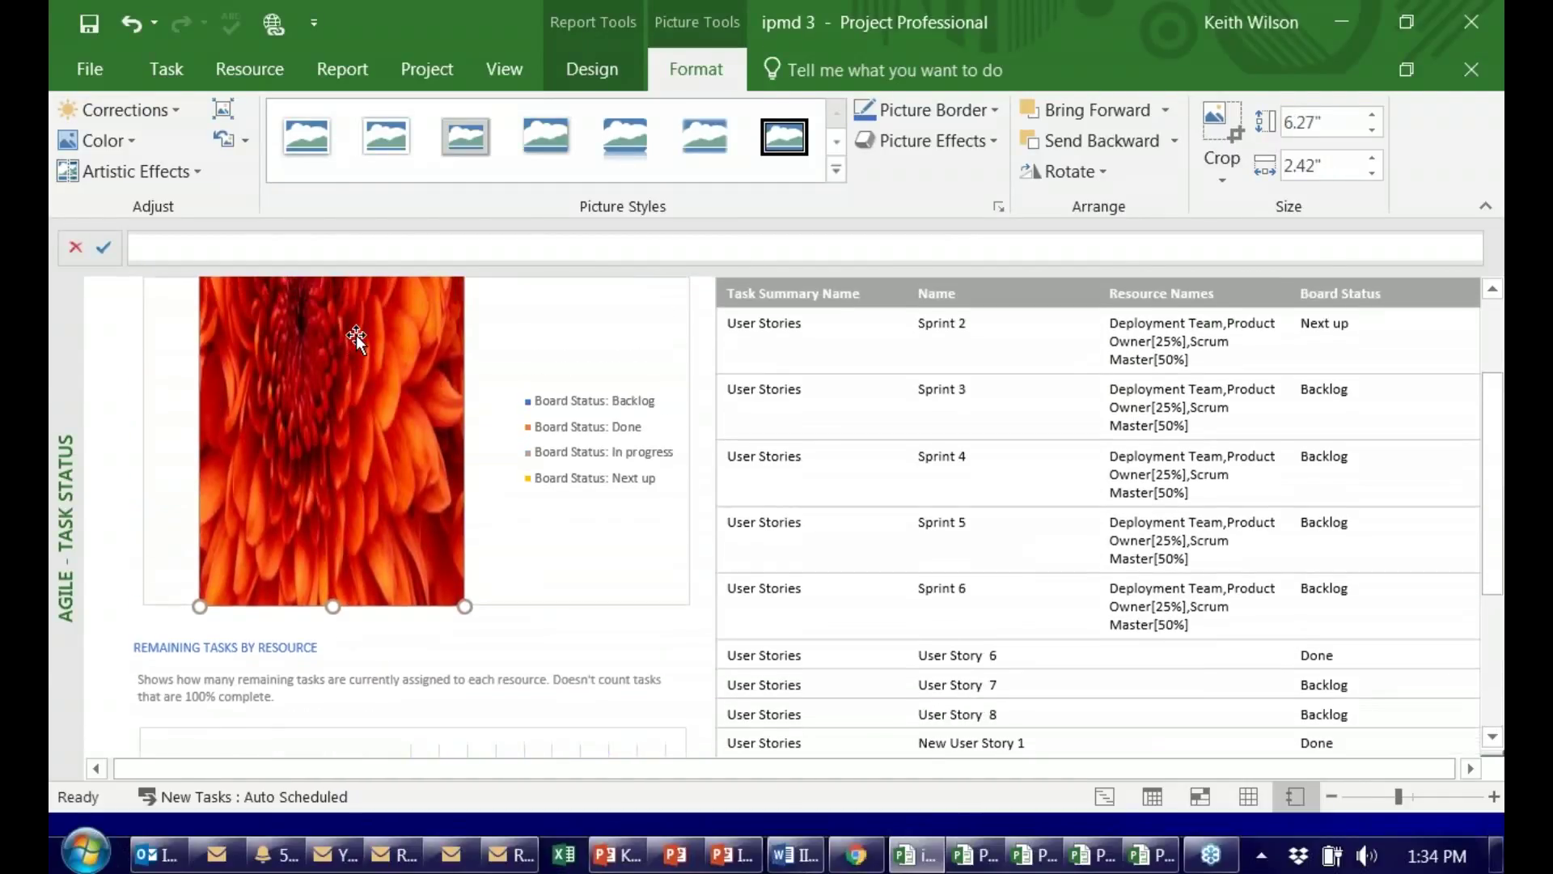
{"action": "scroll", "coordinate": [347, 296], "scroll_direction": "up", "scroll_amount": 2}
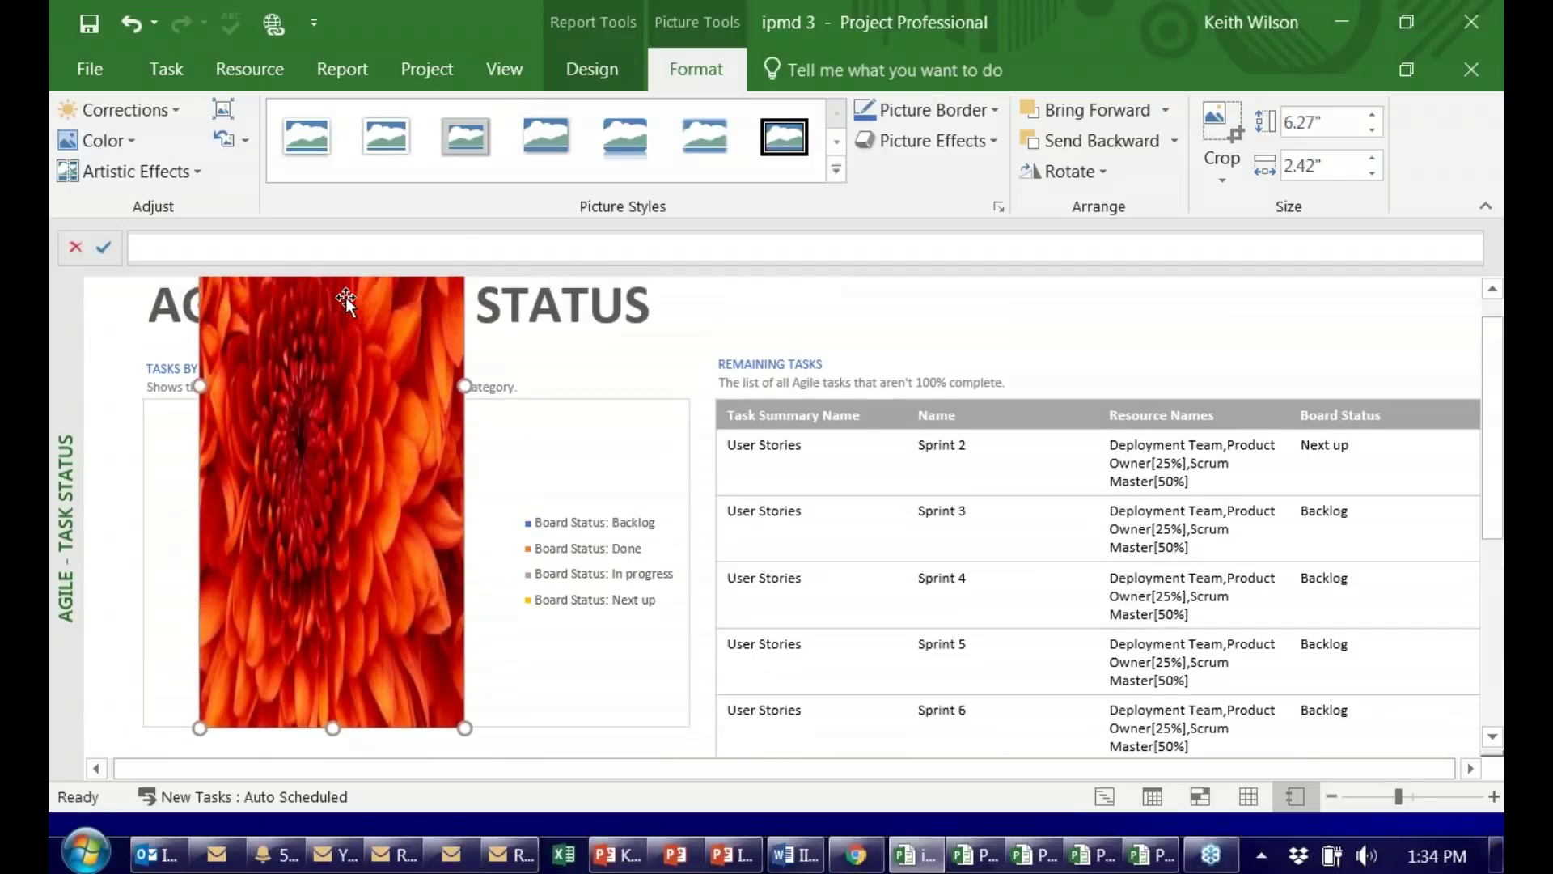
{"action": "scroll", "coordinate": [347, 568], "scroll_direction": "down", "scroll_amount": 2}
{"action": "left_click_drag", "start_coordinate": [332, 685], "coordinate": [348, 306]}
{"action": "scroll", "coordinate": [439, 357], "scroll_direction": "up", "scroll_amount": 2}
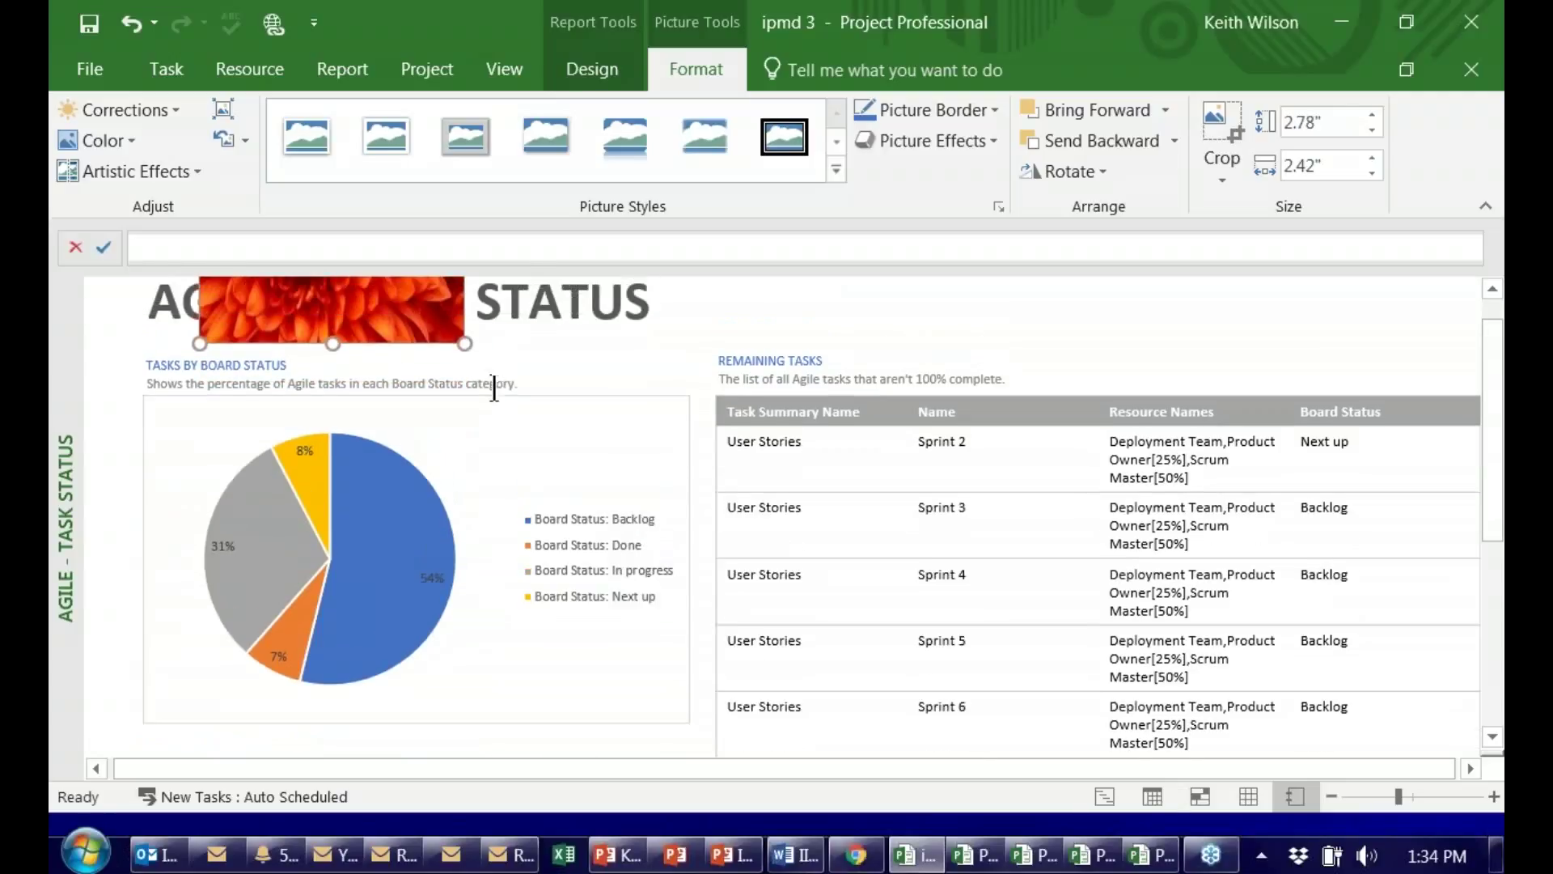
Shrink the flower picture to 0.5" high by 0.91" wide and place it in the report's upper-right corner, level with the title.
{"action": "left_click_drag", "start_coordinate": [368, 318], "coordinate": [900, 526]}
{"action": "left_click_drag", "start_coordinate": [768, 552], "coordinate": [1343, 328]}
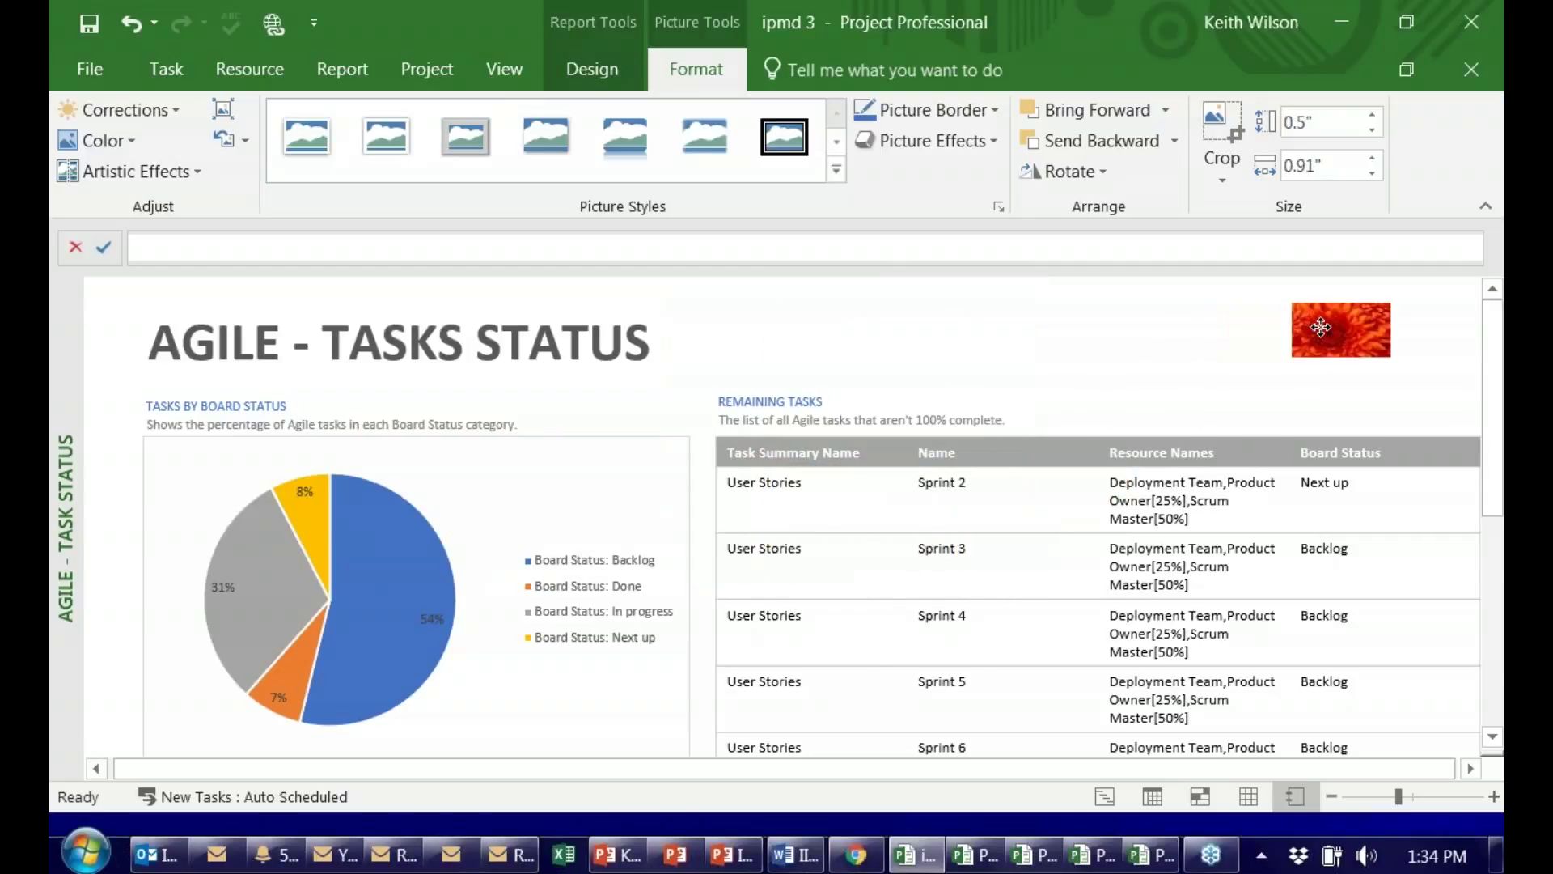
{"action": "left_click", "coordinate": [1026, 344]}
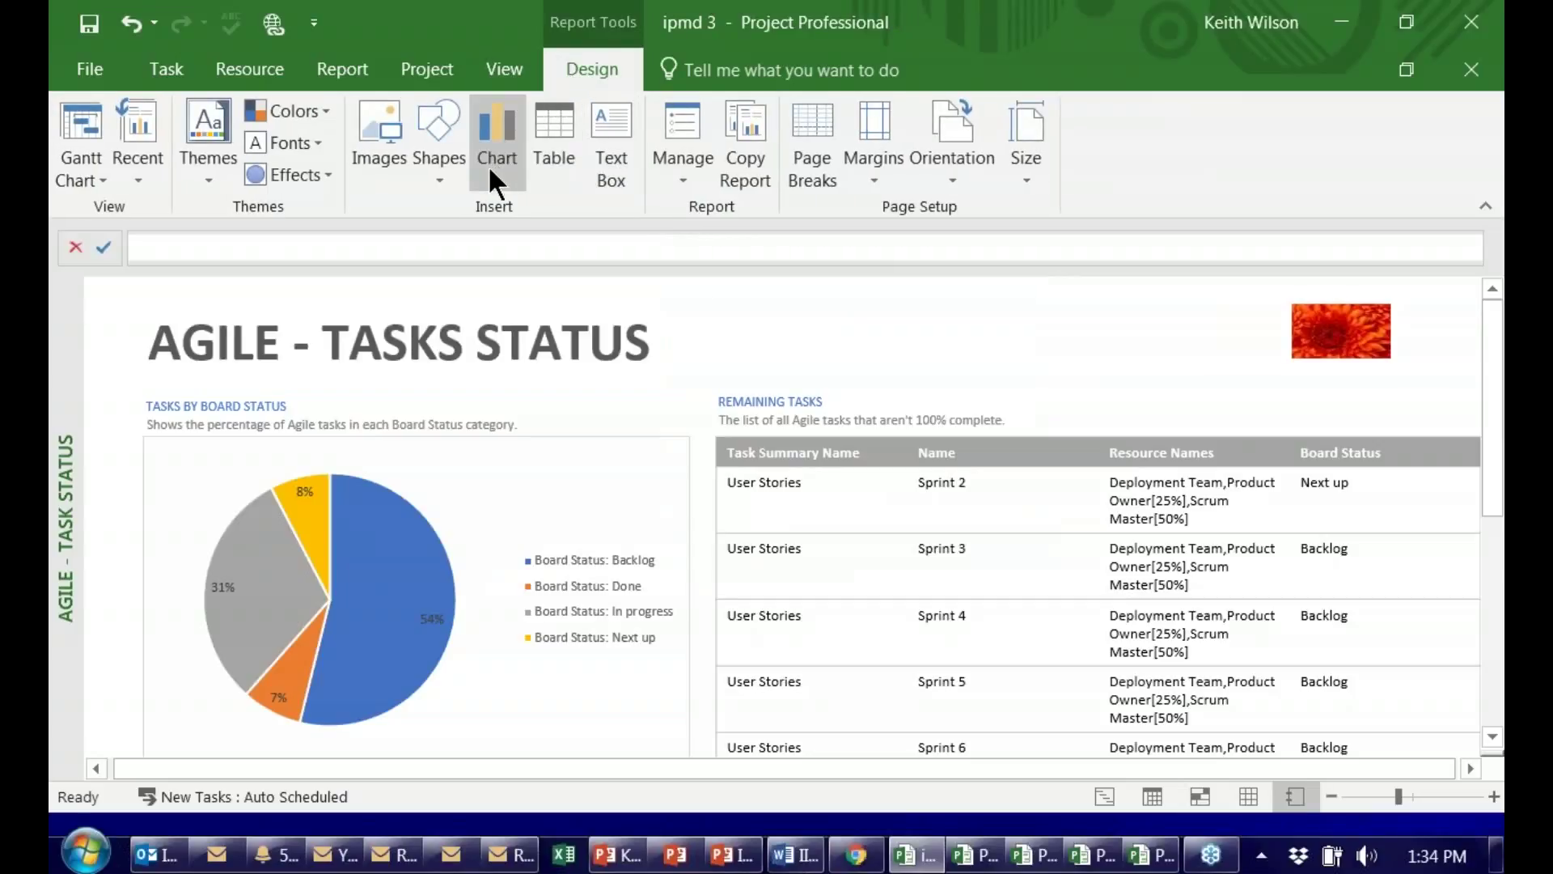
{"action": "left_click", "coordinate": [449, 179]}
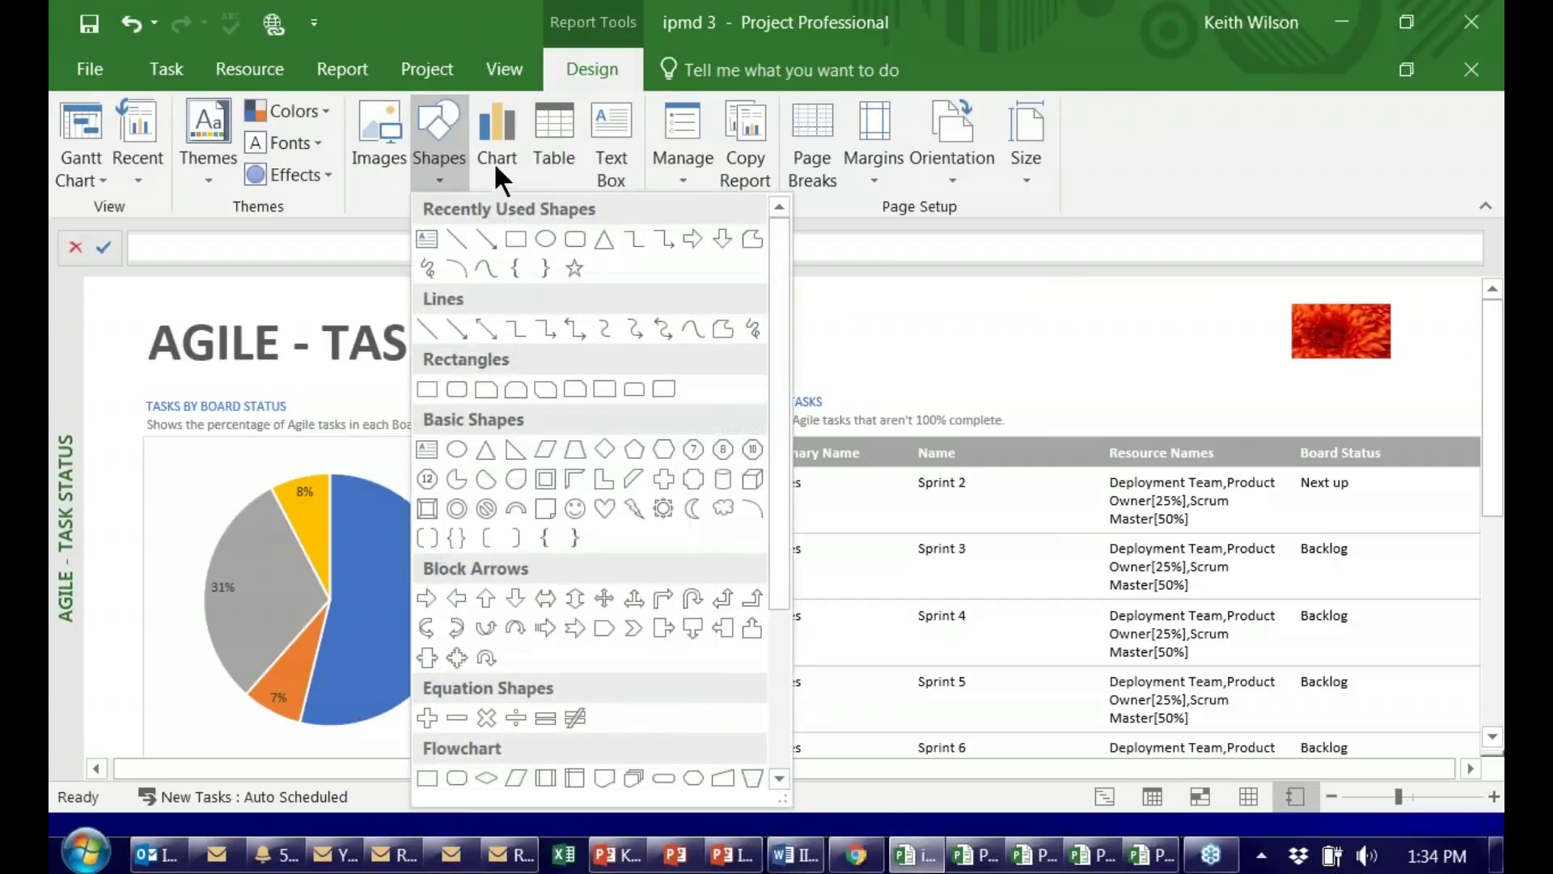
{"action": "left_click", "coordinate": [944, 318]}
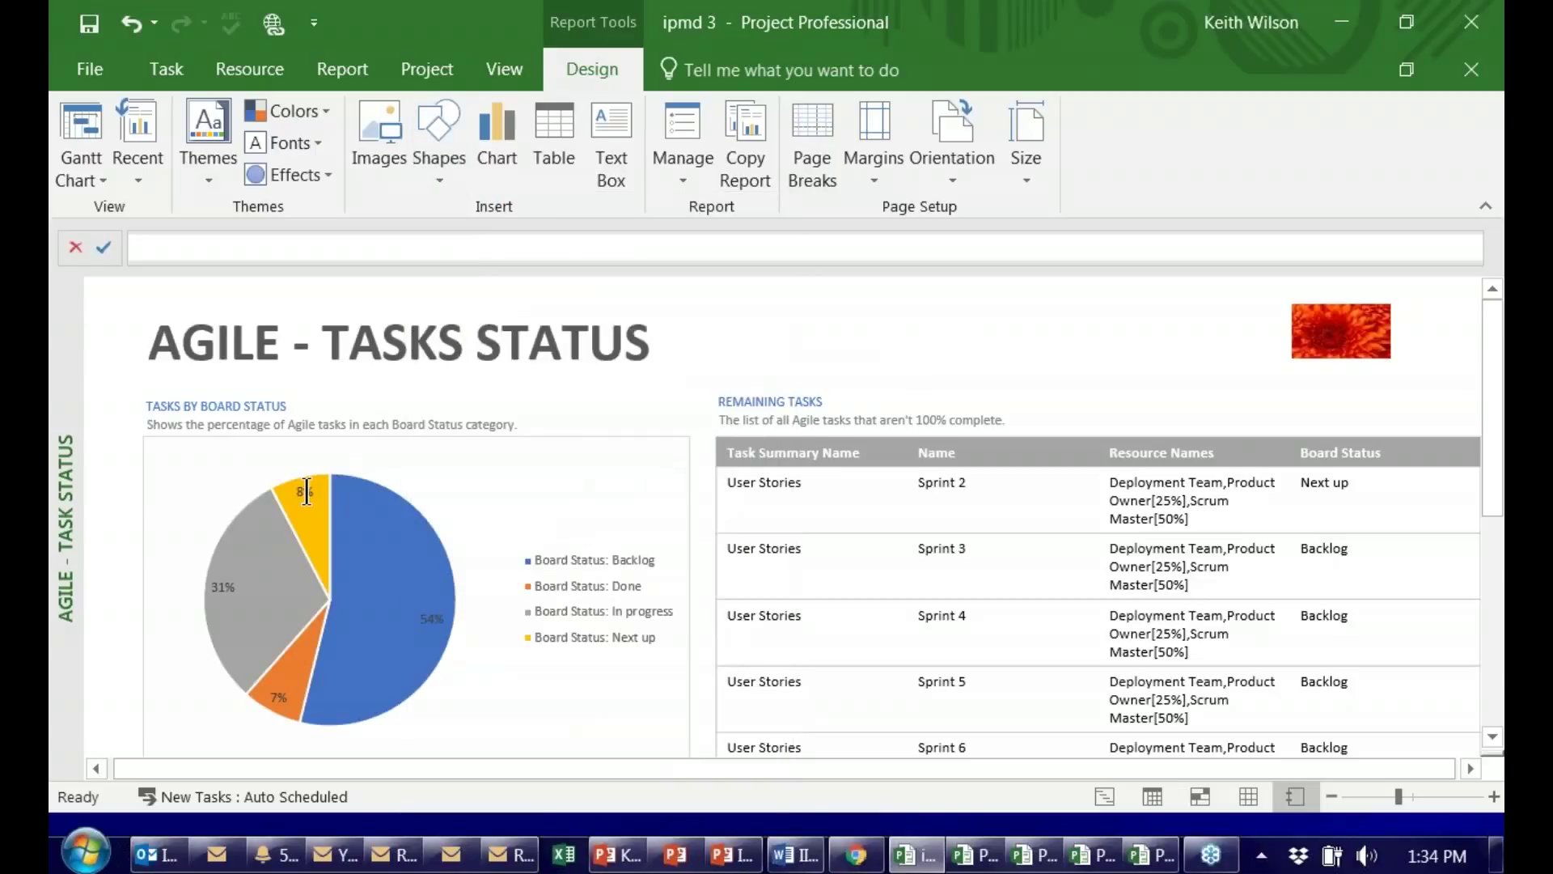
{"action": "left_click", "coordinate": [511, 142]}
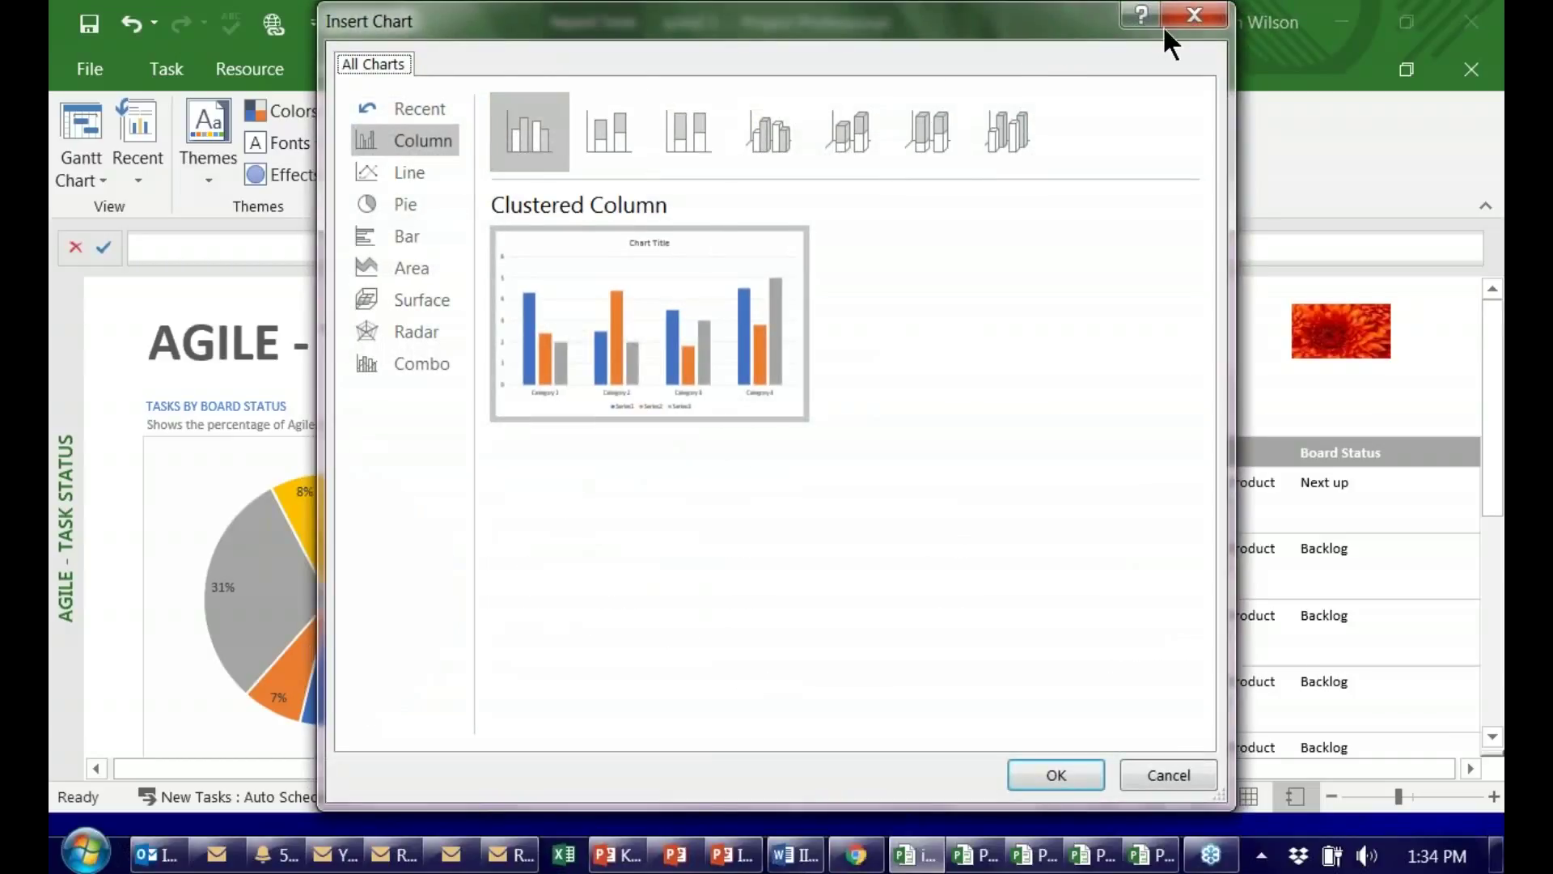
{"action": "left_click", "coordinate": [1193, 14]}
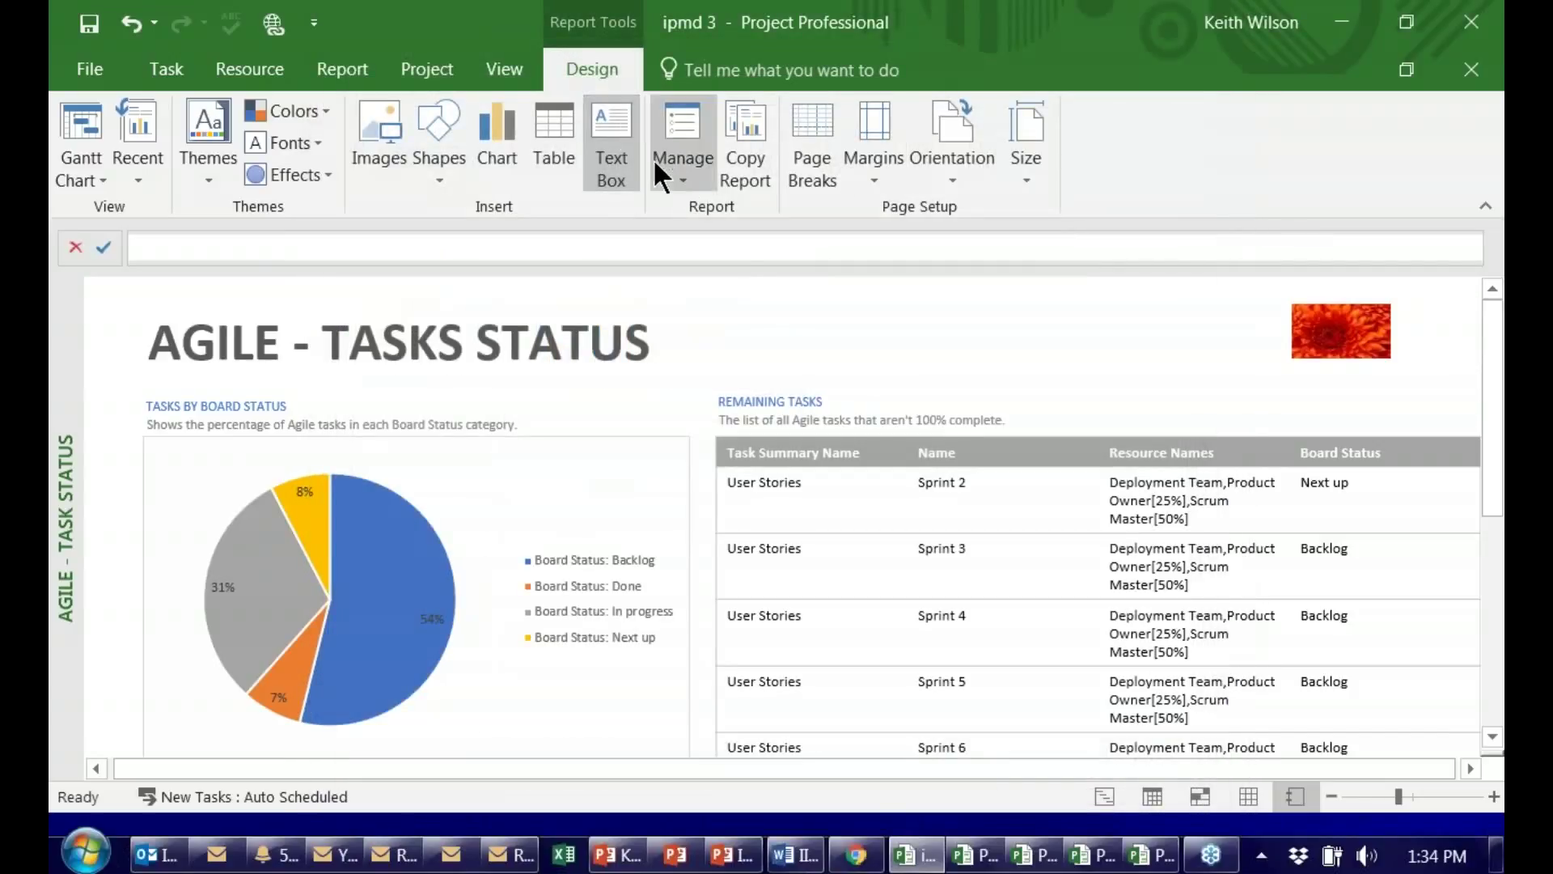
Add a text box reading "New Report" between the report title and the flower picture.
{"action": "left_click_drag", "start_coordinate": [760, 293], "coordinate": [1019, 346]}
{"action": "type", "text": "New Repor"}
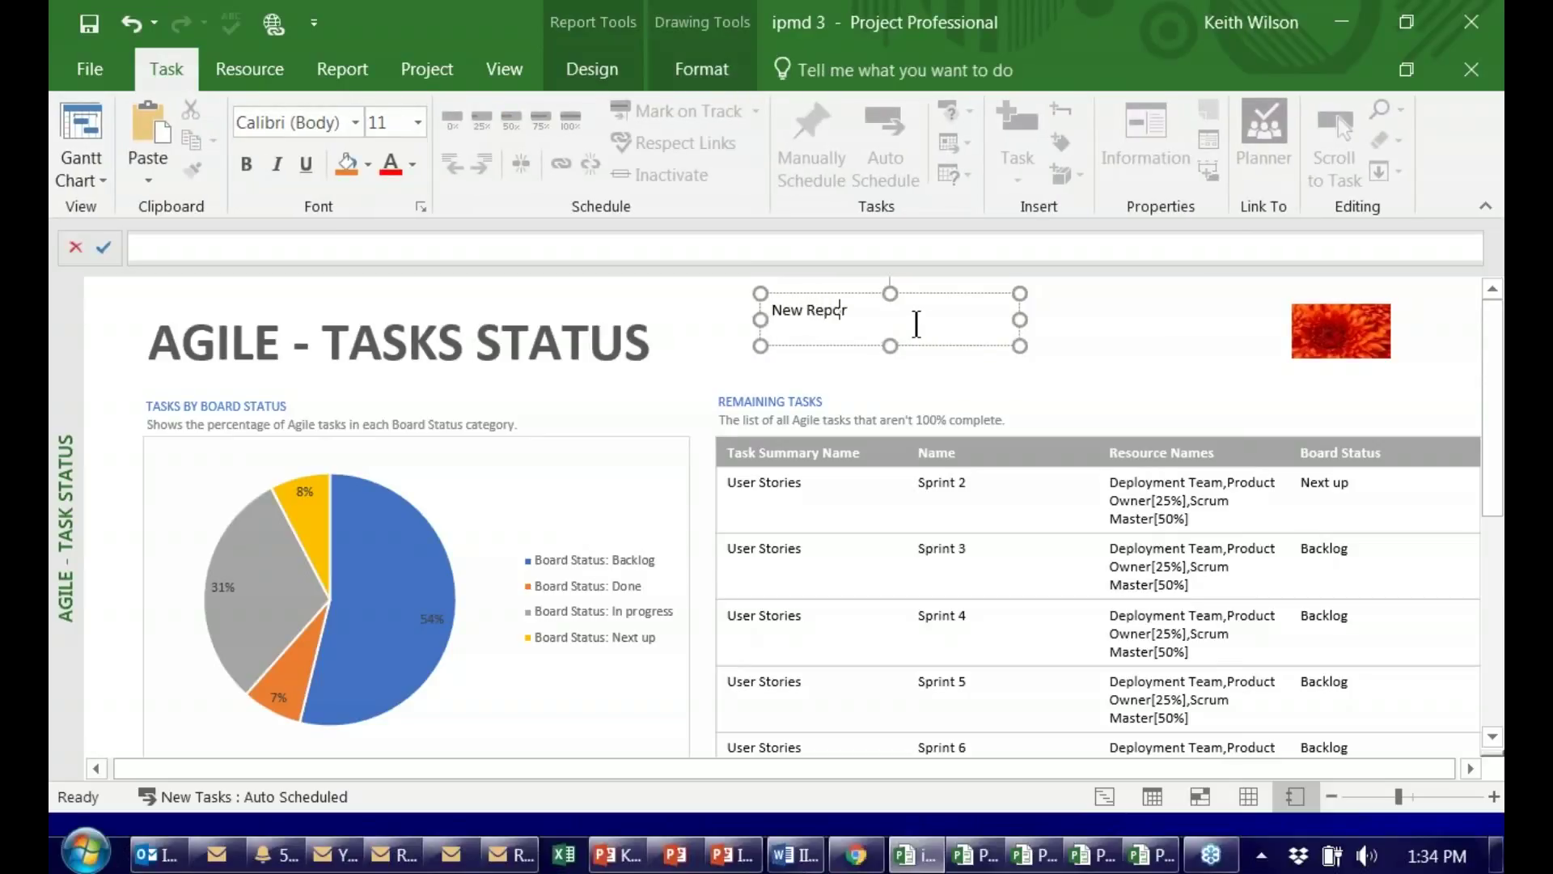
{"action": "type", "text": "t"}
Format the "New Report" text as bold, size 32 and red, and widen its text box.
{"action": "triple_click", "coordinate": [771, 317]}
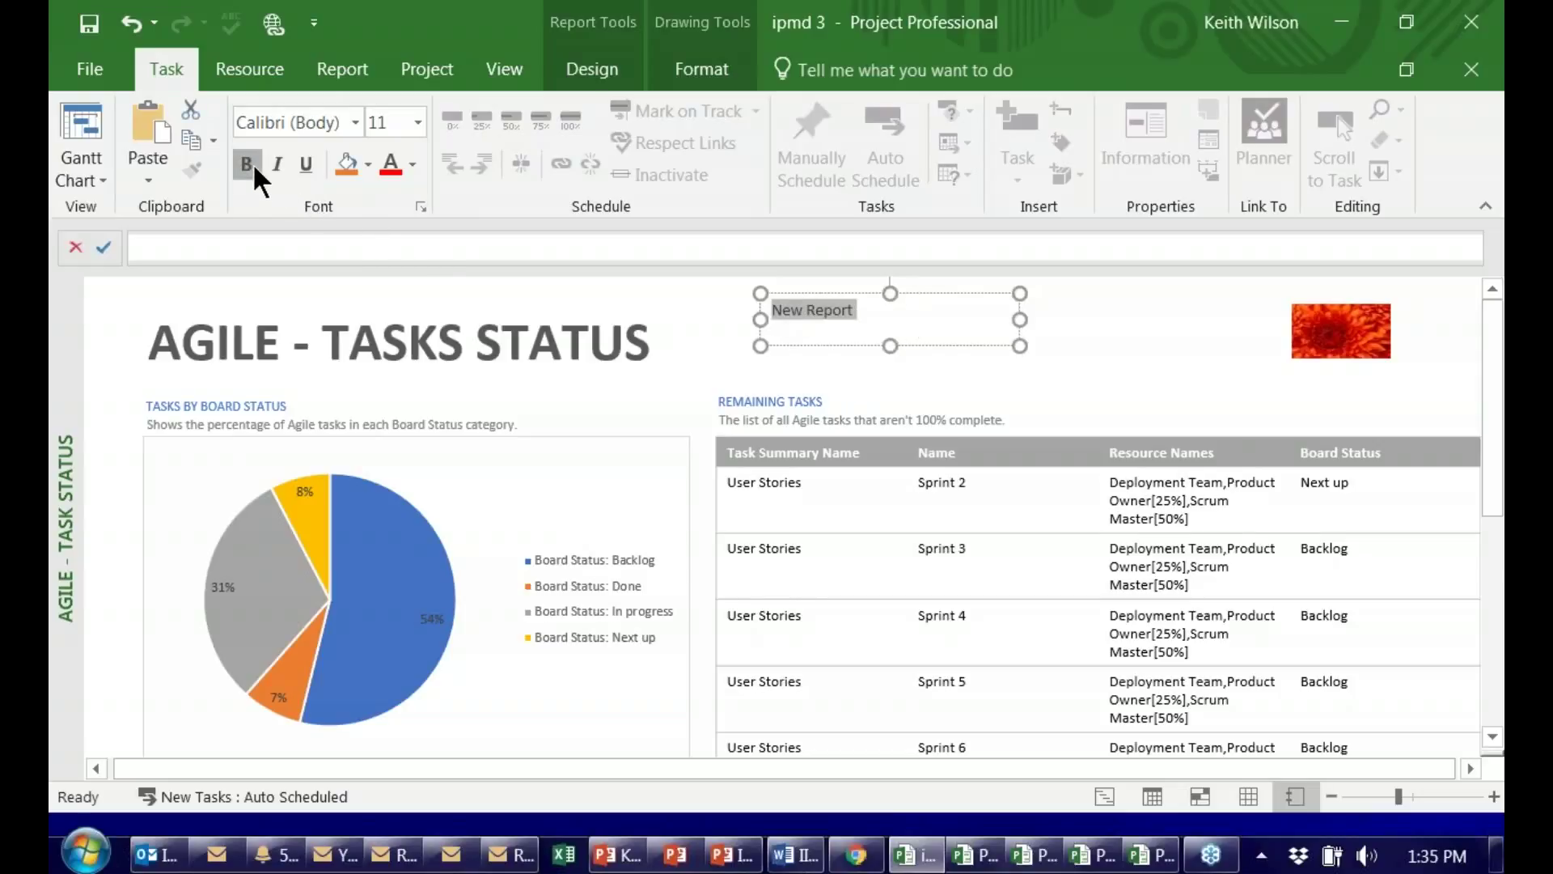
{"action": "left_click", "coordinate": [253, 163]}
{"action": "left_click", "coordinate": [418, 122]}
{"action": "left_click", "coordinate": [392, 482]}
{"action": "left_click_drag", "start_coordinate": [1020, 319], "coordinate": [1123, 319]}
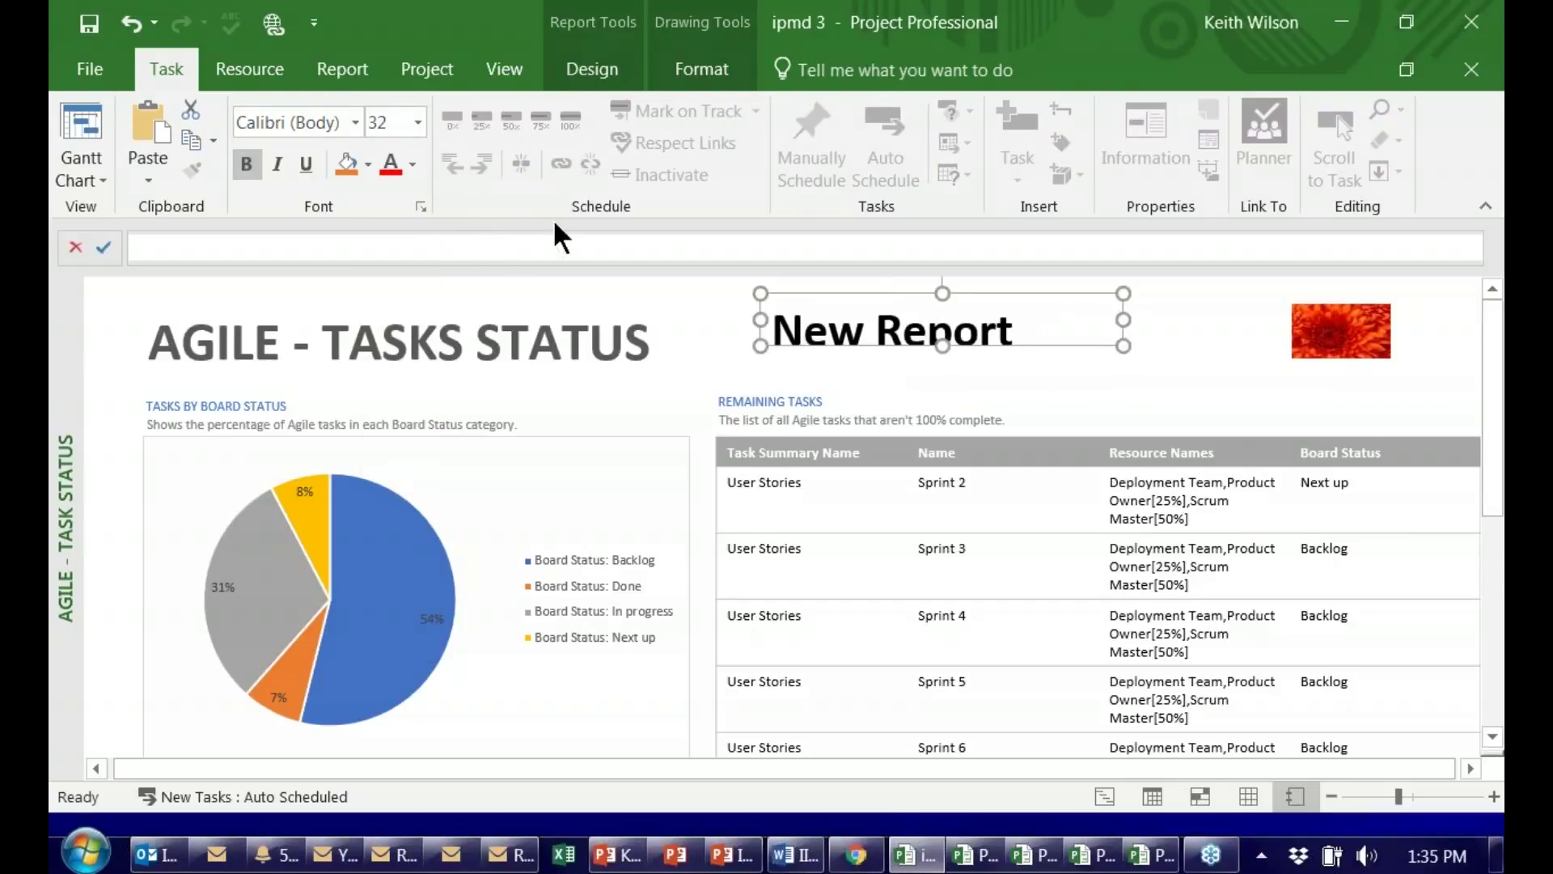
{"action": "left_click", "coordinate": [413, 164]}
{"action": "left_click", "coordinate": [406, 403]}
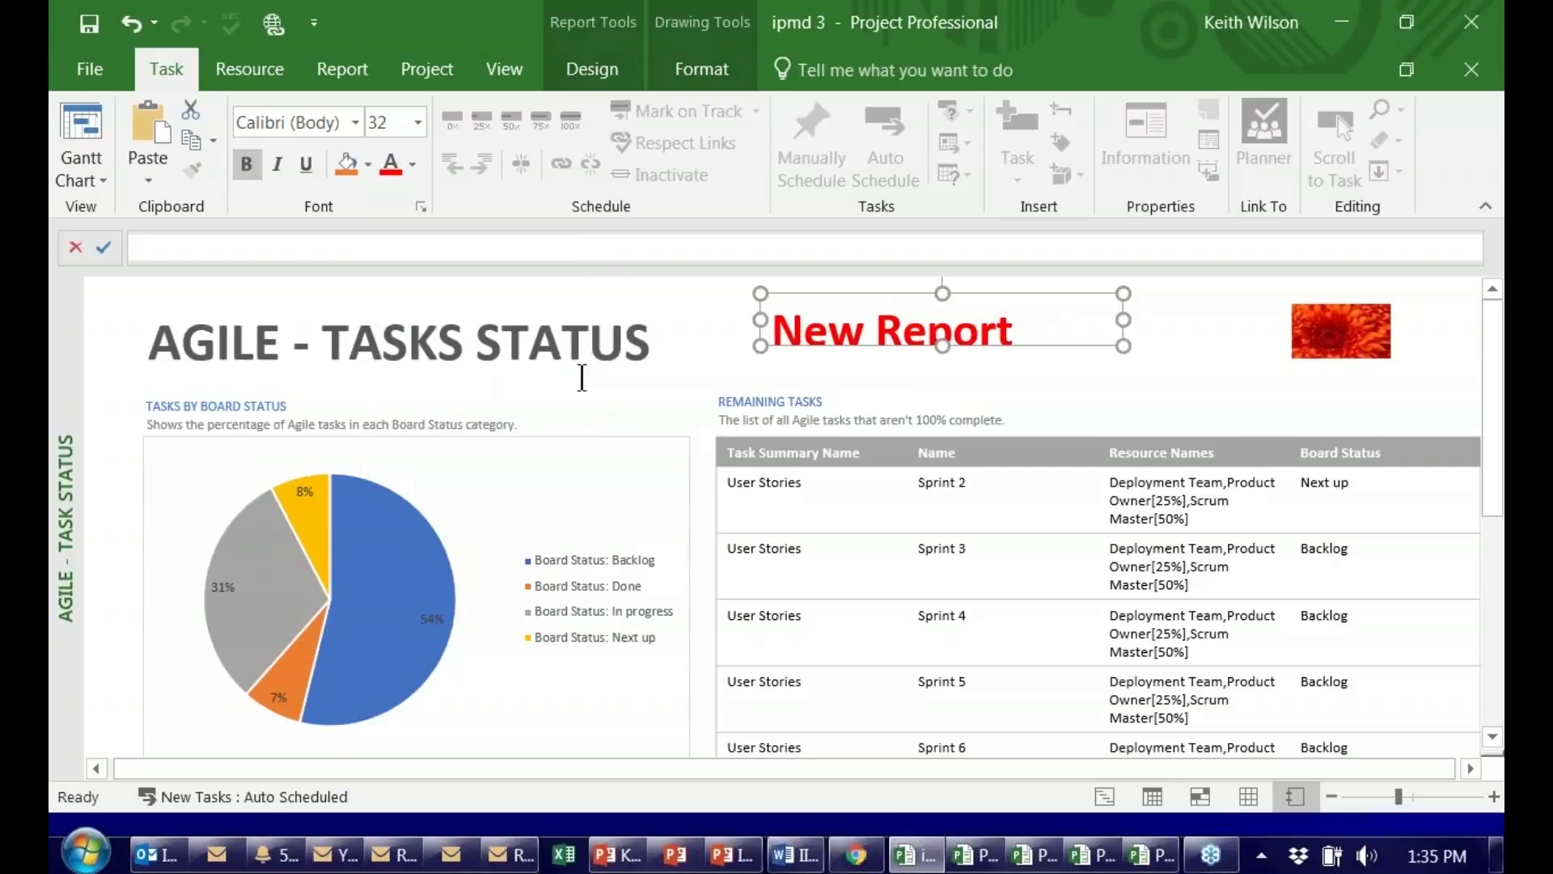
Move the "New Report" text box slightly up and left and make it taller so the text fits inside.
{"action": "left_click", "coordinate": [660, 366]}
{"action": "left_click", "coordinate": [1181, 379]}
{"action": "left_click", "coordinate": [1012, 338]}
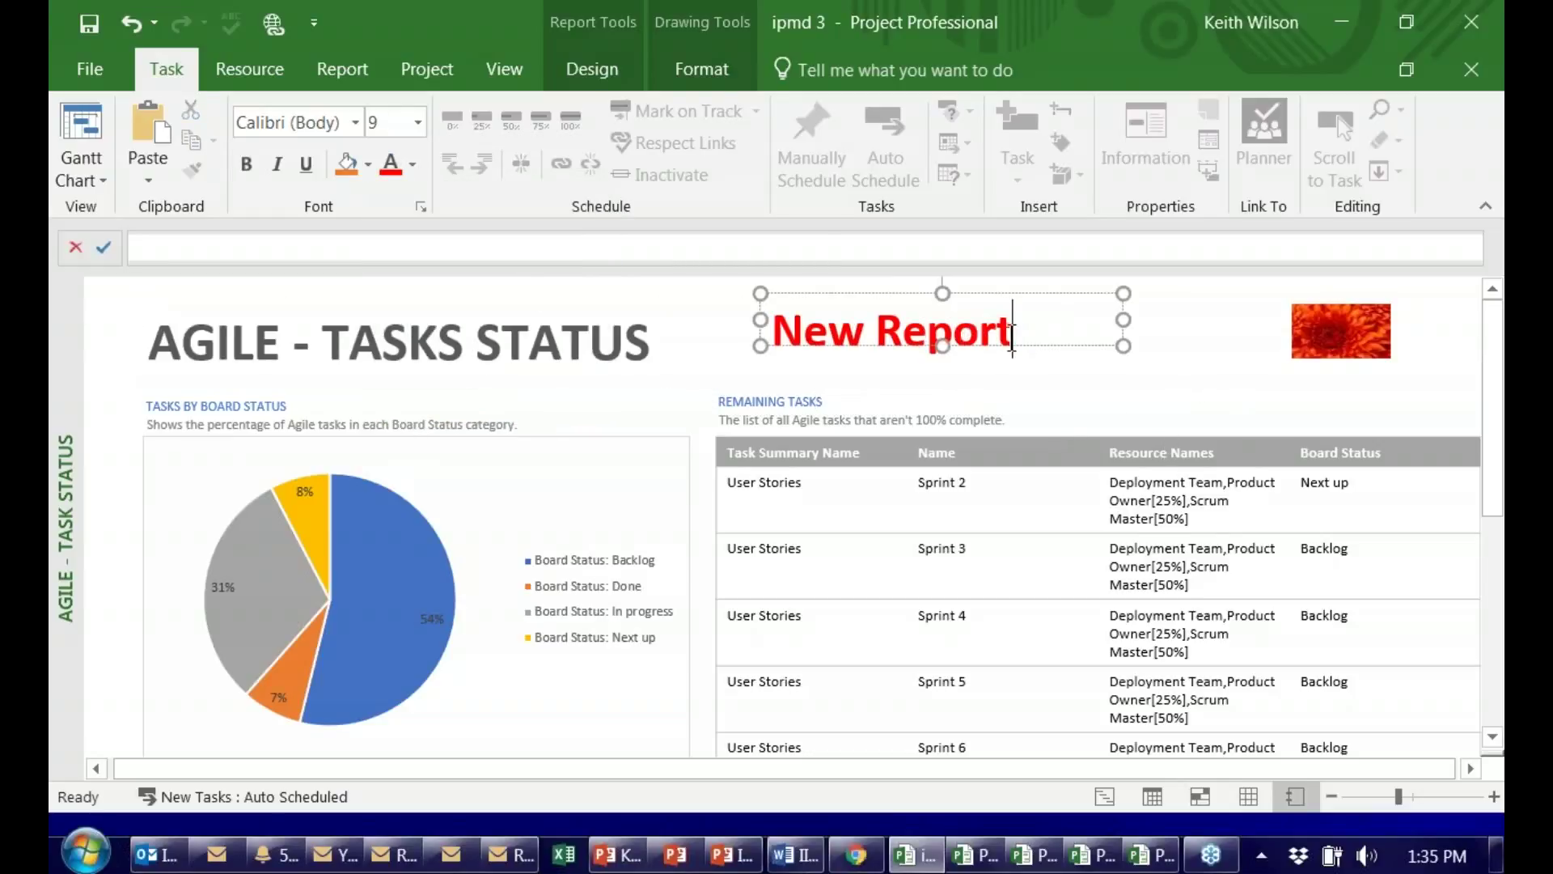
{"action": "left_click_drag", "start_coordinate": [1013, 292], "coordinate": [1004, 280]}
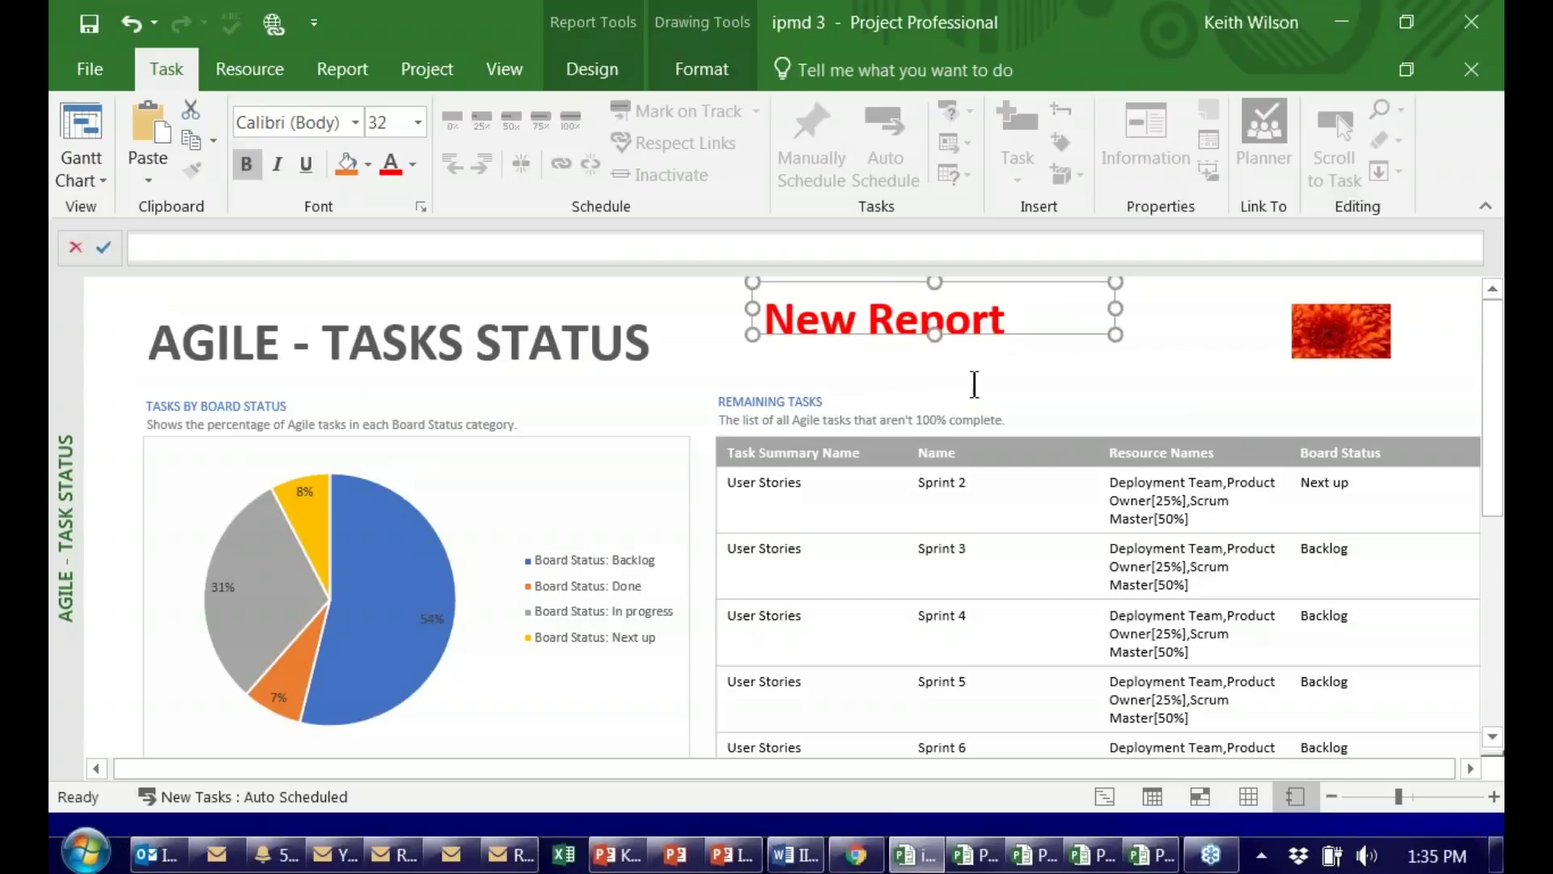
{"action": "left_click_drag", "start_coordinate": [934, 334], "coordinate": [935, 351]}
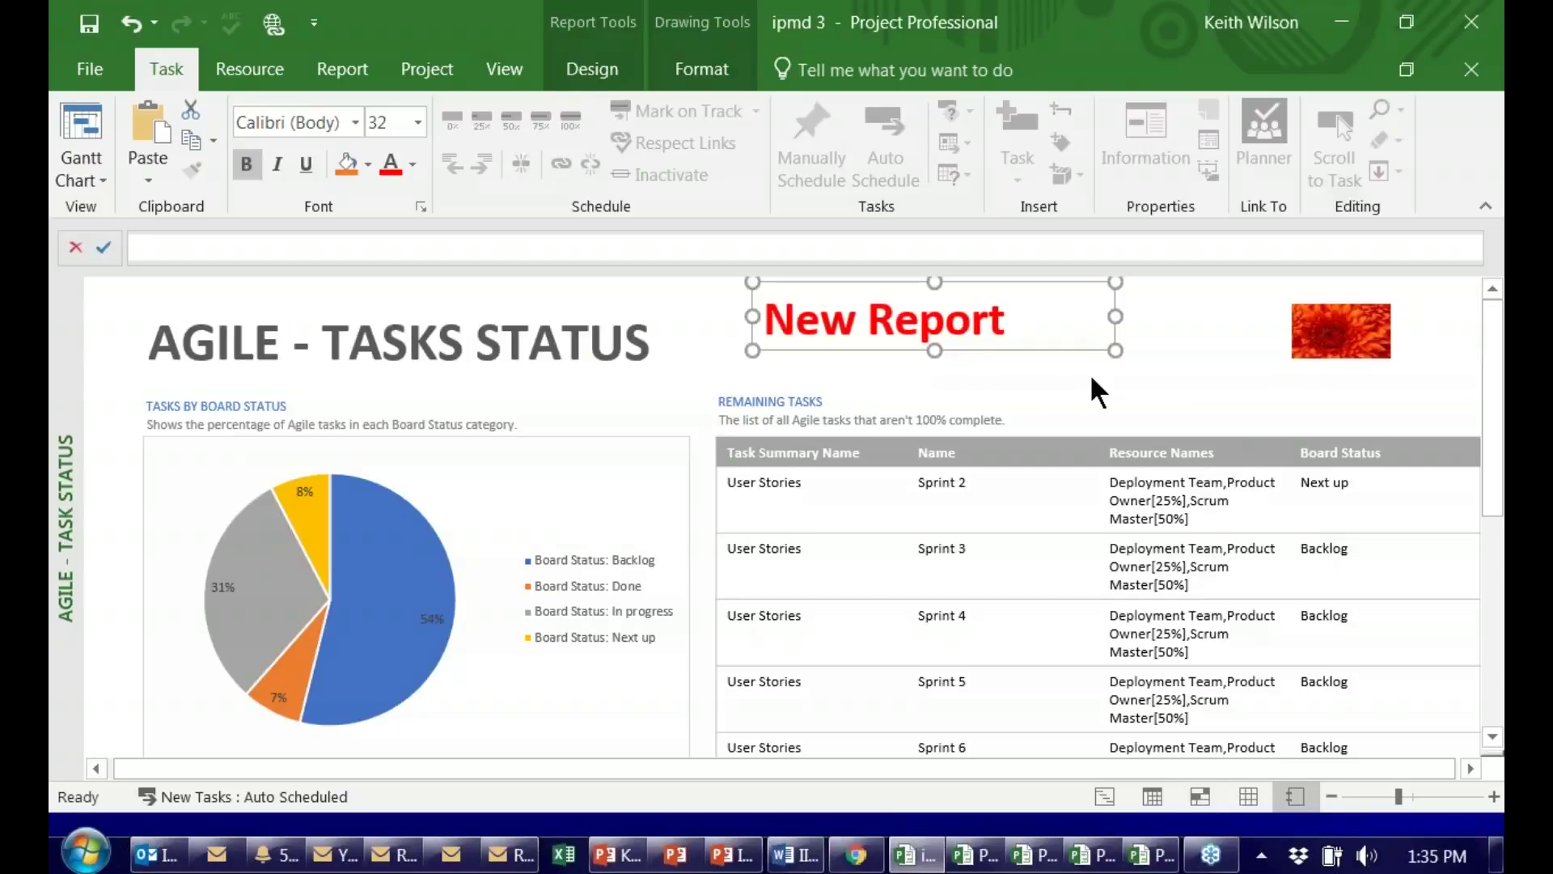
{"action": "left_click", "coordinate": [1094, 375]}
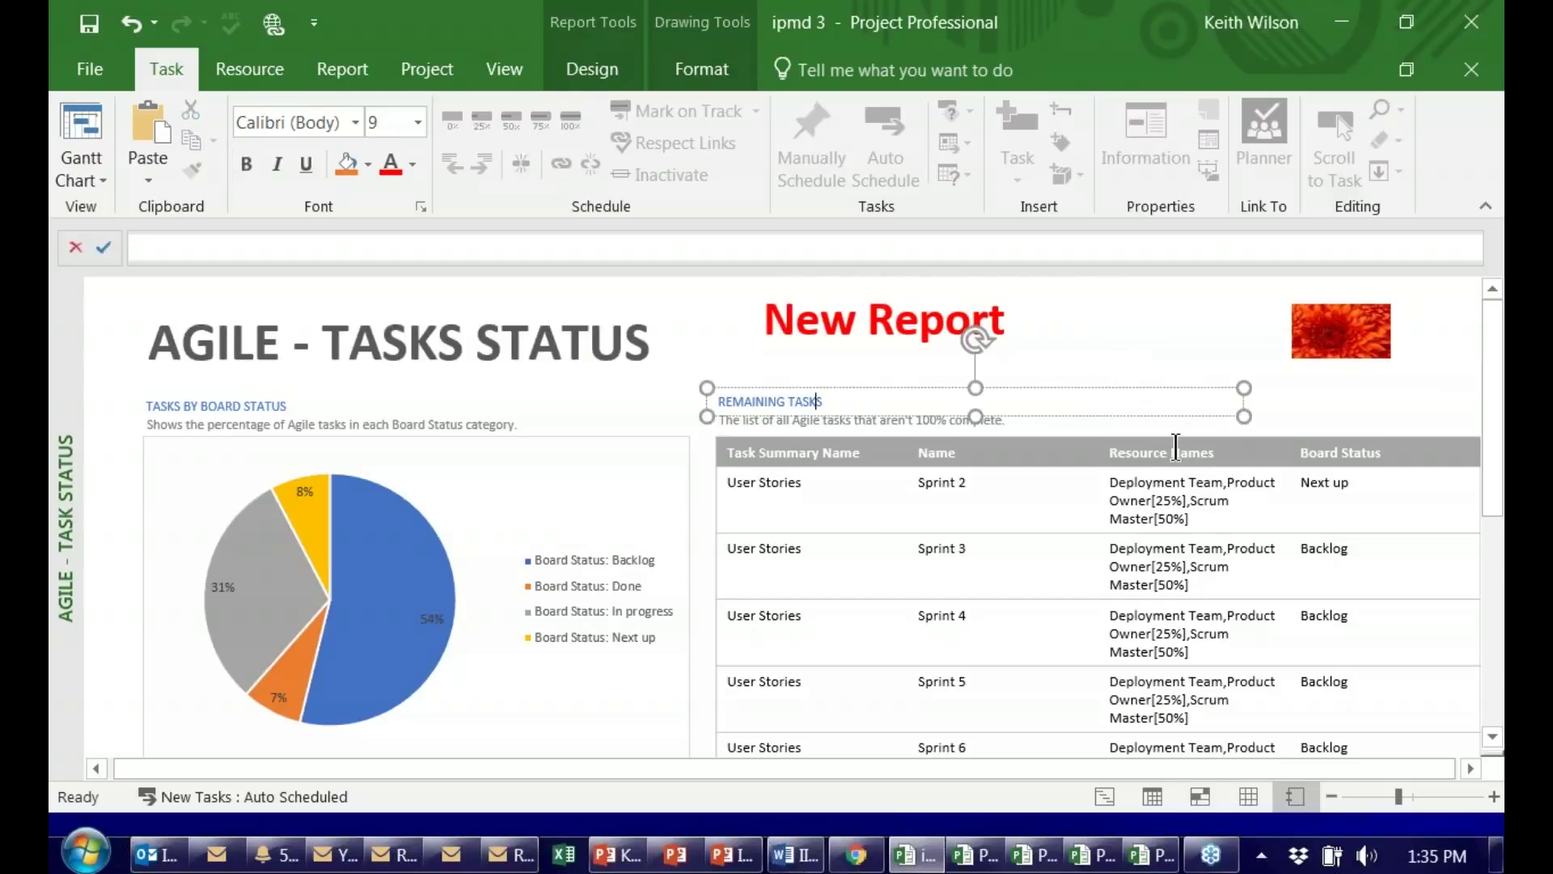
Recolor the report with the second Office color scheme, directly below the default Office one.
{"action": "left_click", "coordinate": [604, 66]}
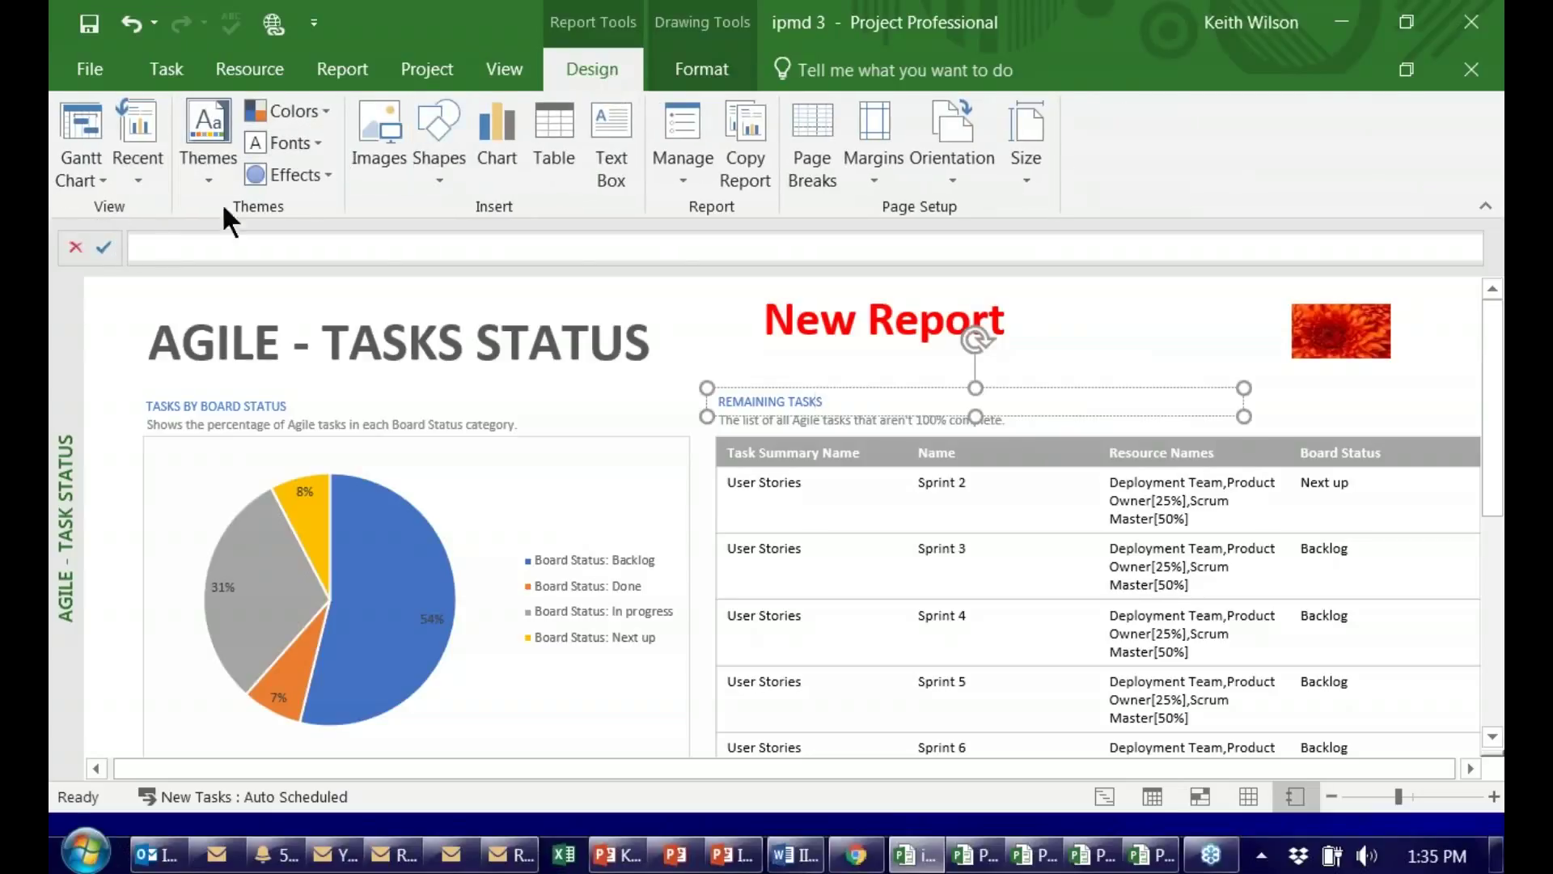
{"action": "left_click", "coordinate": [326, 113]}
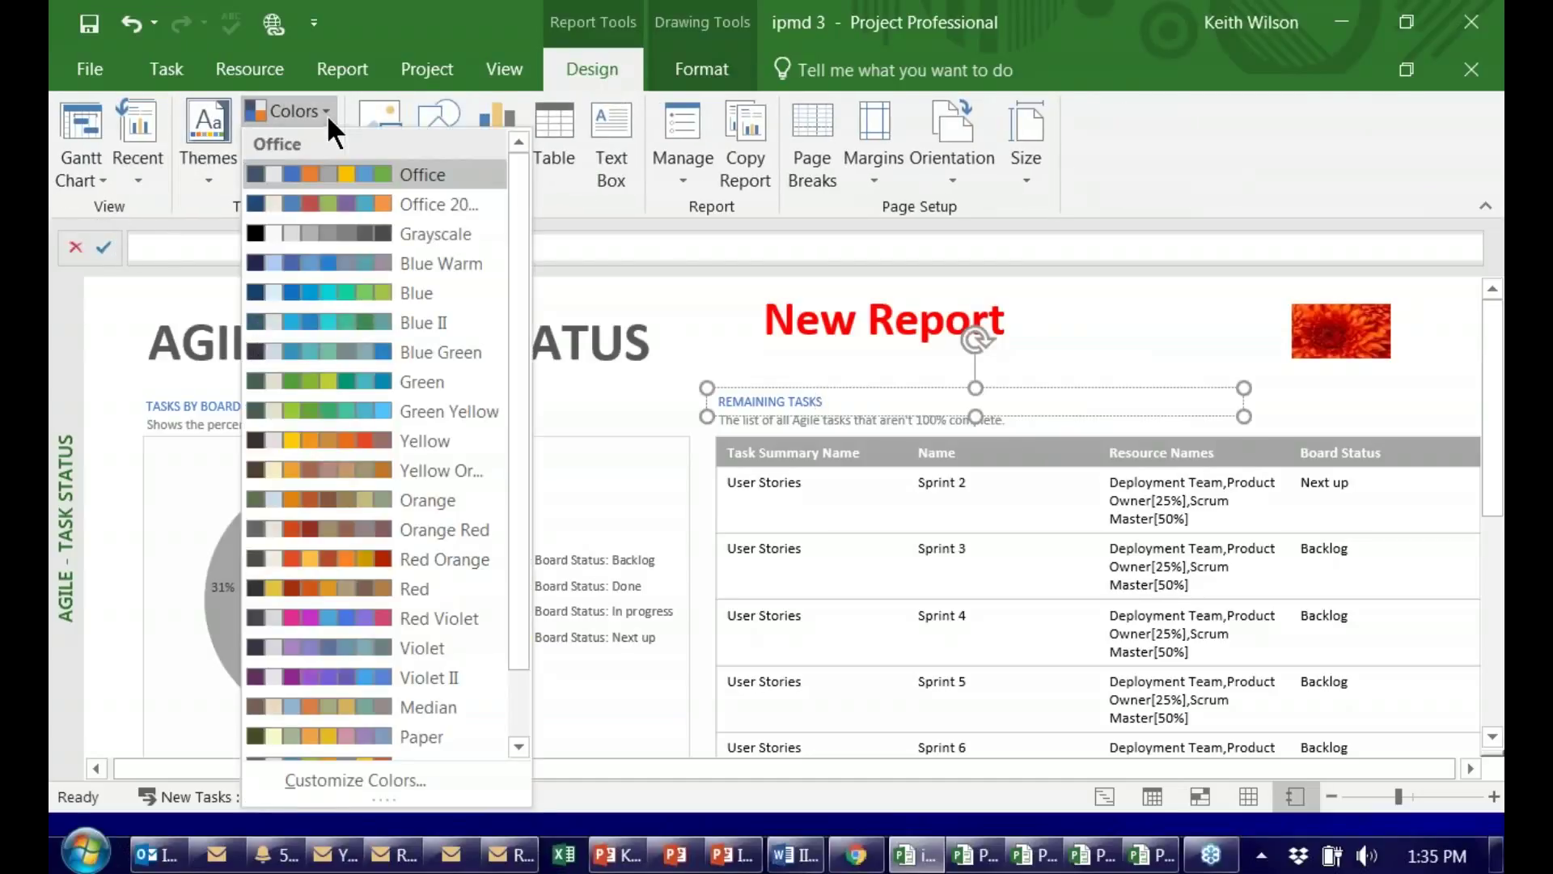
{"action": "left_click", "coordinate": [325, 199]}
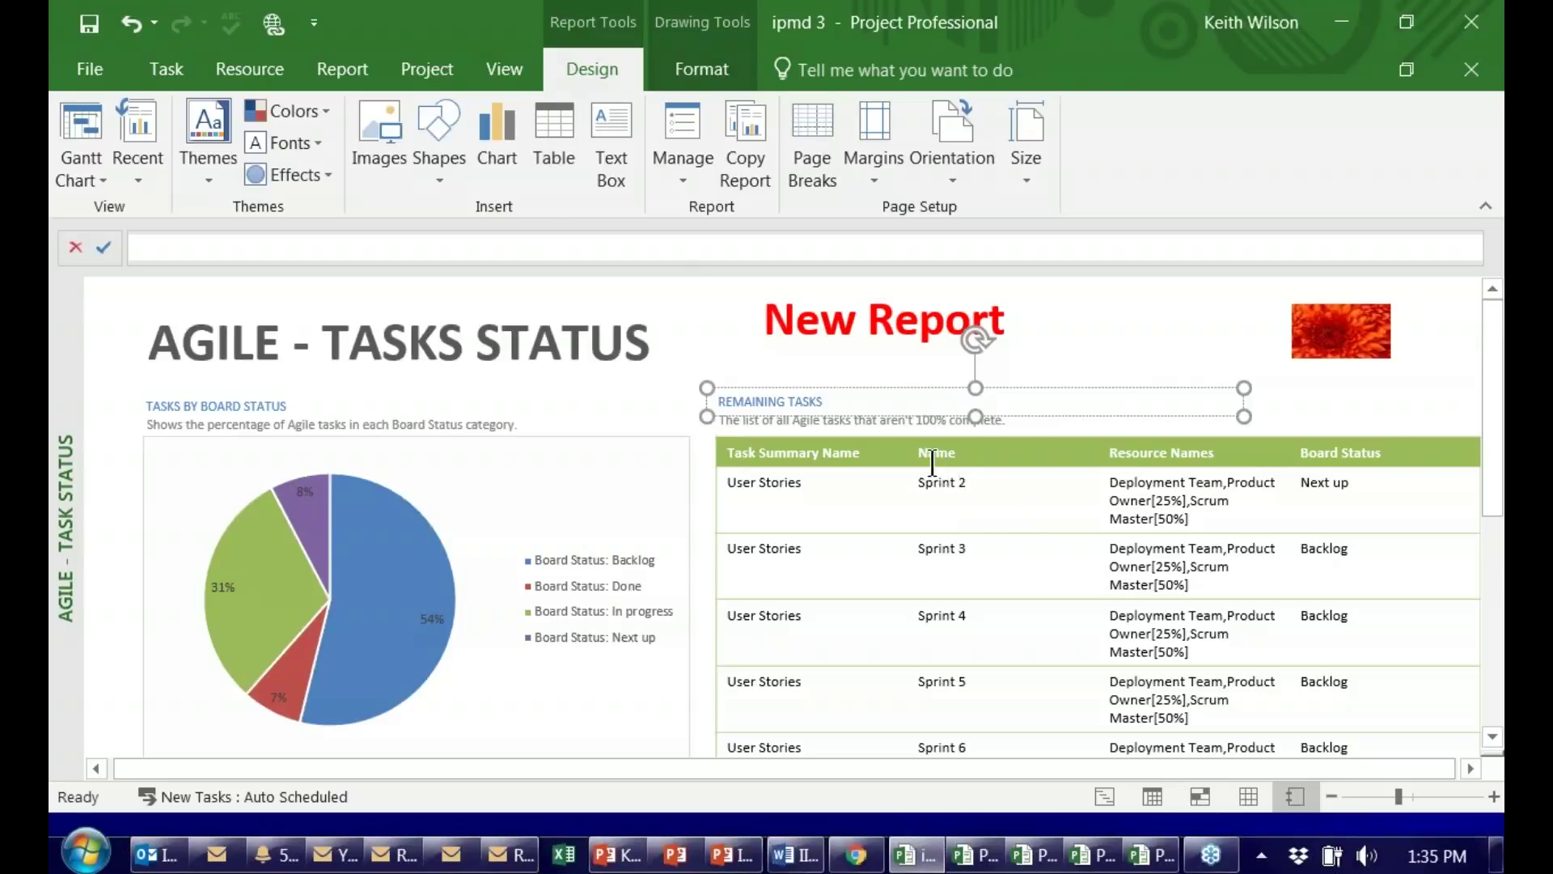
{"action": "left_click", "coordinate": [694, 68]}
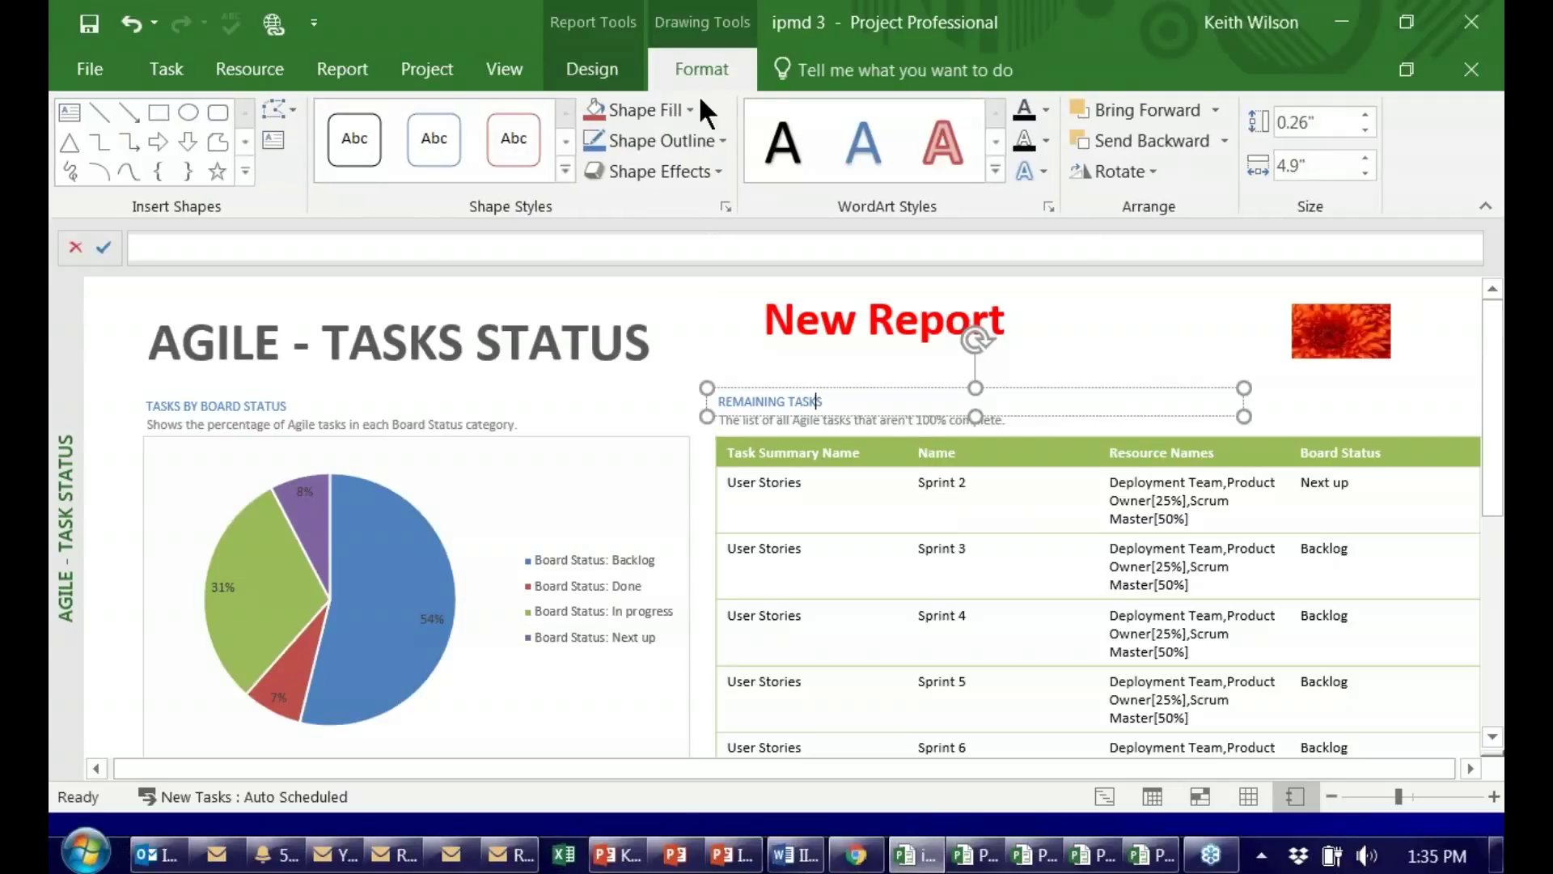
{"action": "left_click", "coordinate": [896, 320]}
{"action": "left_click", "coordinate": [1336, 346]}
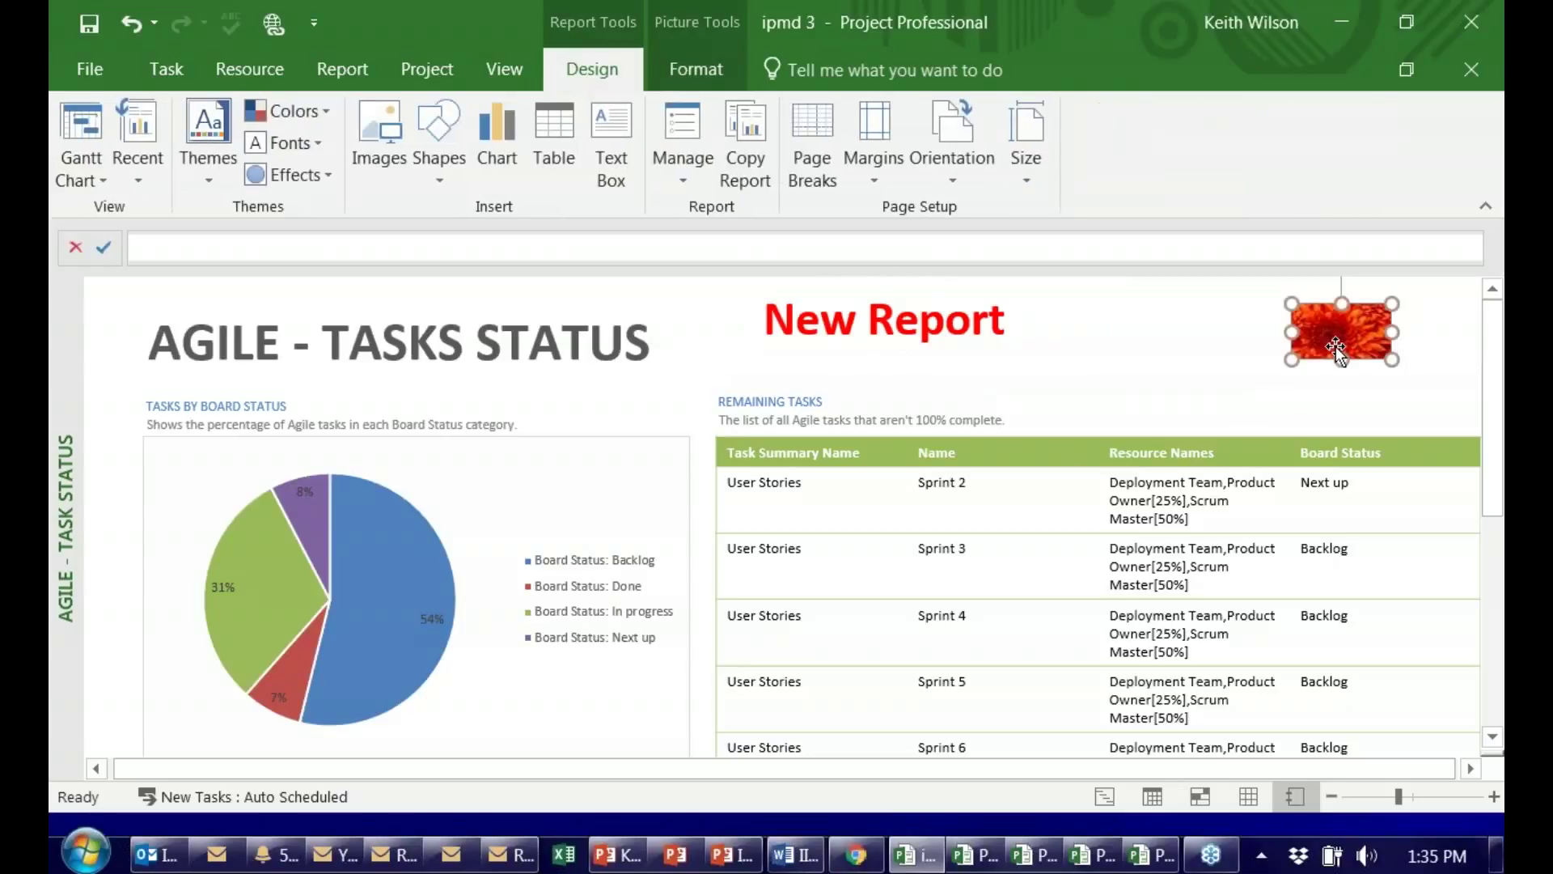
{"action": "left_click", "coordinate": [696, 68]}
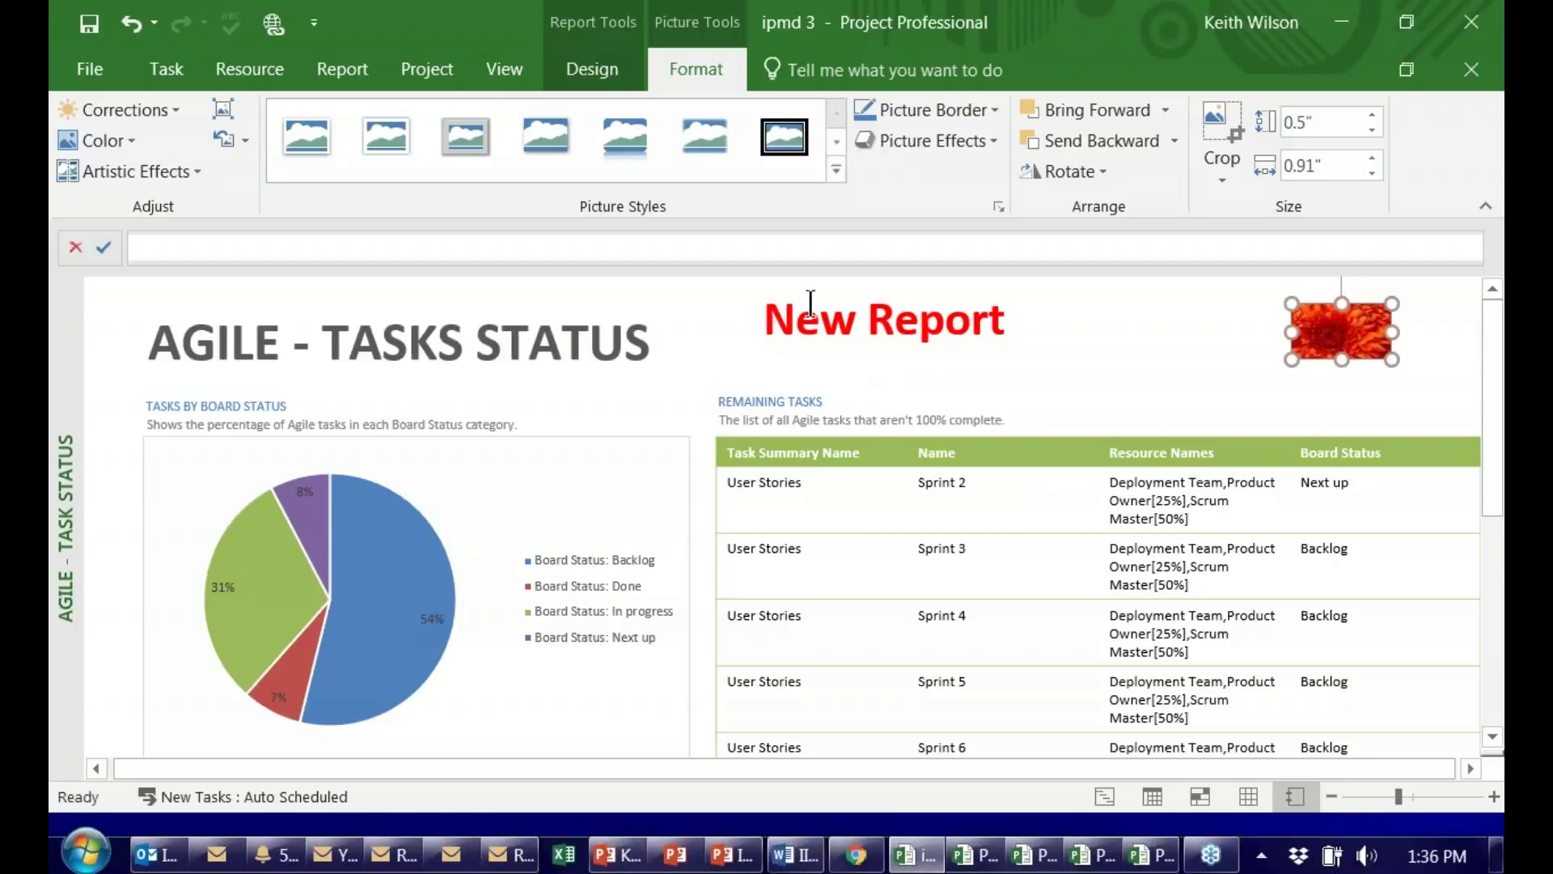
Open the Agile - Work Status report for the project.
{"action": "left_click", "coordinate": [343, 70]}
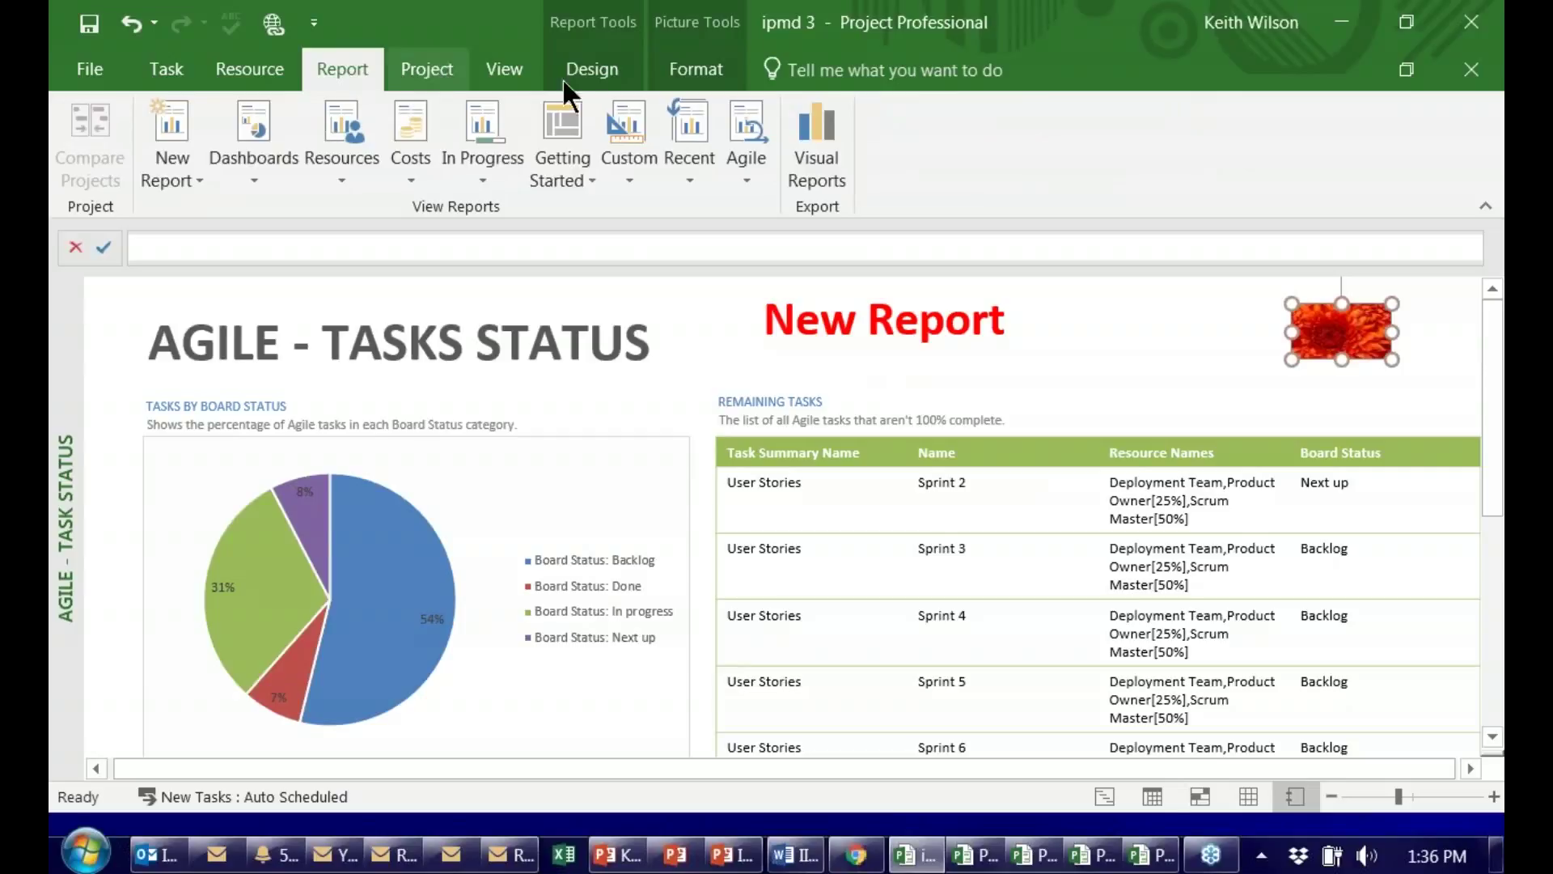
{"action": "left_click", "coordinate": [738, 167]}
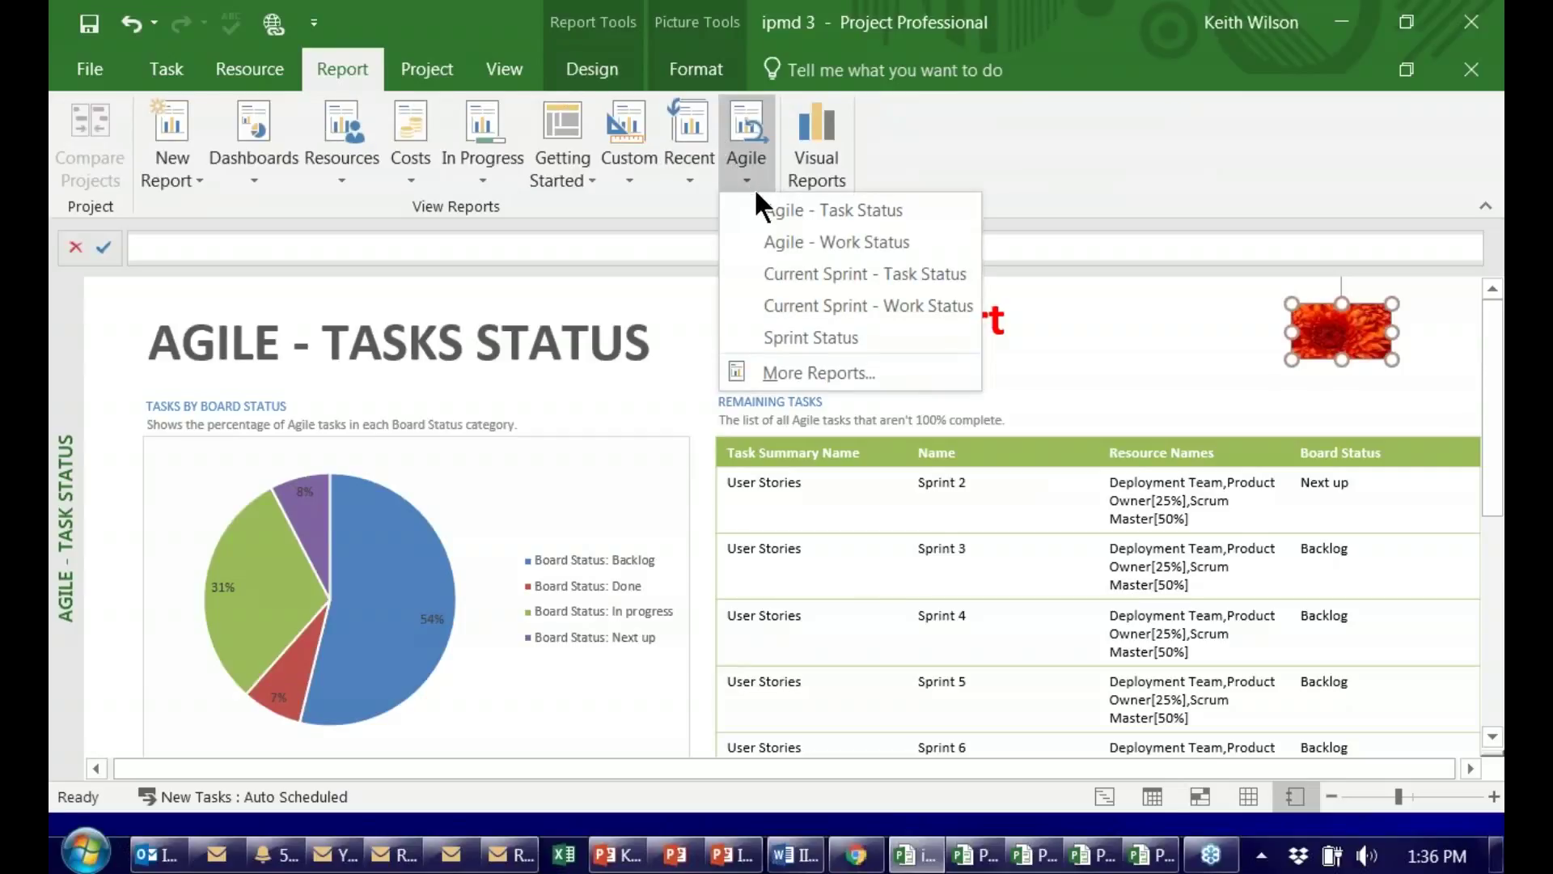
{"action": "left_click", "coordinate": [785, 243]}
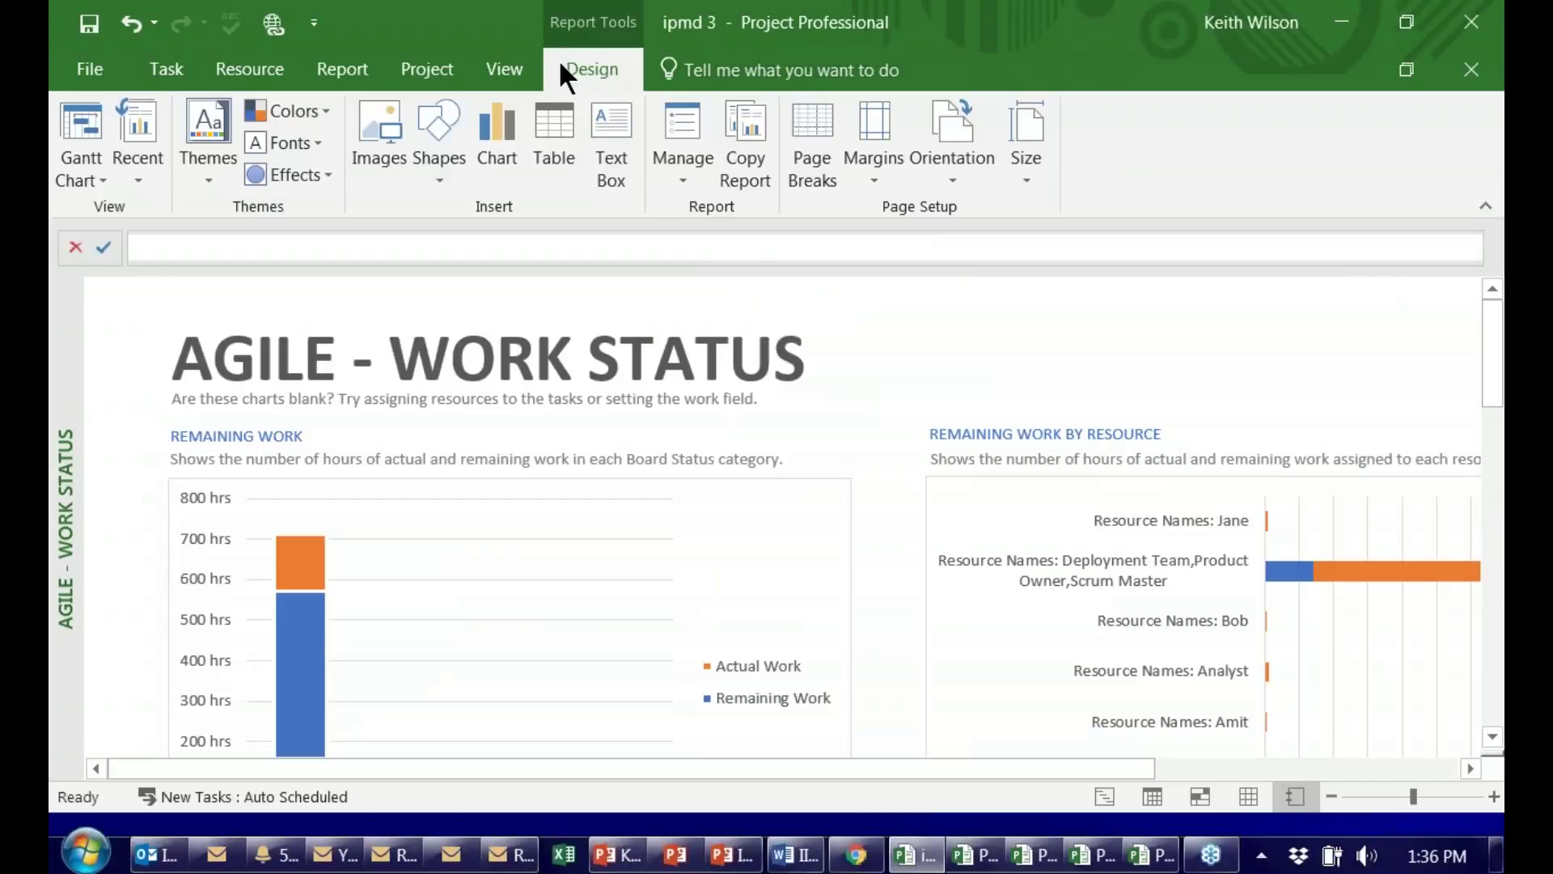
Examine the Agile - Work Status report's remaining work chart, remaining work by resource chart and remaining tasks table.
{"action": "left_click", "coordinate": [372, 72]}
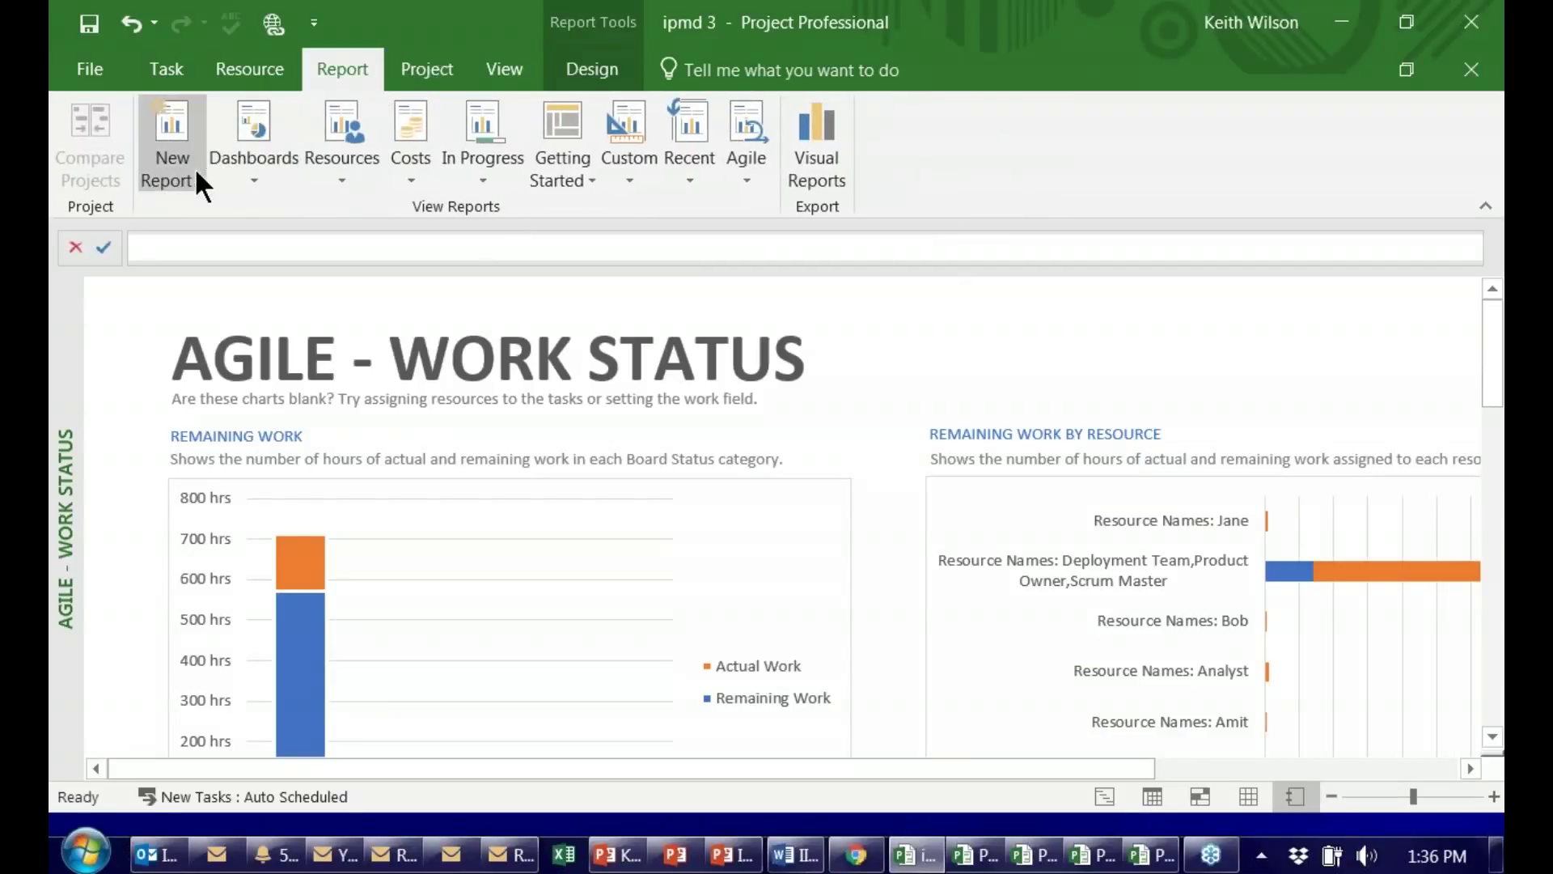
{"action": "left_click", "coordinate": [581, 66]}
{"action": "left_click", "coordinate": [646, 399]}
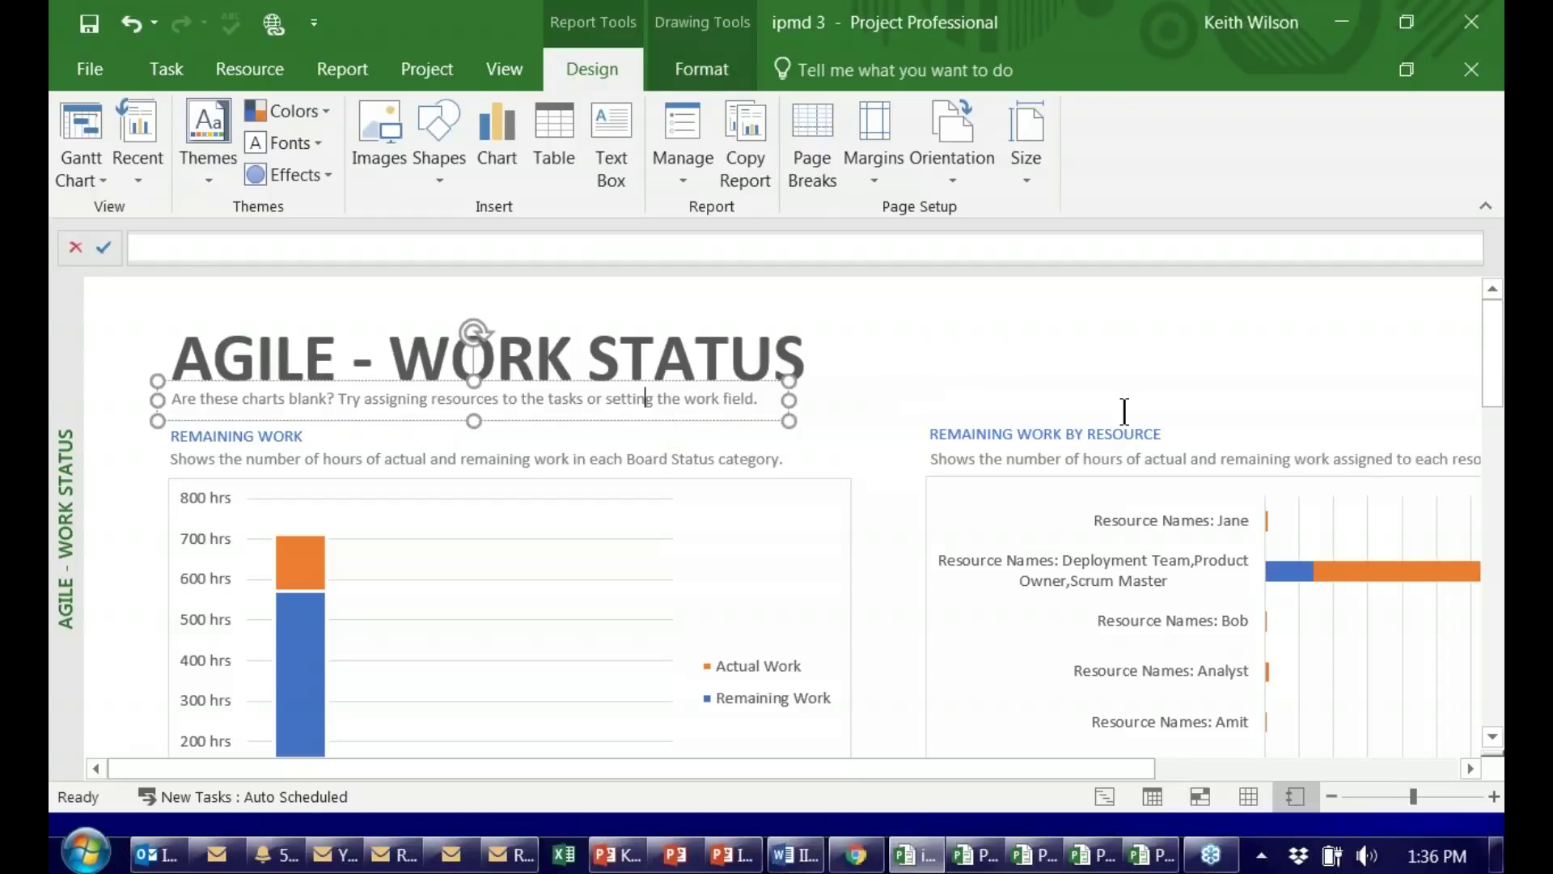
{"action": "scroll", "coordinate": [1125, 411], "scroll_direction": "down", "scroll_amount": 5}
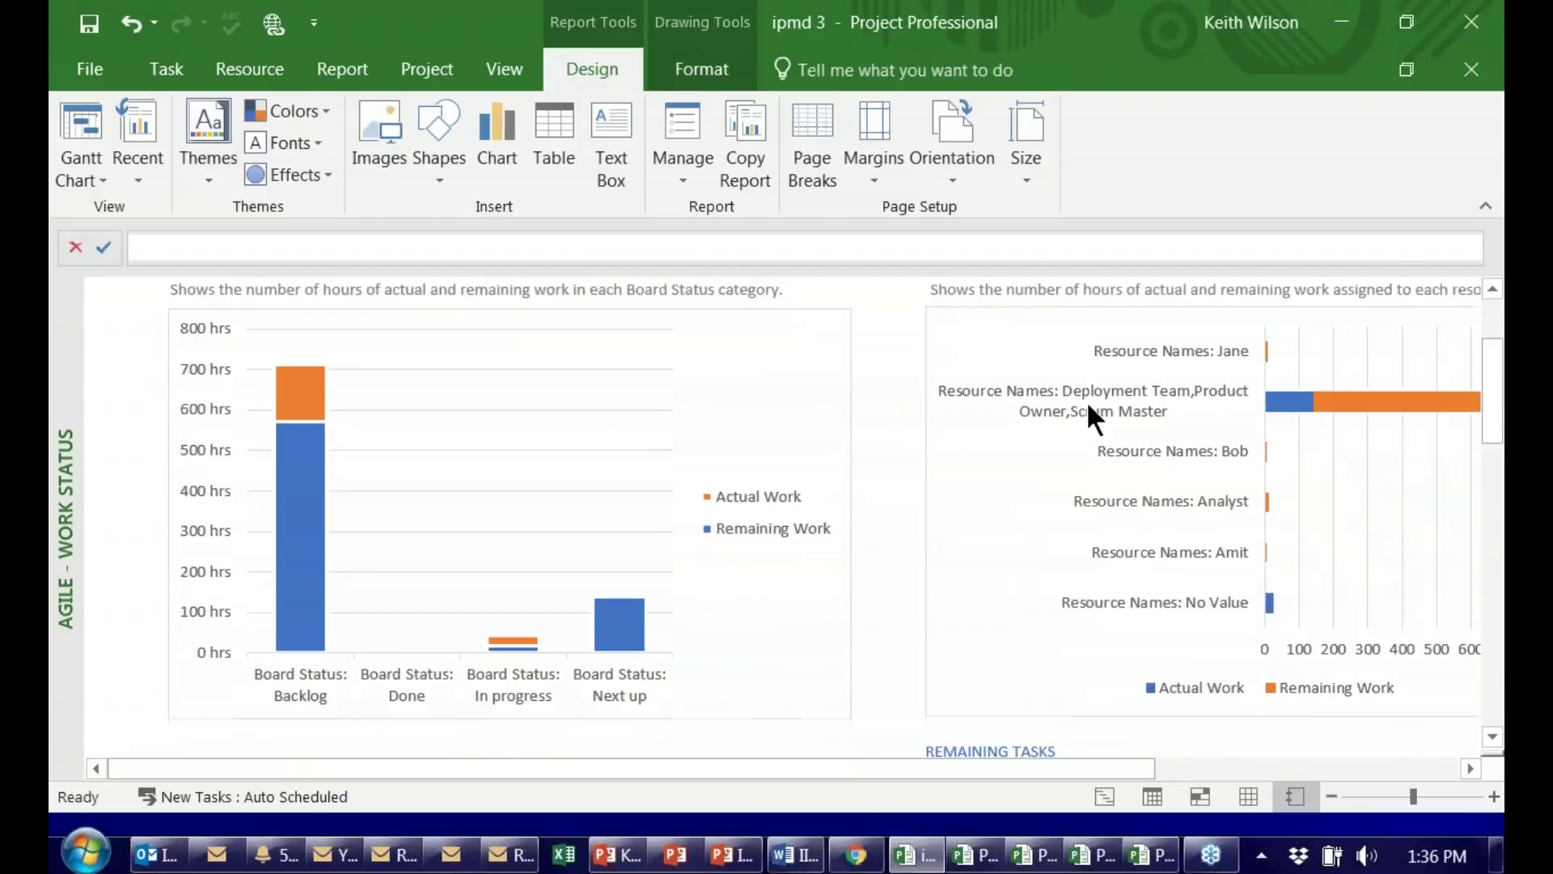
{"action": "scroll", "coordinate": [1088, 407], "scroll_direction": "down", "scroll_amount": 7}
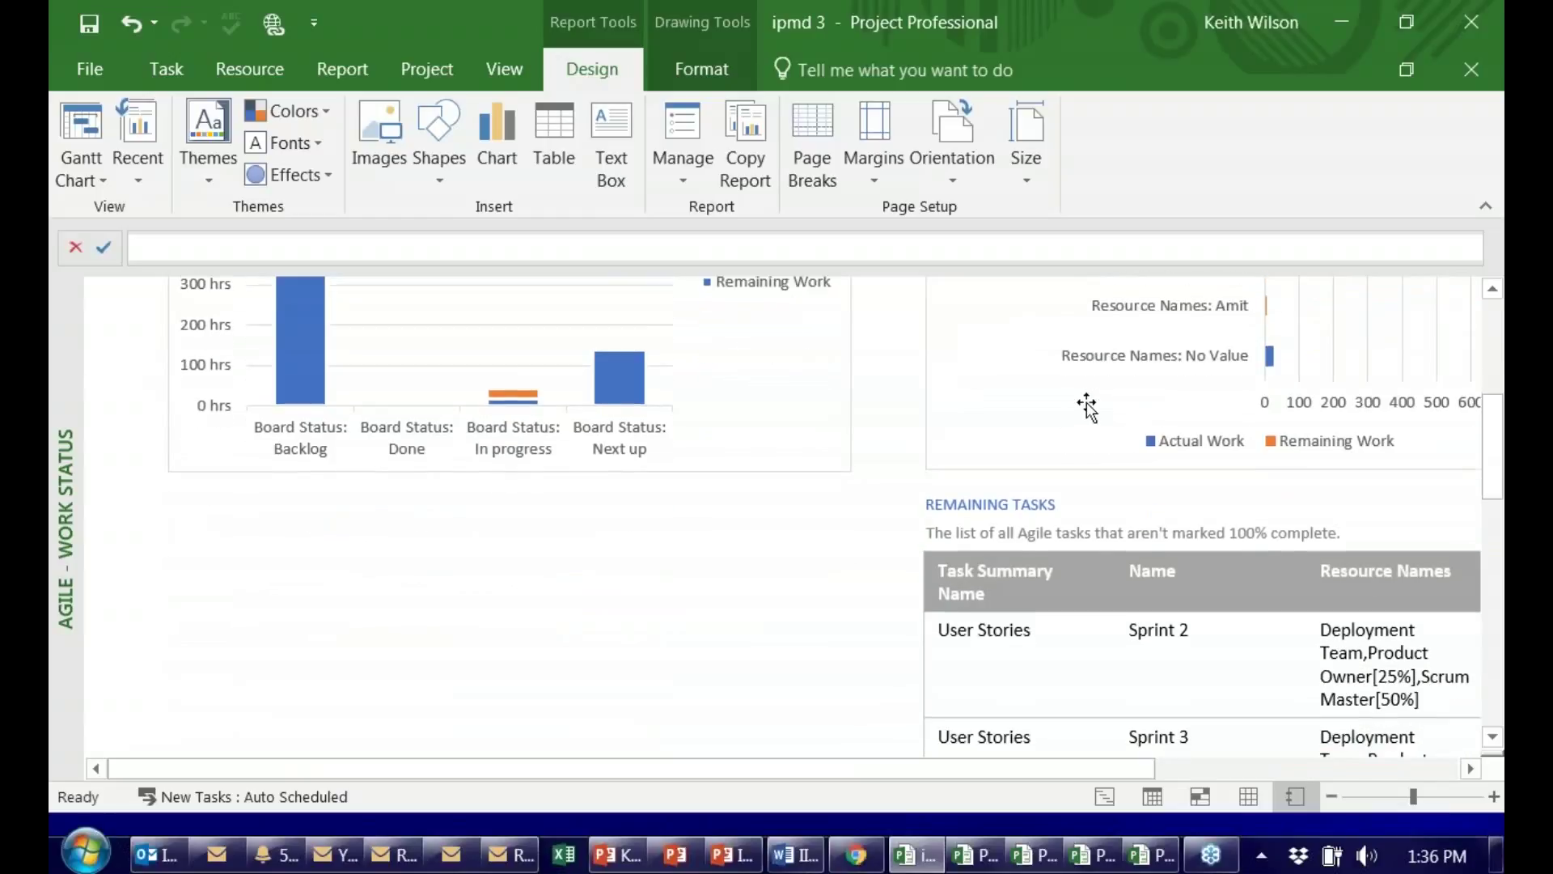
{"action": "scroll", "coordinate": [1087, 407], "scroll_direction": "down", "scroll_amount": 5}
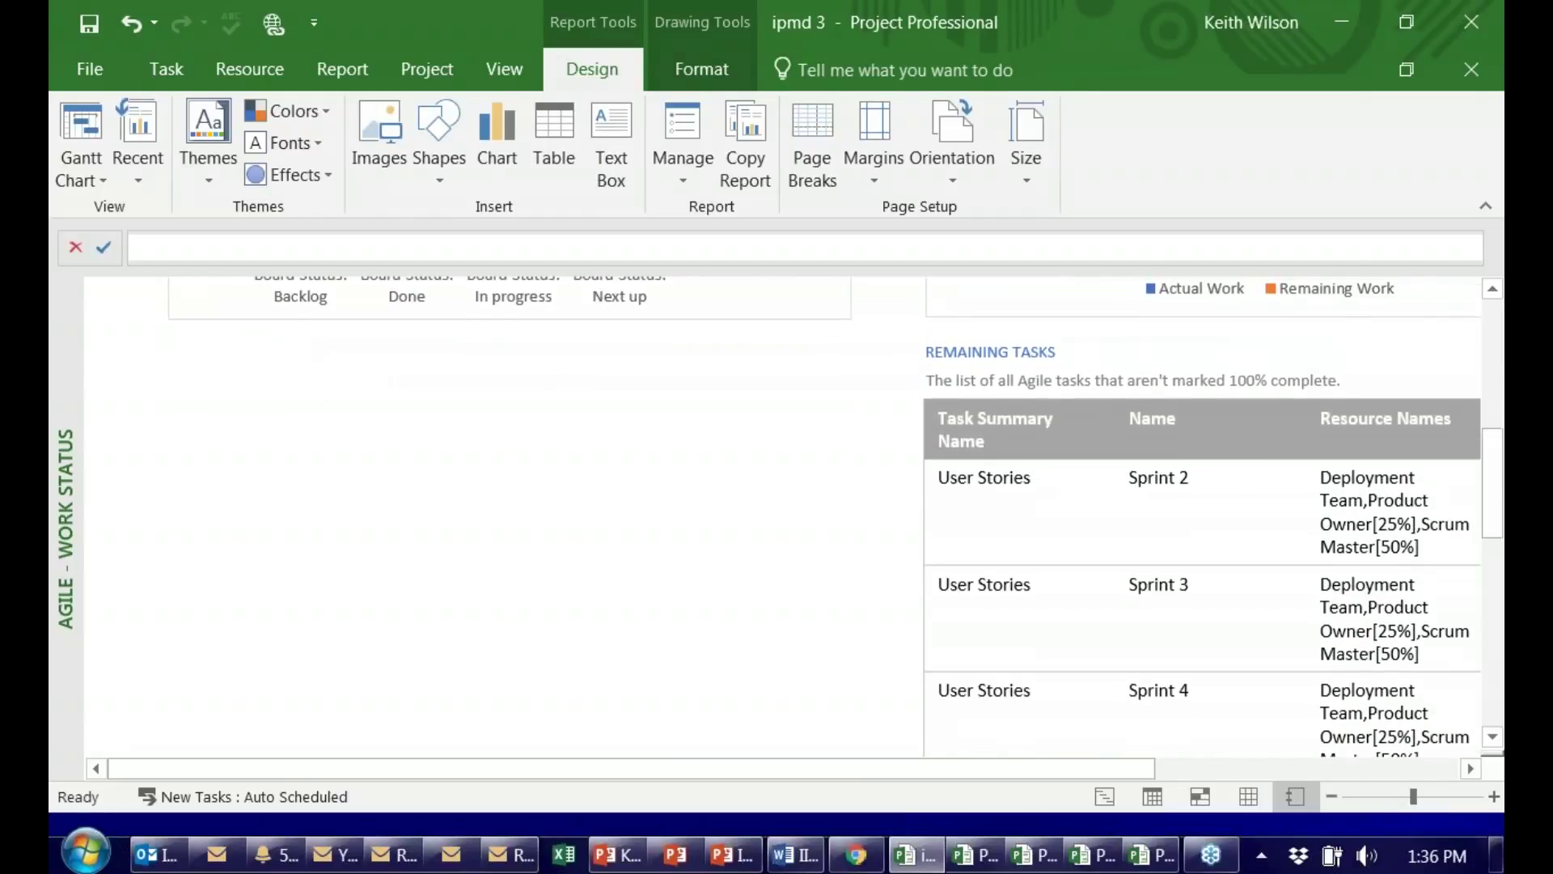
{"action": "scroll", "coordinate": [1087, 407], "scroll_direction": "up", "scroll_amount": 12}
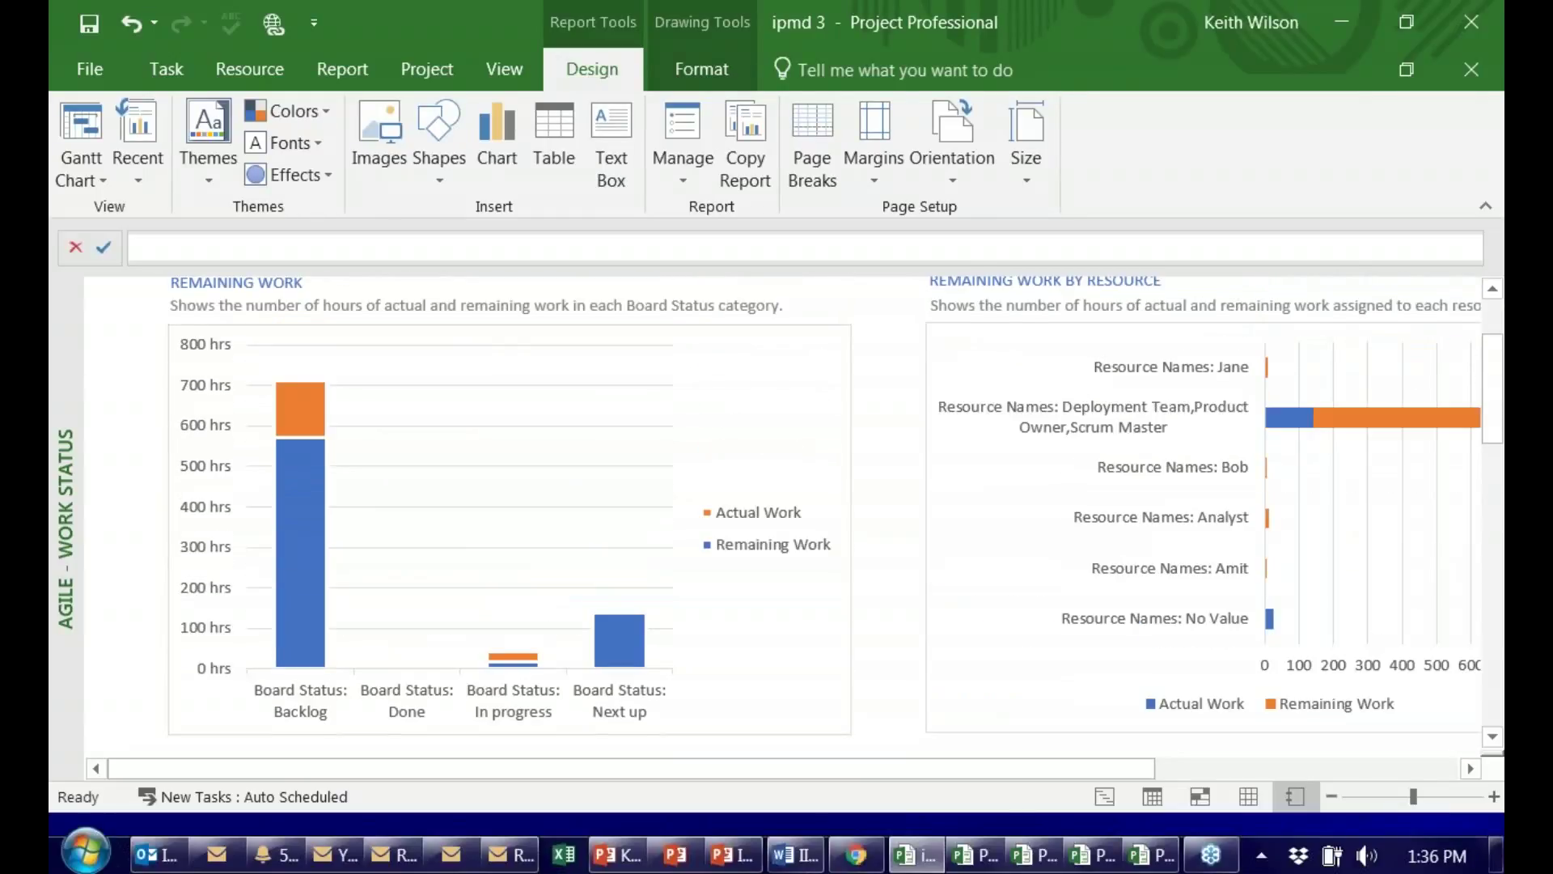
{"action": "scroll", "coordinate": [651, 464], "scroll_direction": "up", "scroll_amount": 4}
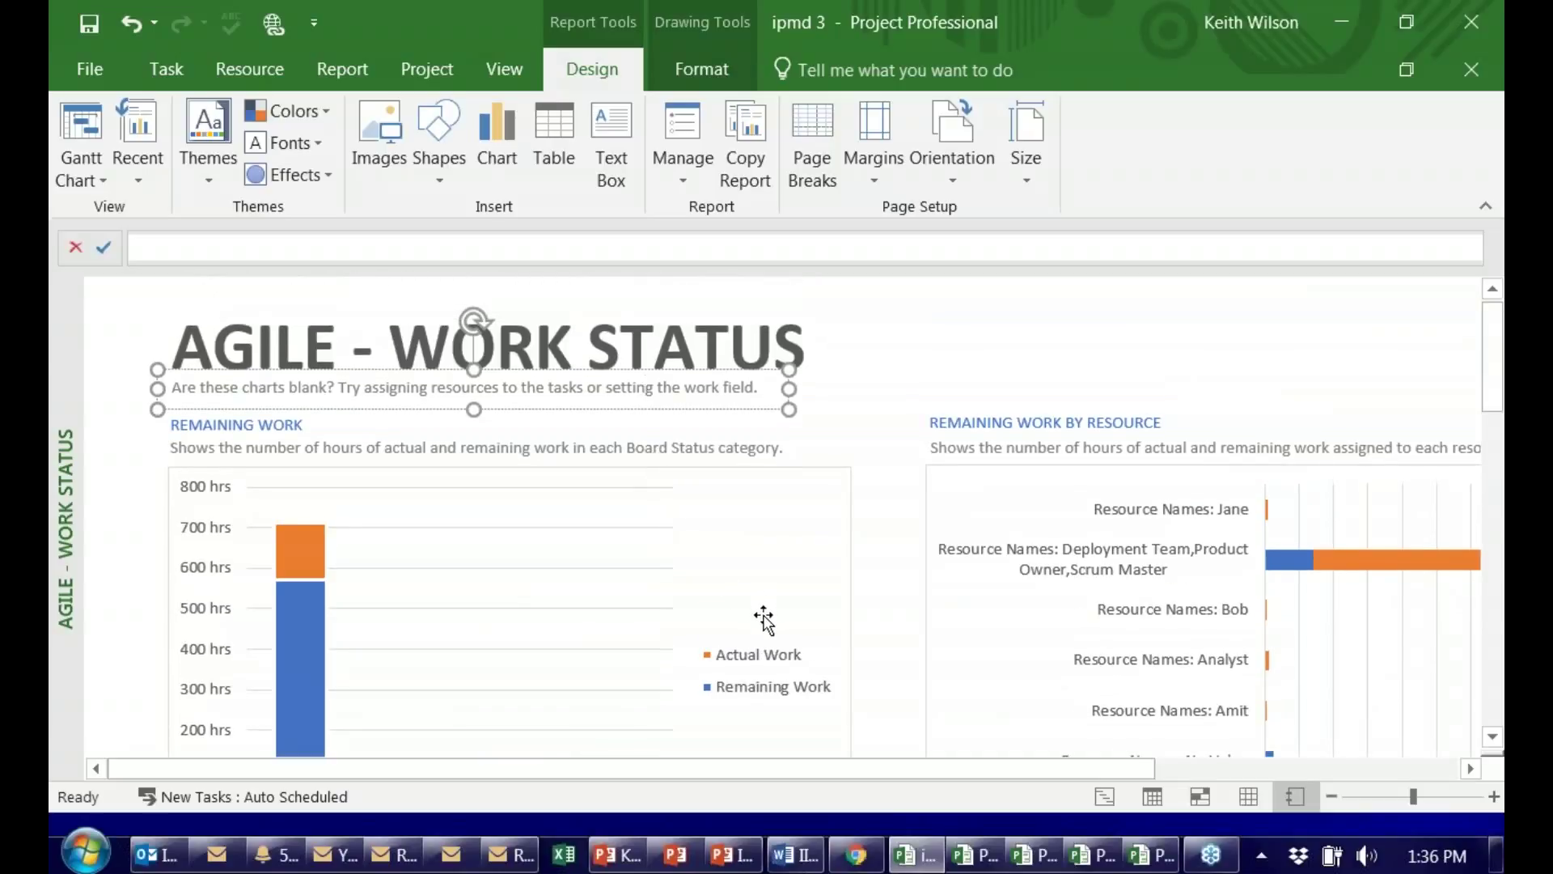
{"action": "left_click", "coordinate": [955, 526]}
{"action": "scroll", "coordinate": [982, 617], "scroll_direction": "down", "scroll_amount": 11}
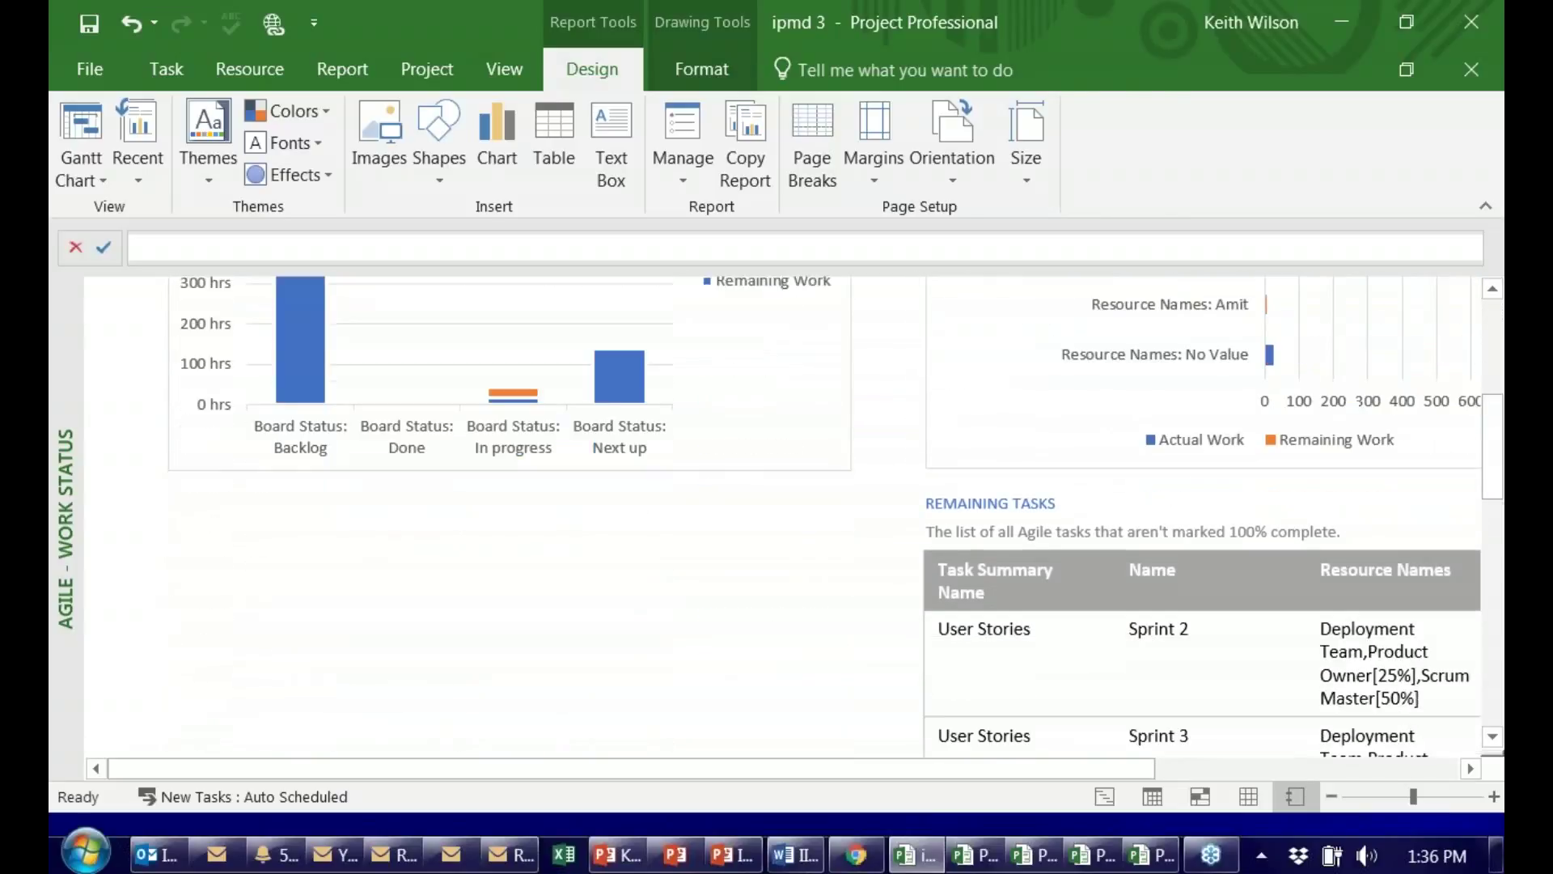
{"action": "scroll", "coordinate": [987, 599], "scroll_direction": "down", "scroll_amount": 3}
{"action": "scroll", "coordinate": [987, 597], "scroll_direction": "down", "scroll_amount": 11}
{"action": "scroll", "coordinate": [987, 597], "scroll_direction": "down", "scroll_amount": 13}
{"action": "scroll", "coordinate": [1015, 554], "scroll_direction": "down", "scroll_amount": 4}
{"action": "scroll", "coordinate": [1003, 478], "scroll_direction": "up", "scroll_amount": 9}
{"action": "scroll", "coordinate": [1036, 465], "scroll_direction": "up", "scroll_amount": 14}
{"action": "scroll", "coordinate": [1034, 478], "scroll_direction": "up", "scroll_amount": 12}
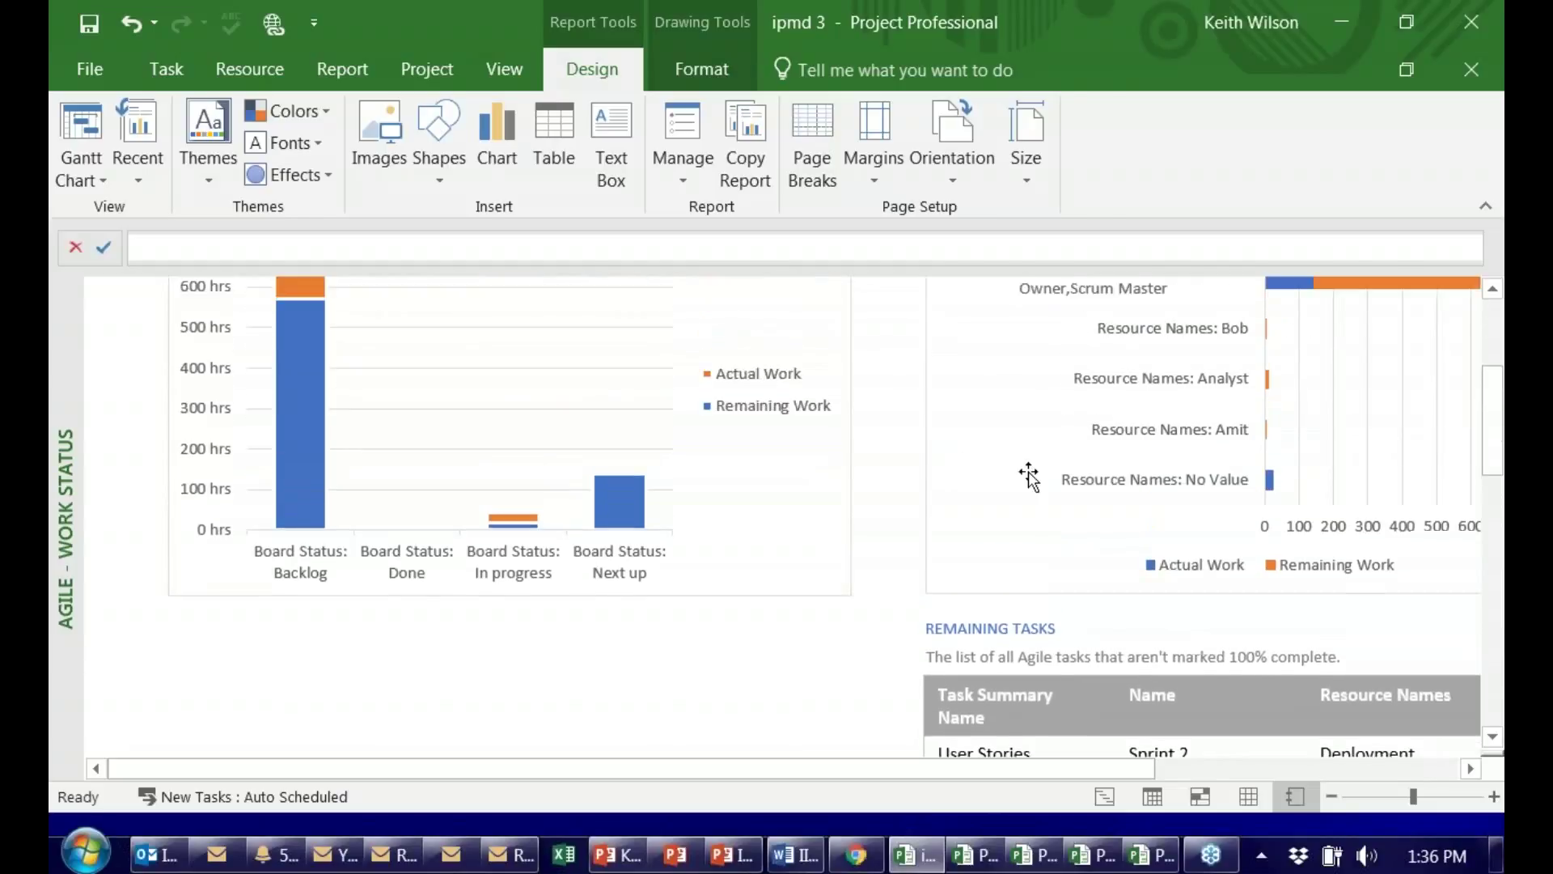
{"action": "scroll", "coordinate": [1029, 476], "scroll_direction": "up", "scroll_amount": 2}
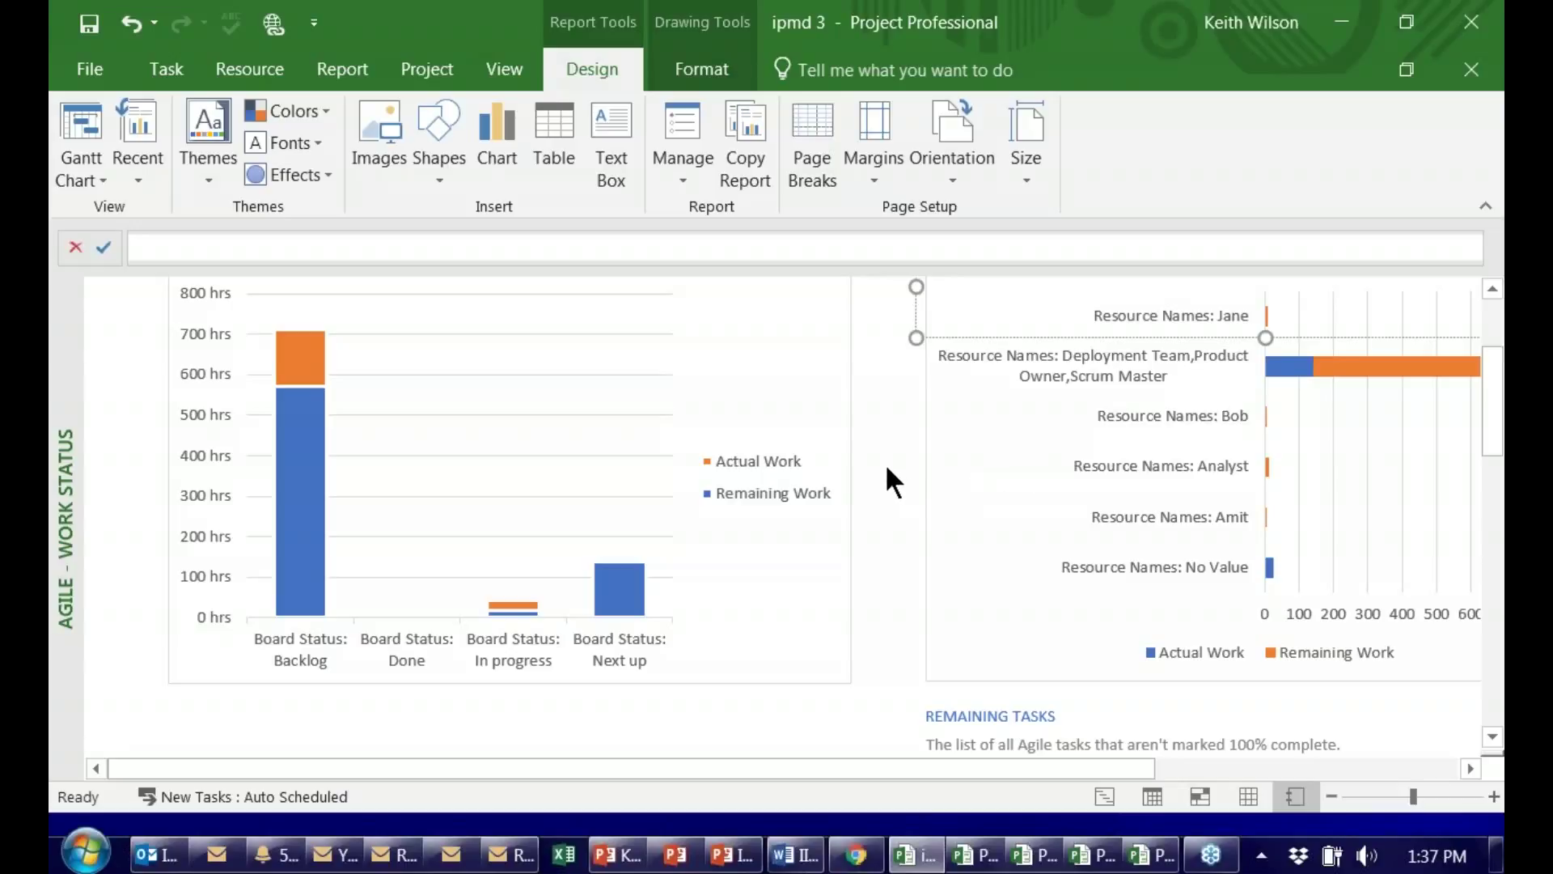
Open the Sprint Status report from the agile reports.
{"action": "left_click", "coordinate": [528, 66]}
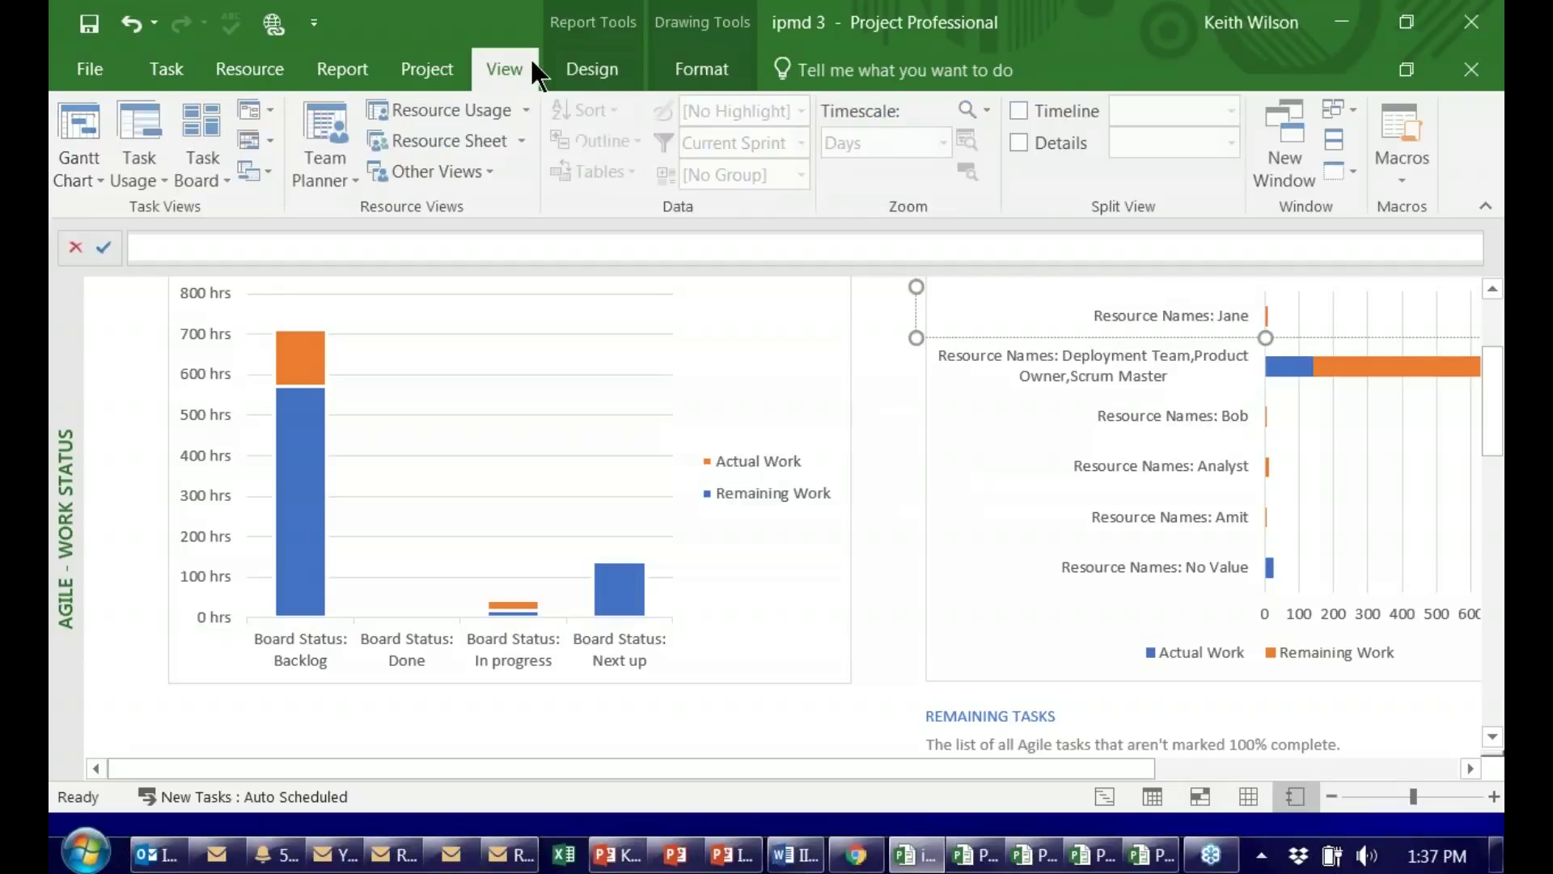
{"action": "left_click", "coordinate": [625, 66]}
{"action": "left_click", "coordinate": [370, 67]}
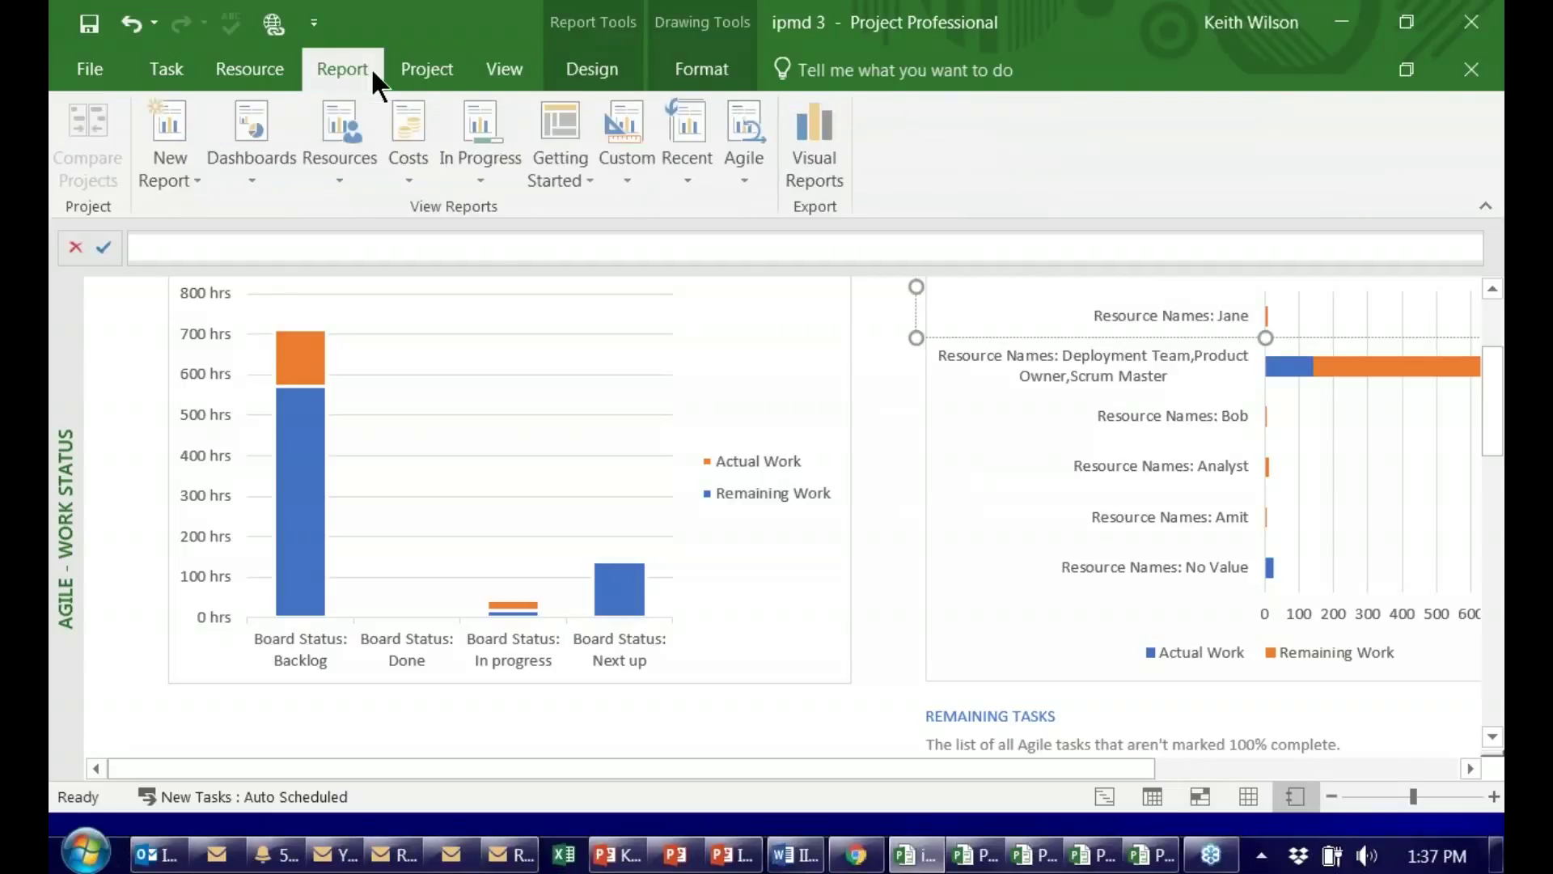
{"action": "left_click", "coordinate": [759, 180]}
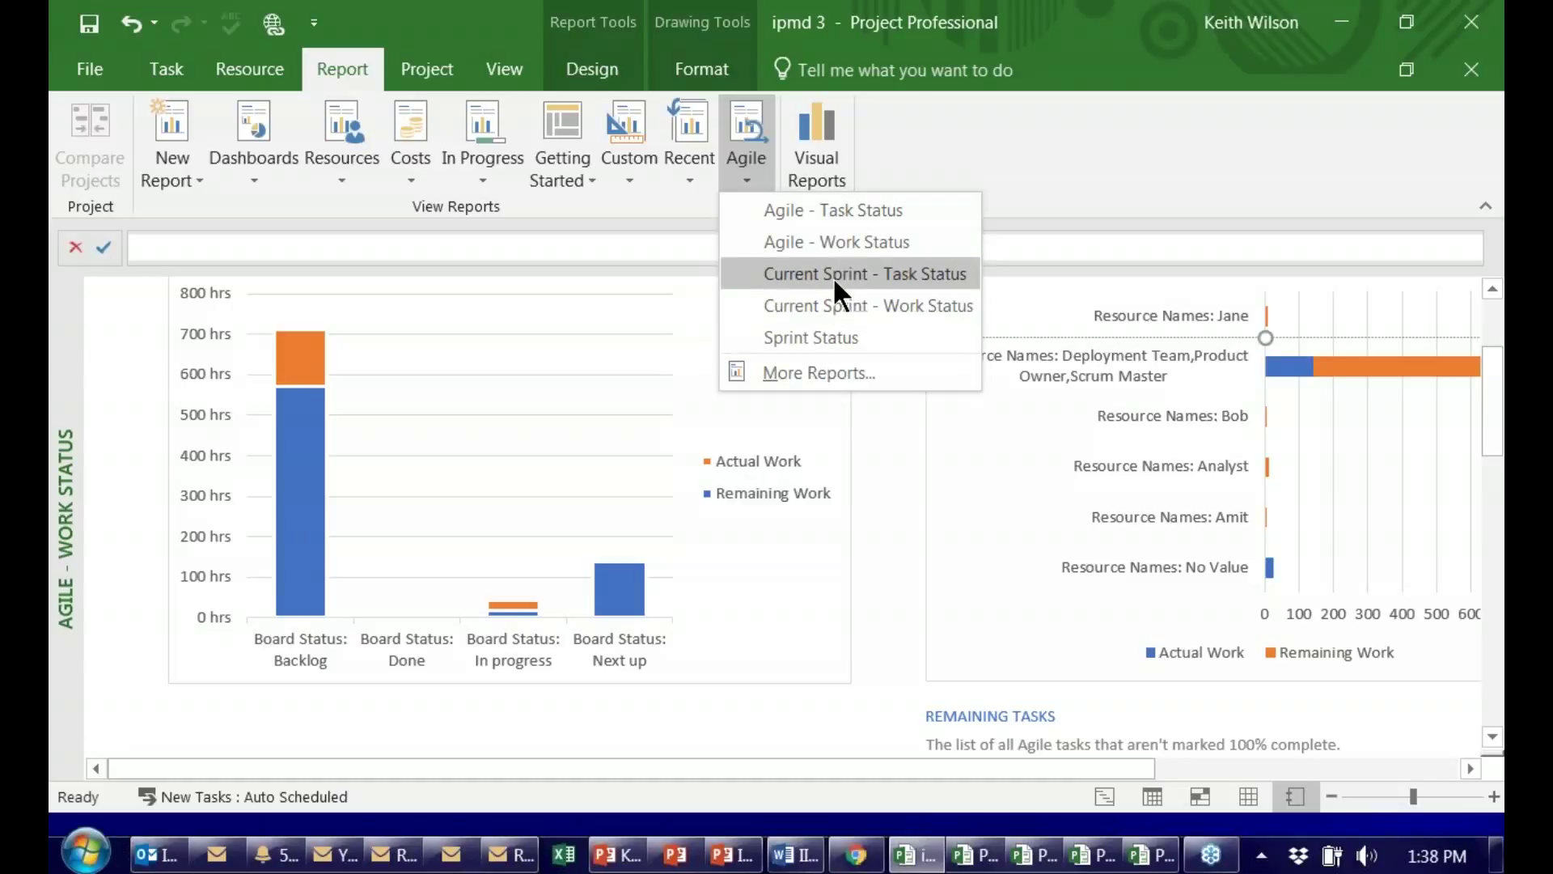
{"action": "left_click", "coordinate": [818, 338]}
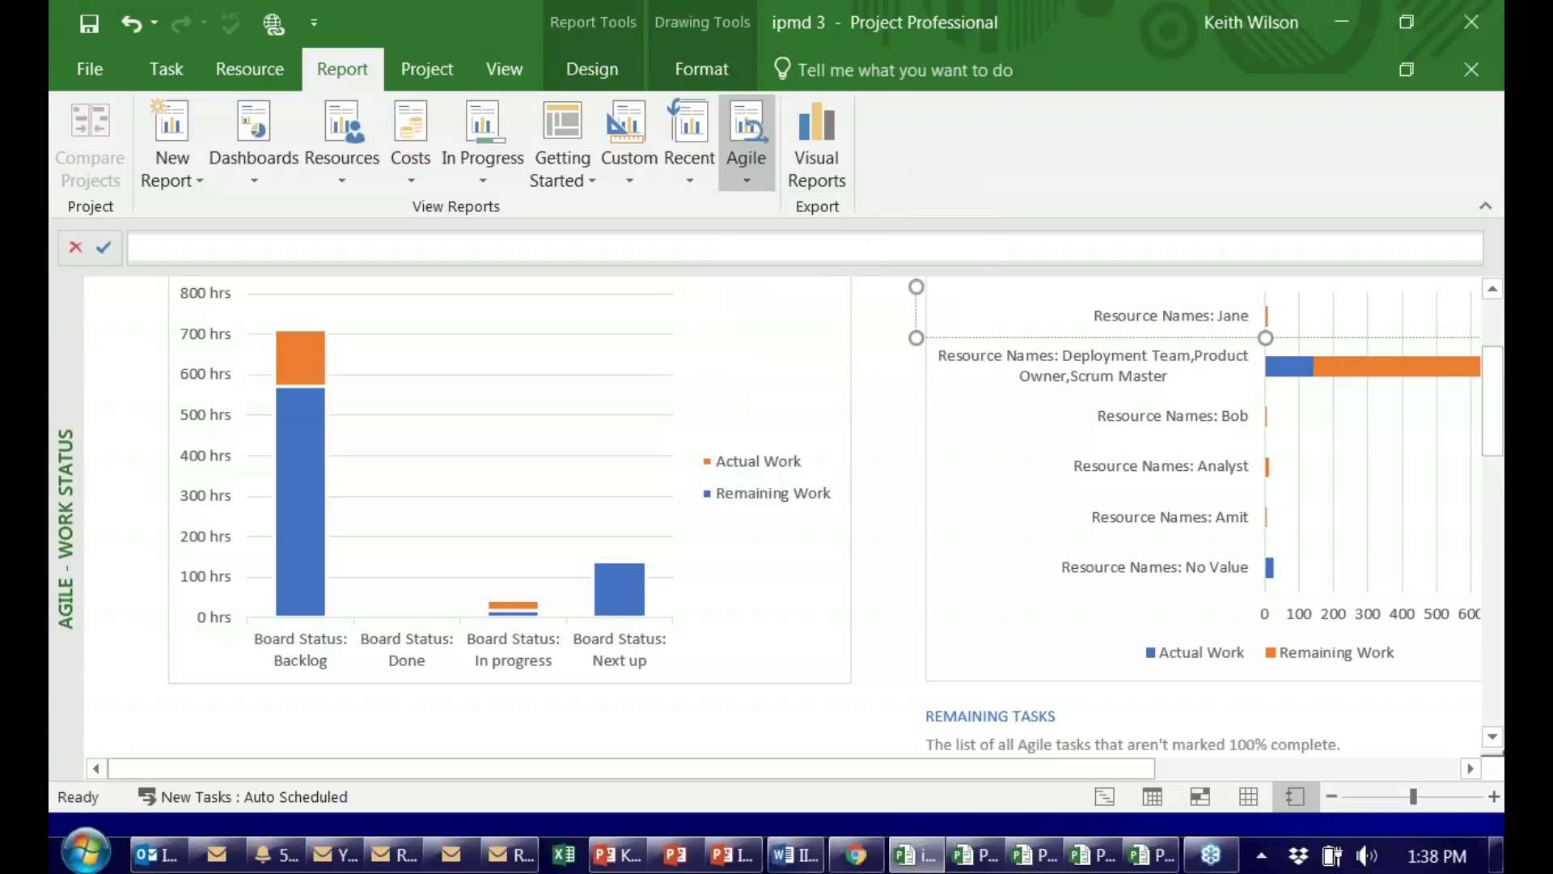
Examine the Sprint Status report's tasks per sprint chart and work per sprint chart.
{"action": "scroll", "coordinate": [809, 457], "scroll_direction": "down", "scroll_amount": 3}
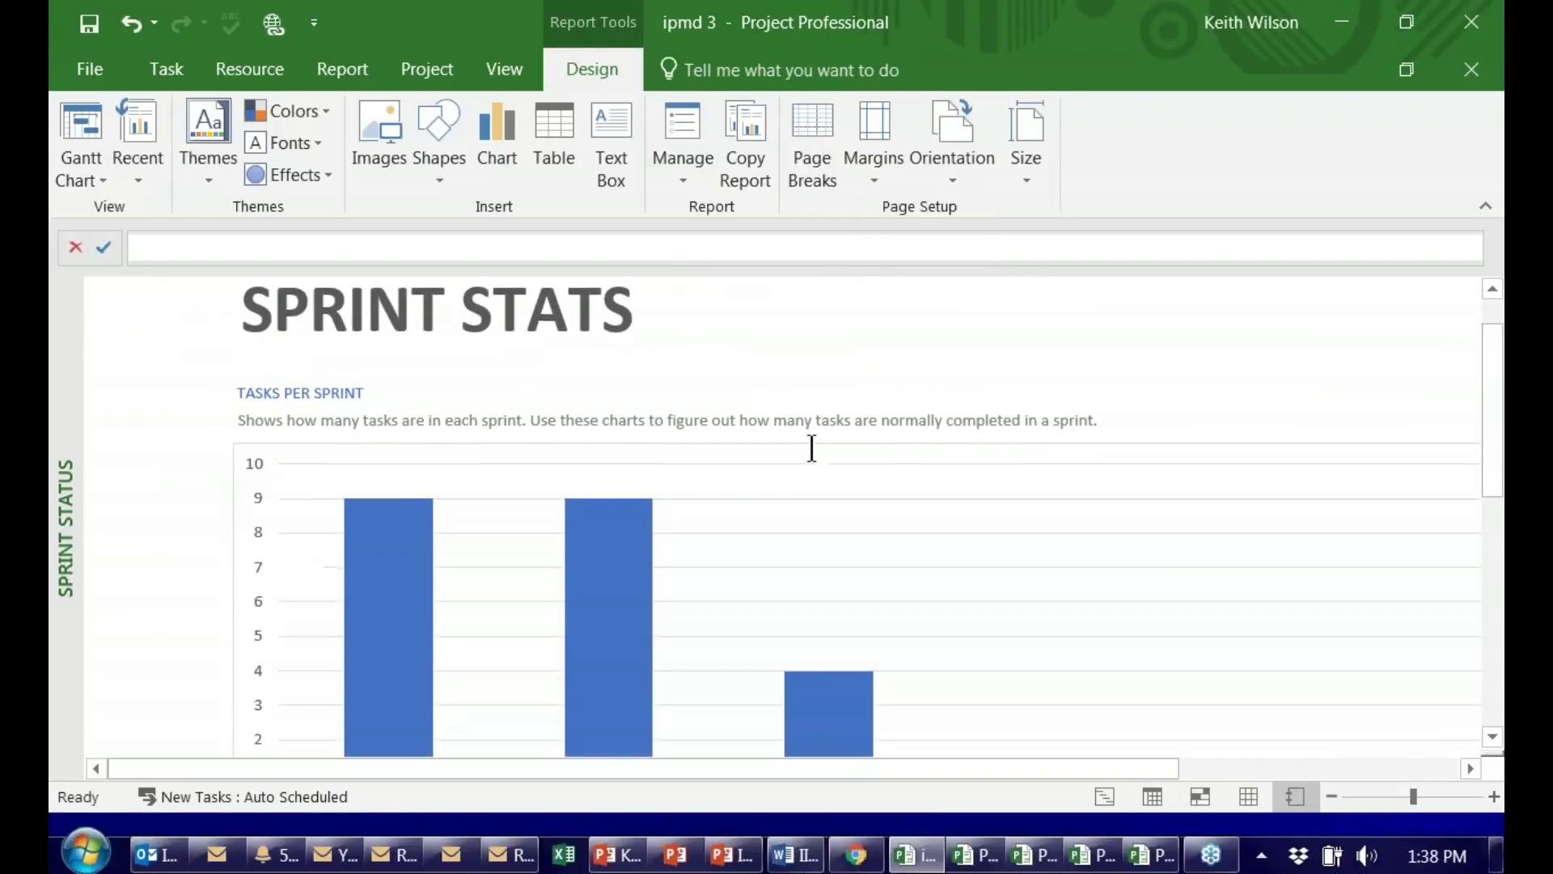
{"action": "scroll", "coordinate": [814, 437], "scroll_direction": "down", "scroll_amount": 3}
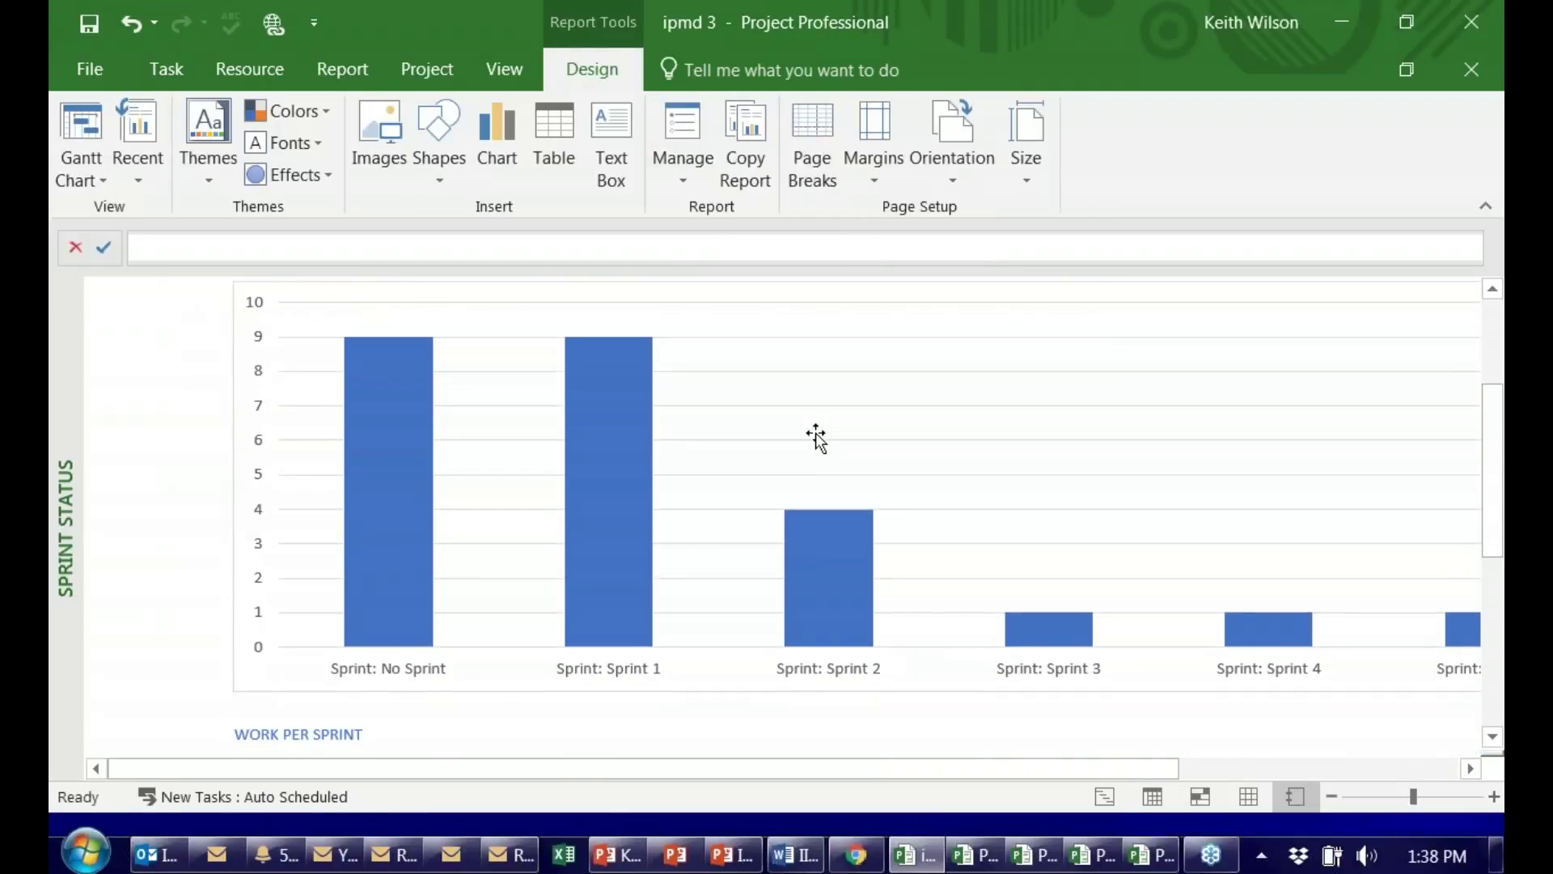
{"action": "scroll", "coordinate": [867, 515], "scroll_direction": "down", "scroll_amount": 3}
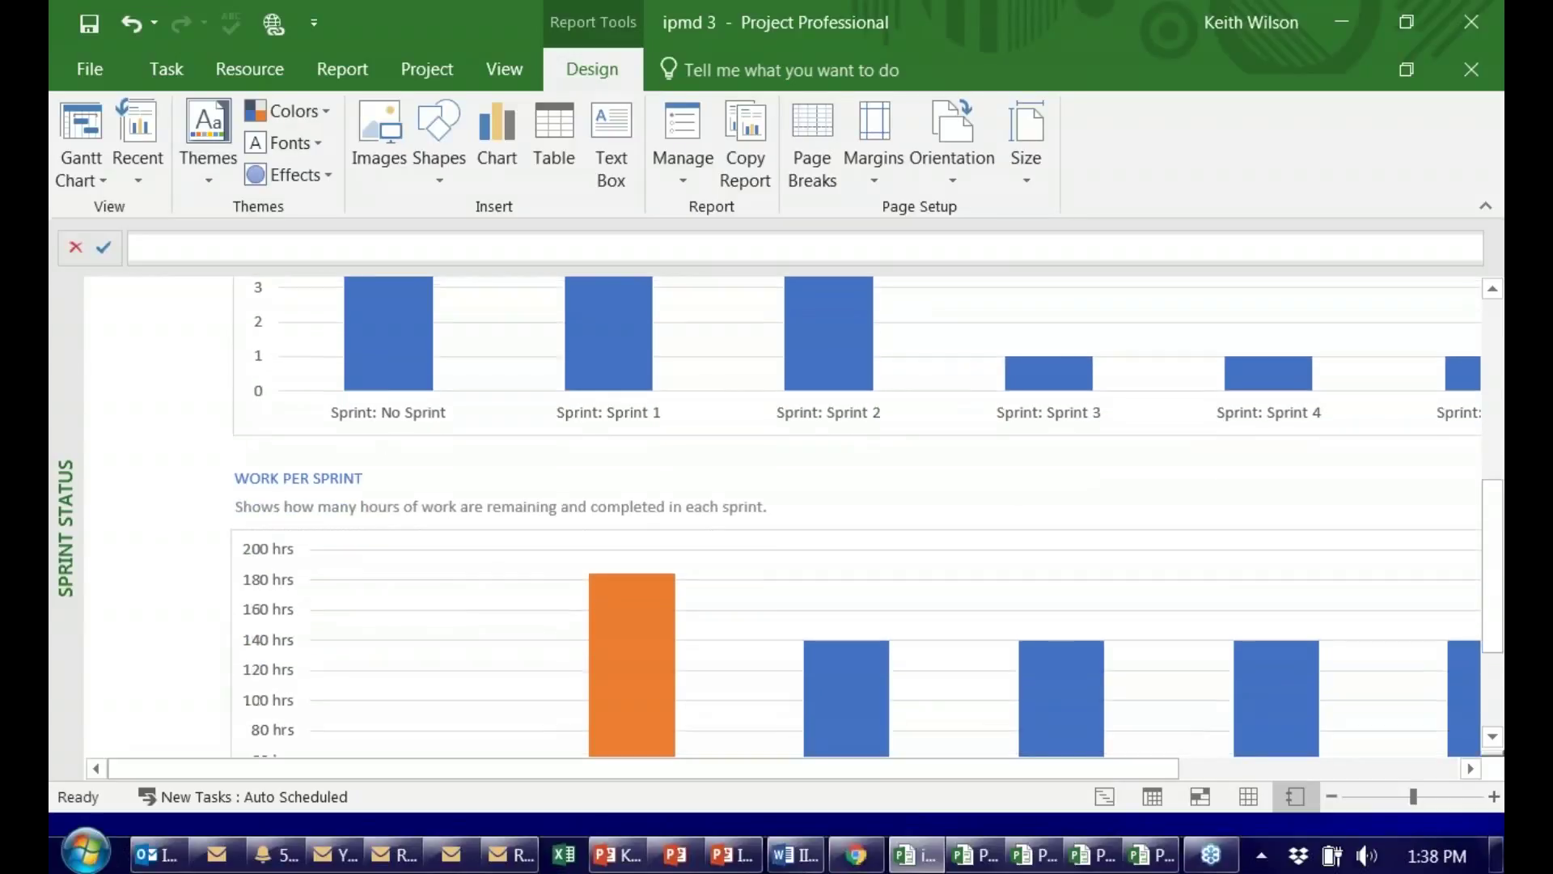
{"action": "scroll", "coordinate": [867, 515], "scroll_direction": "down", "scroll_amount": 1}
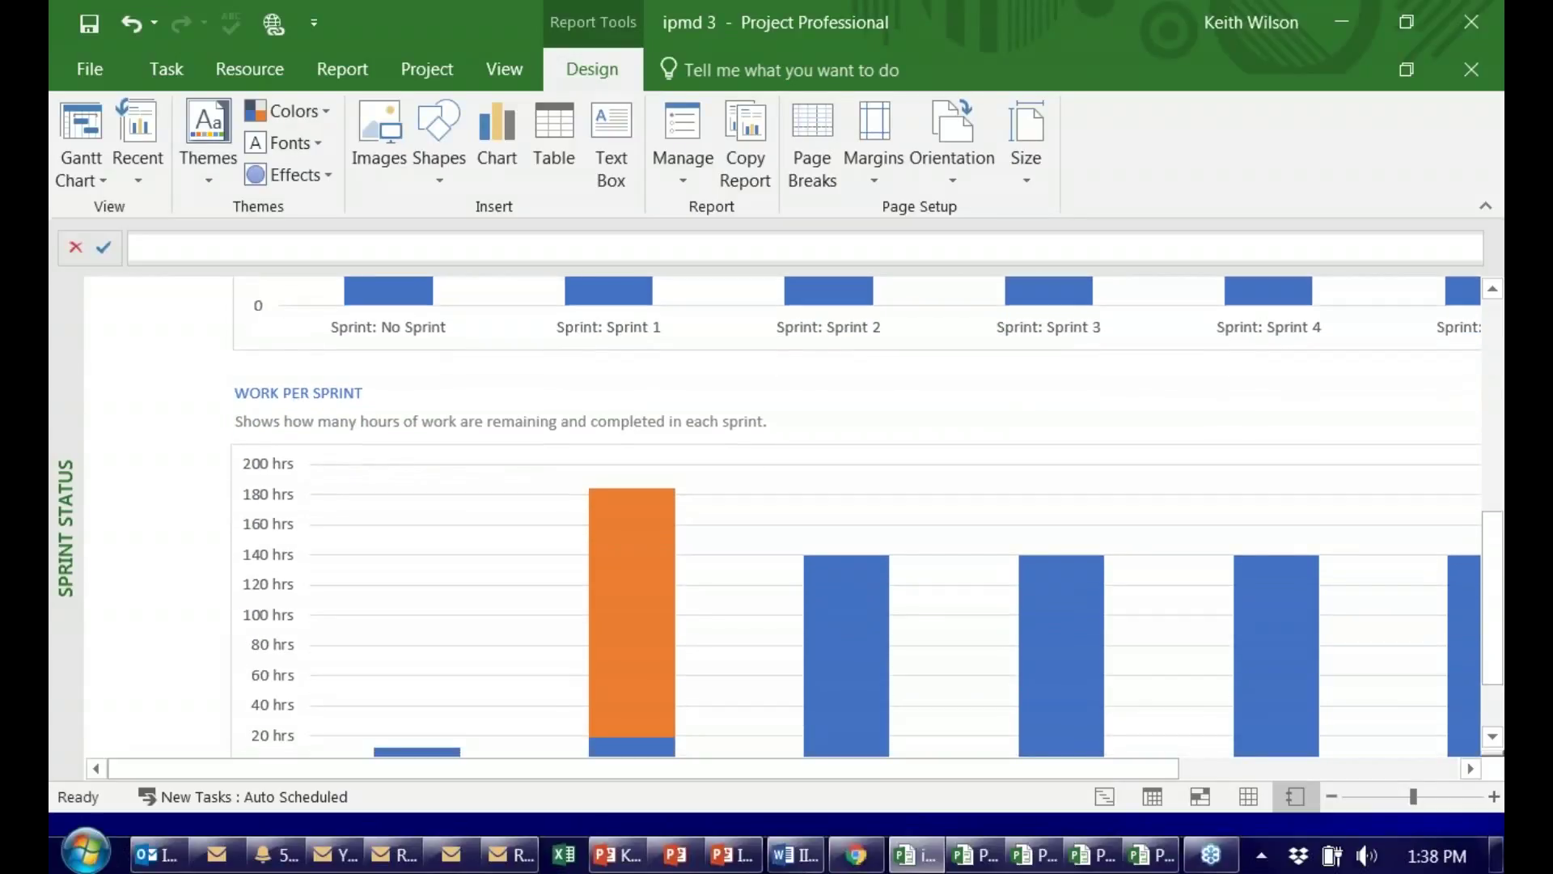
{"action": "scroll", "coordinate": [868, 516], "scroll_direction": "down", "scroll_amount": 4}
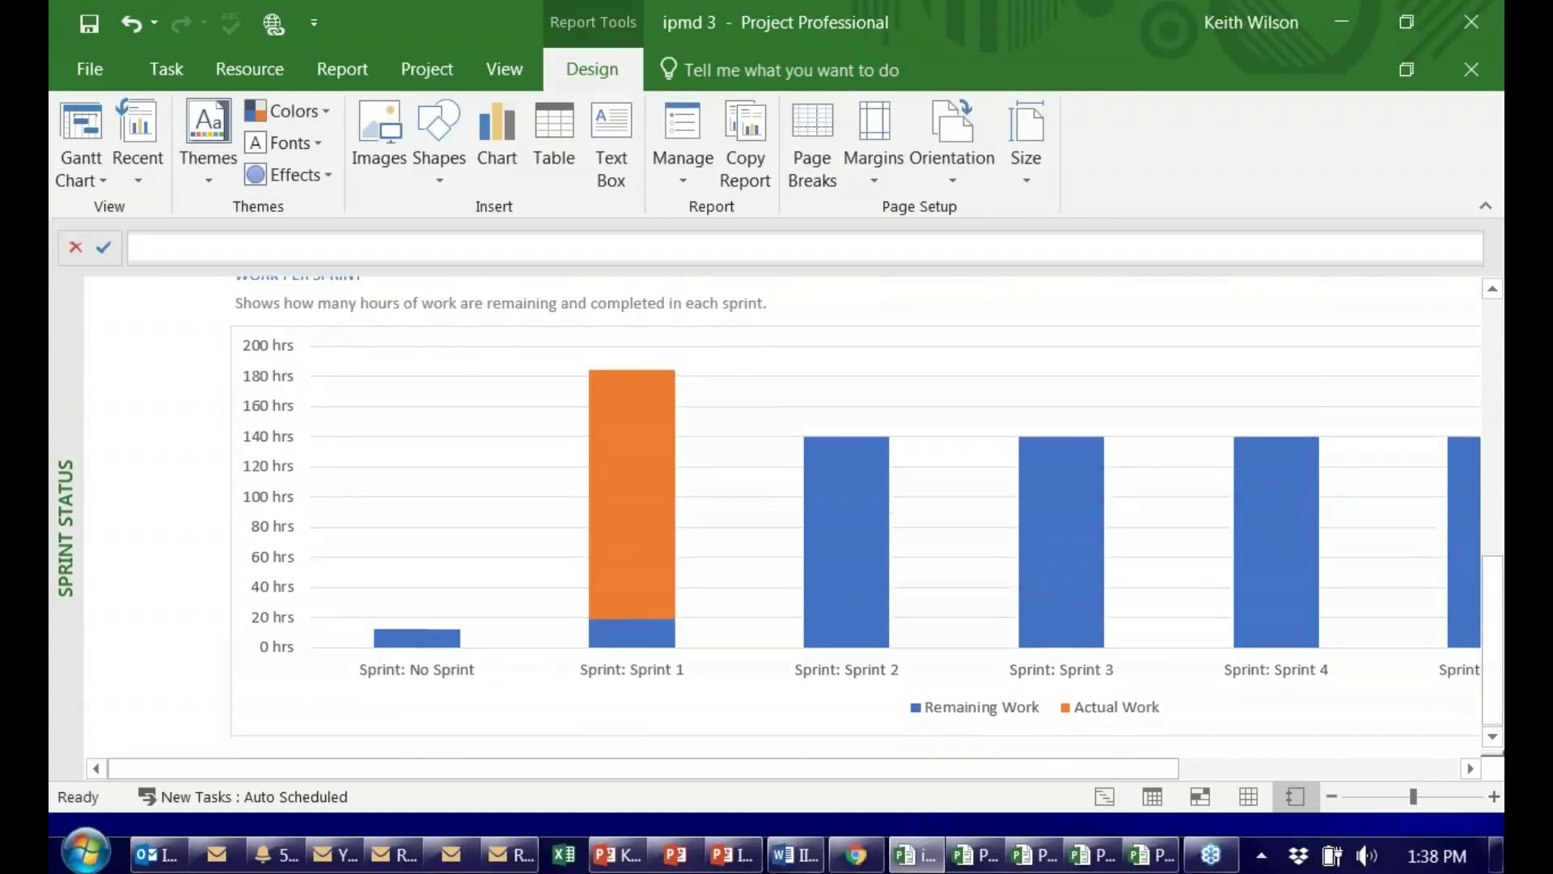
{"action": "scroll", "coordinate": [818, 421], "scroll_direction": "up", "scroll_amount": 4}
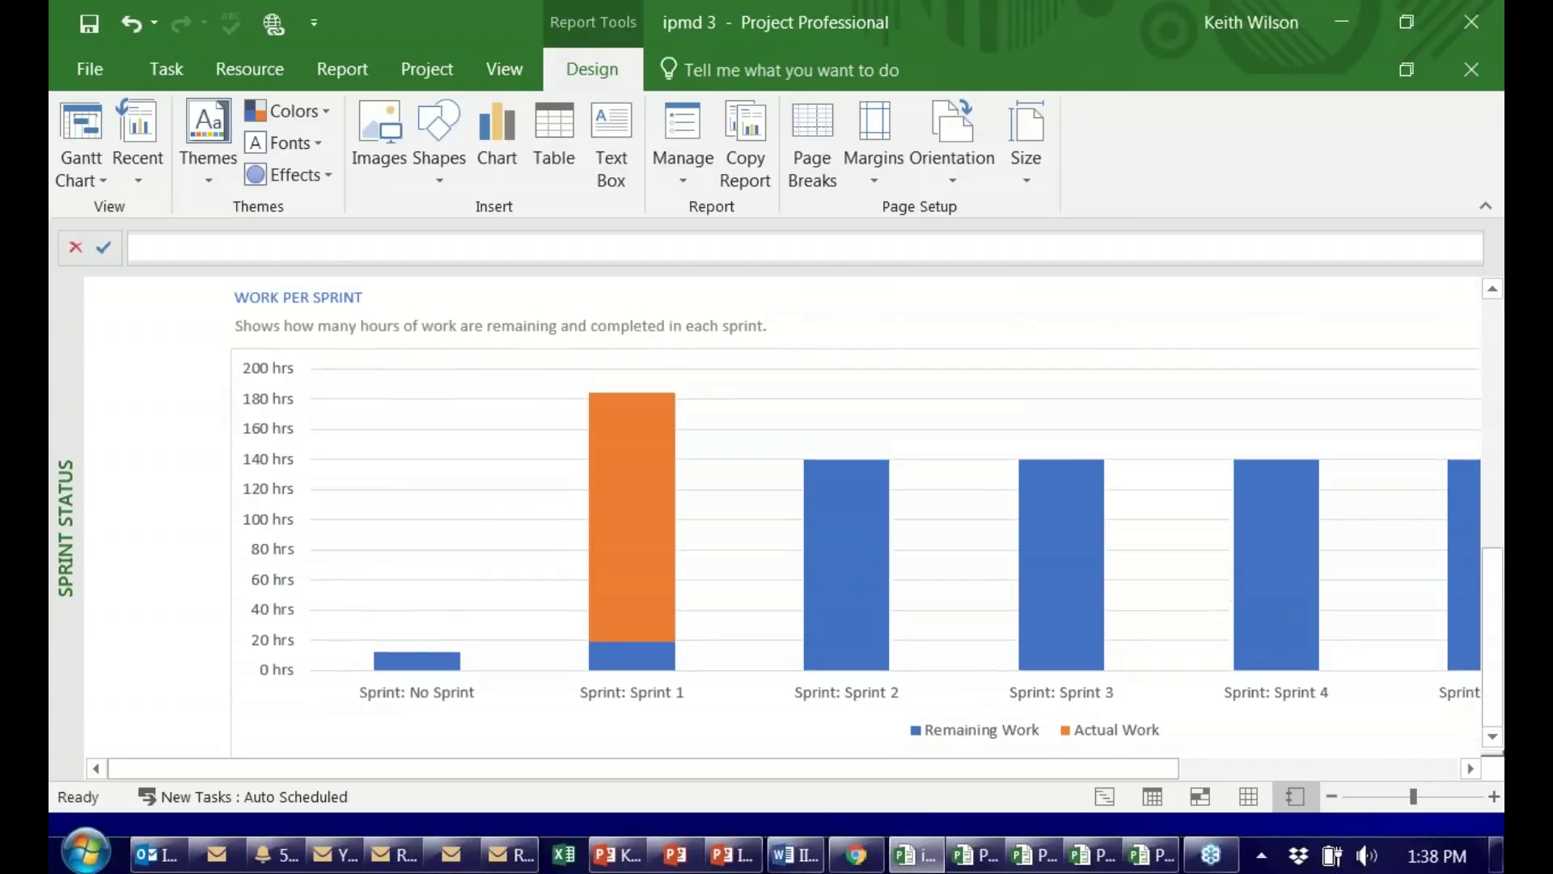
{"action": "scroll", "coordinate": [818, 410], "scroll_direction": "up", "scroll_amount": 8}
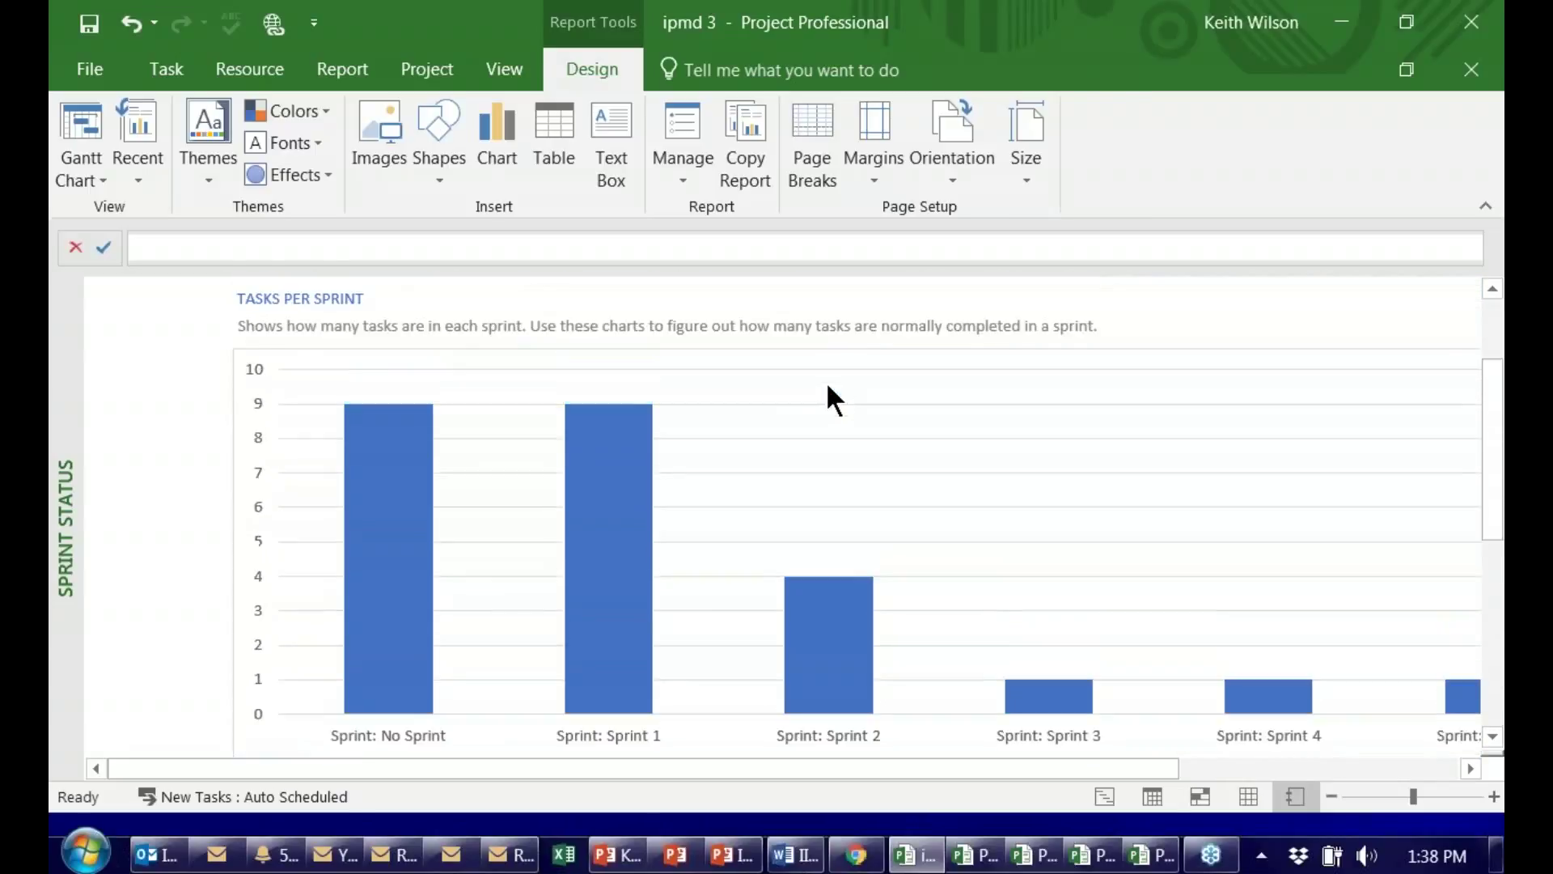
{"action": "scroll", "coordinate": [827, 388], "scroll_direction": "down", "scroll_amount": 12}
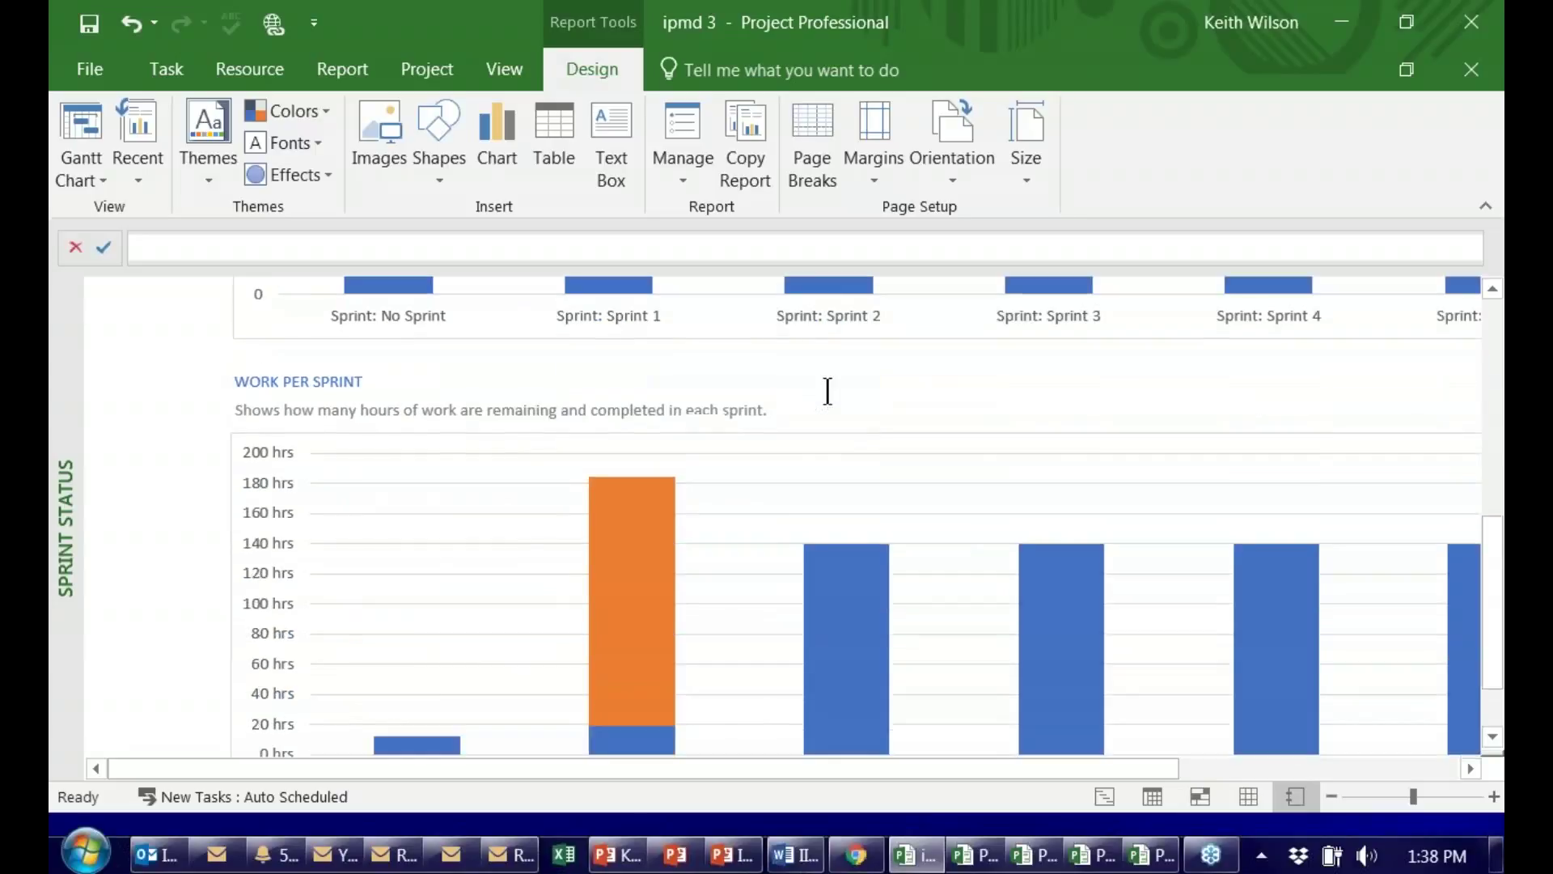
{"action": "scroll", "coordinate": [829, 395], "scroll_direction": "down", "scroll_amount": 2}
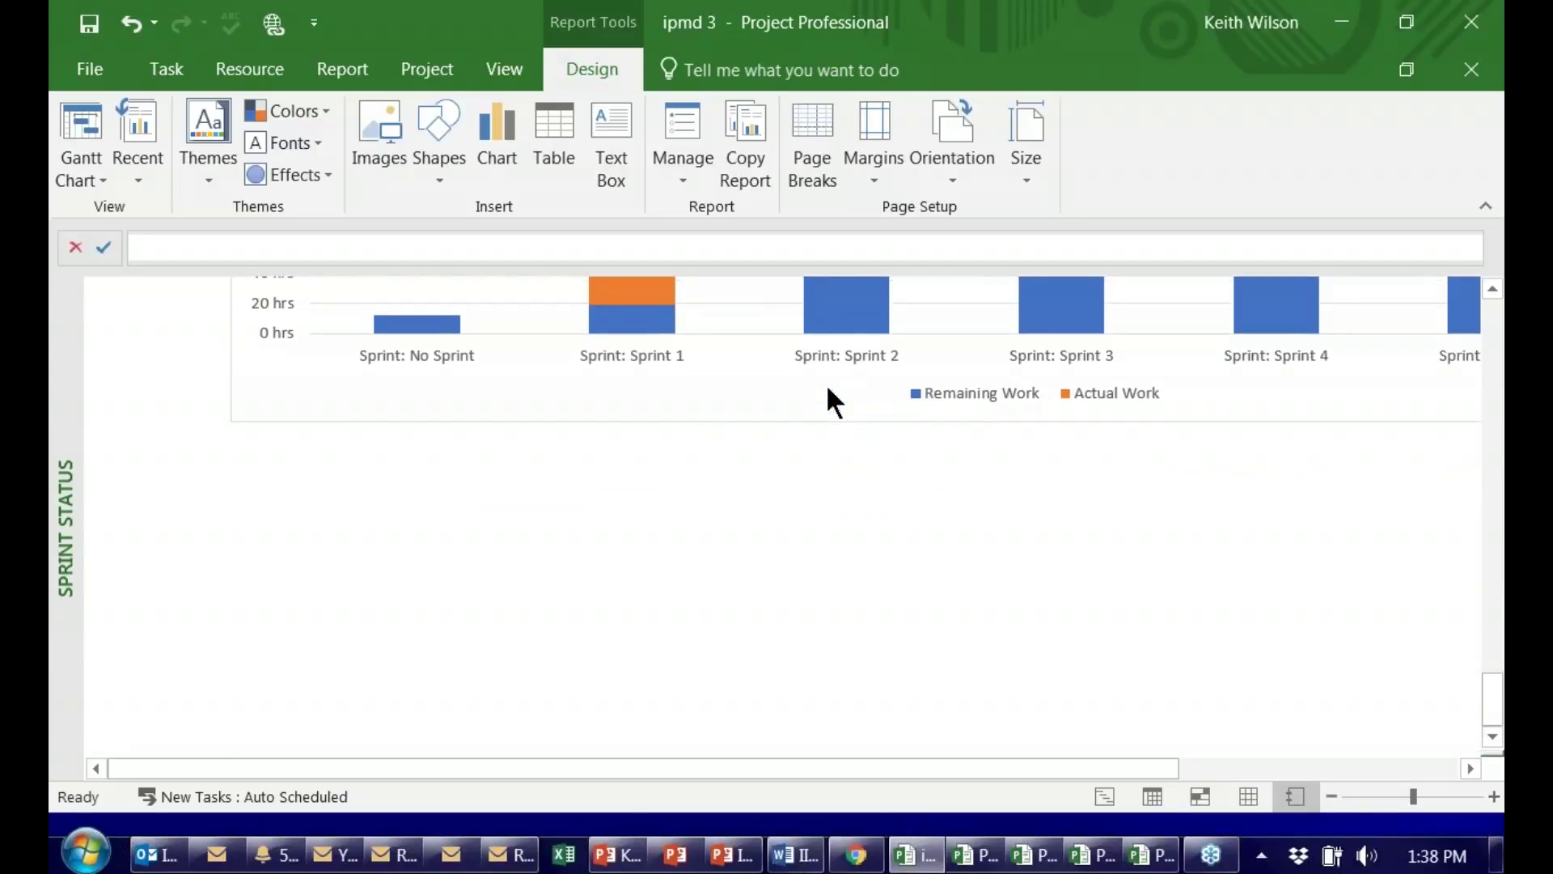
{"action": "scroll", "coordinate": [826, 403], "scroll_direction": "up", "scroll_amount": 1}
{"action": "scroll", "coordinate": [831, 405], "scroll_direction": "up", "scroll_amount": 1}
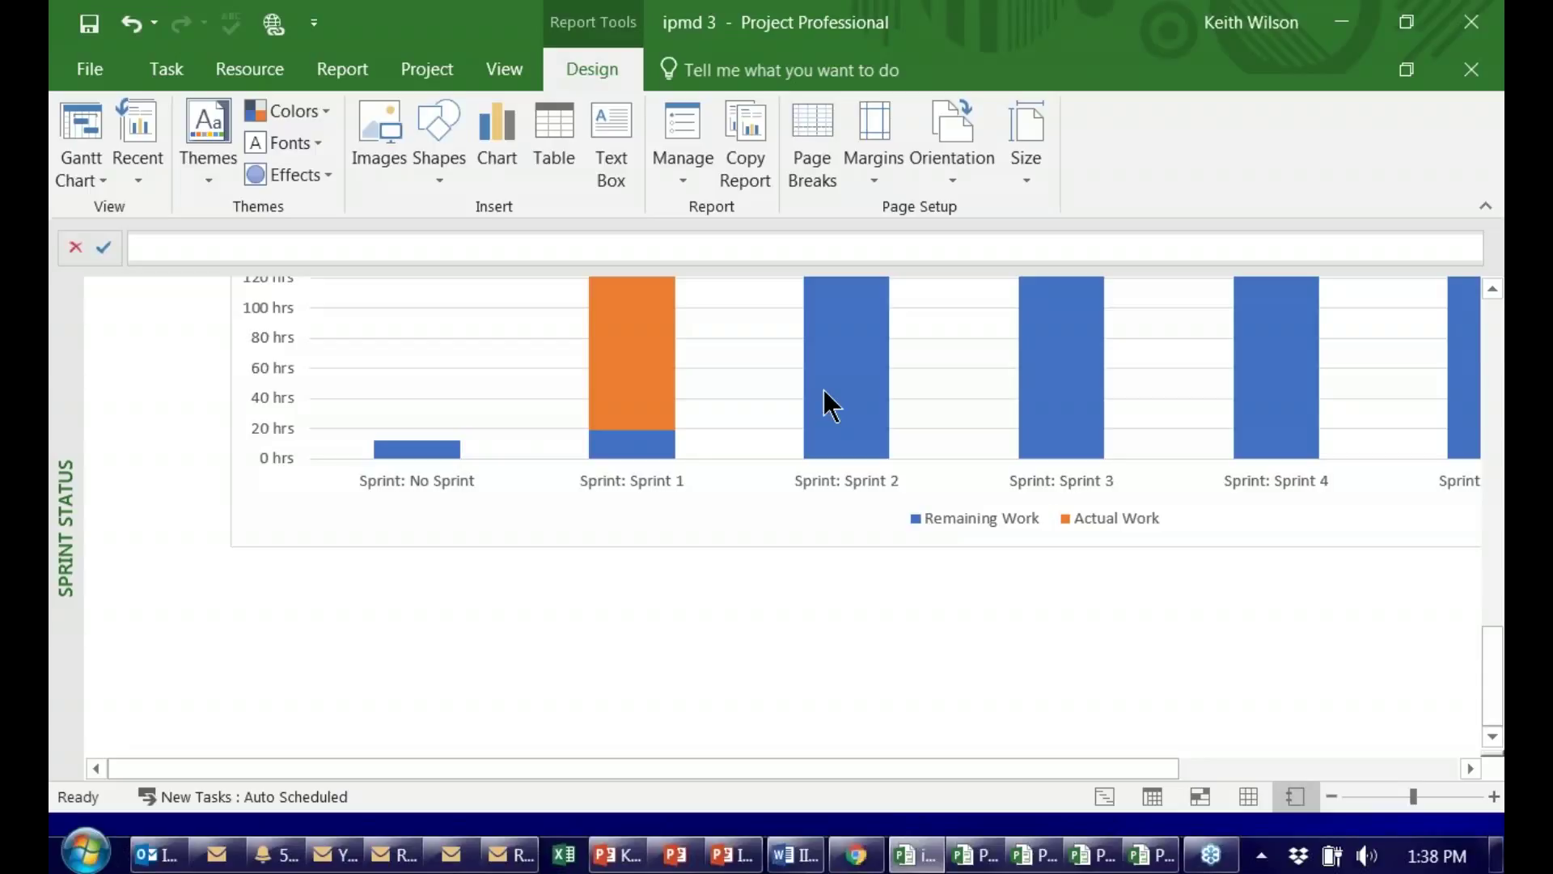
{"action": "scroll", "coordinate": [801, 449], "scroll_direction": "up", "scroll_amount": 1}
{"action": "scroll", "coordinate": [797, 461], "scroll_direction": "up", "scroll_amount": 3}
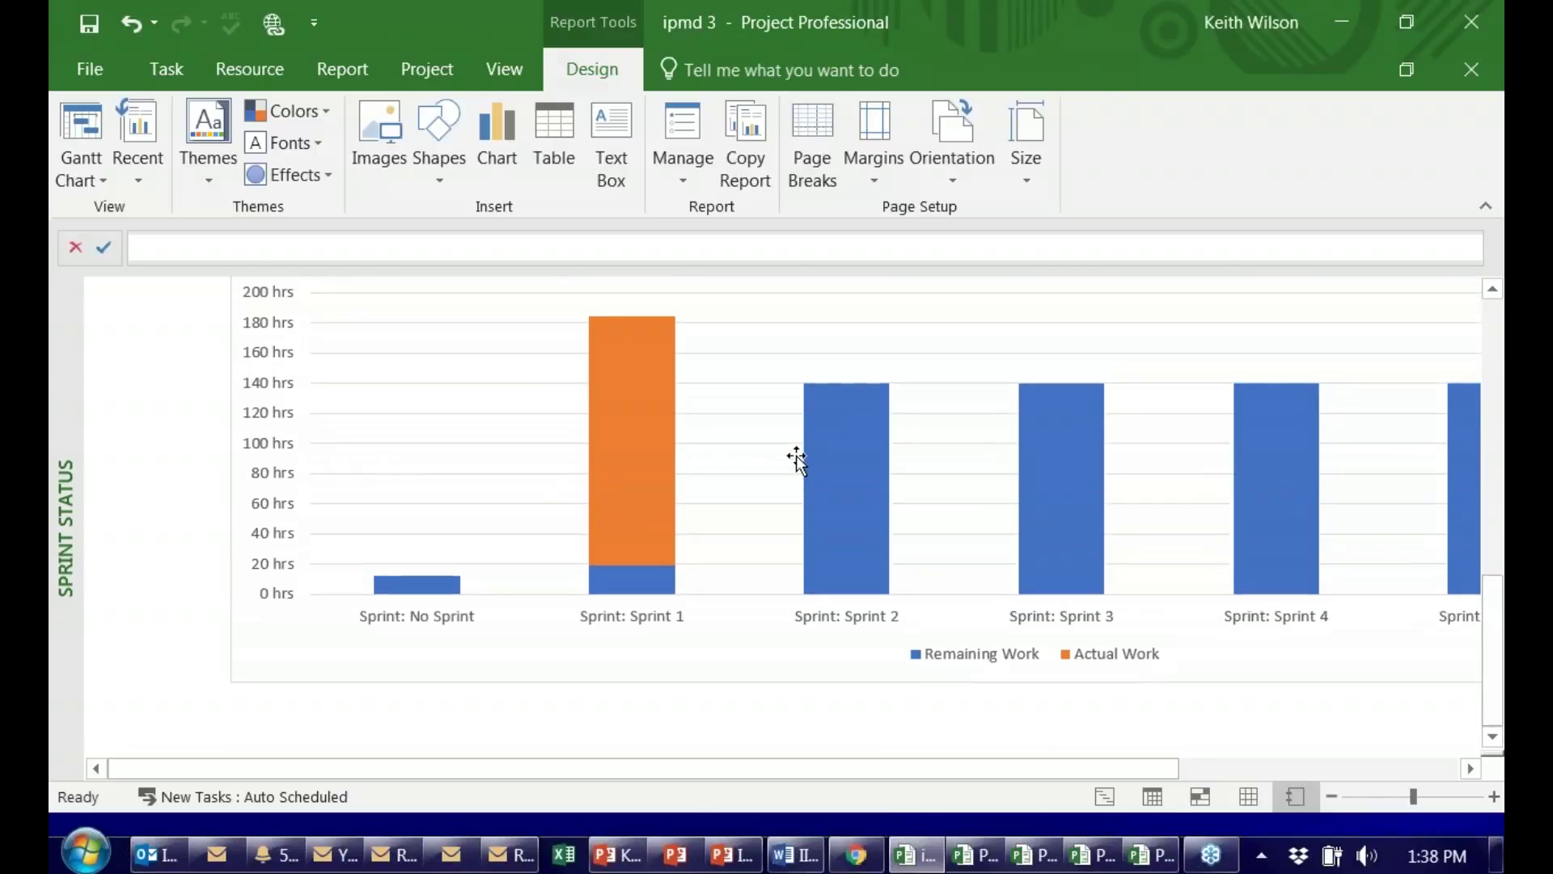
{"action": "scroll", "coordinate": [797, 460], "scroll_direction": "up", "scroll_amount": 1}
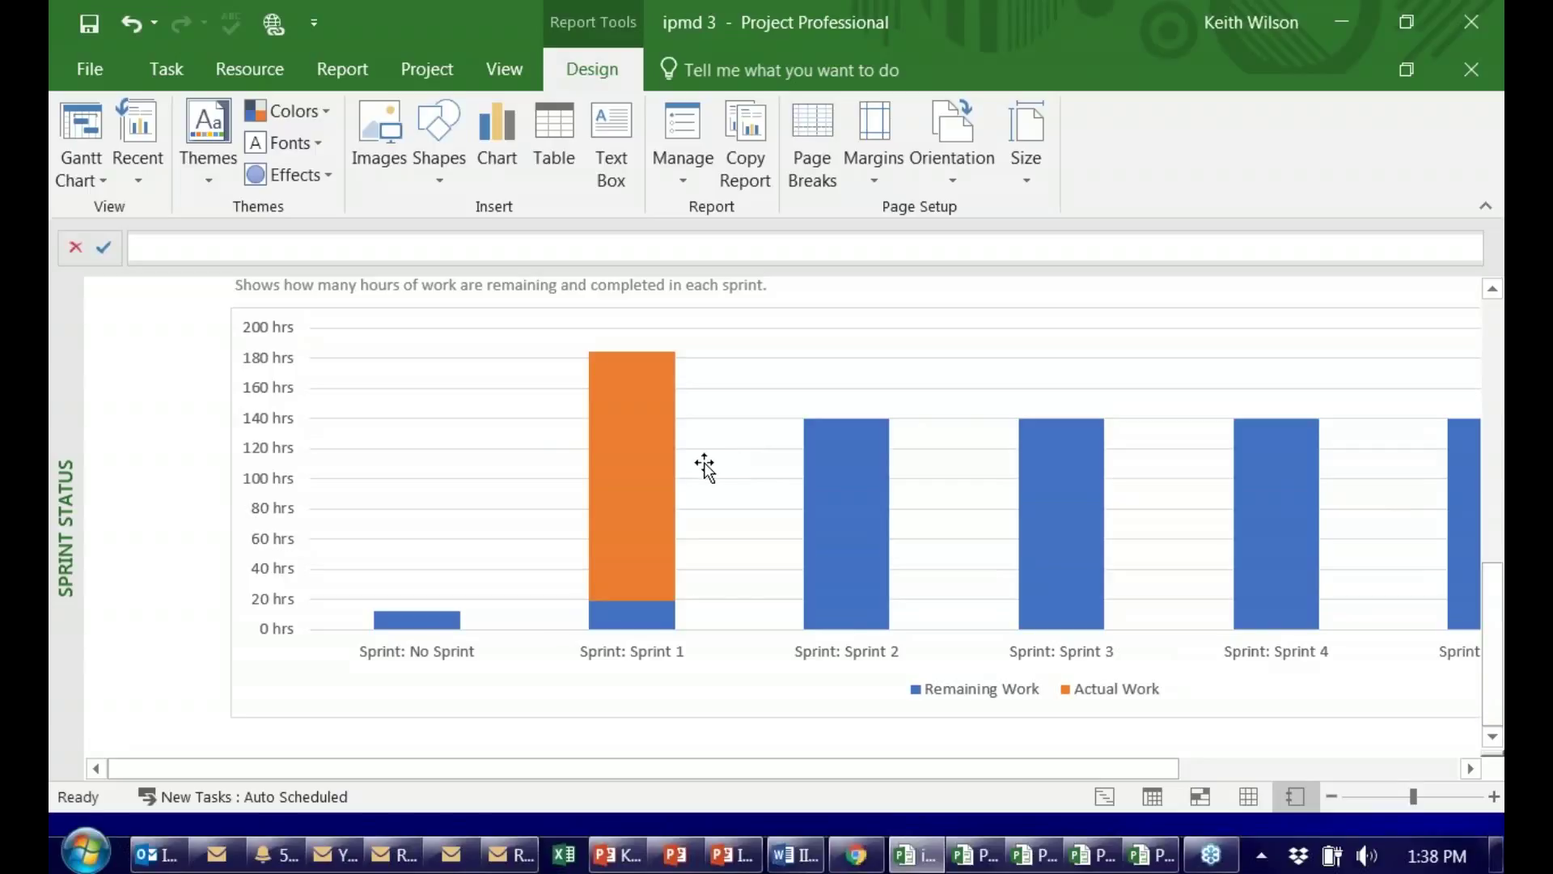
{"action": "scroll", "coordinate": [705, 467], "scroll_direction": "up", "scroll_amount": 7}
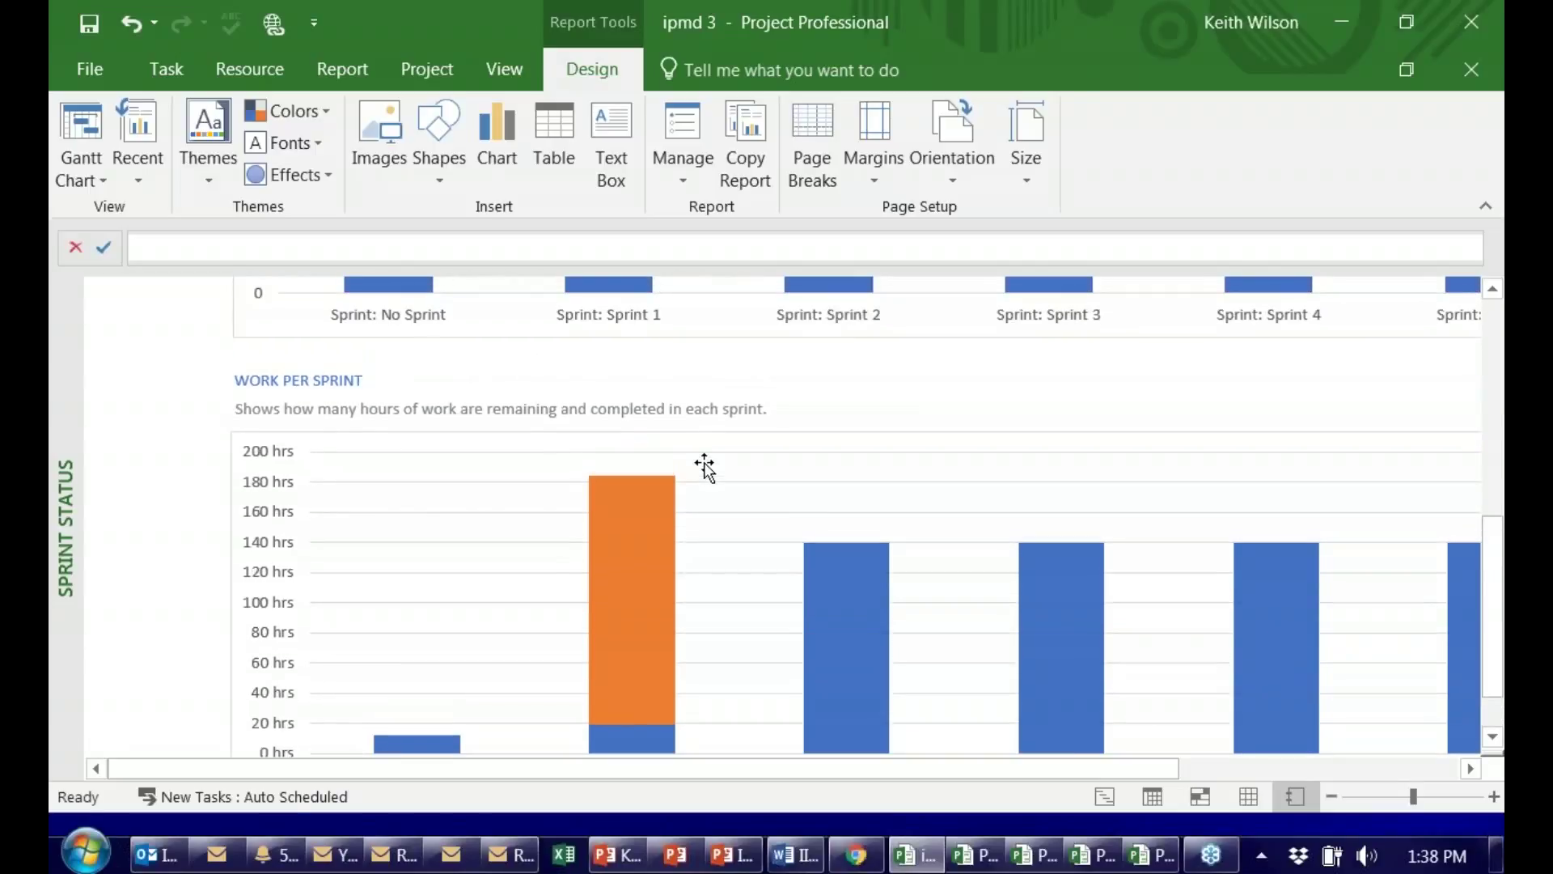
{"action": "scroll", "coordinate": [705, 468], "scroll_direction": "up", "scroll_amount": 8}
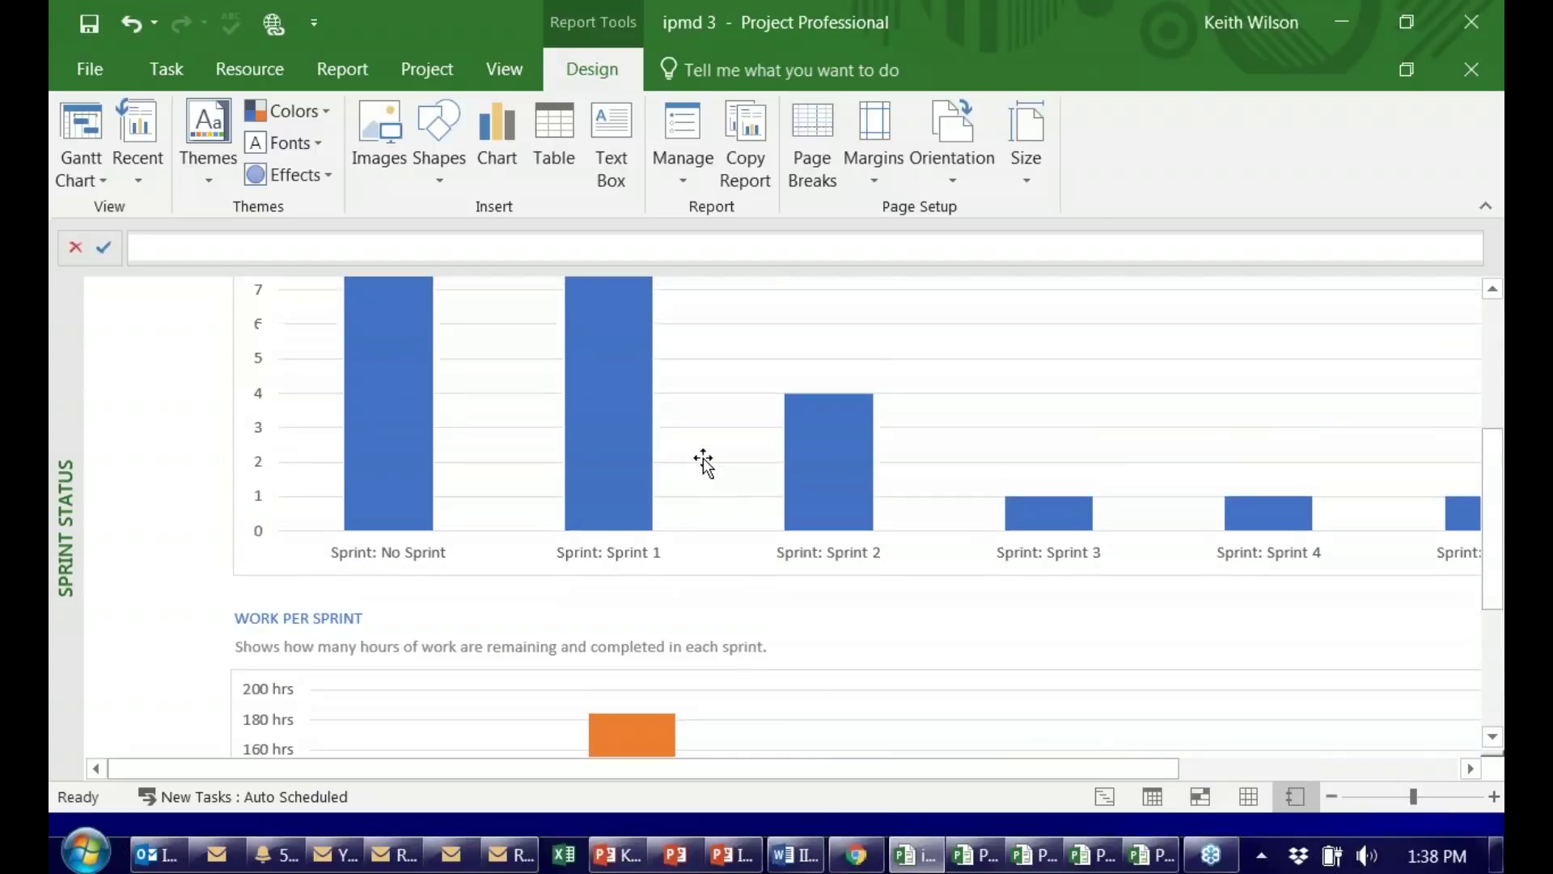
{"action": "scroll", "coordinate": [703, 463], "scroll_direction": "up", "scroll_amount": 6}
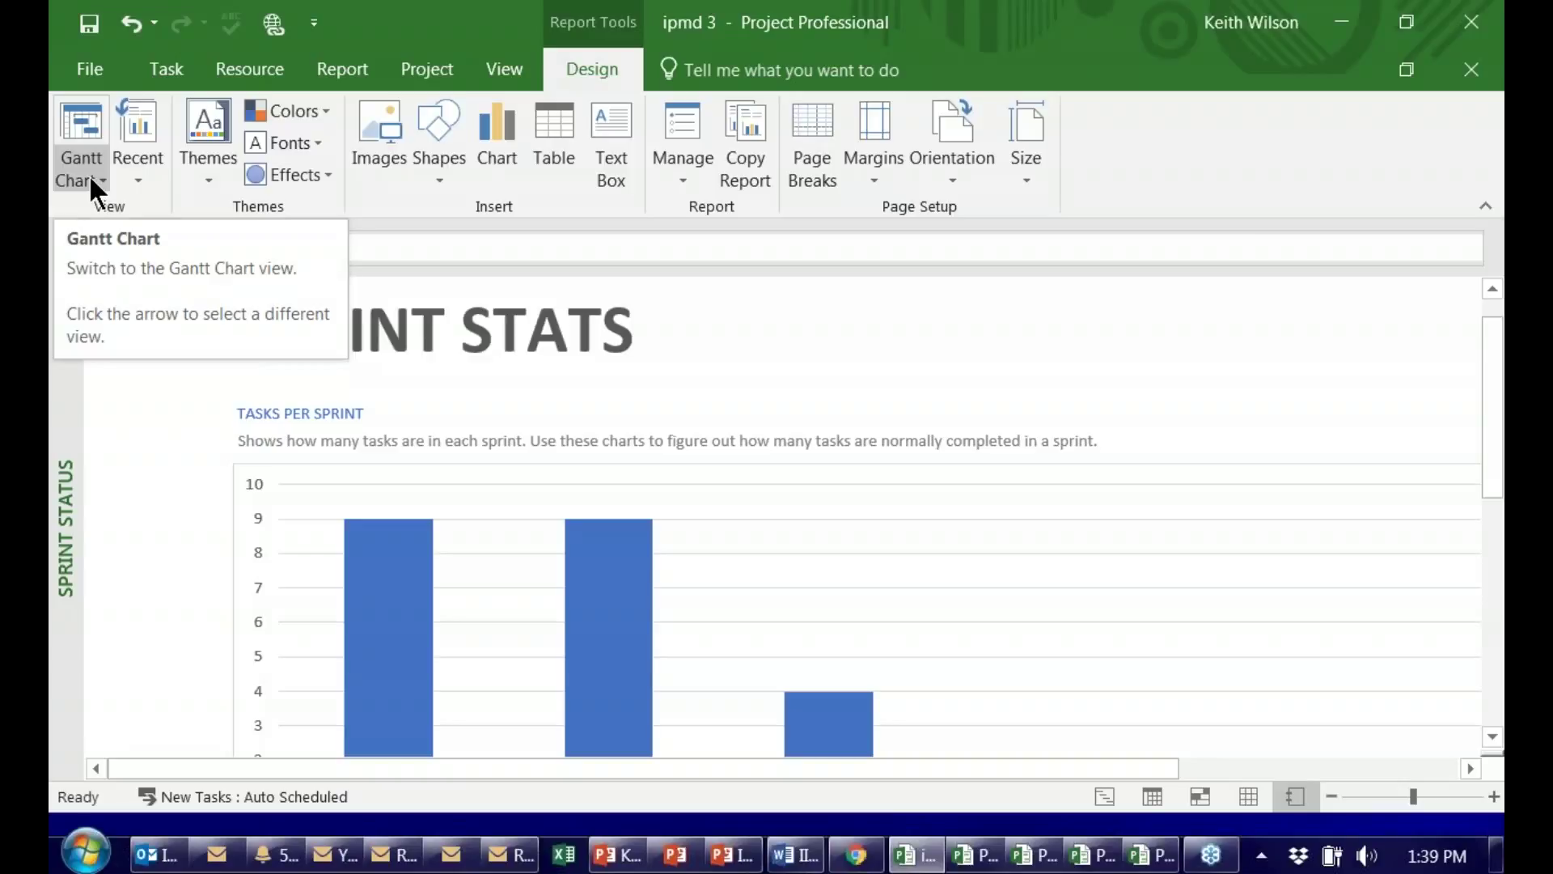
Look over the available built-in views, the new project templates and the list of agile reports without opening any.
{"action": "left_click", "coordinate": [97, 180]}
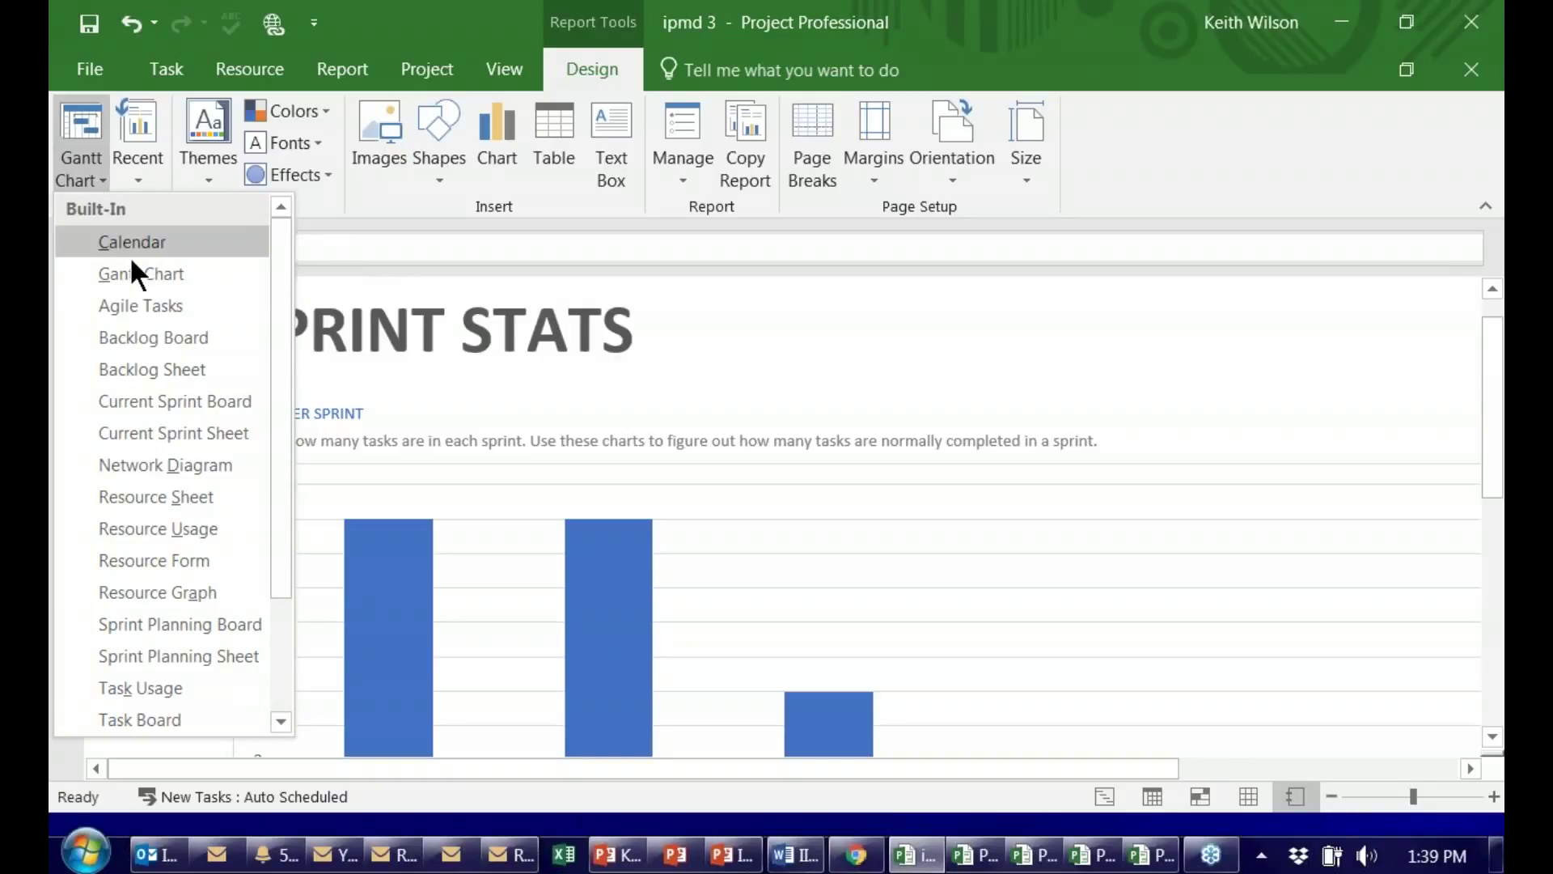
{"action": "left_click", "coordinate": [91, 72]}
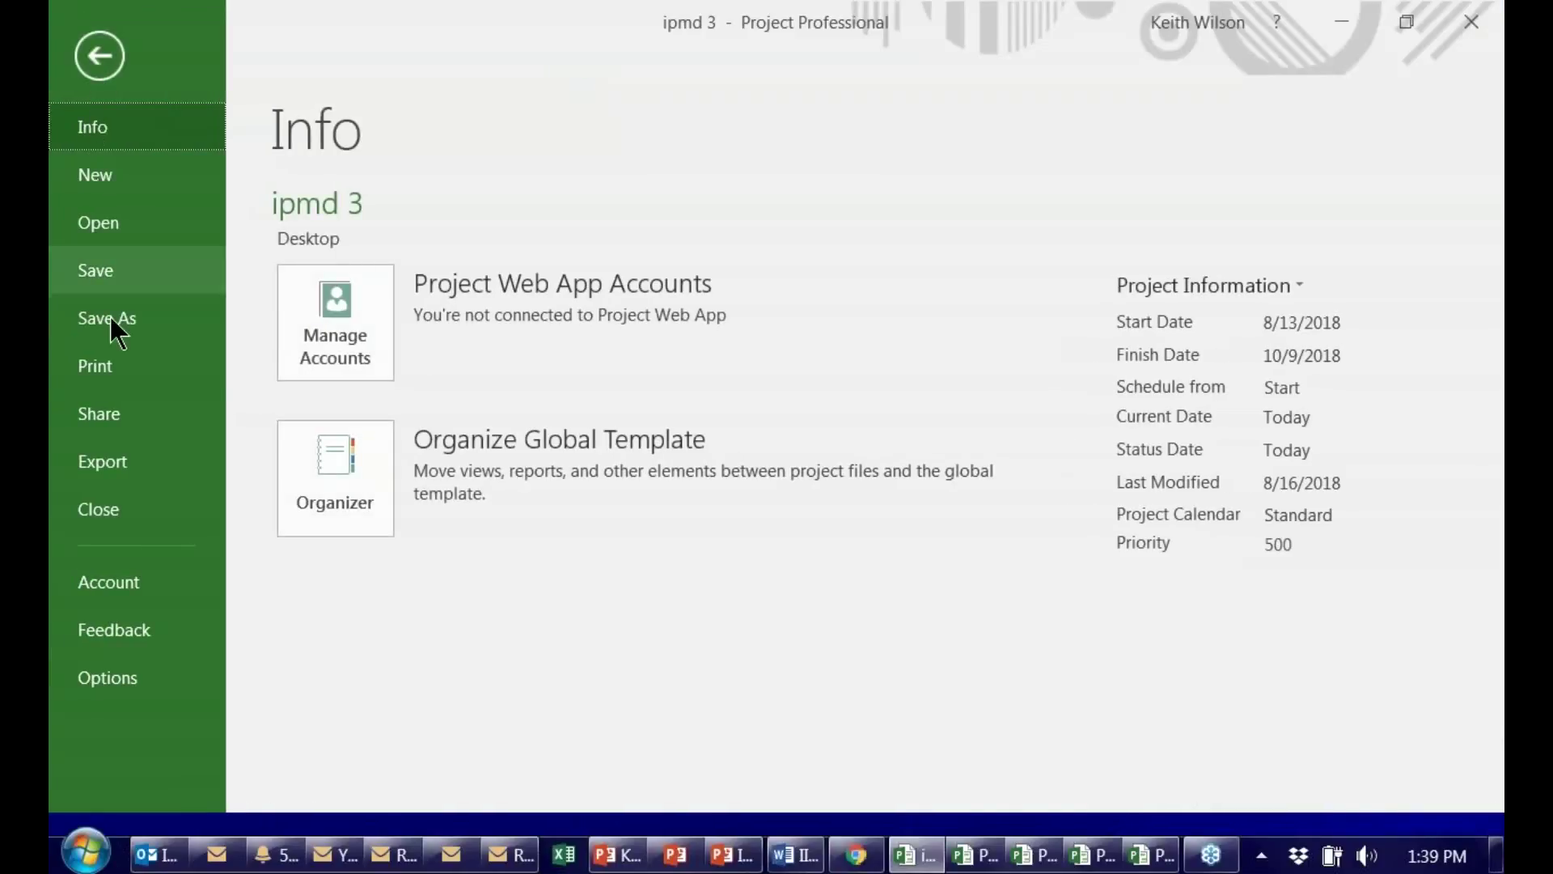
{"action": "left_click", "coordinate": [138, 175]}
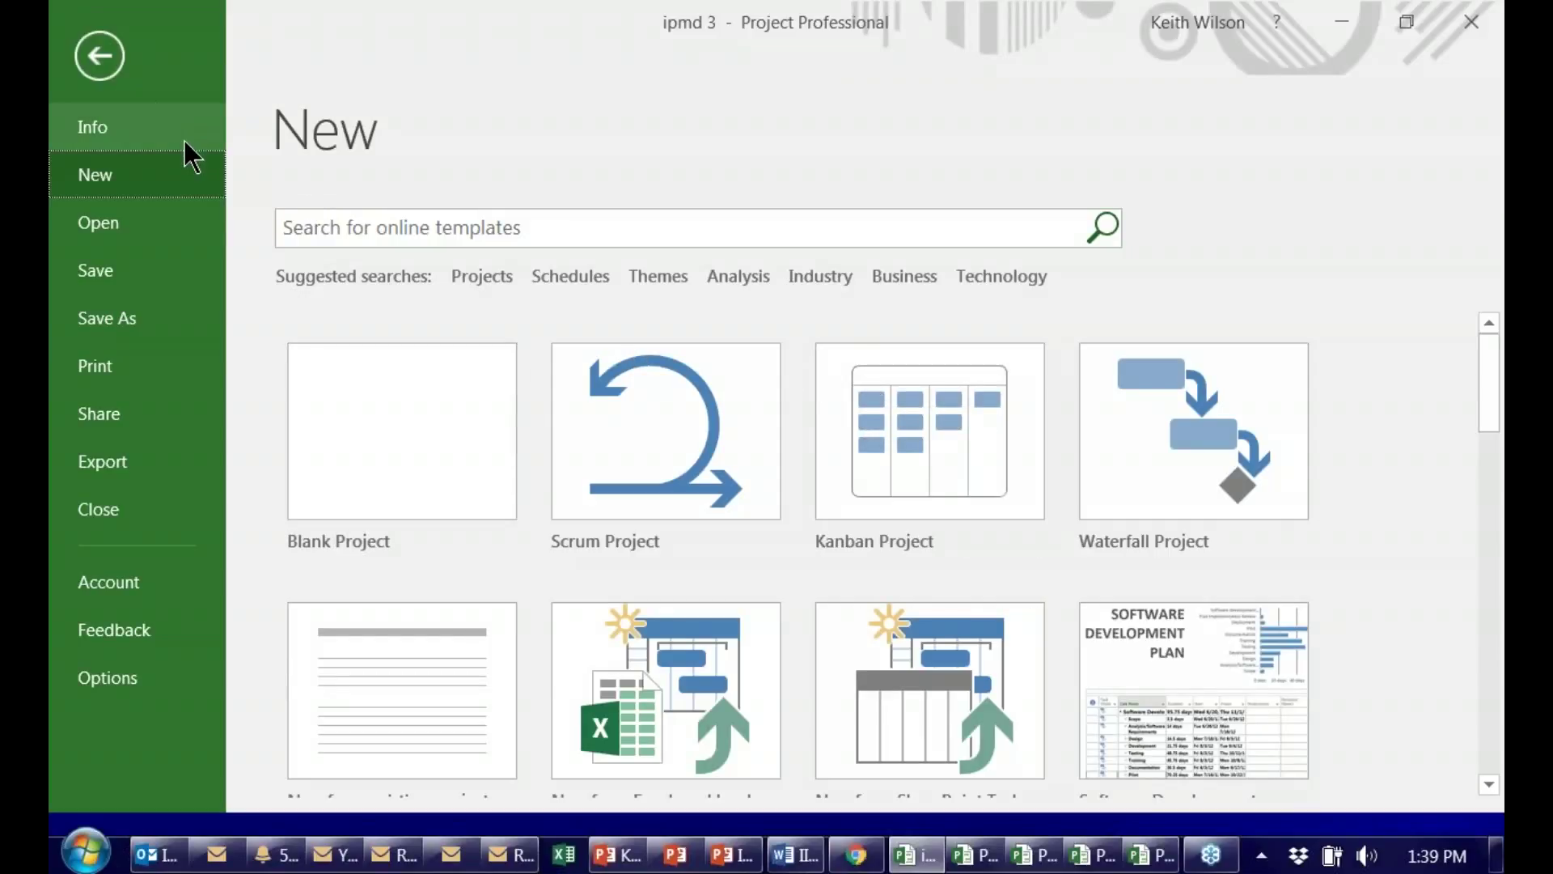
{"action": "key", "text": "Escape"}
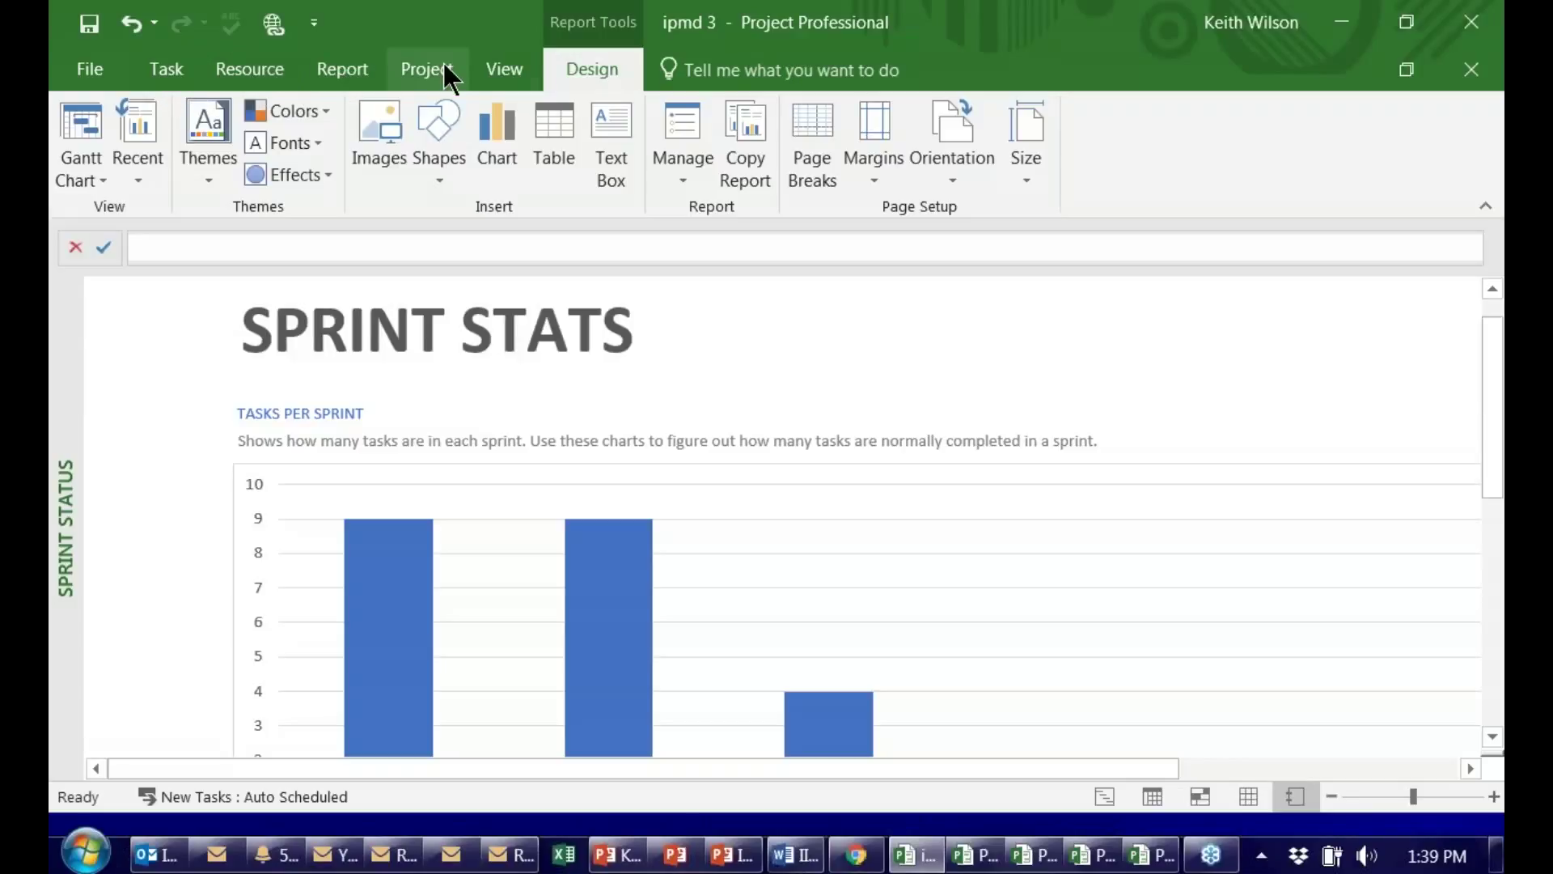
{"action": "left_click", "coordinate": [493, 69]}
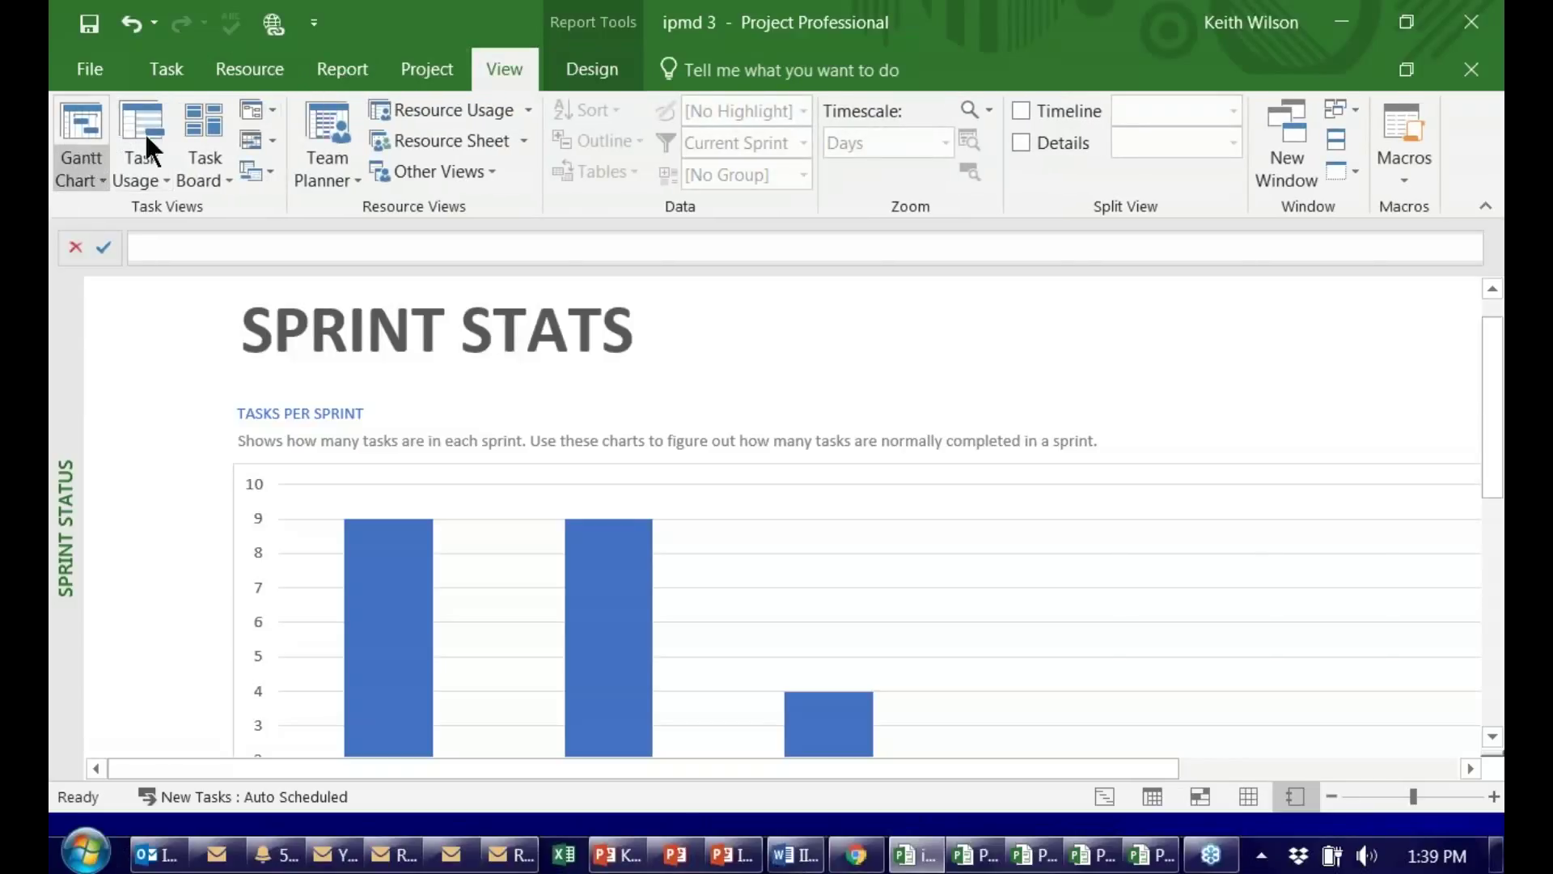
{"action": "left_click", "coordinate": [174, 72]}
{"action": "left_click", "coordinate": [96, 171]}
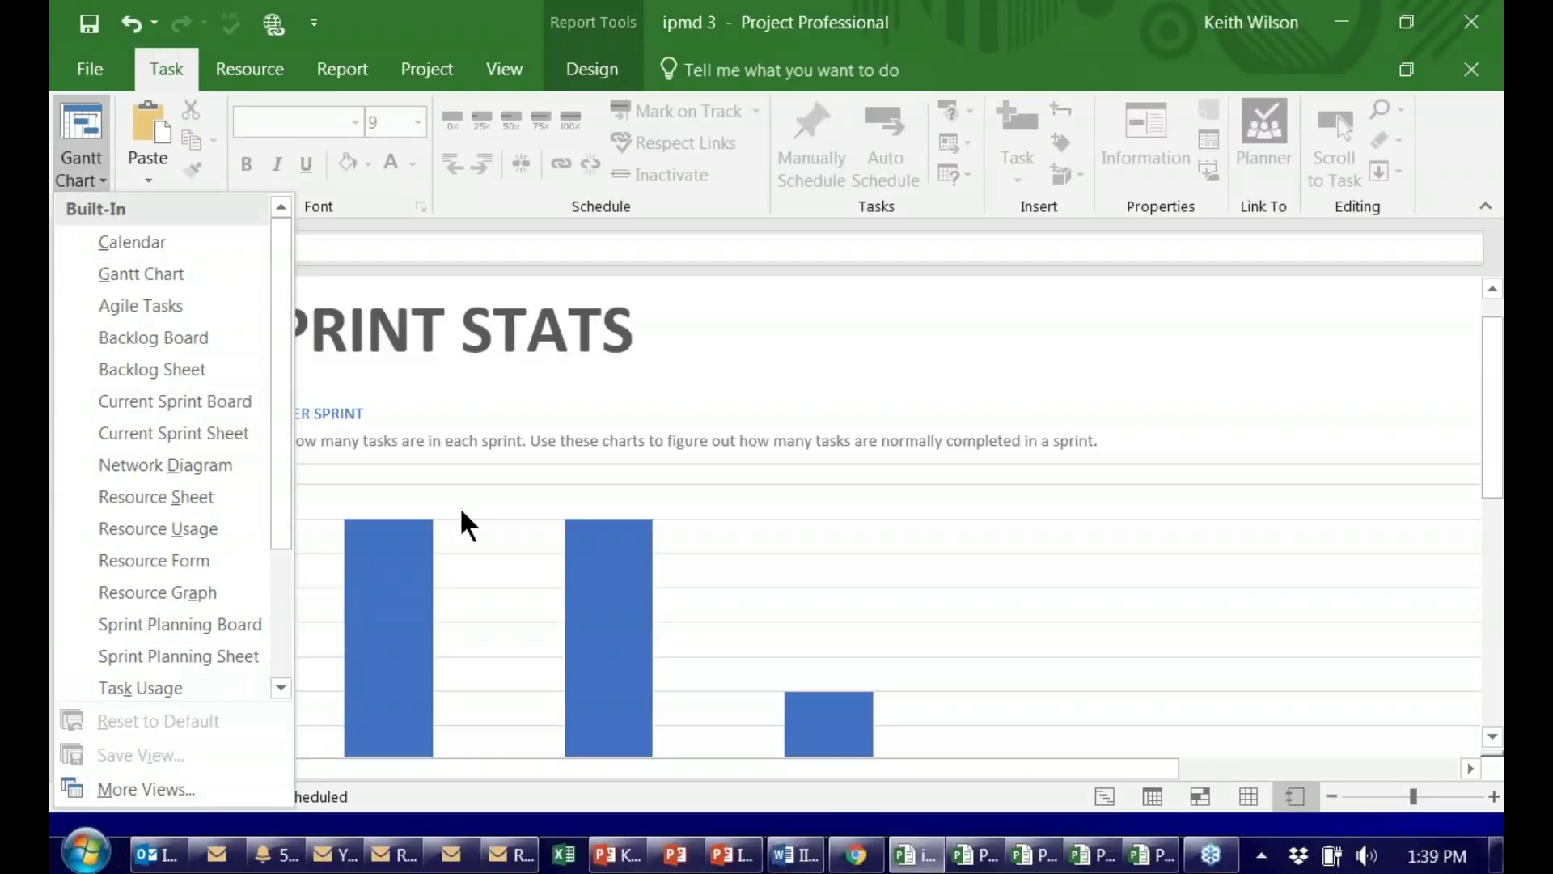
{"action": "left_click", "coordinate": [717, 366]}
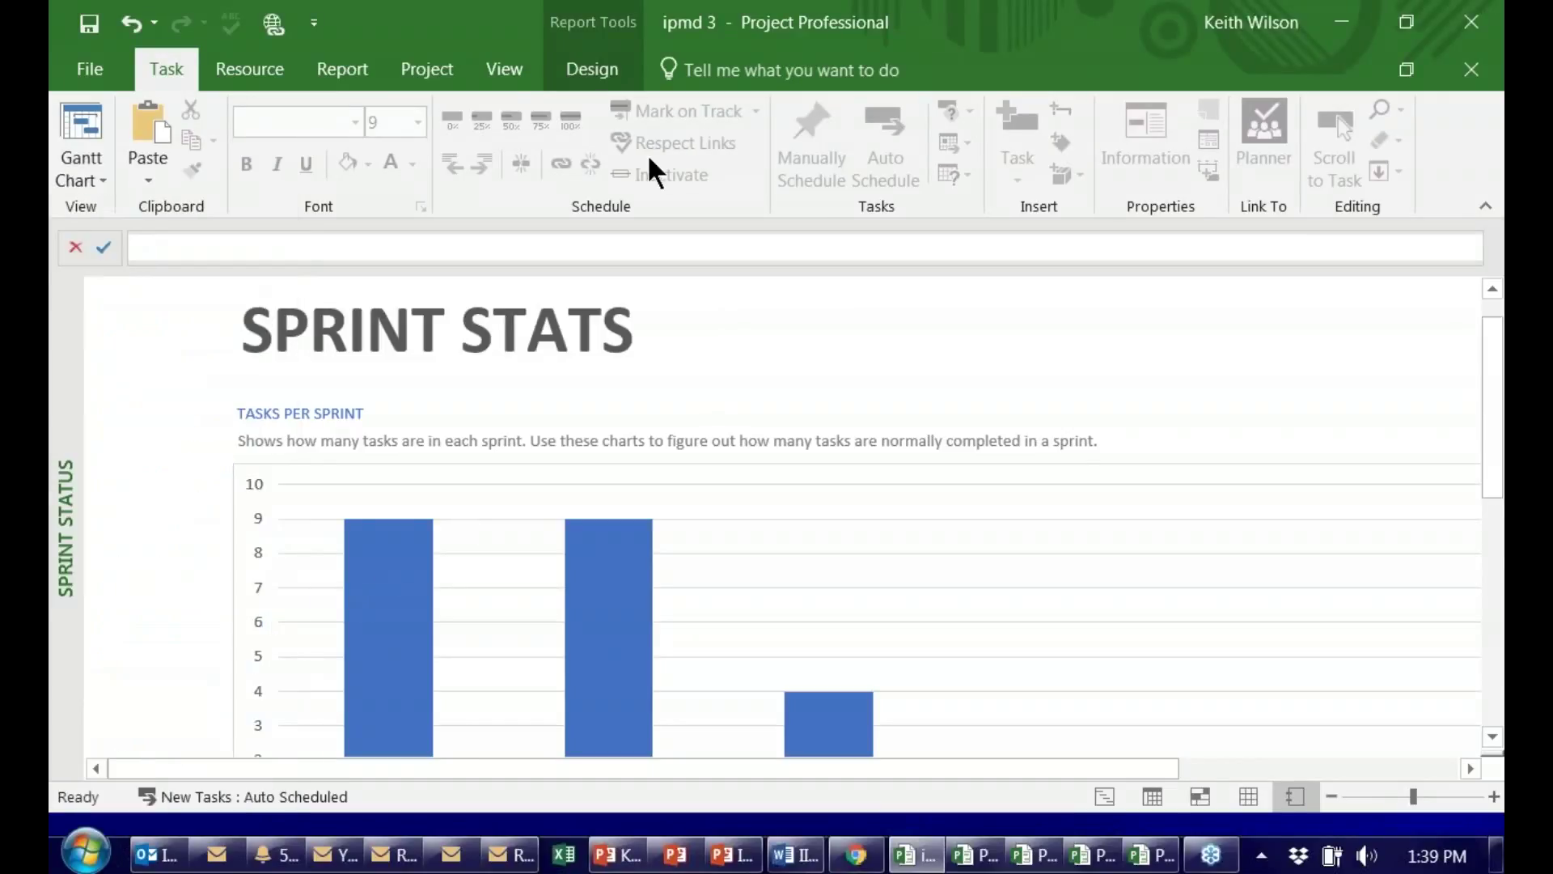
{"action": "left_click", "coordinate": [362, 65]}
{"action": "left_click", "coordinate": [739, 163]}
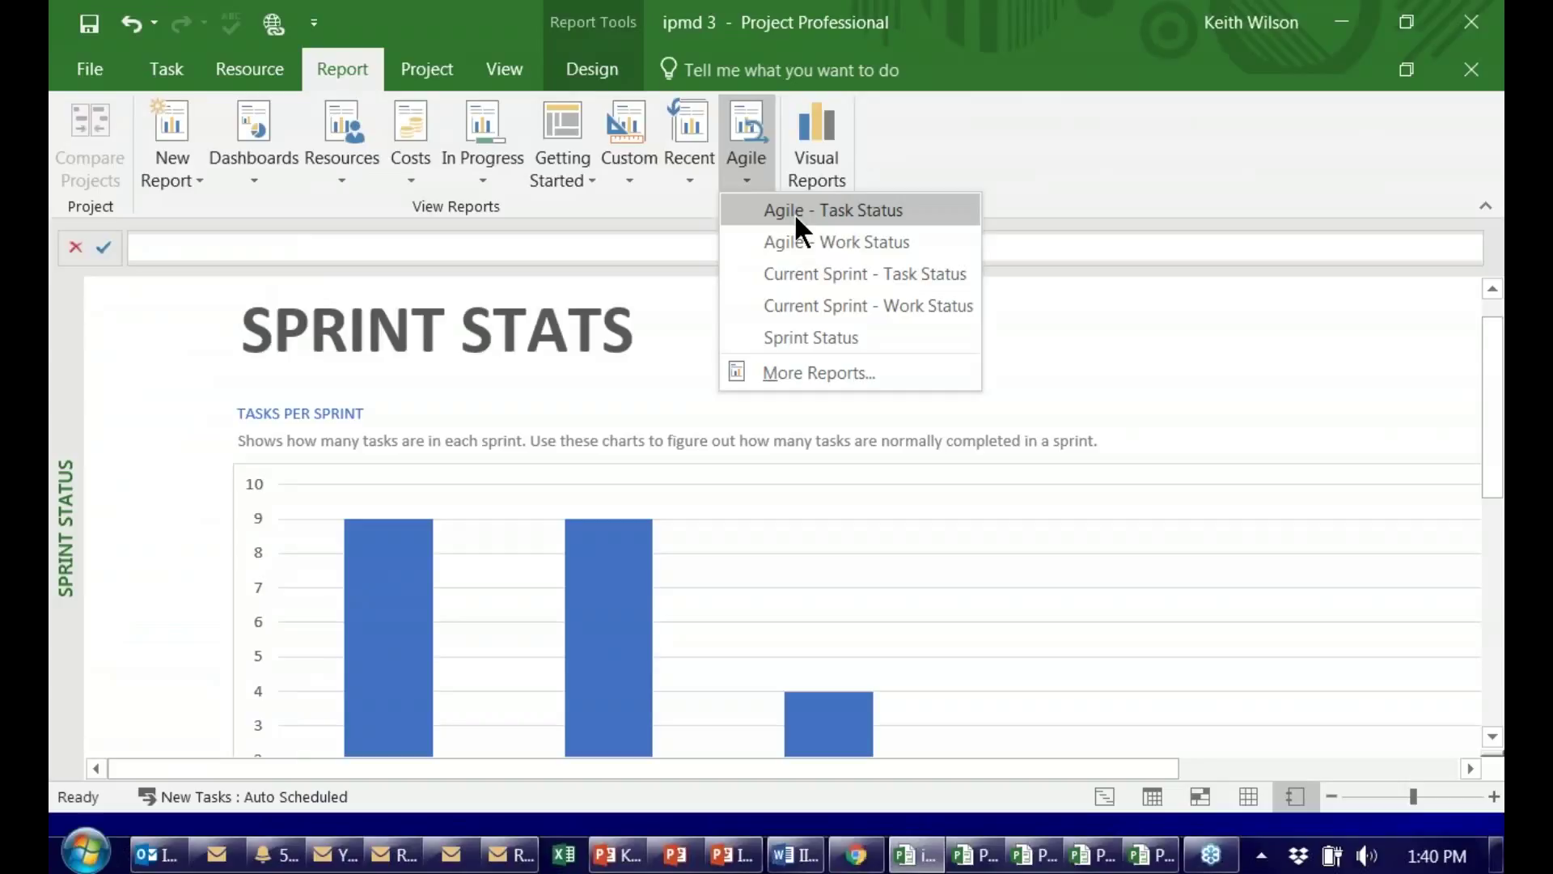
{"action": "left_click", "coordinate": [998, 44]}
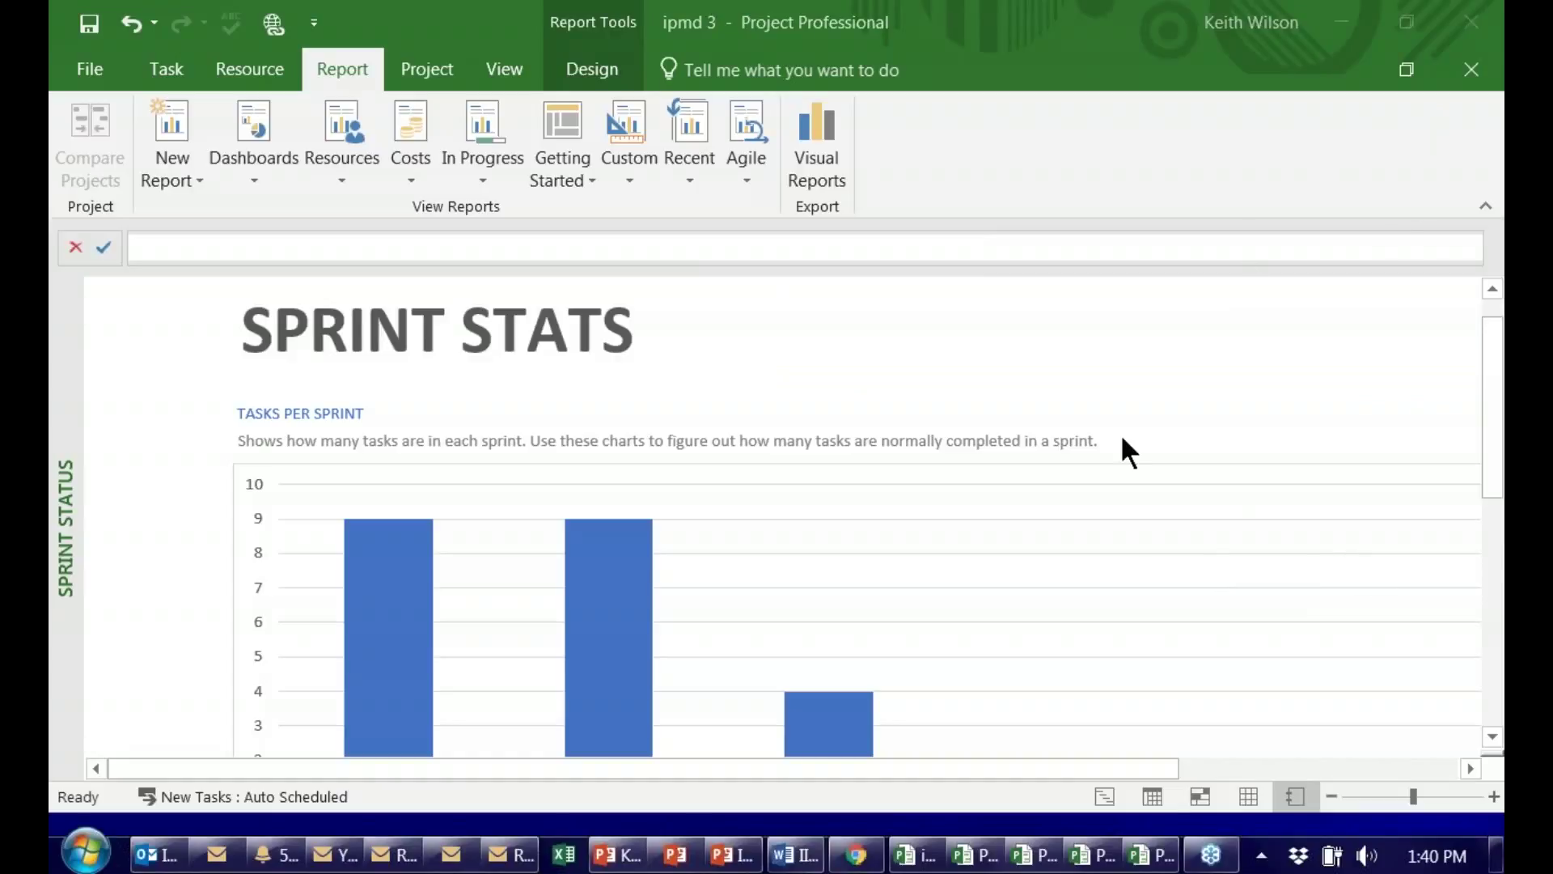
Switch to the Microsoft Project Goes Agile PowerPoint presentation, start the slide show at slide 11 and advance to the Kanban Overview slide.
{"action": "mouse_move", "coordinate": [735, 850]}
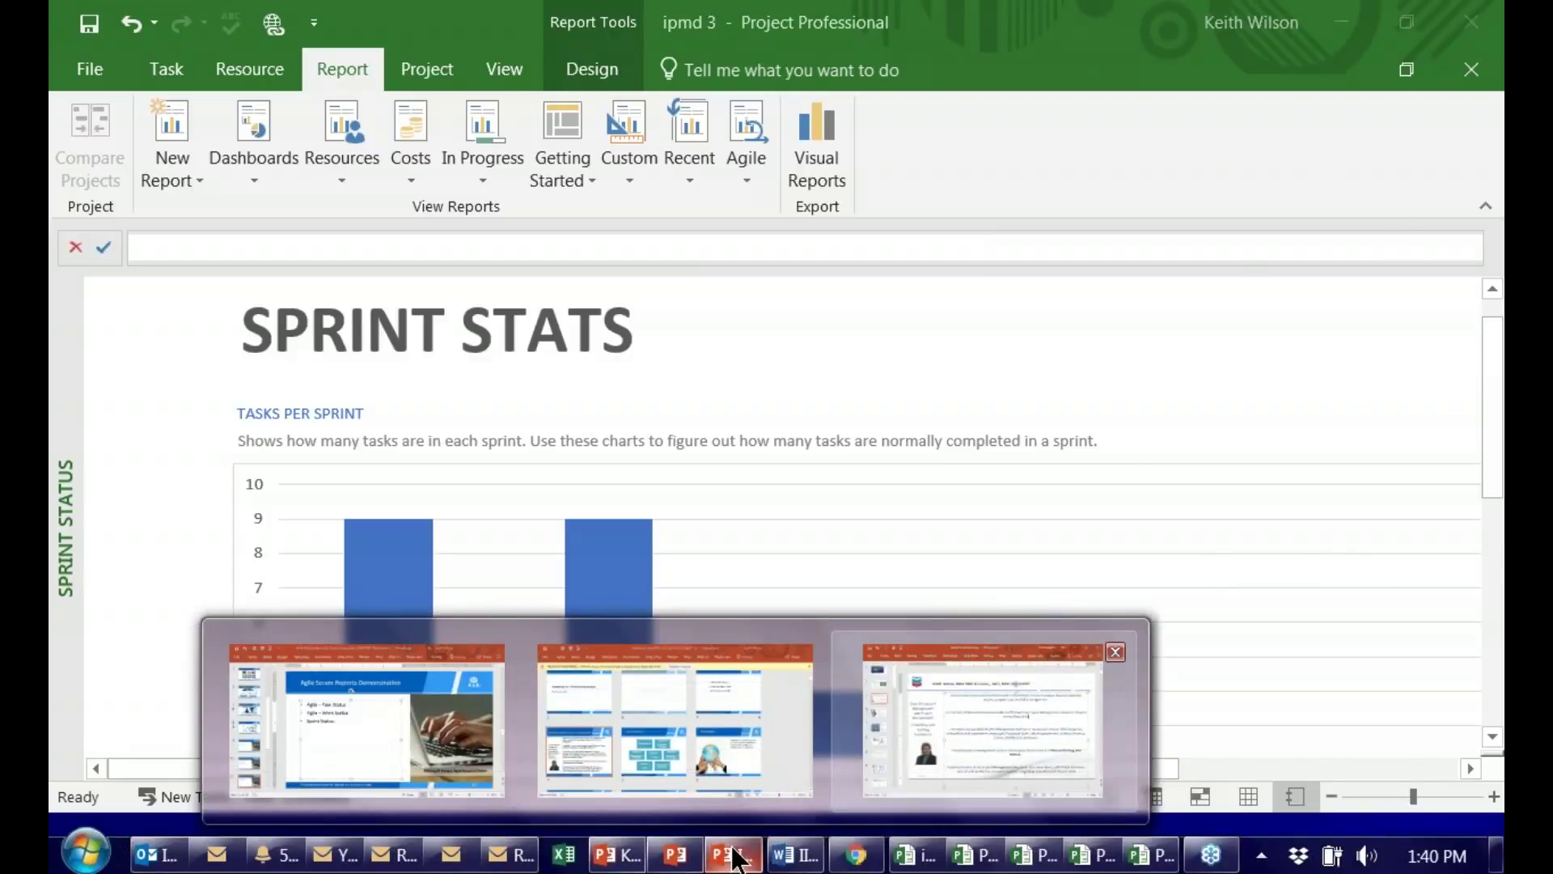
{"action": "left_click", "coordinate": [398, 733]}
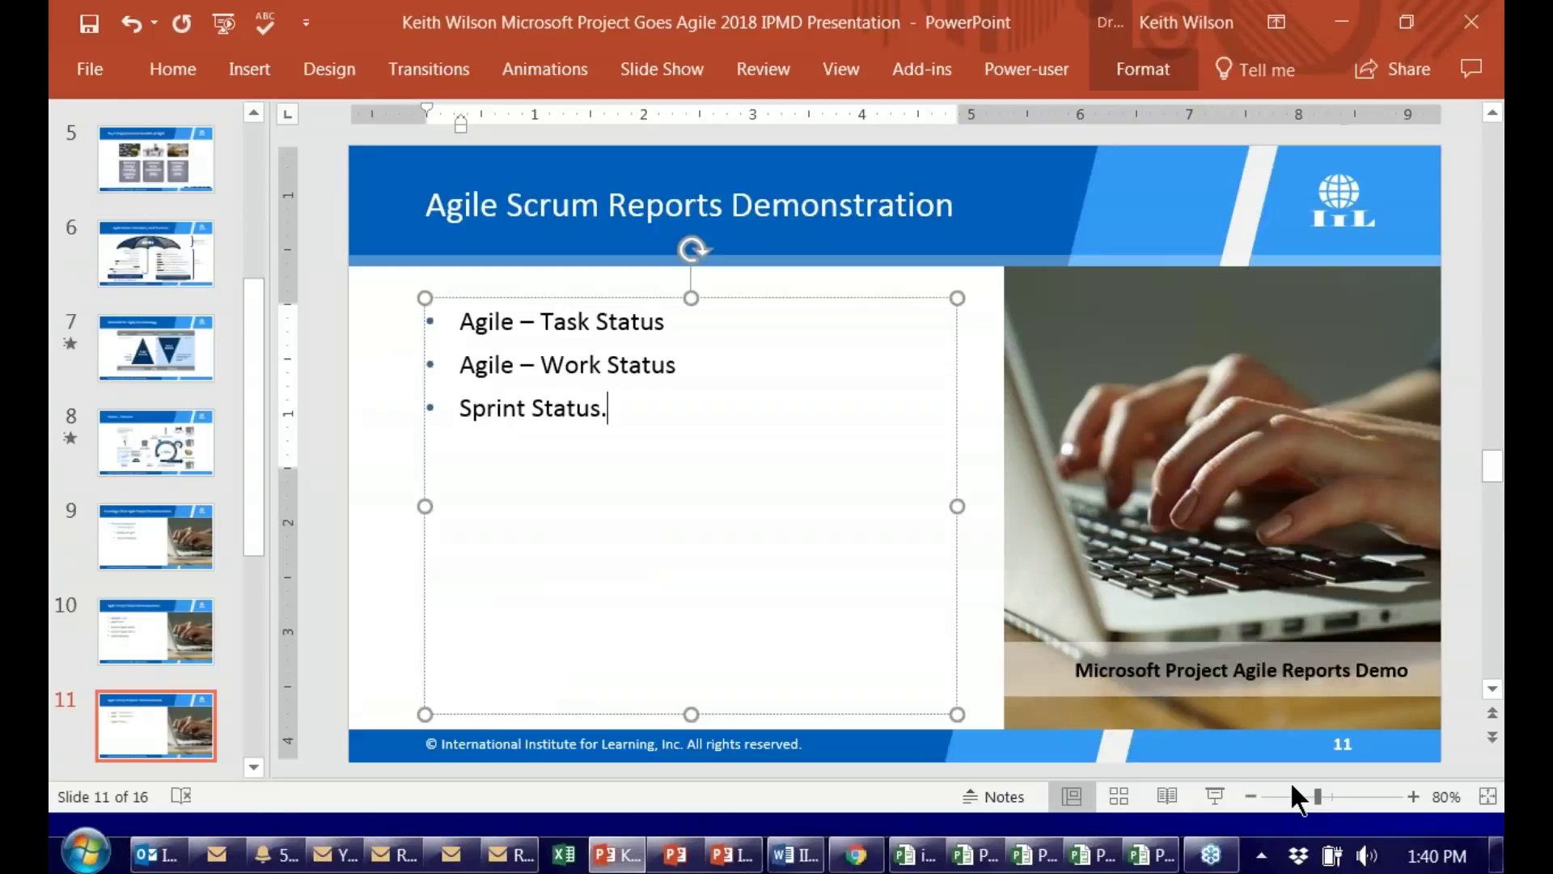
{"action": "left_click", "coordinate": [1215, 798]}
{"action": "left_click", "coordinate": [686, 531]}
{"action": "key", "text": "Left"}
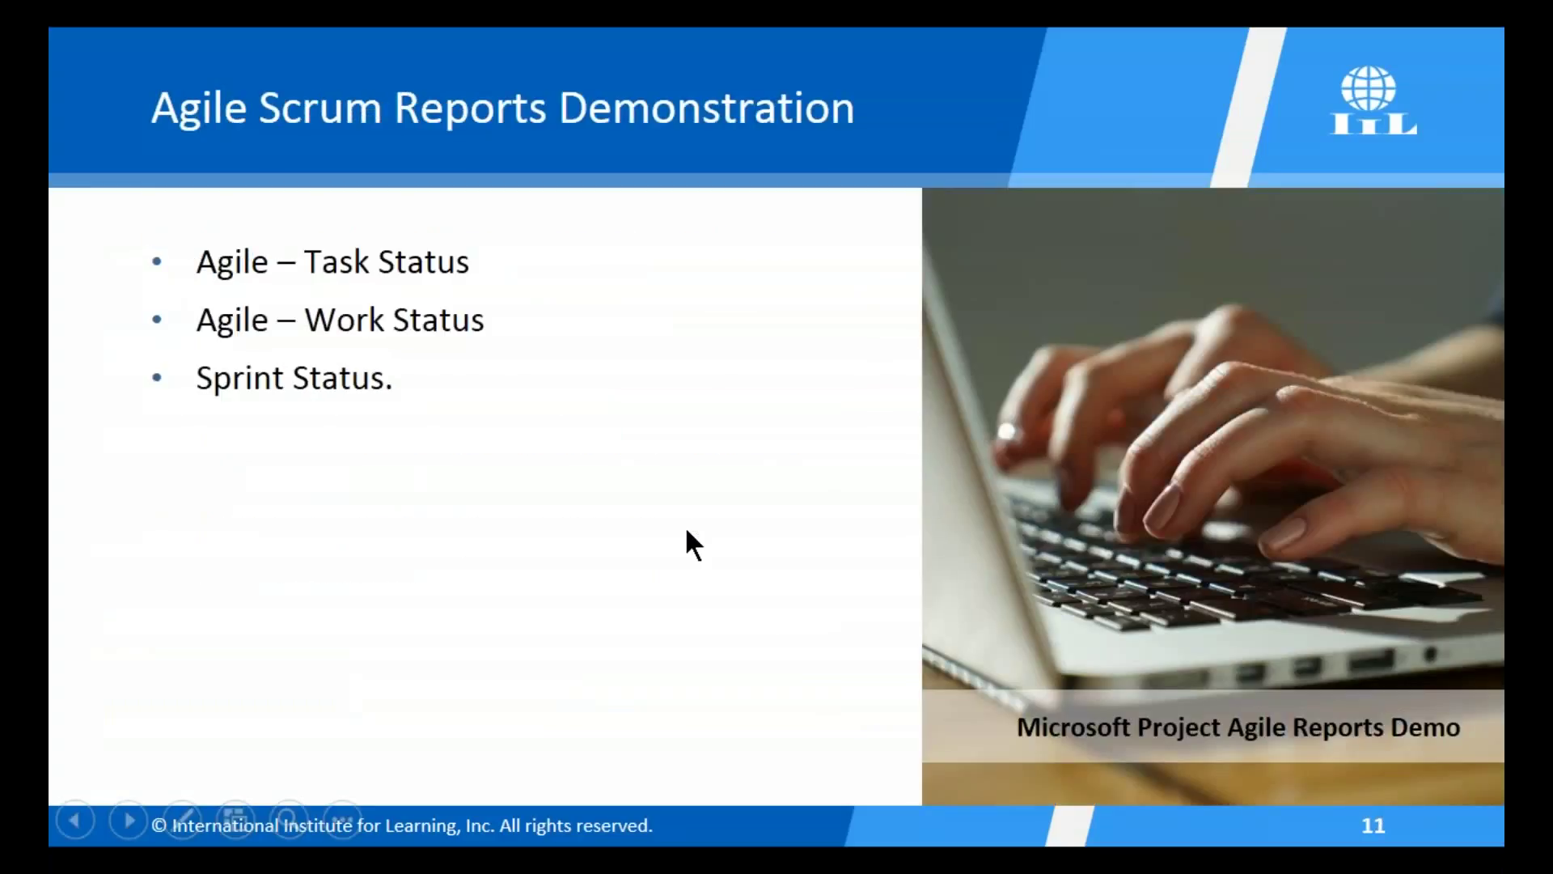
{"action": "key", "text": "Right"}
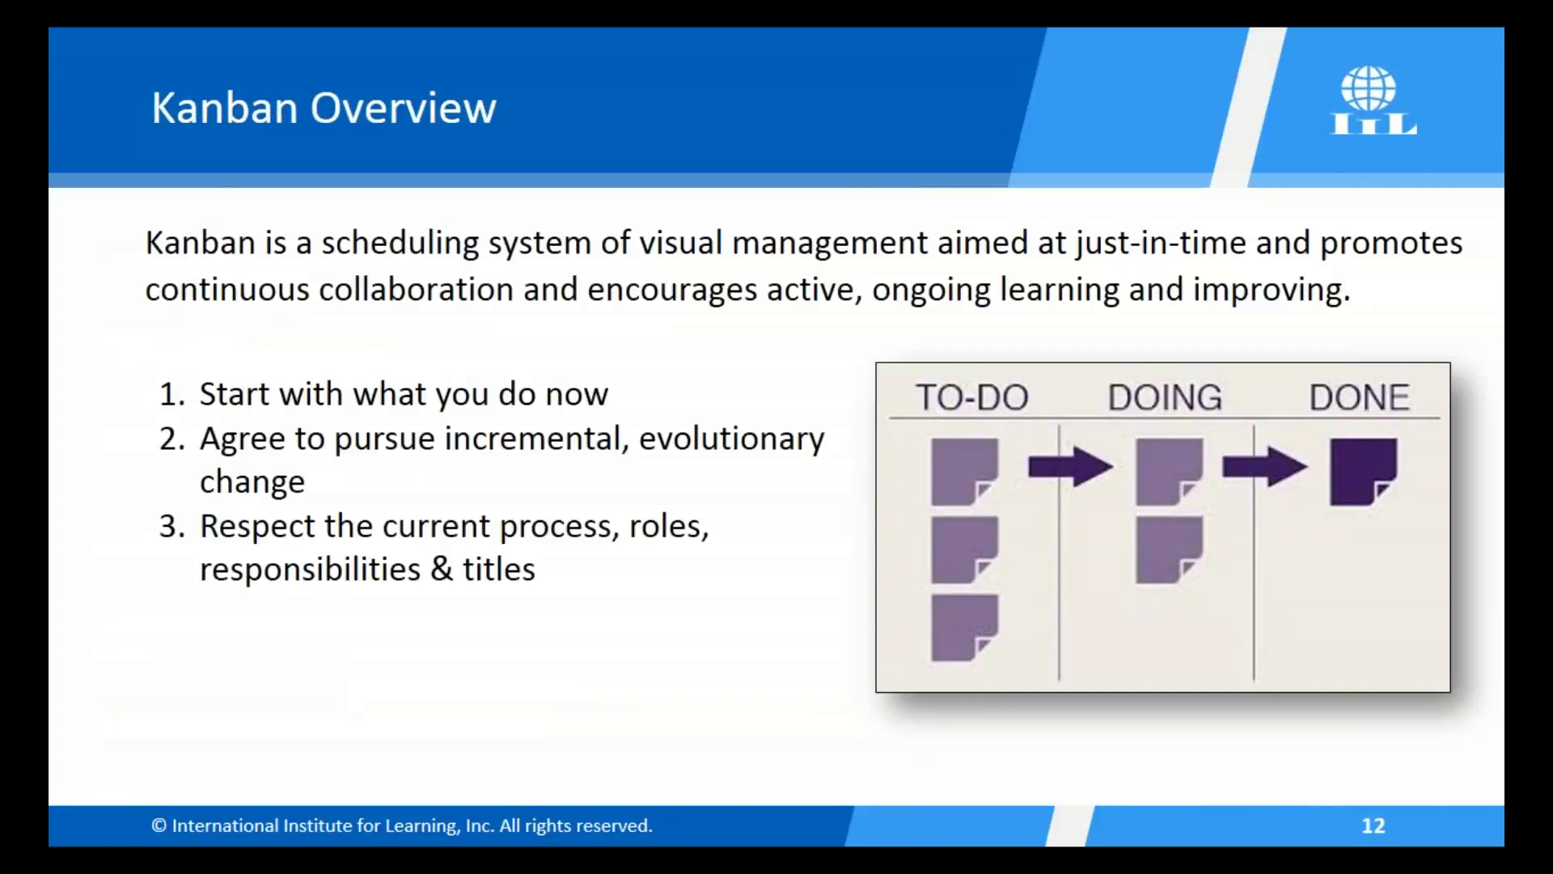
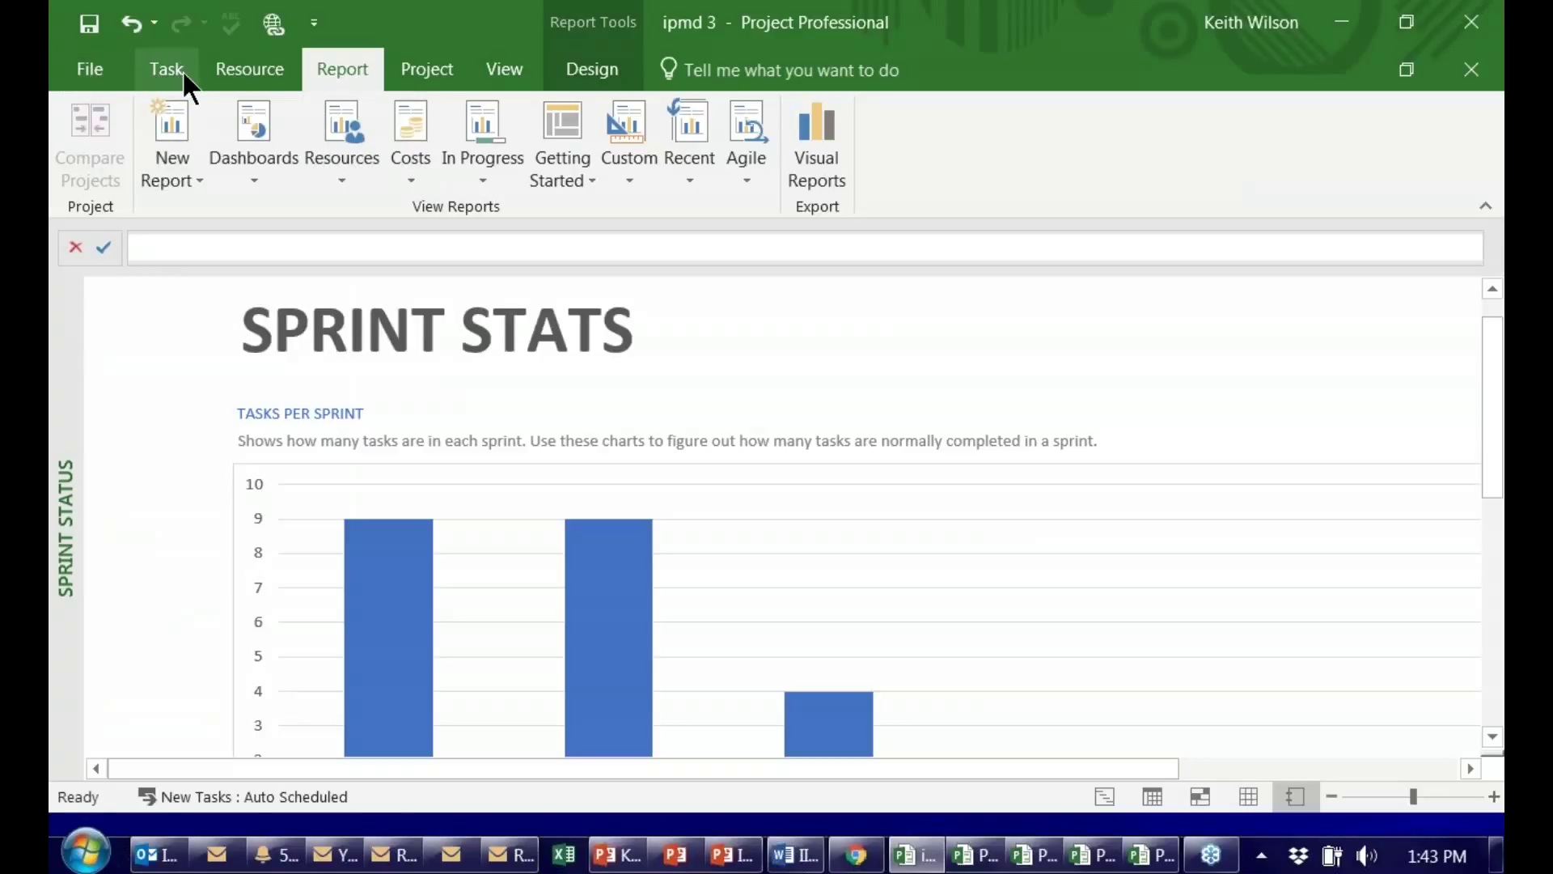
Display the ipmd 3 project in the Gantt Chart view instead of the Sprint Status report.
{"action": "left_click", "coordinate": [180, 71]}
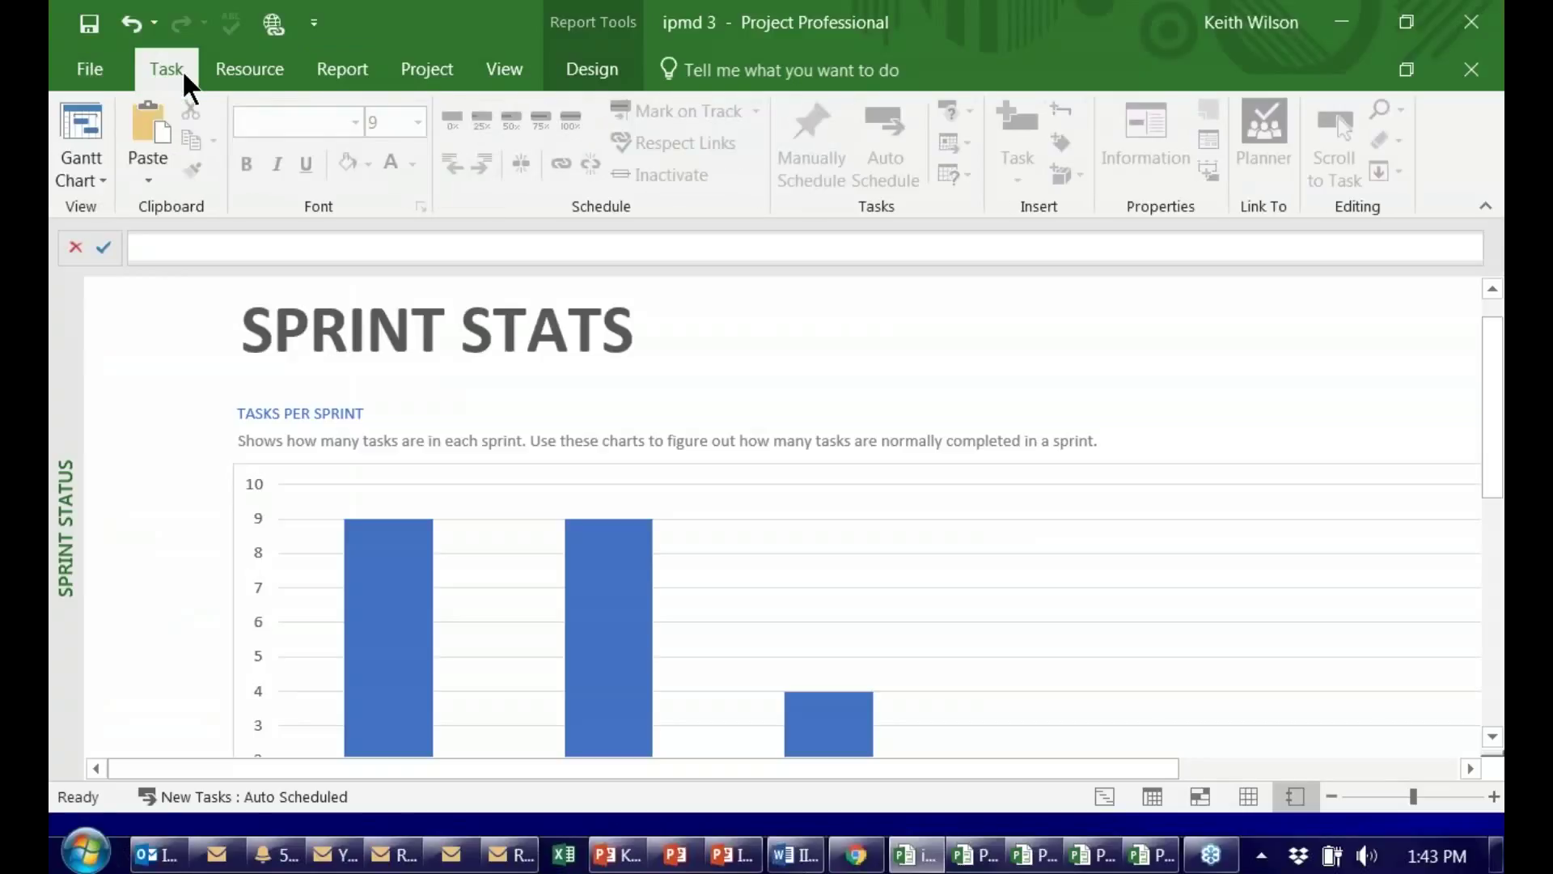
{"action": "left_click", "coordinate": [94, 109]}
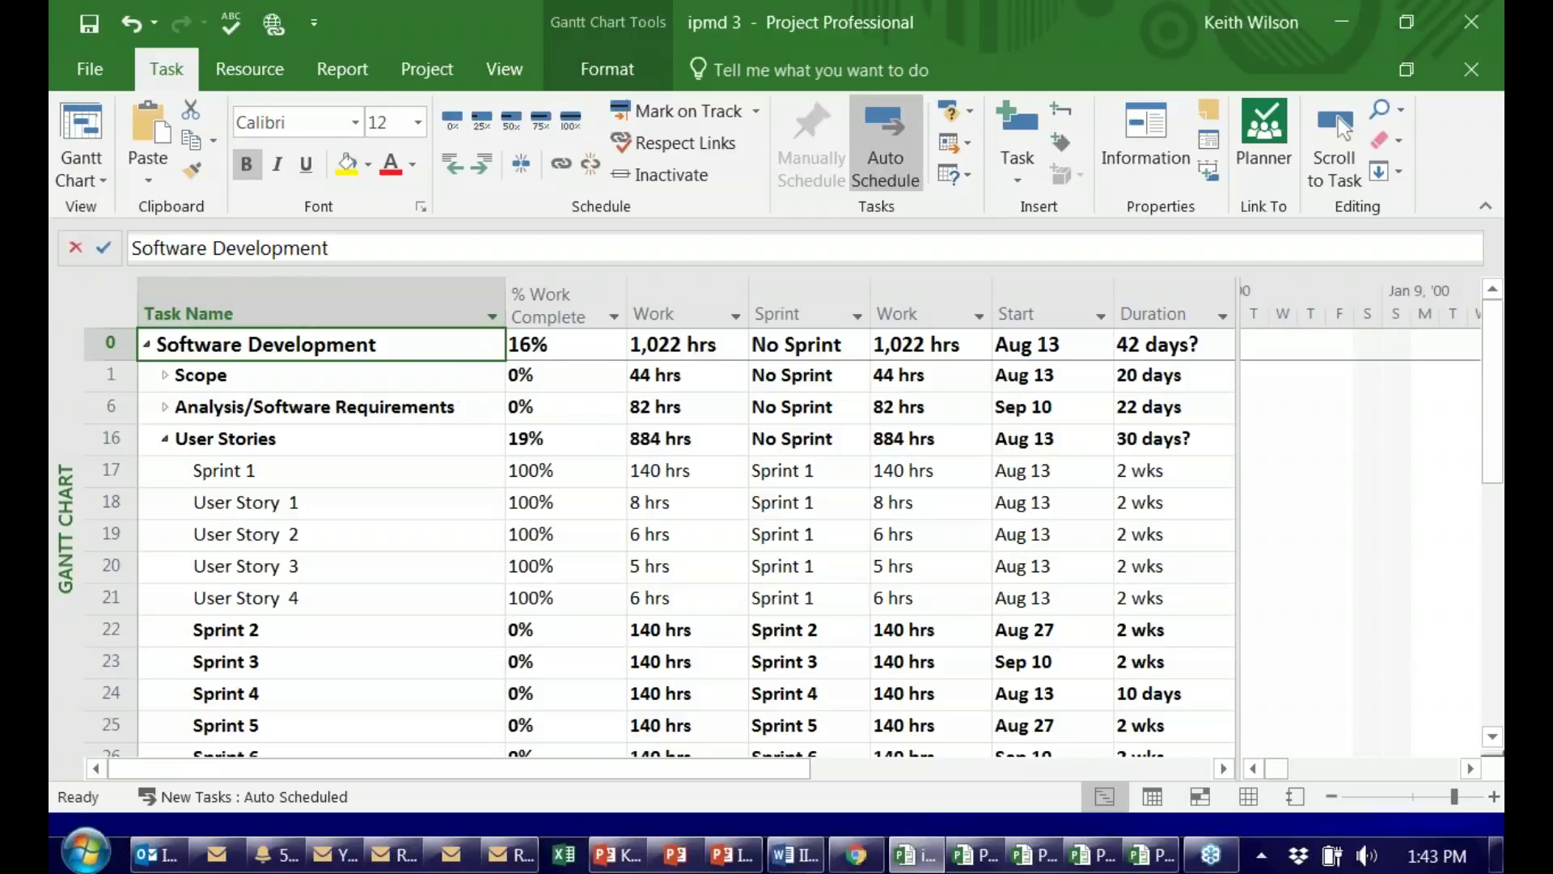
Look over the available views and display the project in the Backlog Board view.
{"action": "left_click", "coordinate": [101, 174]}
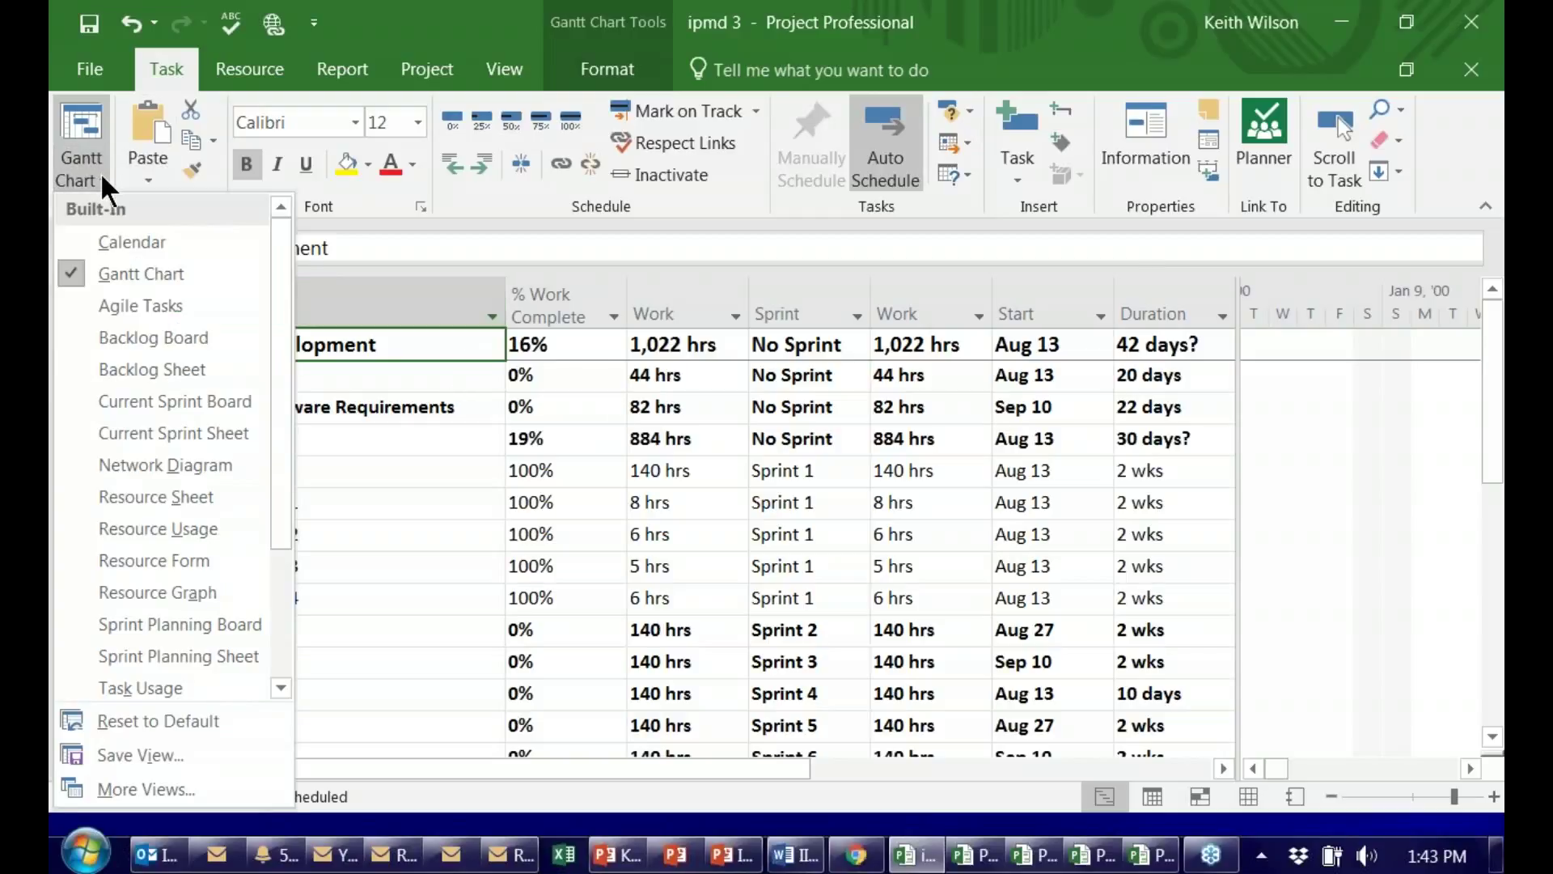
{"action": "left_click", "coordinate": [100, 172]}
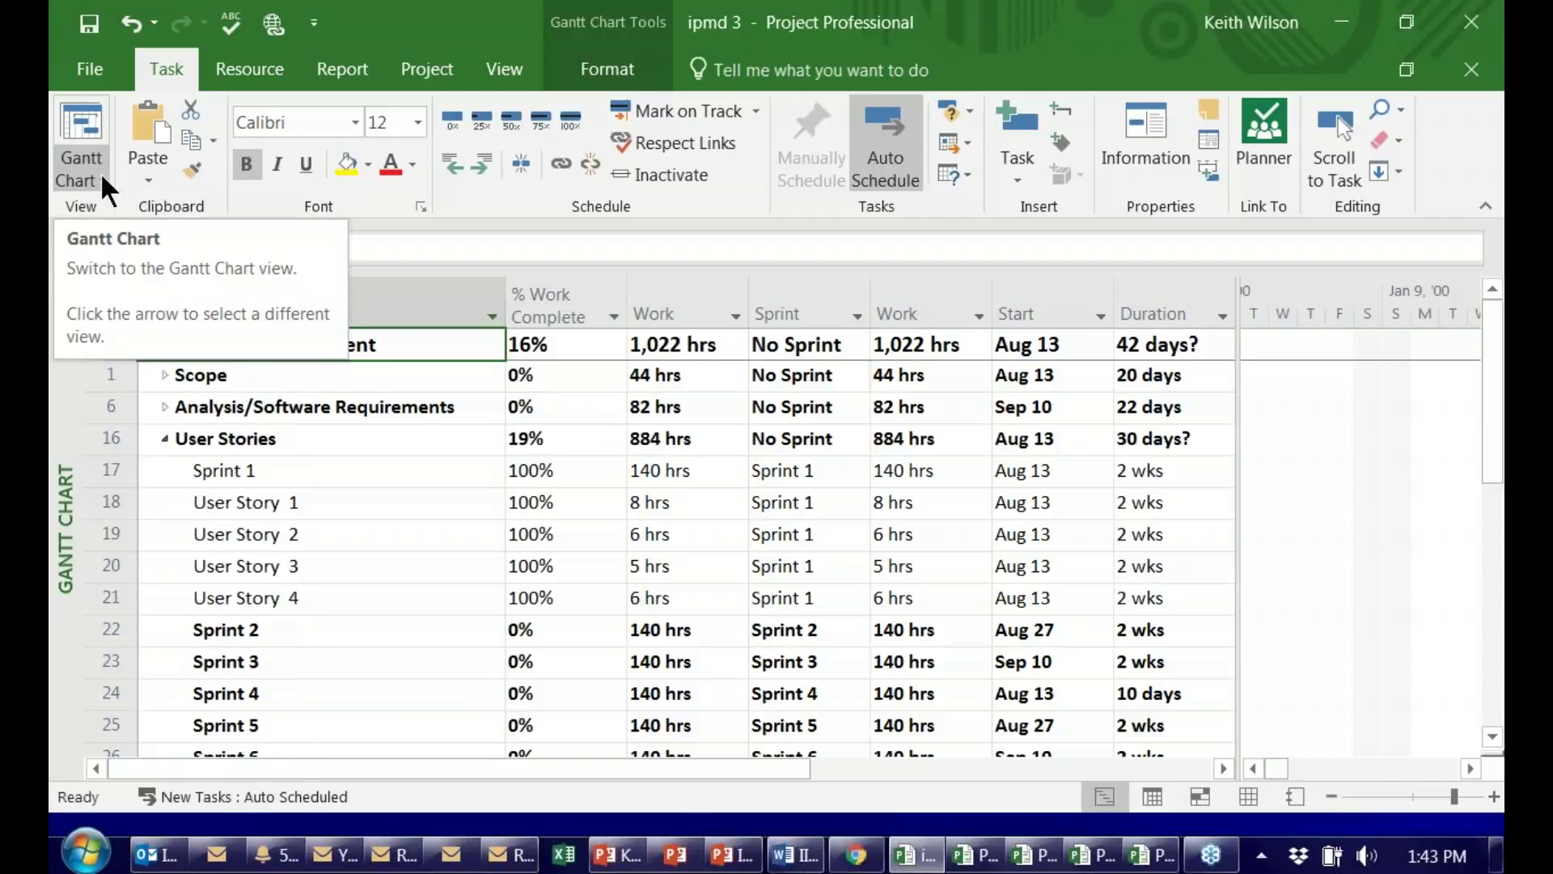
{"action": "left_click", "coordinate": [267, 70]}
{"action": "left_click", "coordinate": [119, 171]}
{"action": "left_click", "coordinate": [118, 171]}
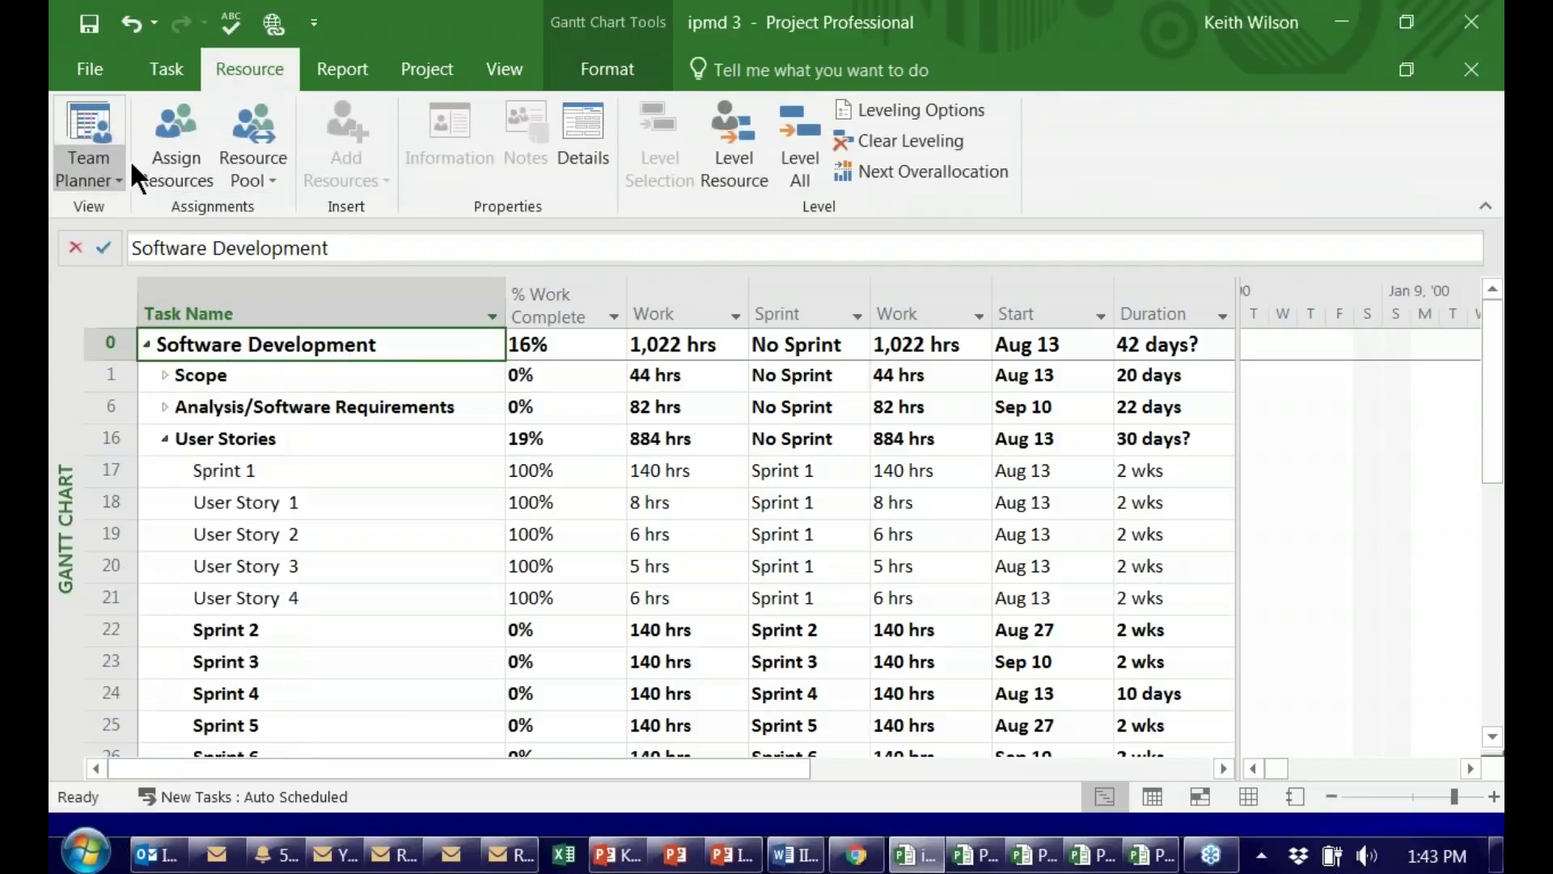
{"action": "left_click", "coordinate": [494, 70]}
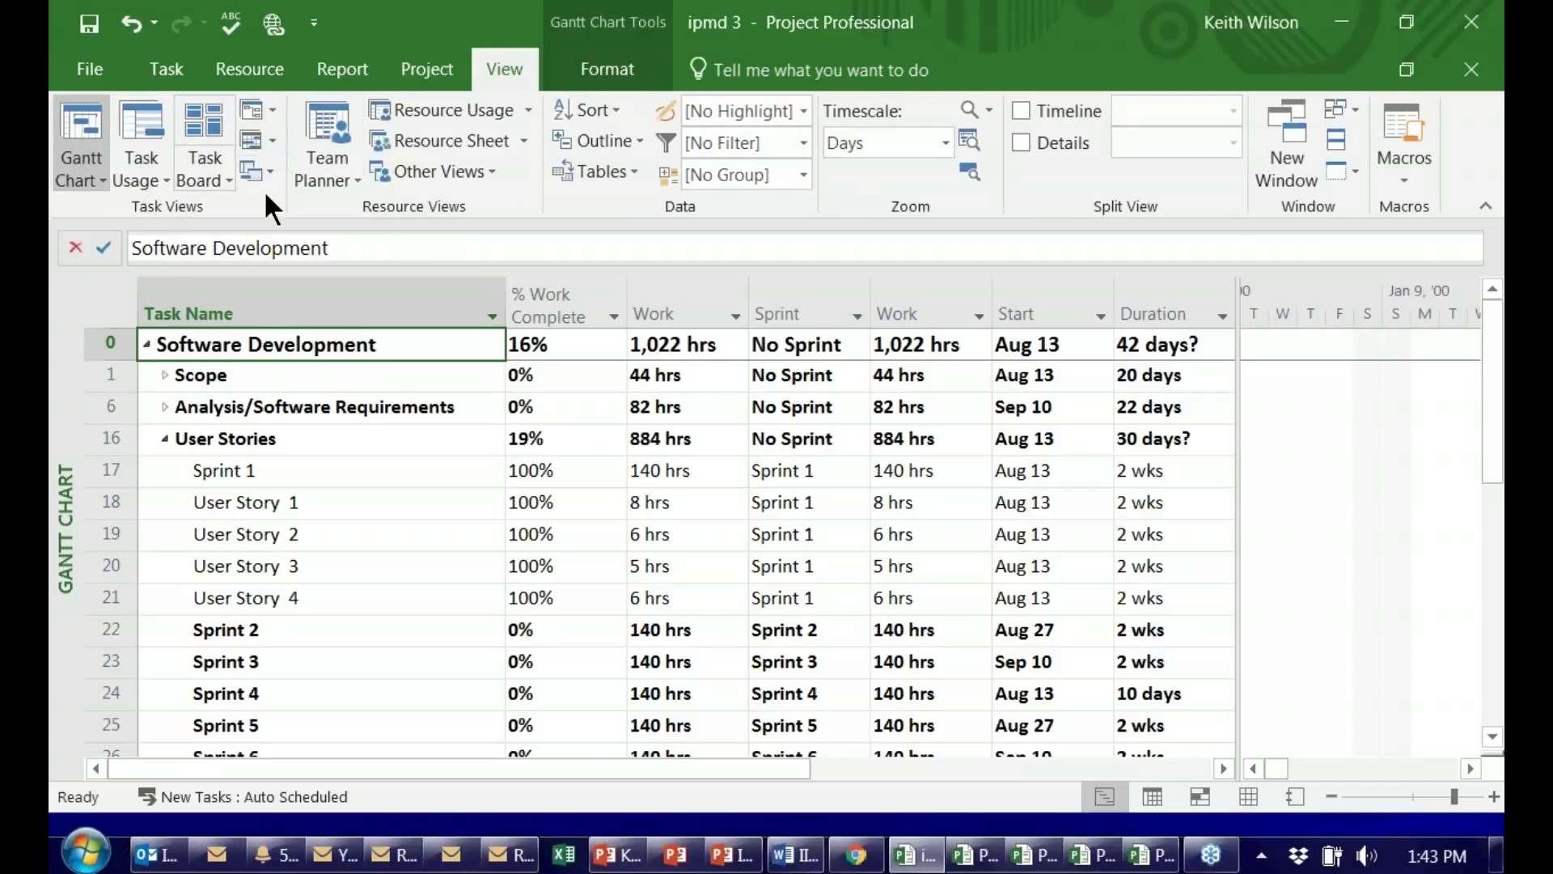
{"action": "right_click", "coordinate": [62, 327]}
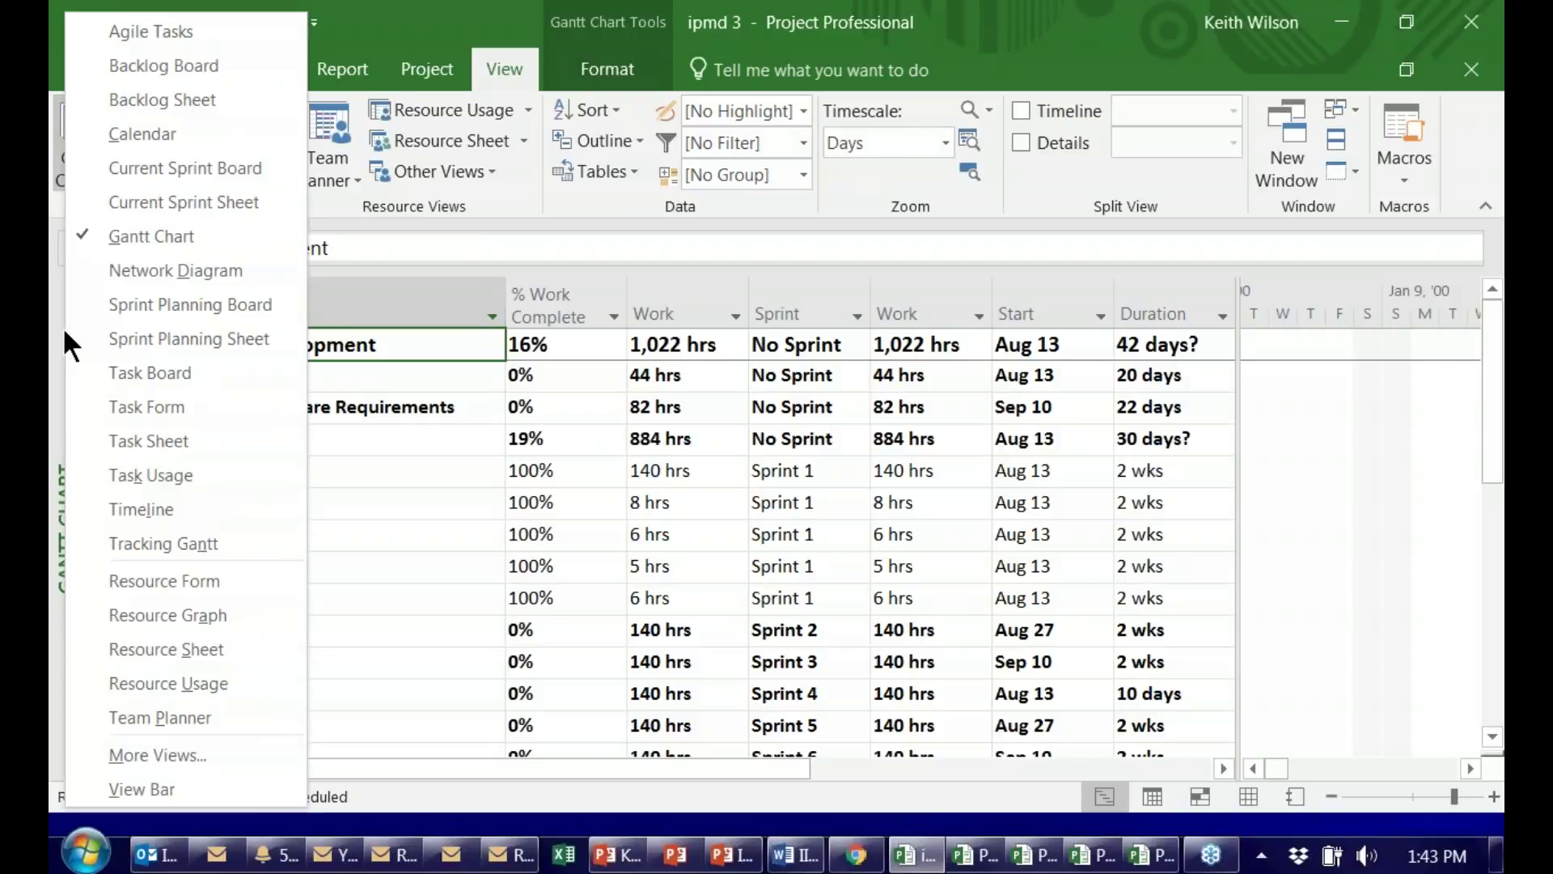
{"action": "left_click", "coordinate": [61, 327]}
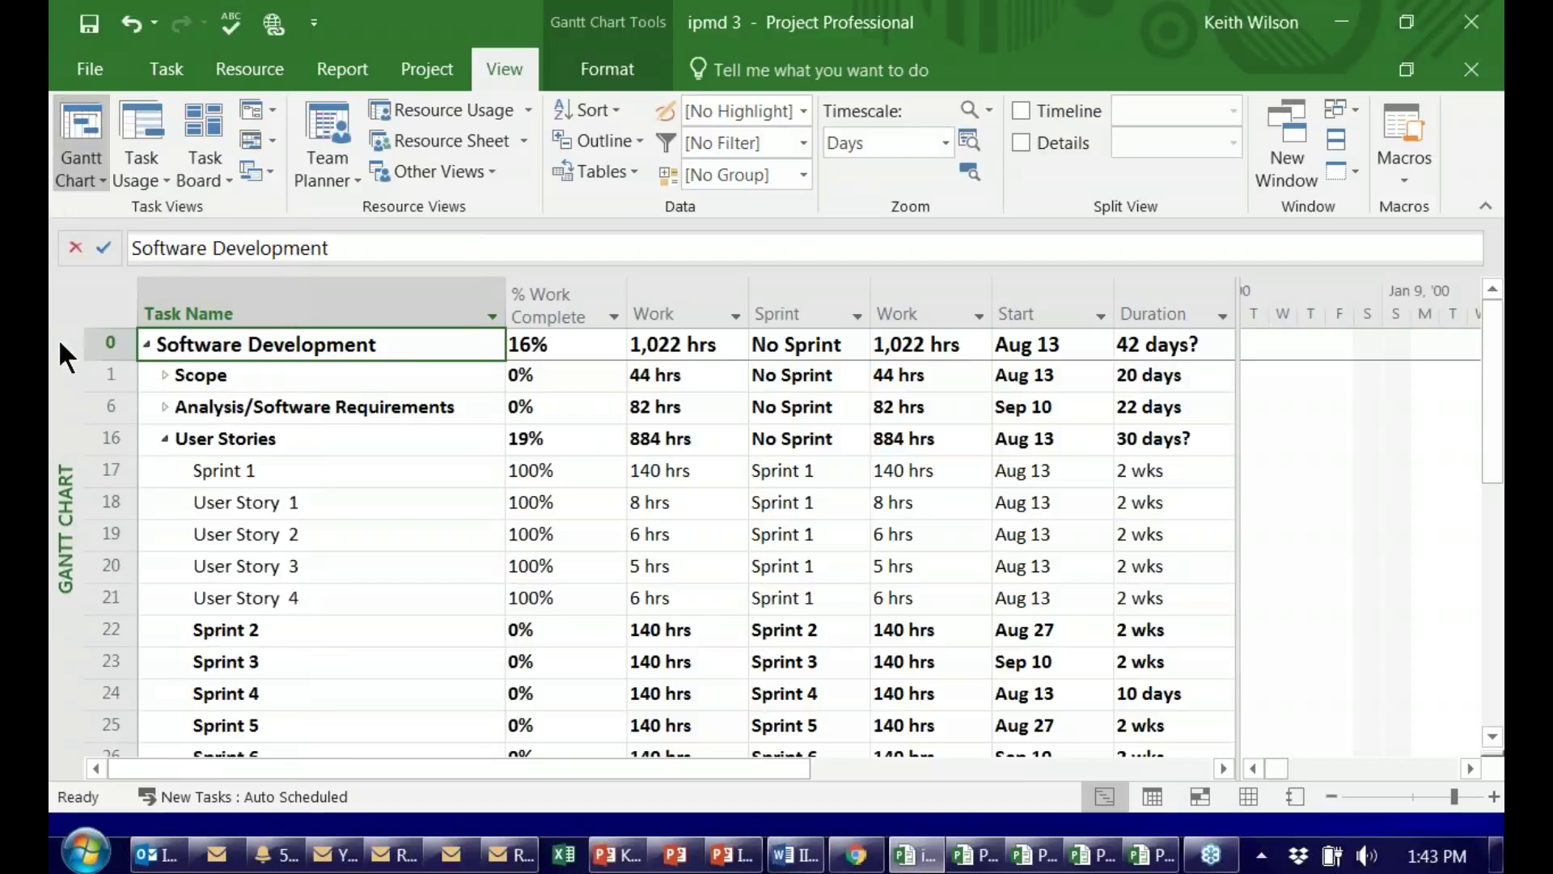
{"action": "right_click", "coordinate": [56, 441]}
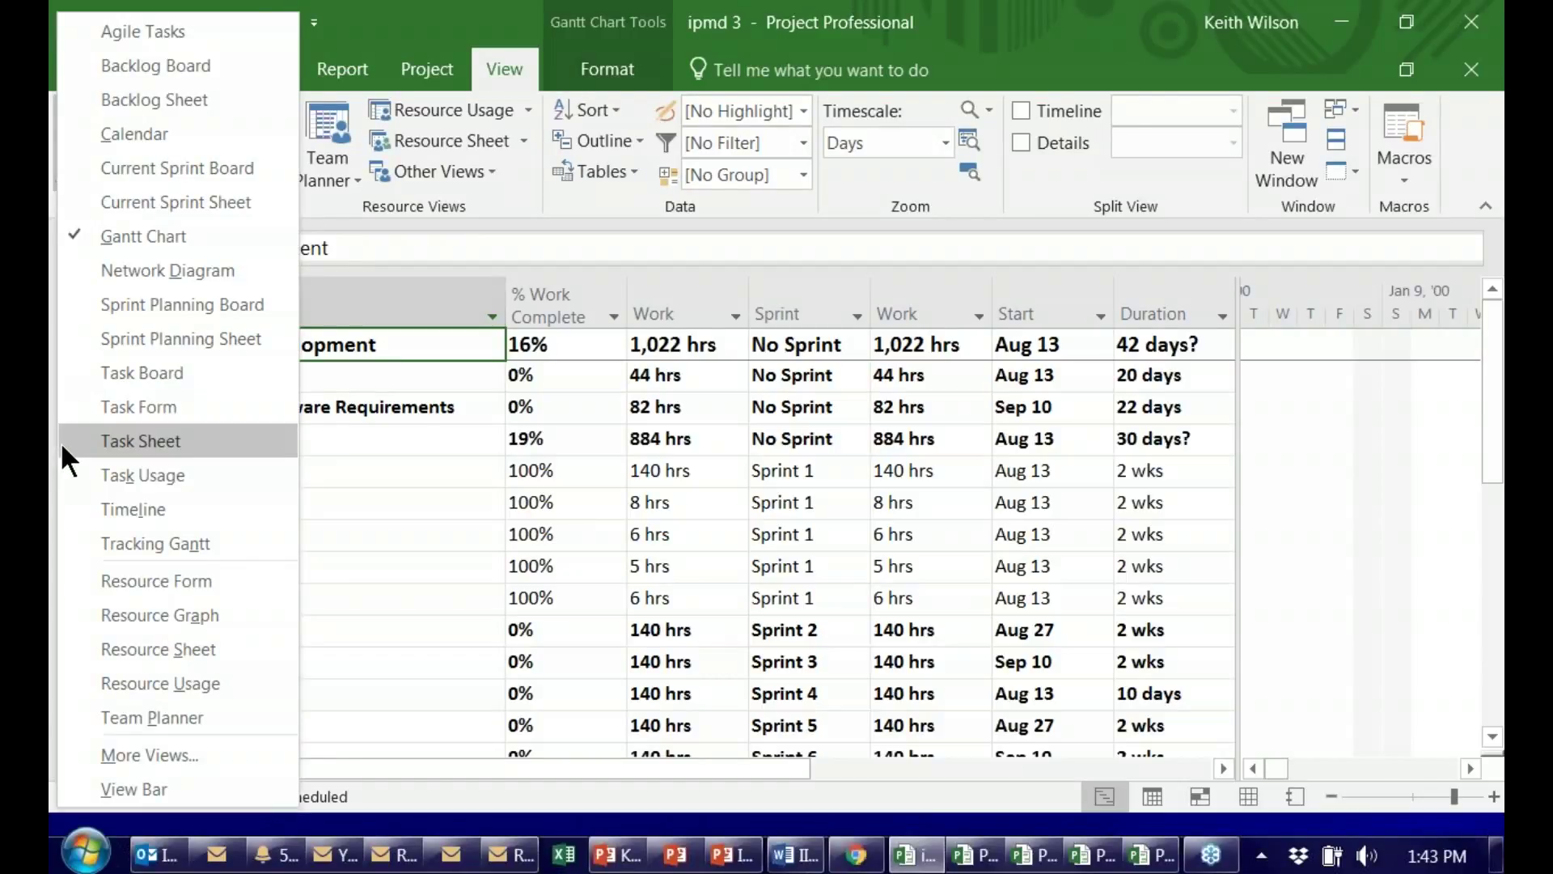
{"action": "left_click", "coordinate": [172, 66]}
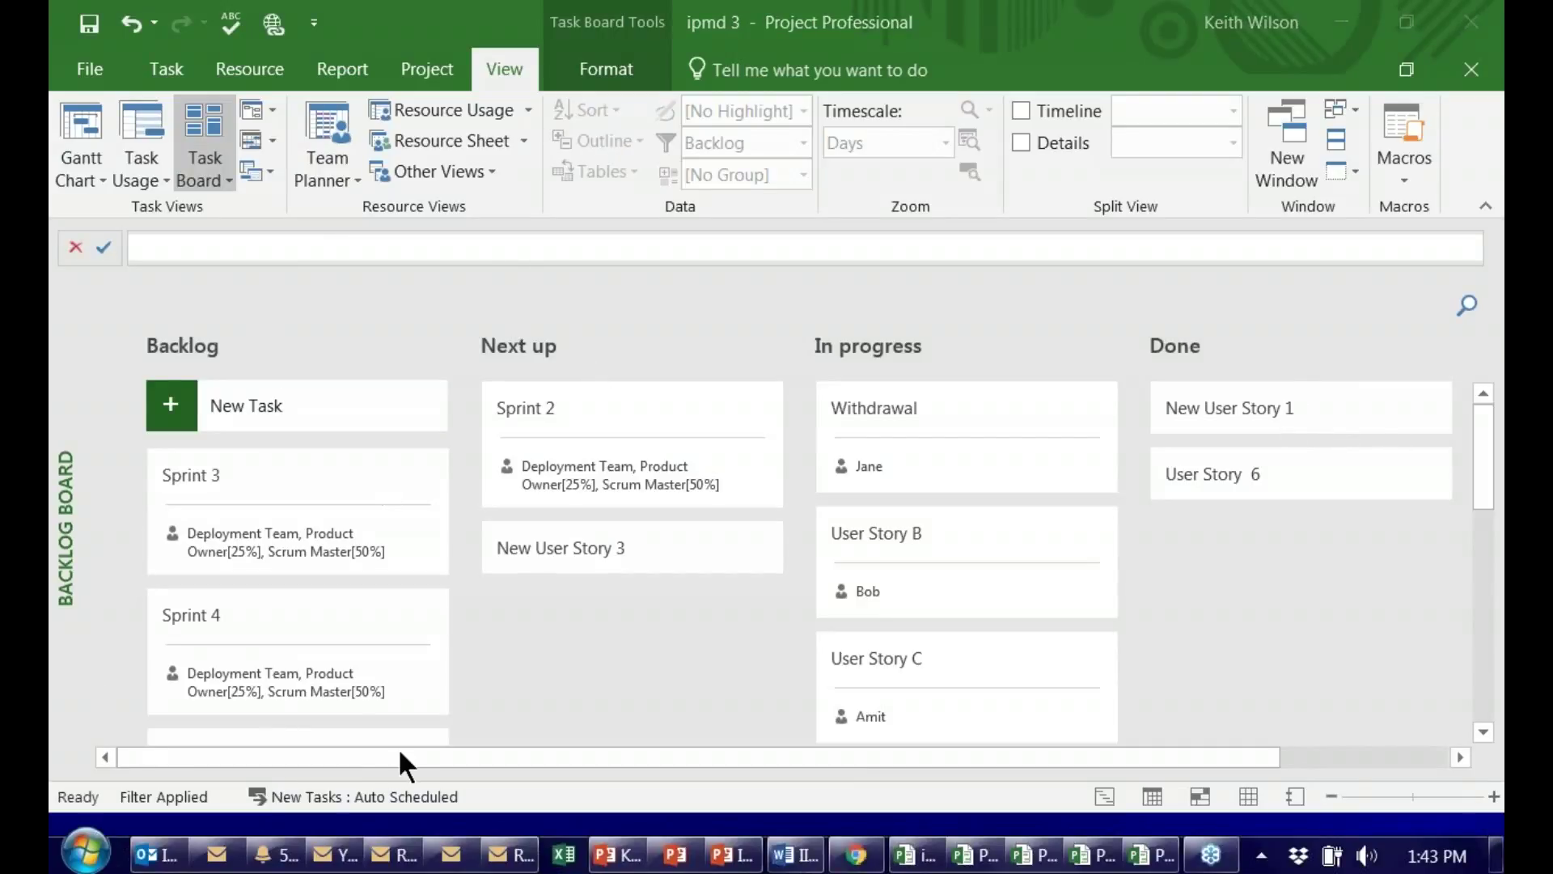
Add a new task named "Record Video for M2" to the Backlog column.
{"action": "left_click", "coordinate": [264, 405]}
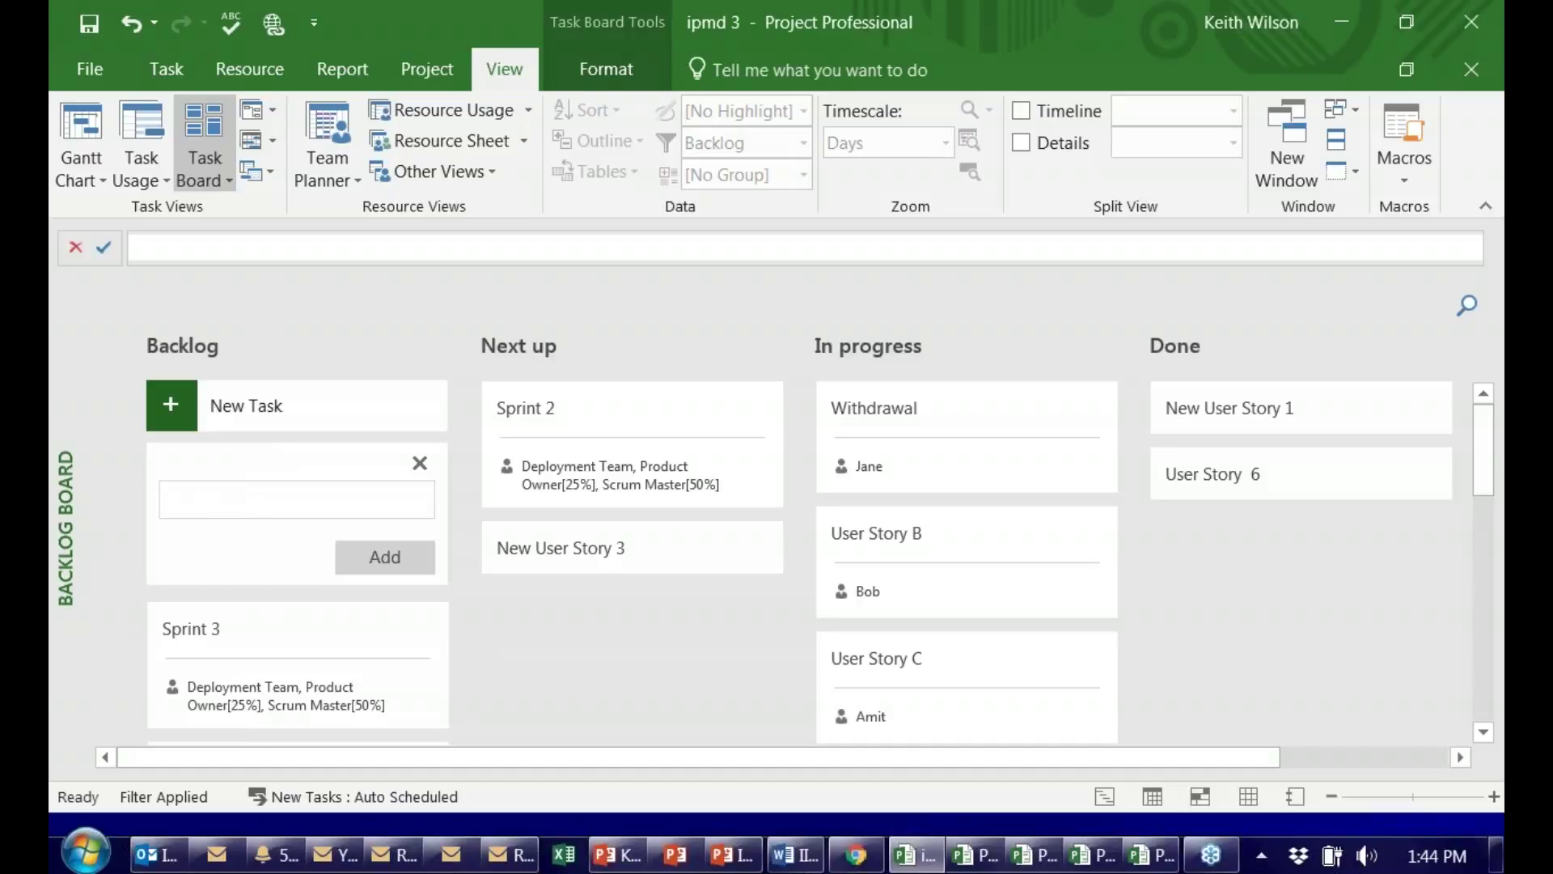
{"action": "type", "text": "Record Vide for M!"}
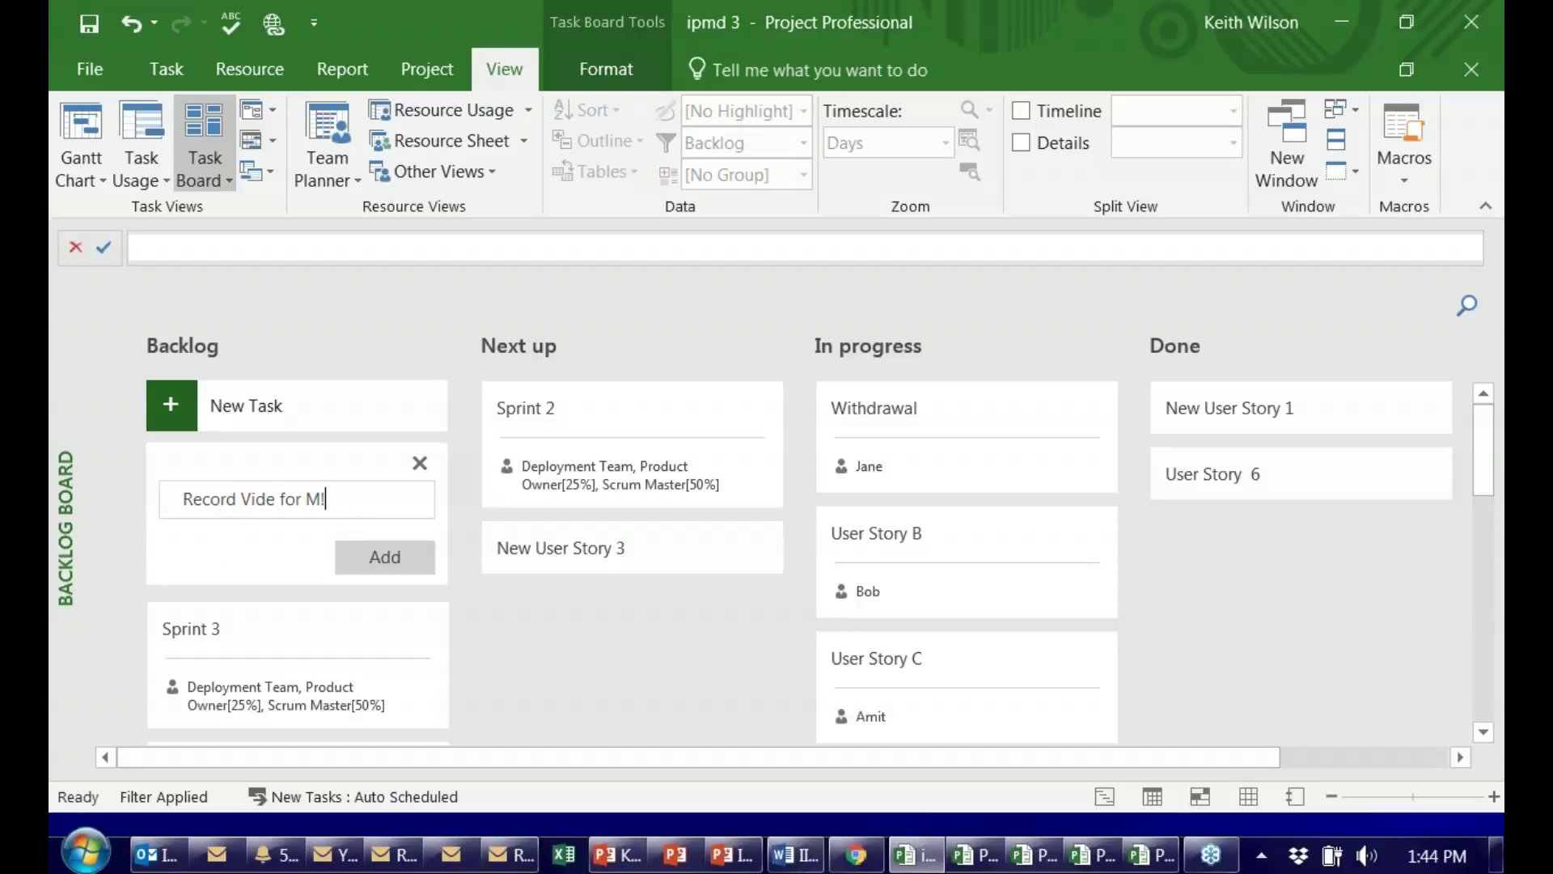
{"action": "left_click", "coordinate": [278, 498]}
{"action": "type", "text": "o"}
{"action": "key", "text": "Right"}
{"action": "key", "text": "Right"}
{"action": "key", "text": "Right"}
{"action": "key", "text": "Right"}
{"action": "key", "text": "Right"}
{"action": "key", "text": "BackSpace"}
{"action": "type", "text": "2"}
{"action": "left_click", "coordinate": [370, 557]}
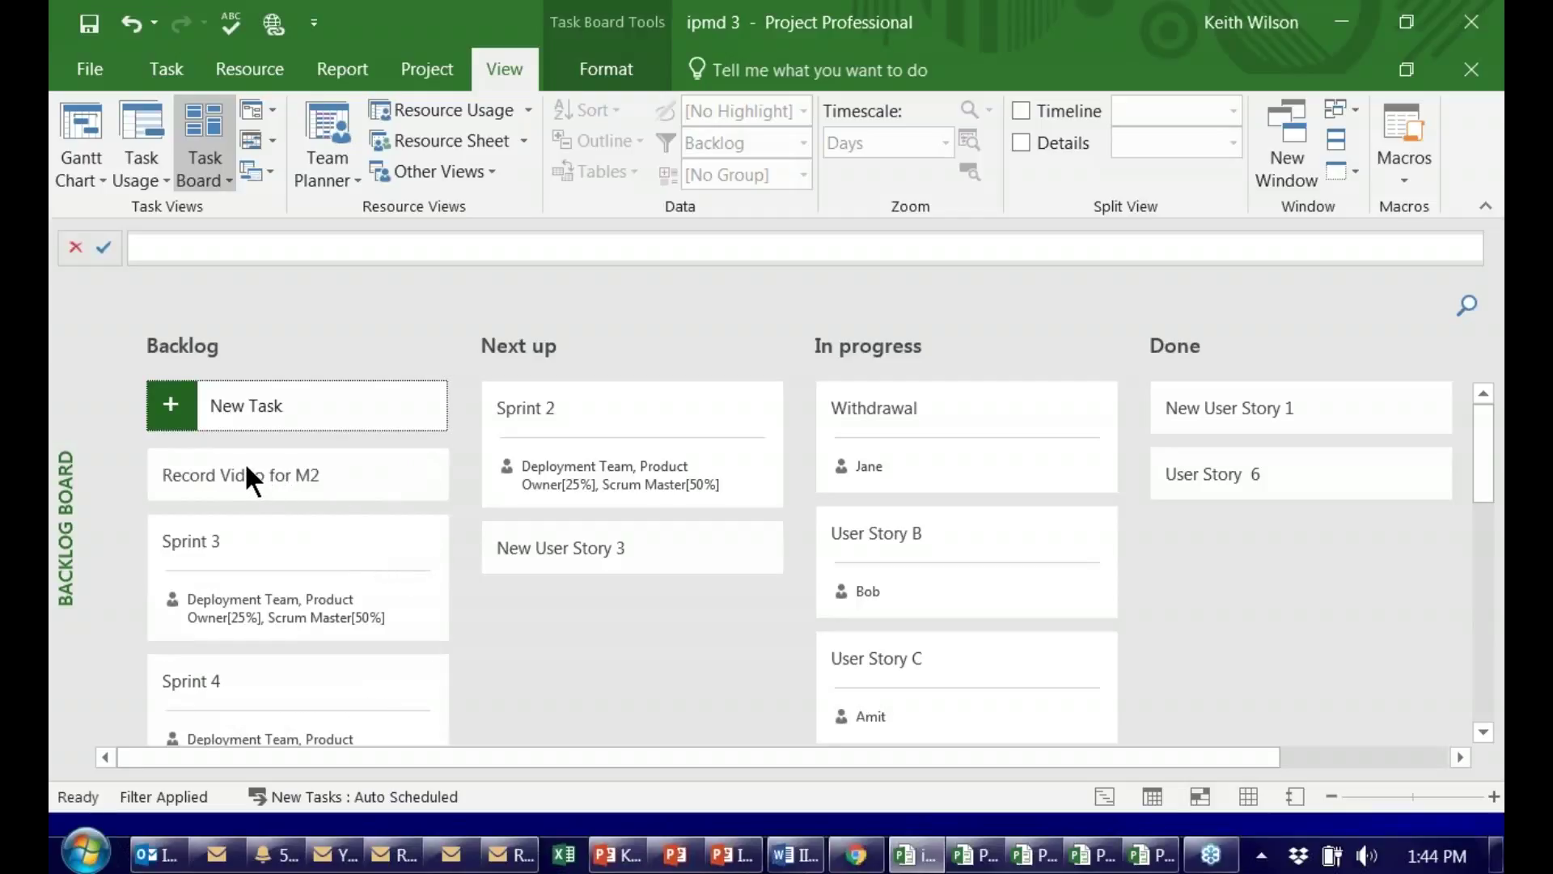
Move the Record Video for M2 card through Next up and In progress to the Done column.
{"action": "left_click_drag", "start_coordinate": [243, 461], "coordinate": [549, 532]}
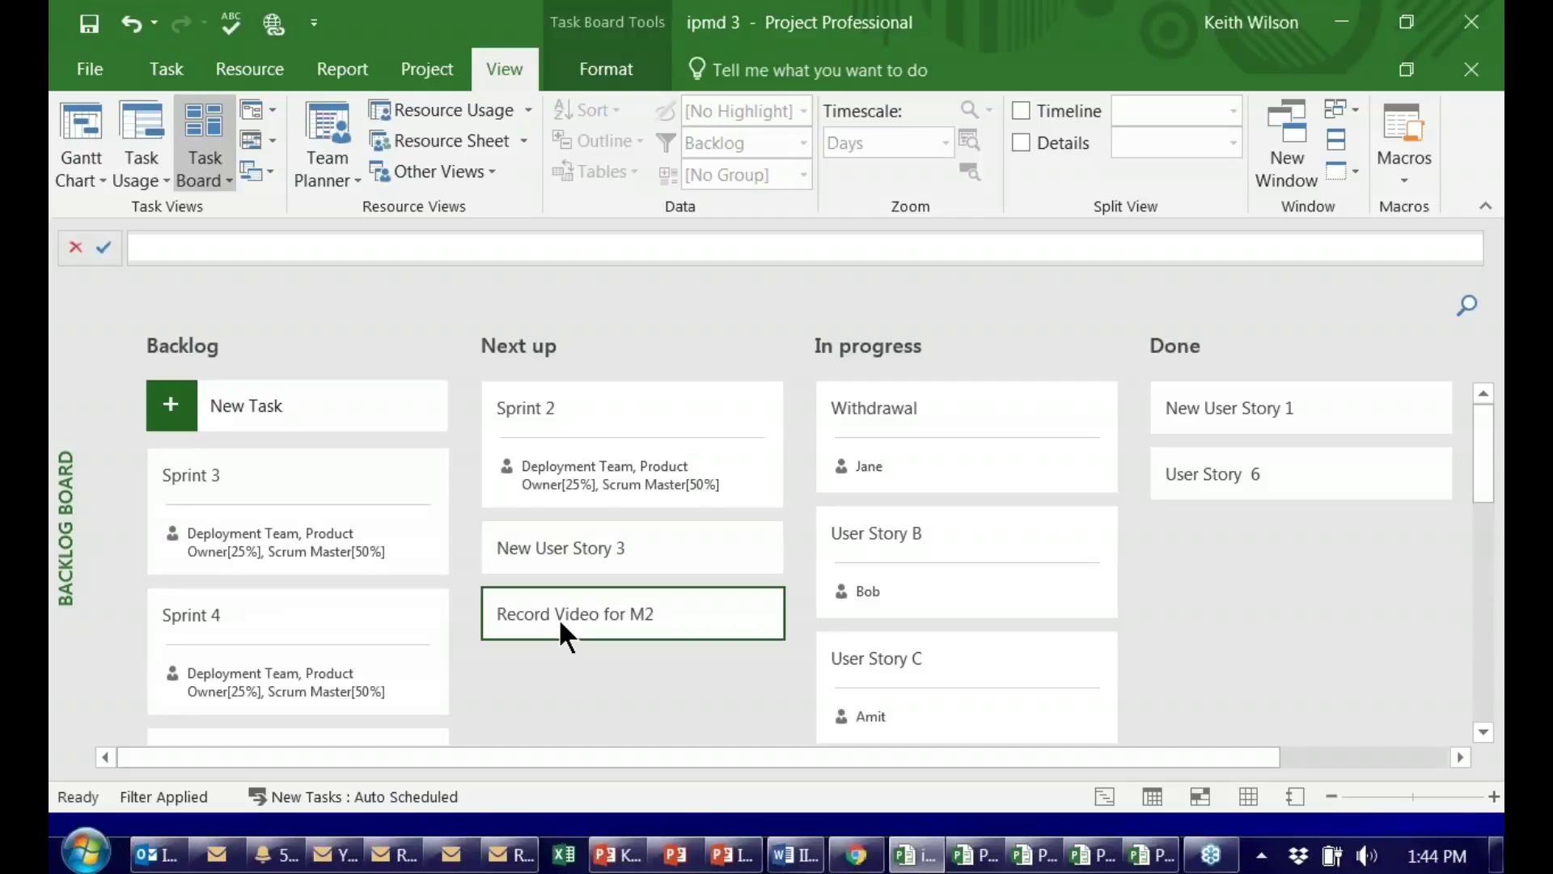
{"action": "left_click_drag", "start_coordinate": [560, 612], "coordinate": [931, 632]}
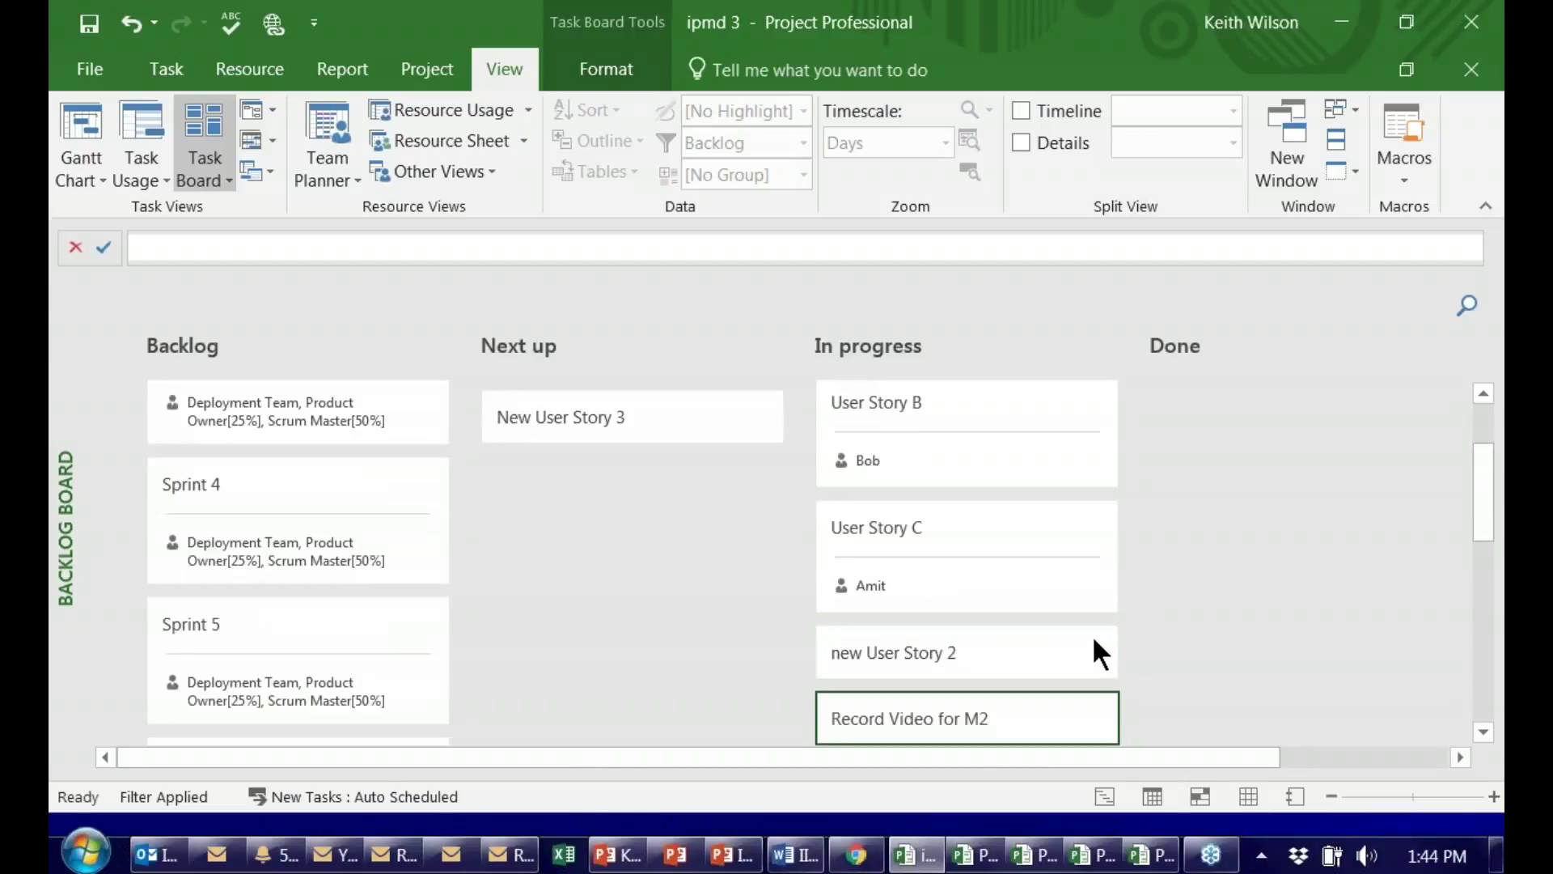
{"action": "left_click_drag", "start_coordinate": [943, 722], "coordinate": [1278, 486]}
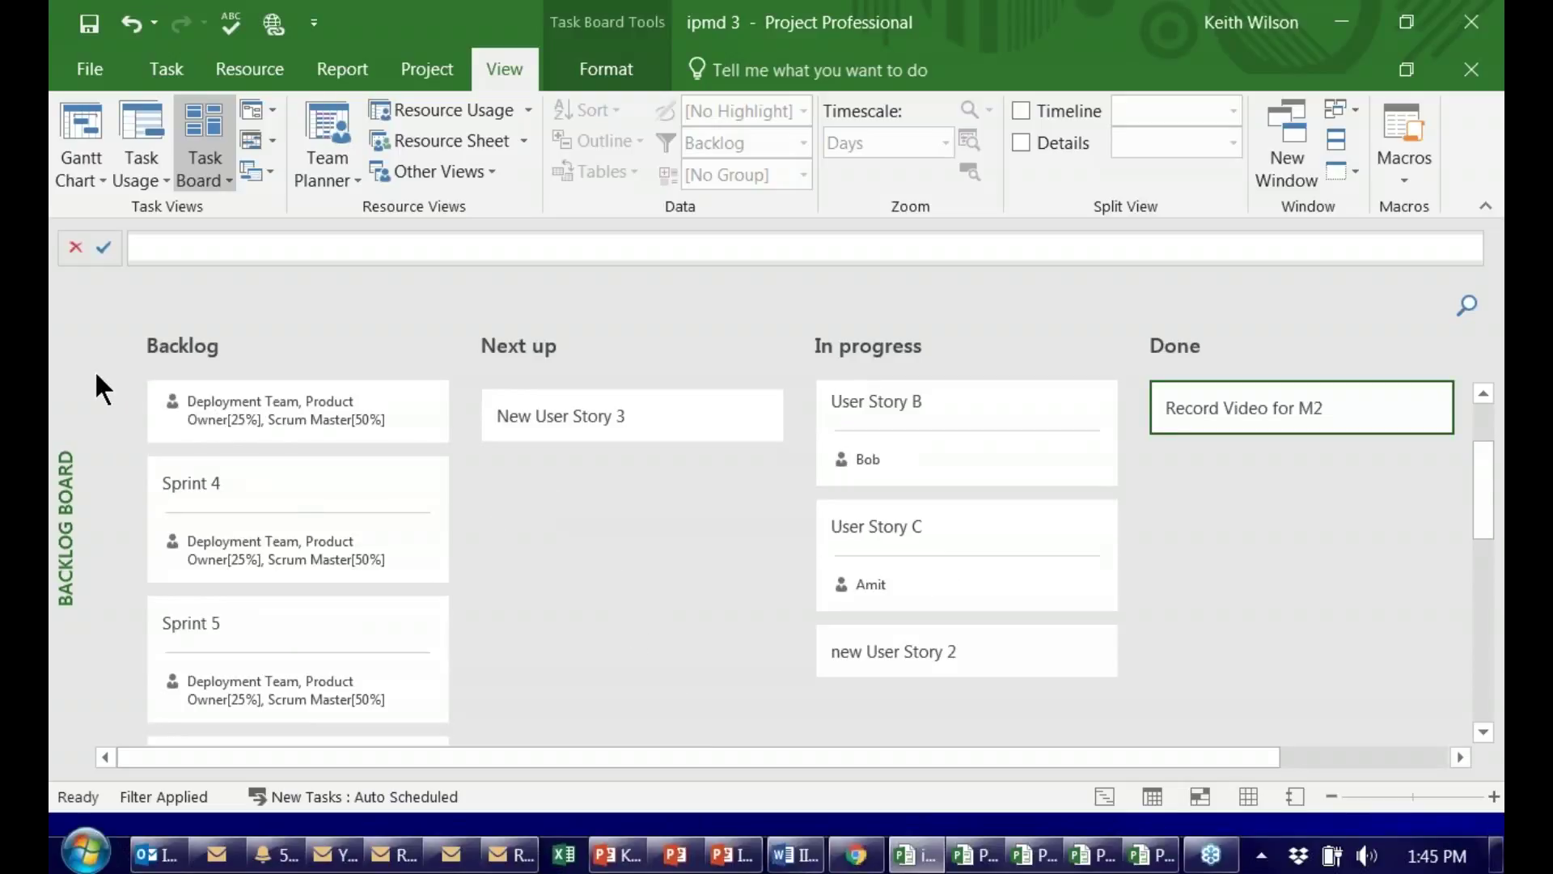
Display the project in the Backlog Sheet view and go through the task names up to New User Story 1.
{"action": "right_click", "coordinate": [60, 418]}
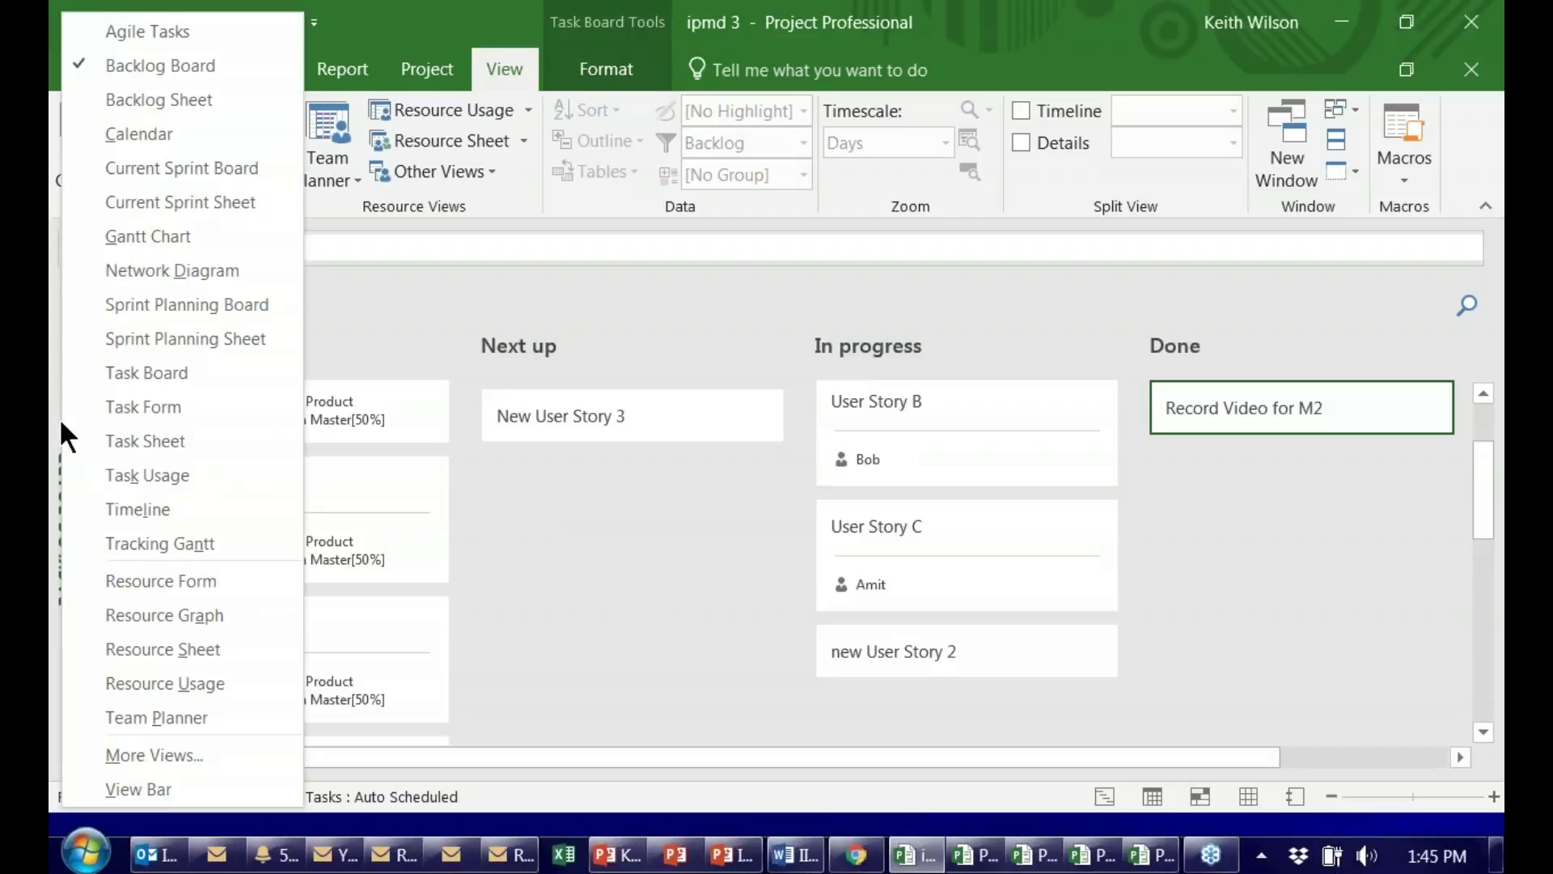
{"action": "left_click", "coordinate": [183, 112]}
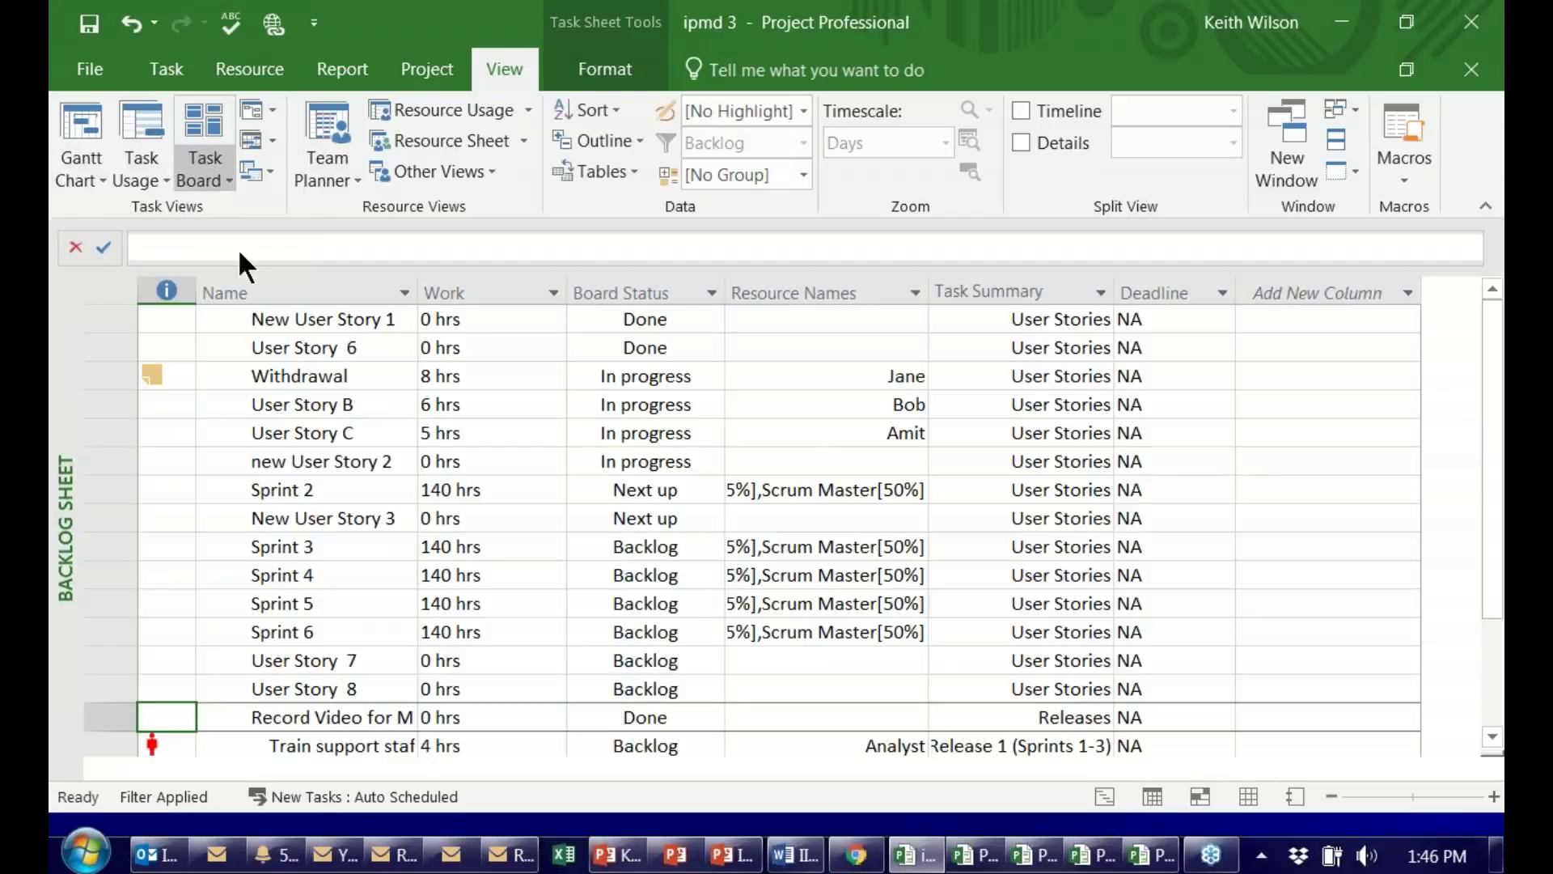
{"action": "left_click", "coordinate": [333, 542]}
{"action": "key", "text": "Up"}
{"action": "key", "text": "Up"}
{"action": "key", "text": "Up"}
{"action": "key", "text": "Up"}
{"action": "key", "text": "Up"}
{"action": "key", "text": "Up"}
{"action": "key", "text": "Up"}
{"action": "key", "text": "Up"}
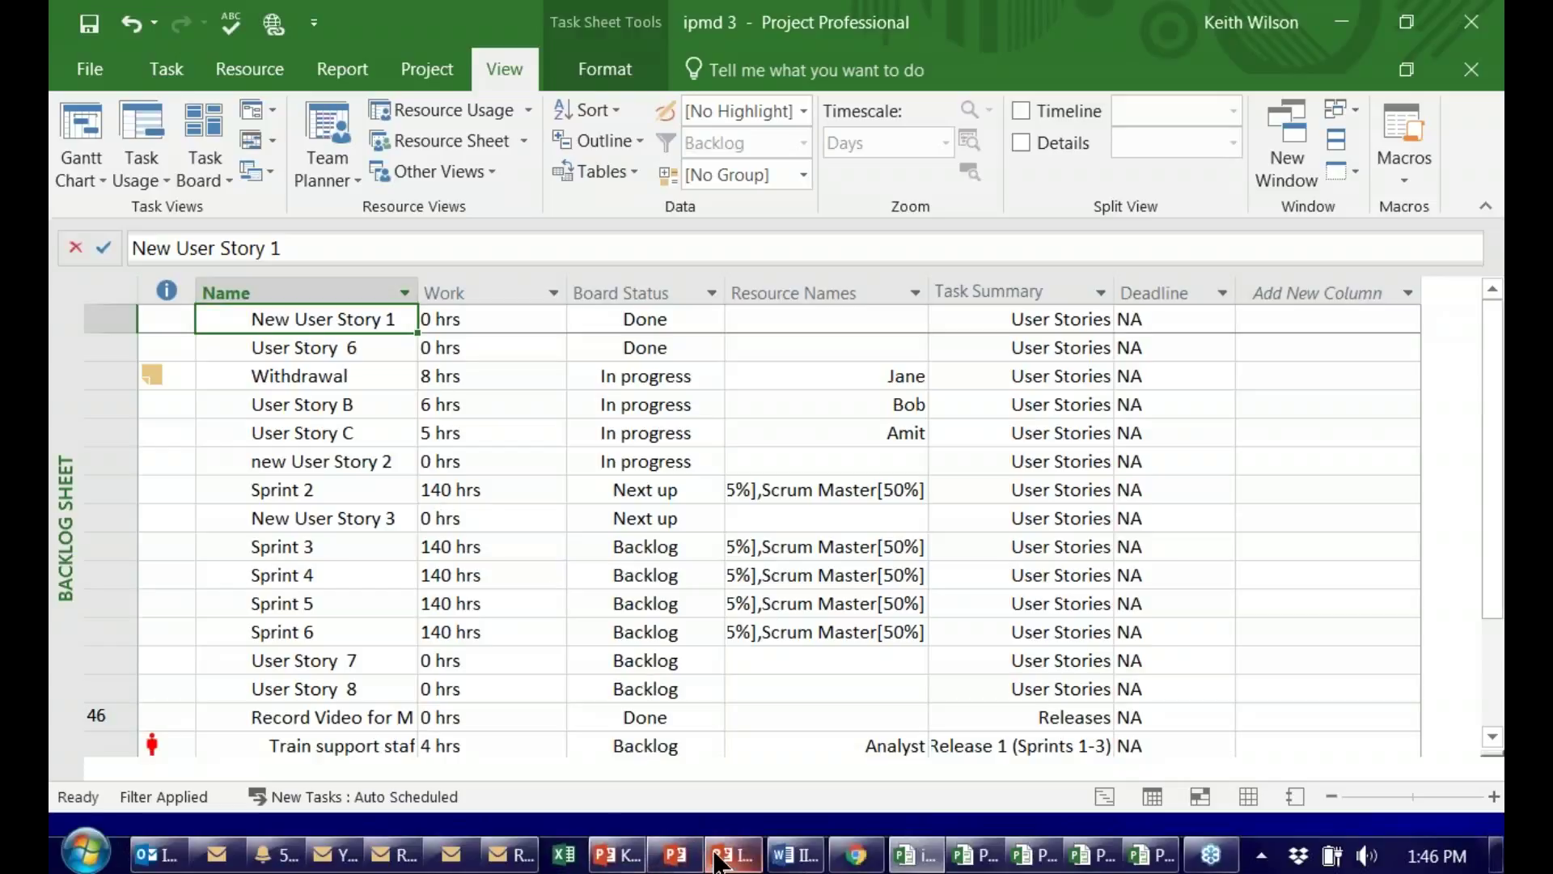
Switch to the Microsoft Project Goes Agile PowerPoint presentation, start the slide show at slide 14 and advance to the Summary slide.
{"action": "mouse_move", "coordinate": [715, 858]}
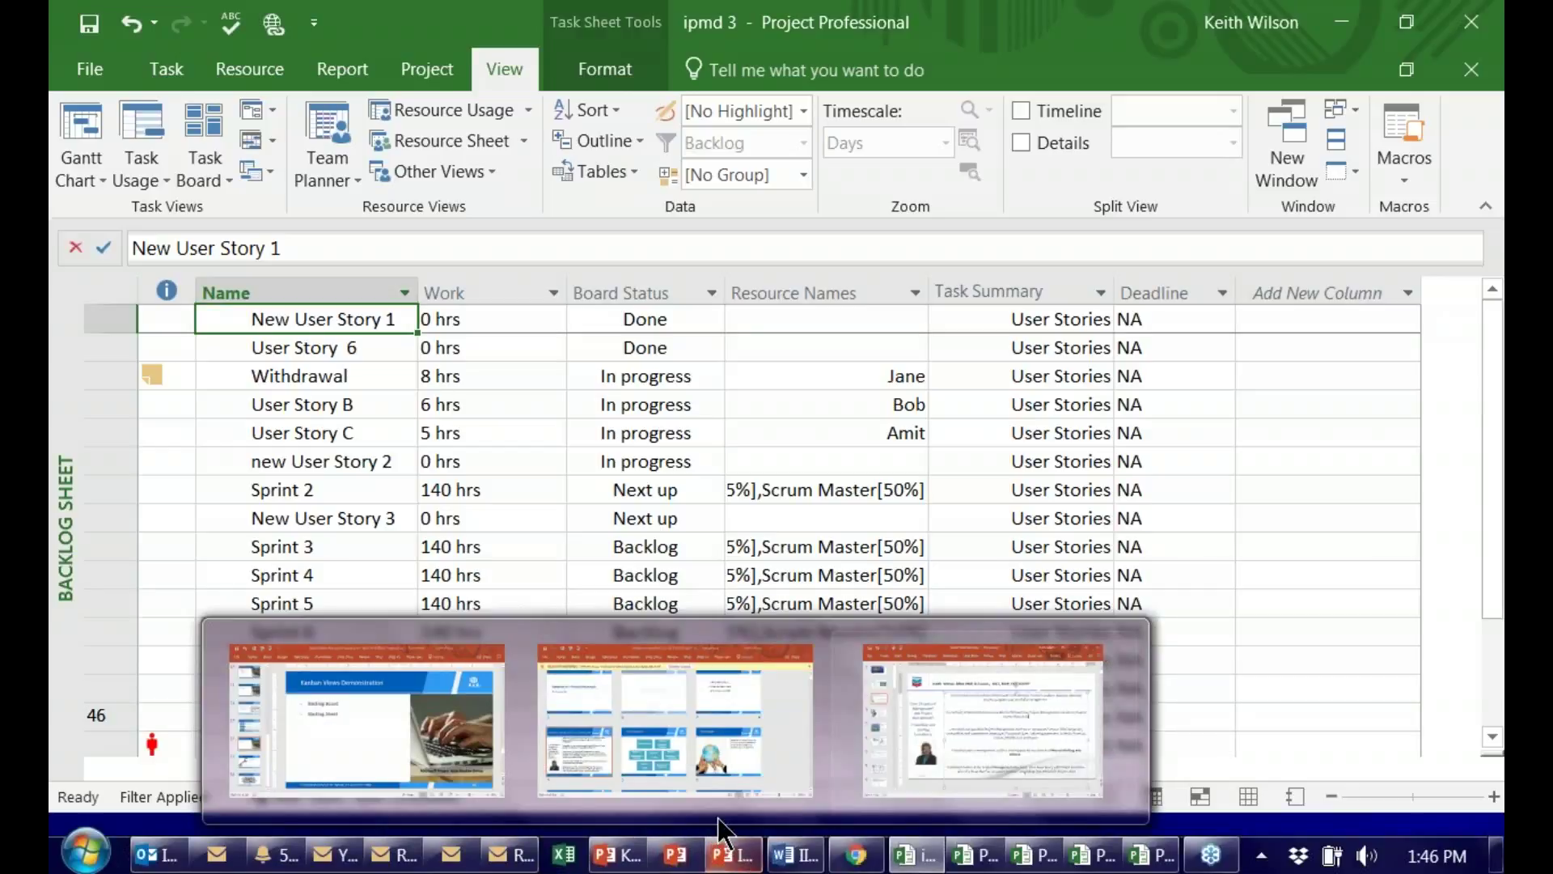
{"action": "left_click", "coordinate": [356, 746]}
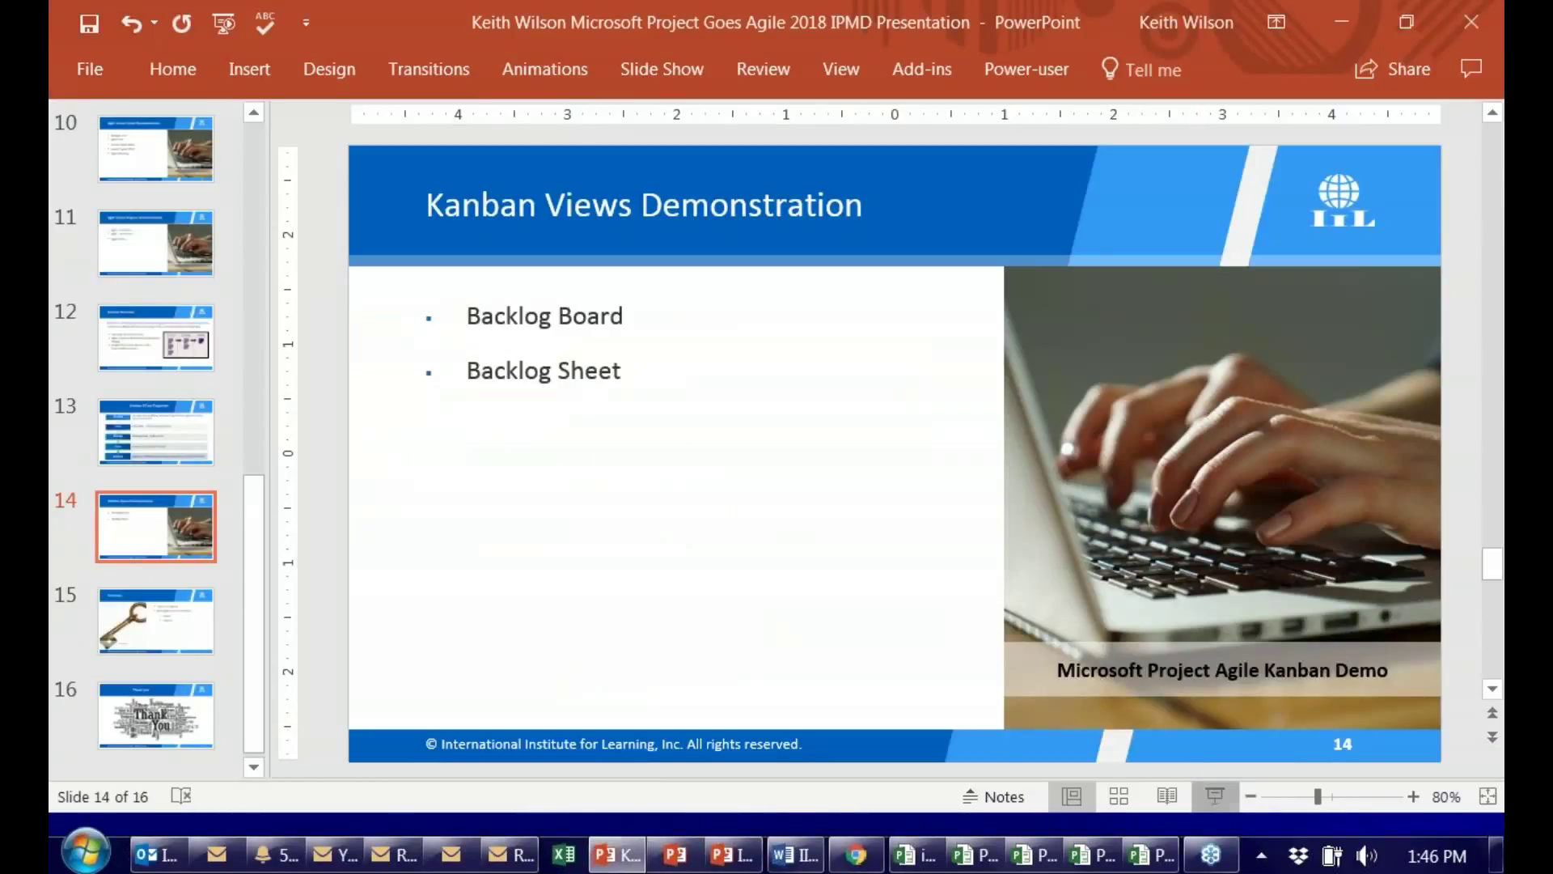
{"action": "left_click", "coordinate": [1215, 796]}
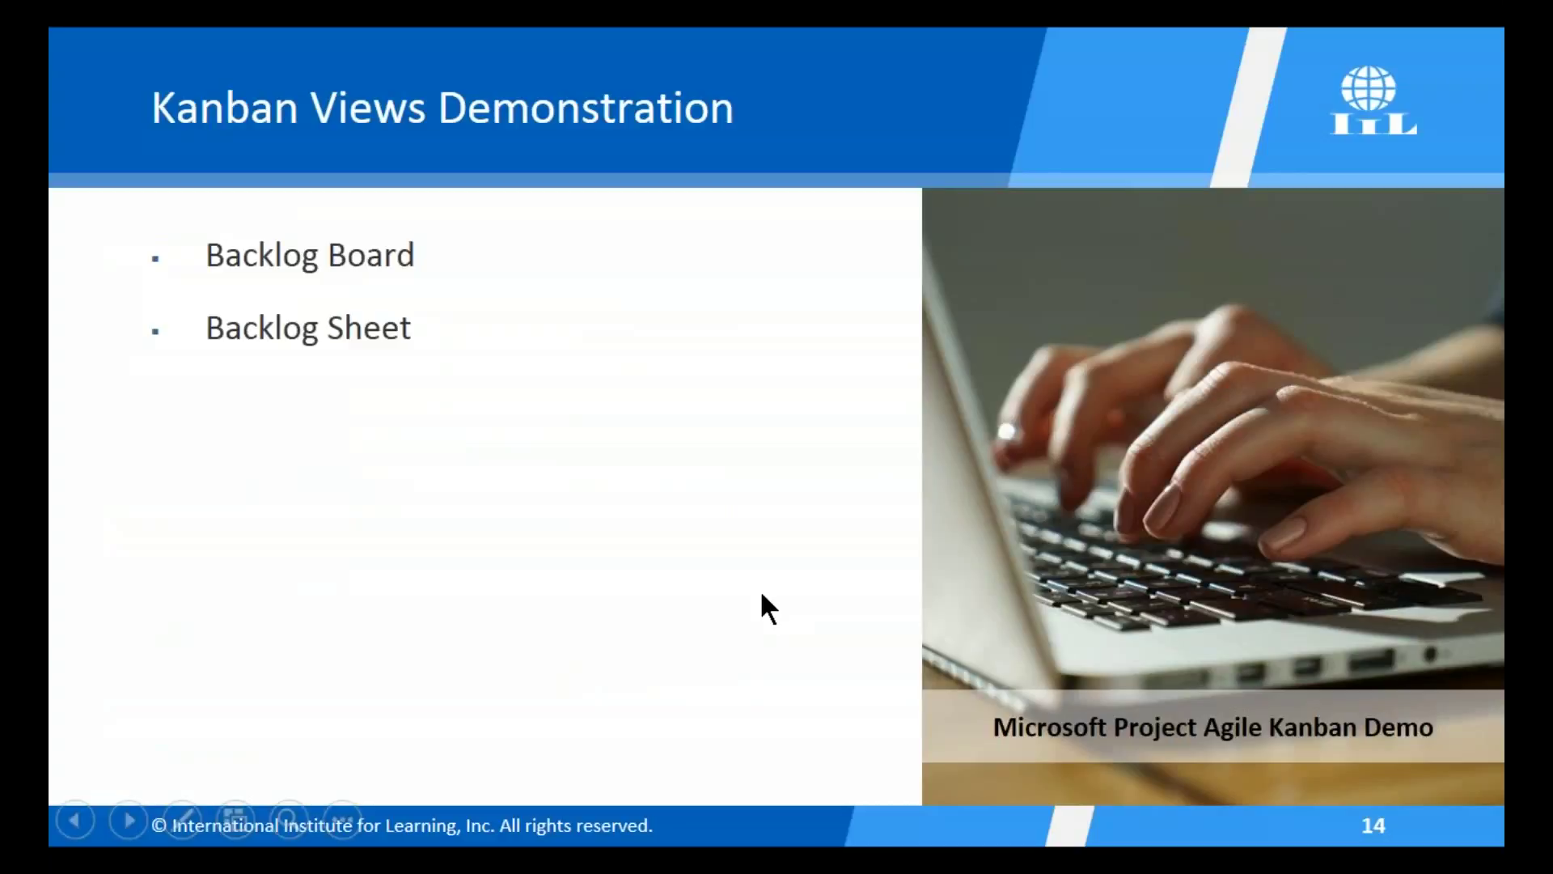
{"action": "left_click", "coordinate": [761, 595]}
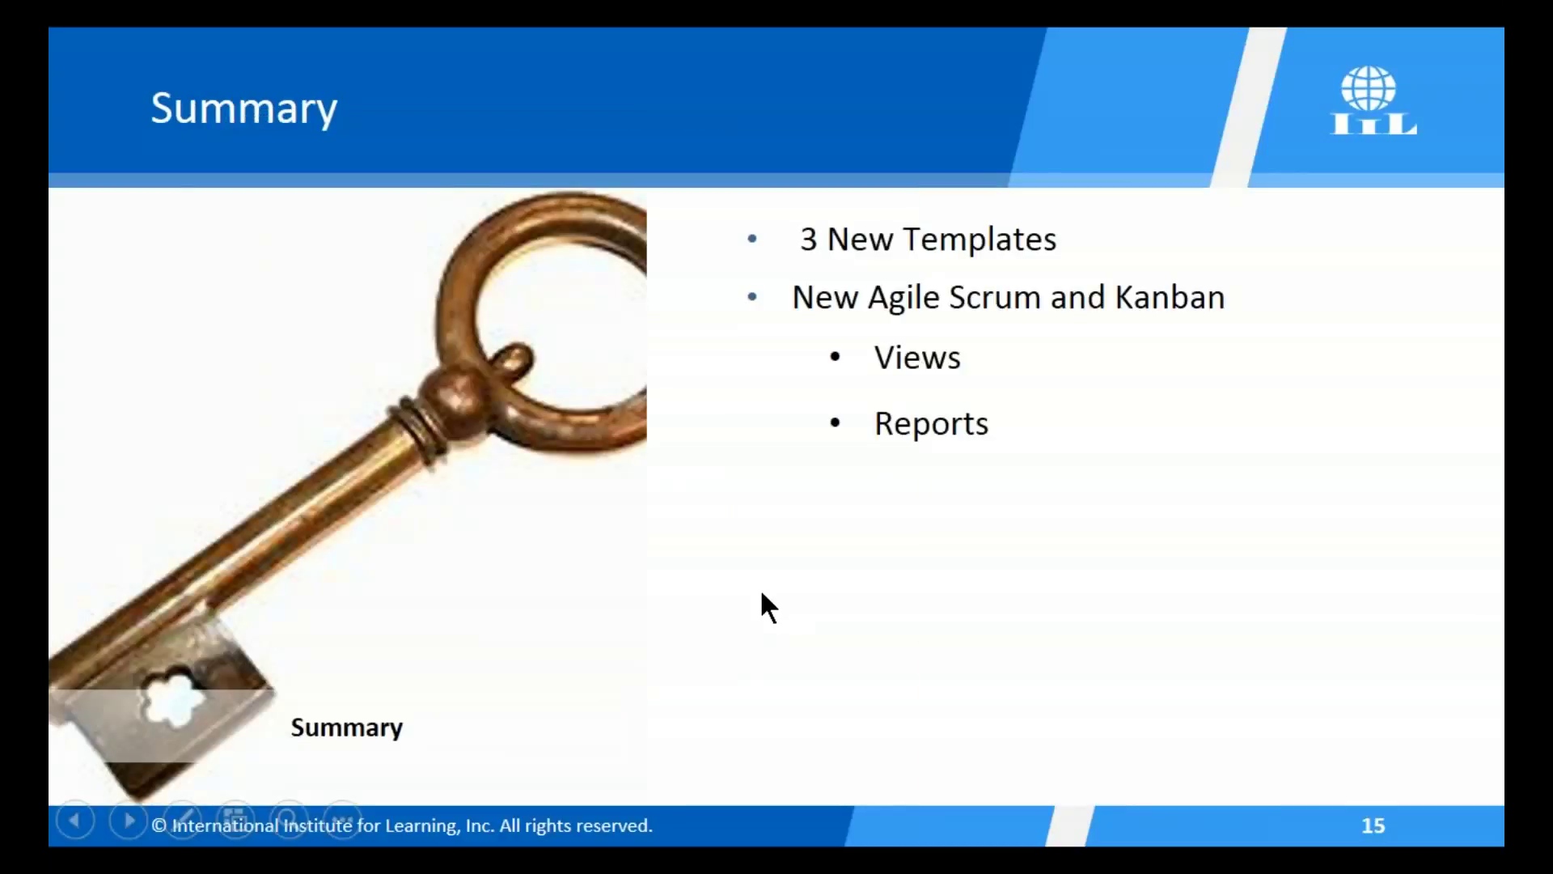